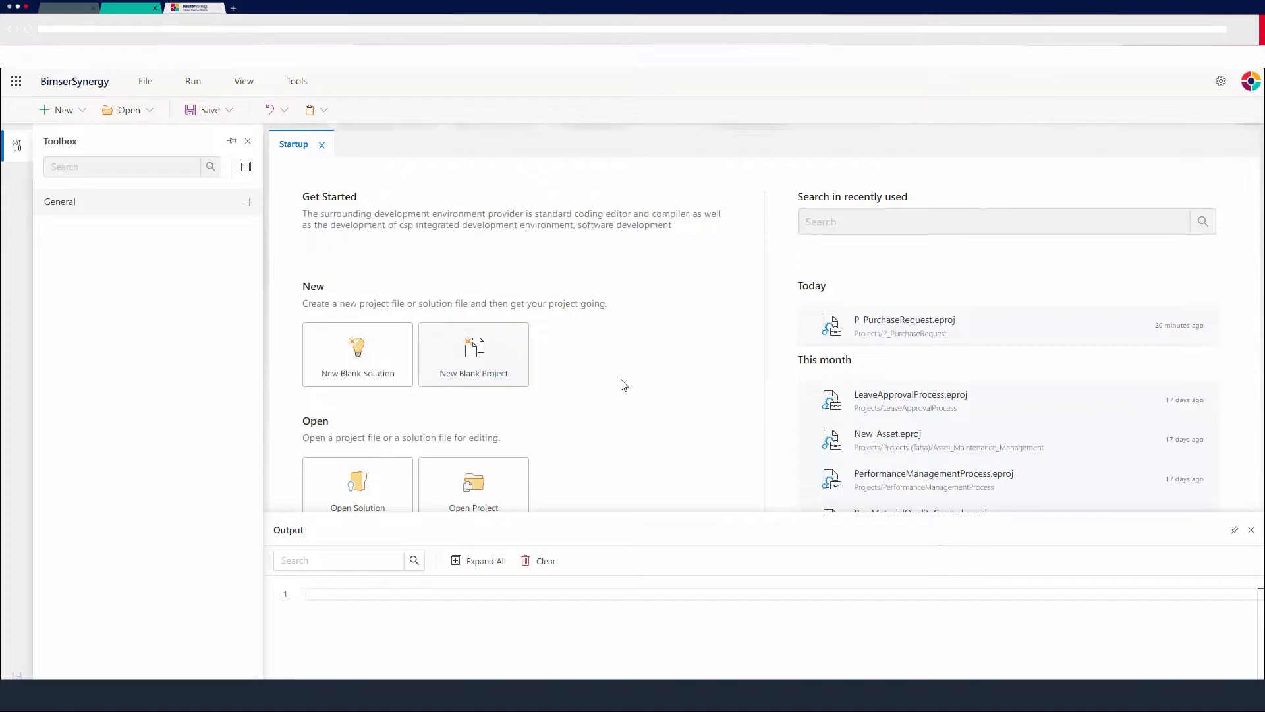
Start a new blank workflow project with the name AnnualLeaveForm and the caption Annual Leave Form.
click(501, 356)
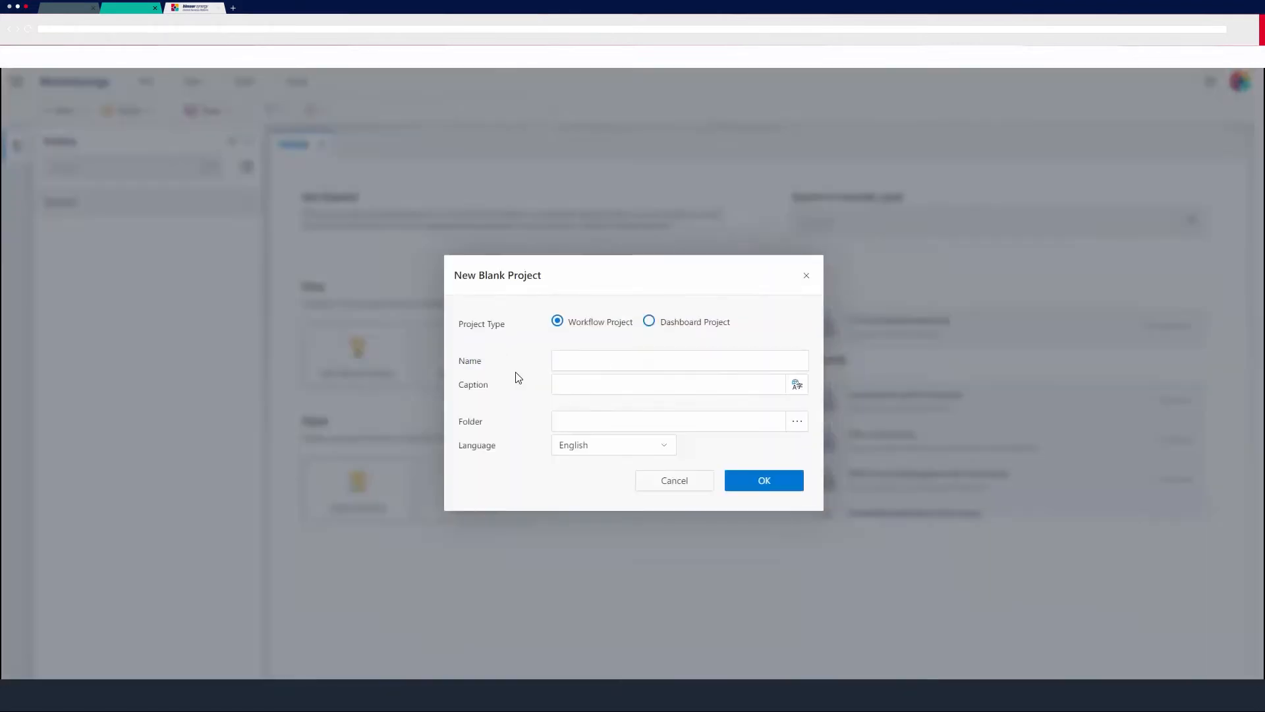
click(601, 362)
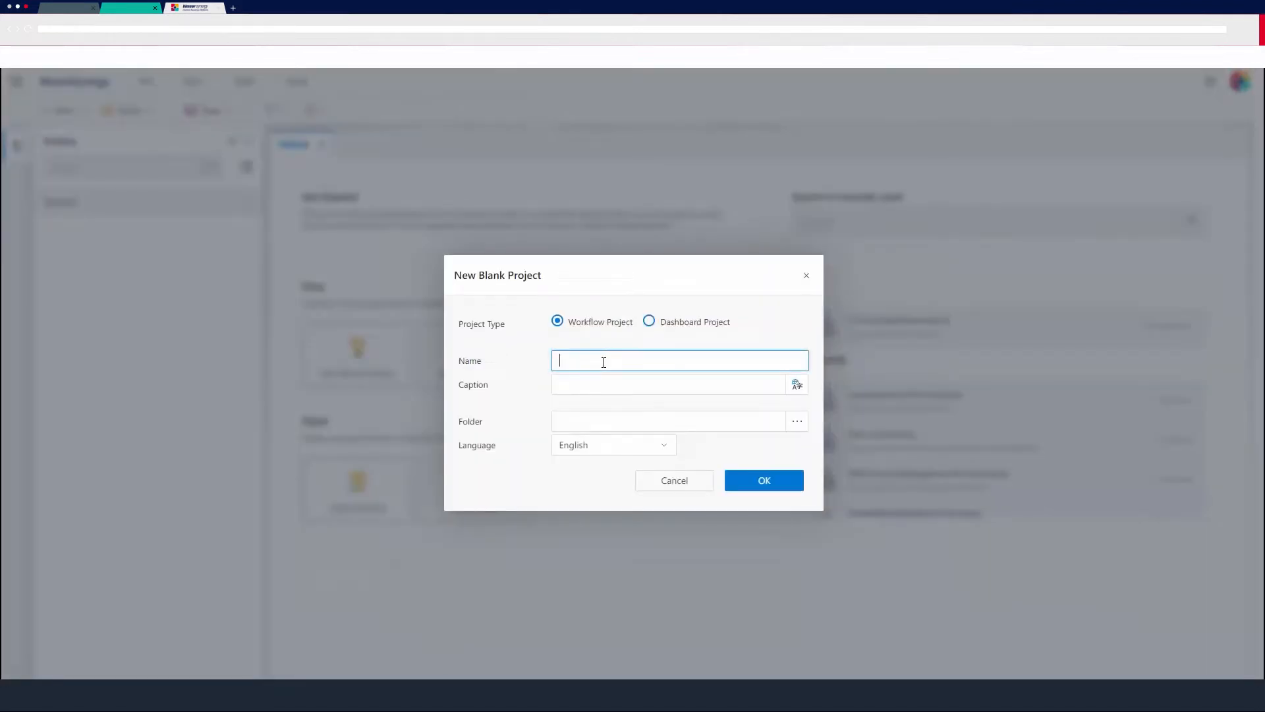
text(AnnualLeaveForm)
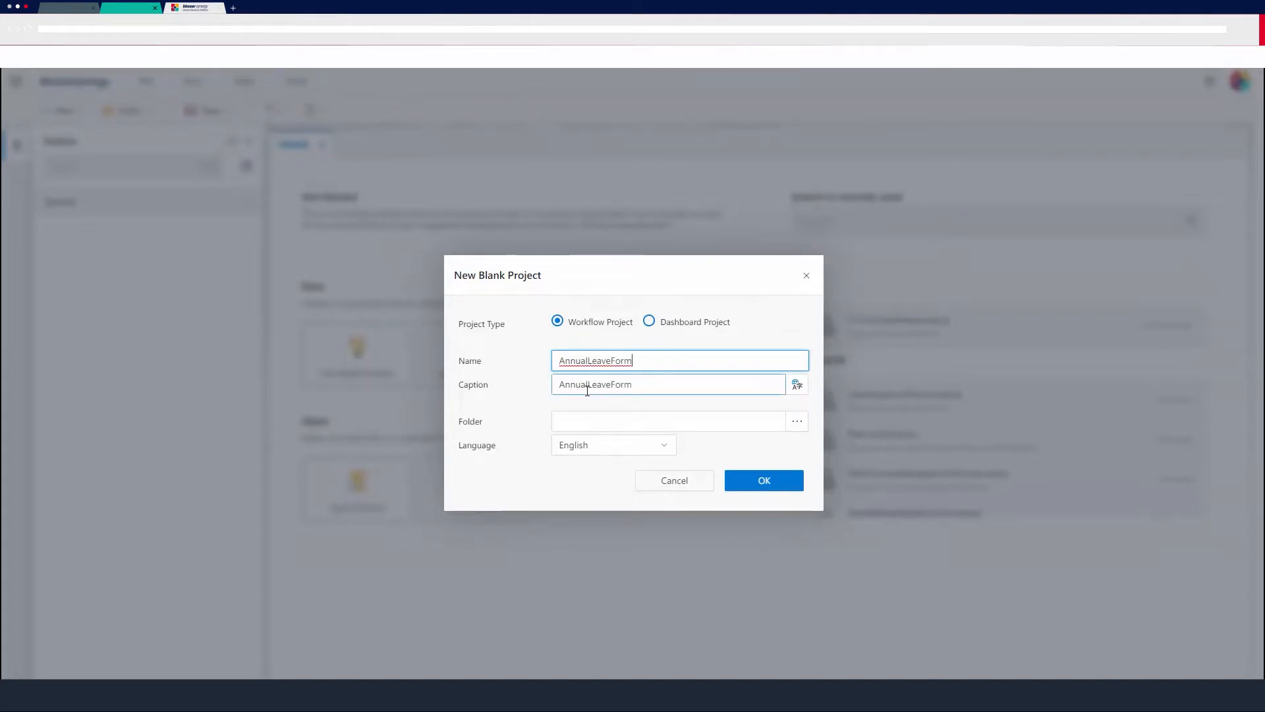
click(583, 384)
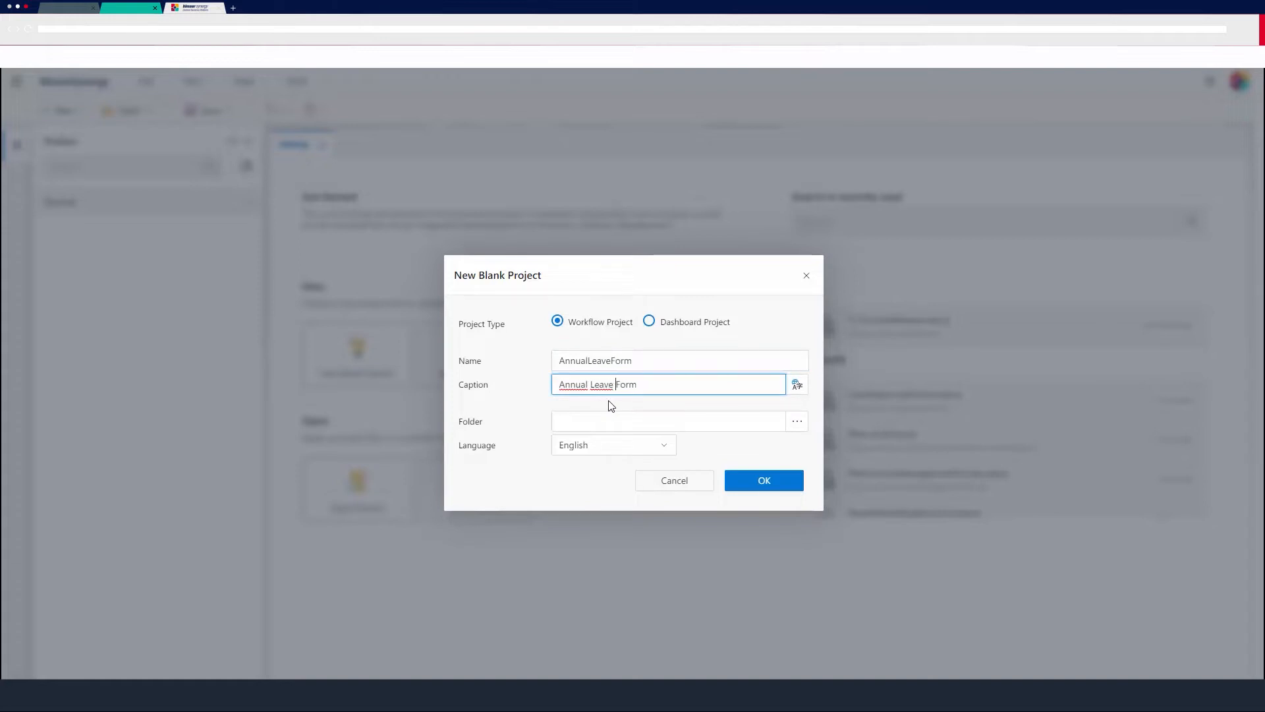
Set the project's location to the personal projects subfolder inside Projects and create the project.
click(717, 423)
click(797, 427)
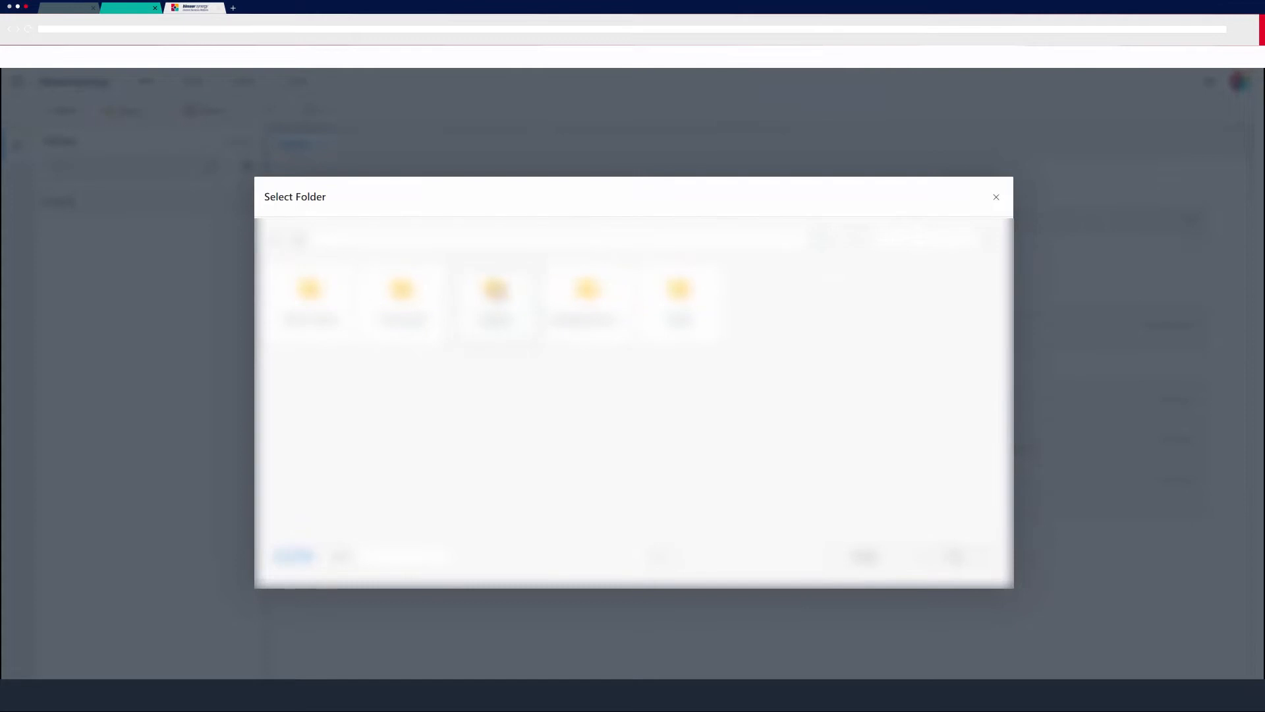
click(494, 300)
double_click(494, 300)
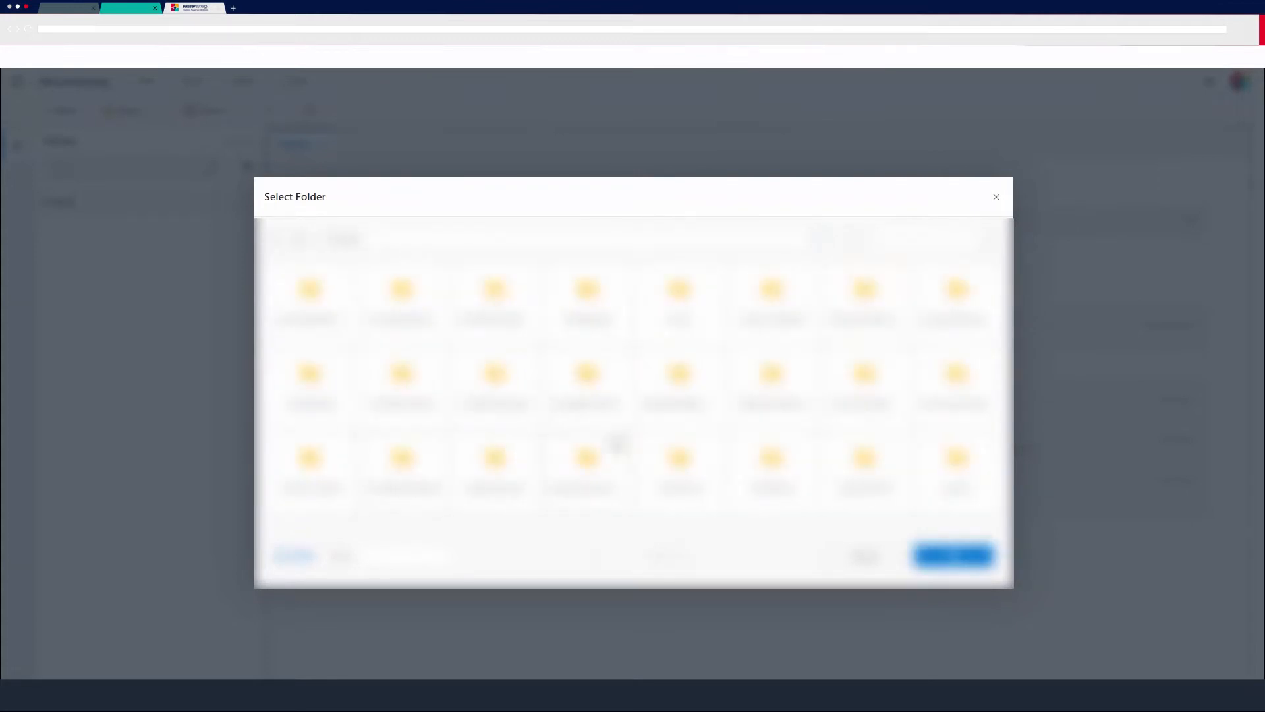
double_click(309, 461)
click(965, 555)
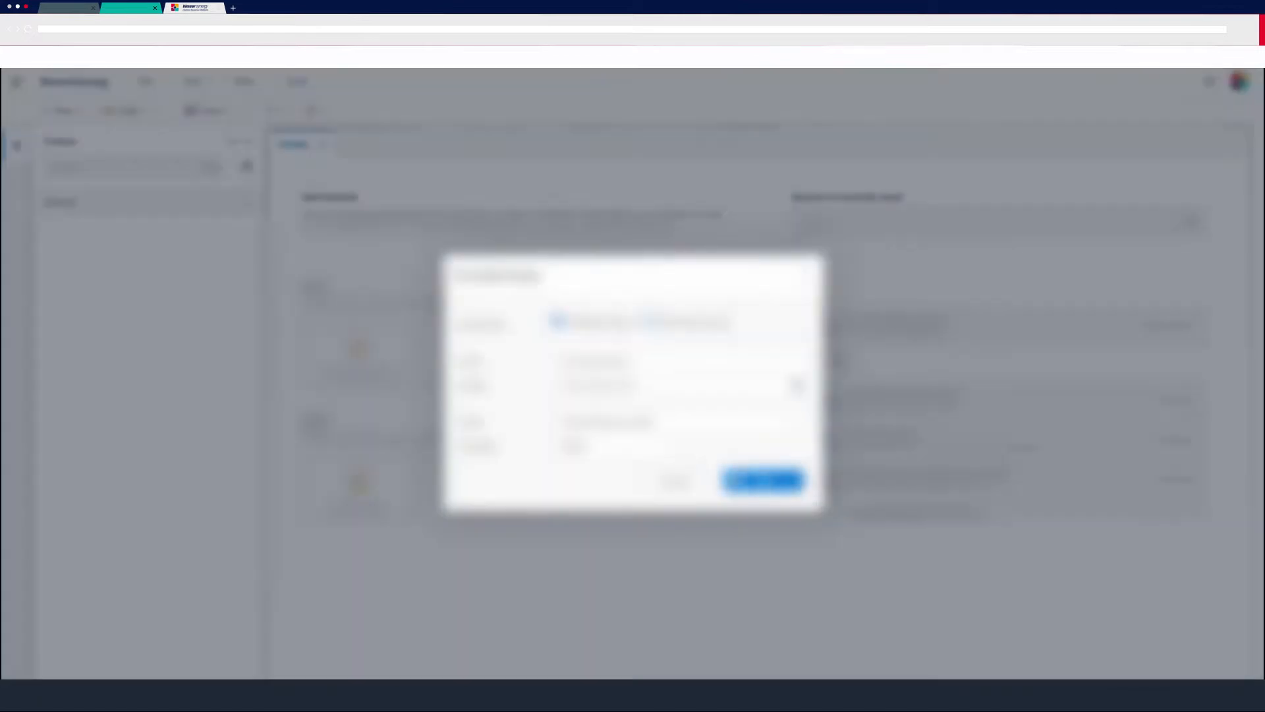
click(762, 480)
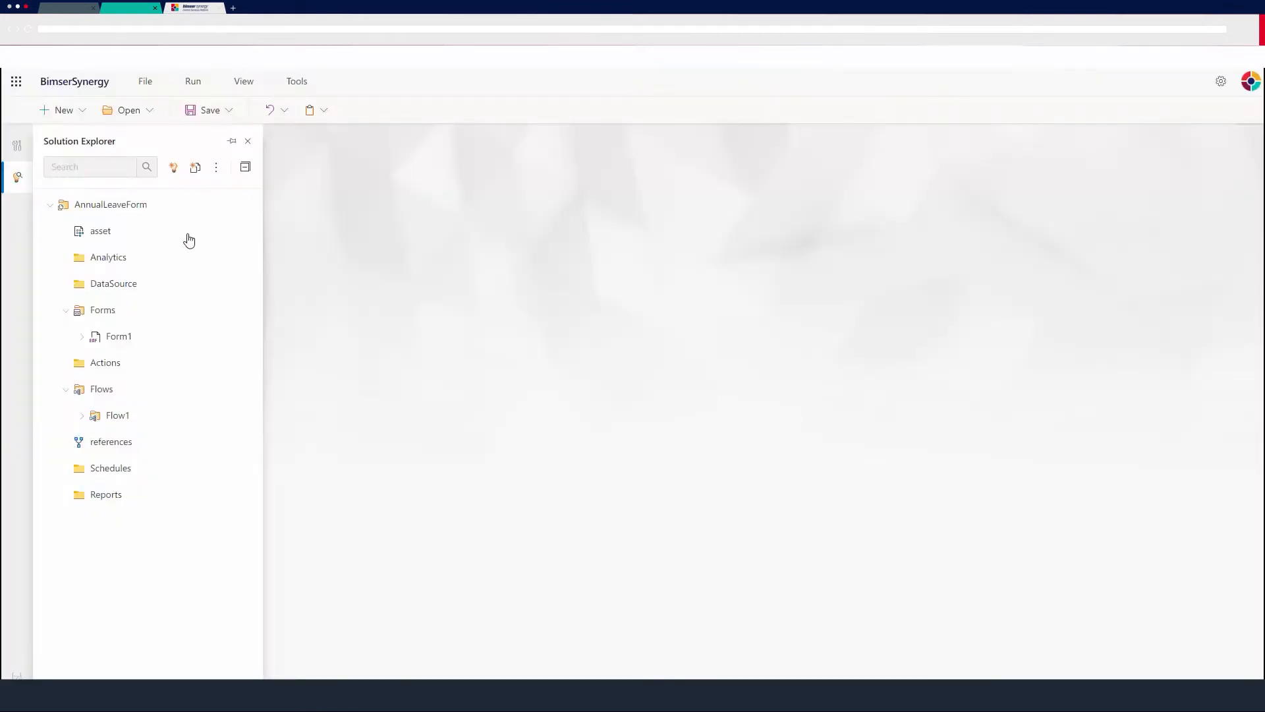
Open Form1 for design and add a FormMetadata control at the top of the form.
double_click(120, 338)
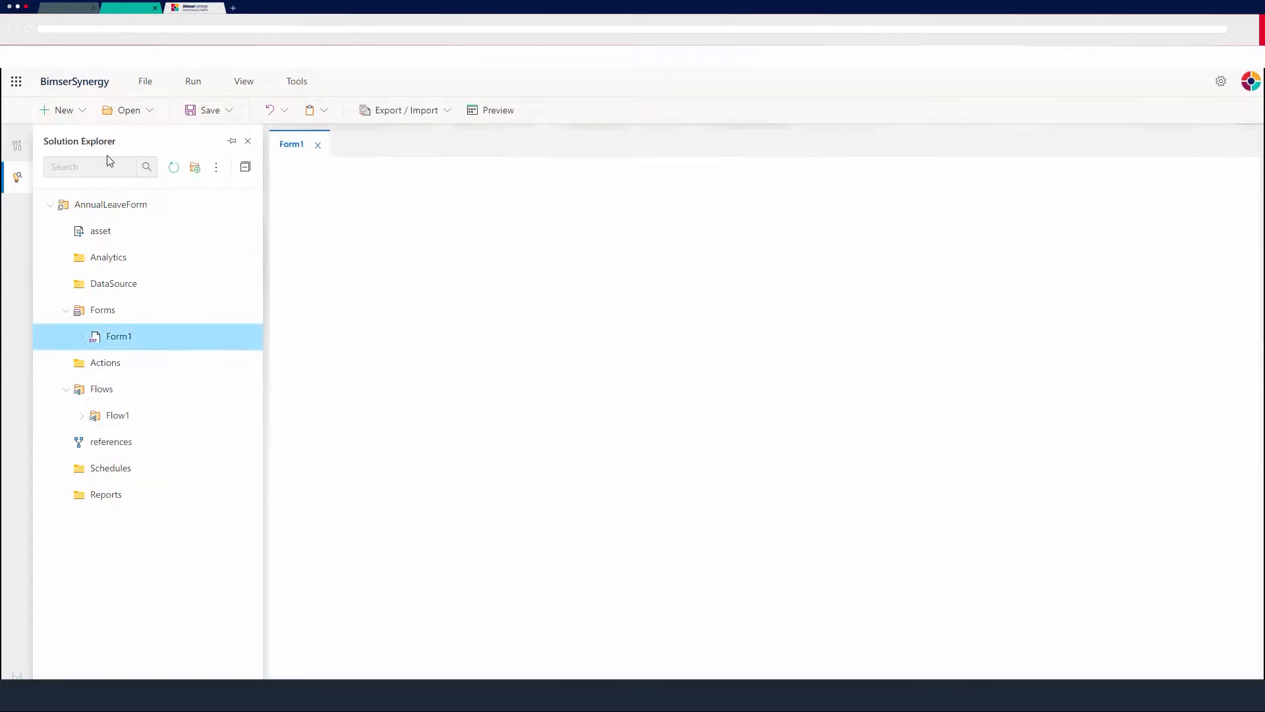
click(15, 146)
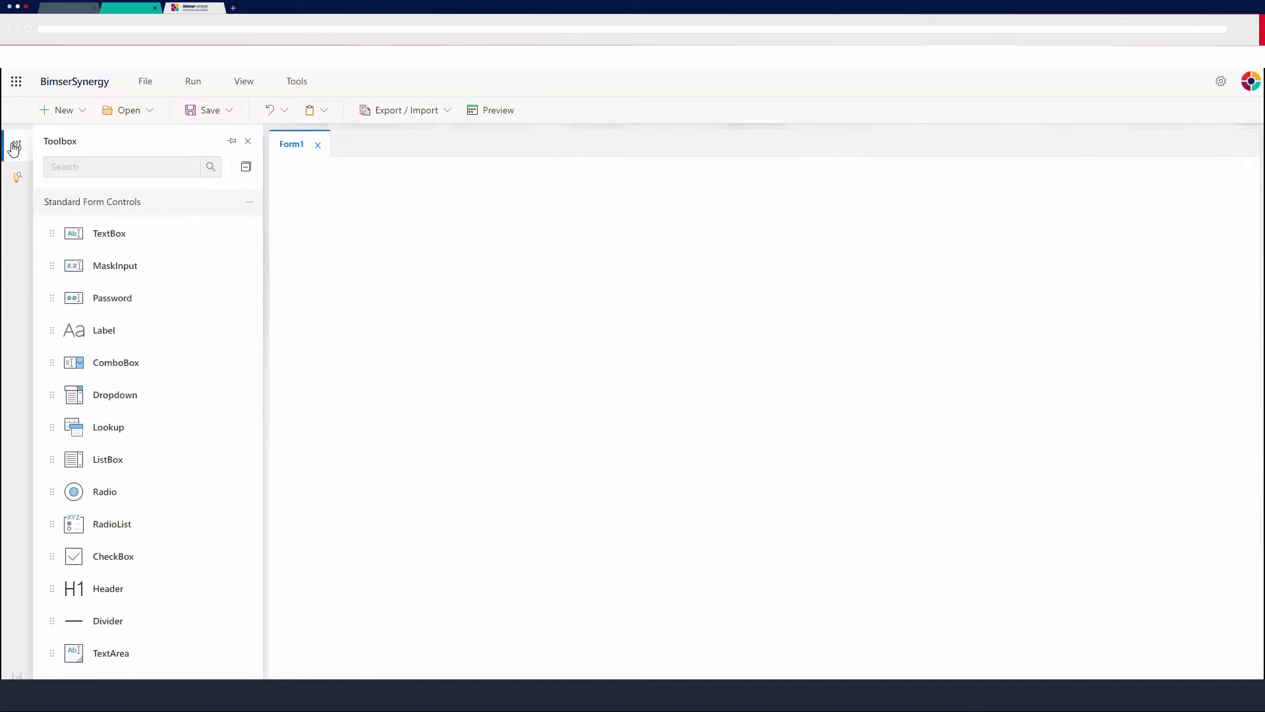
click(107, 166)
text(form)
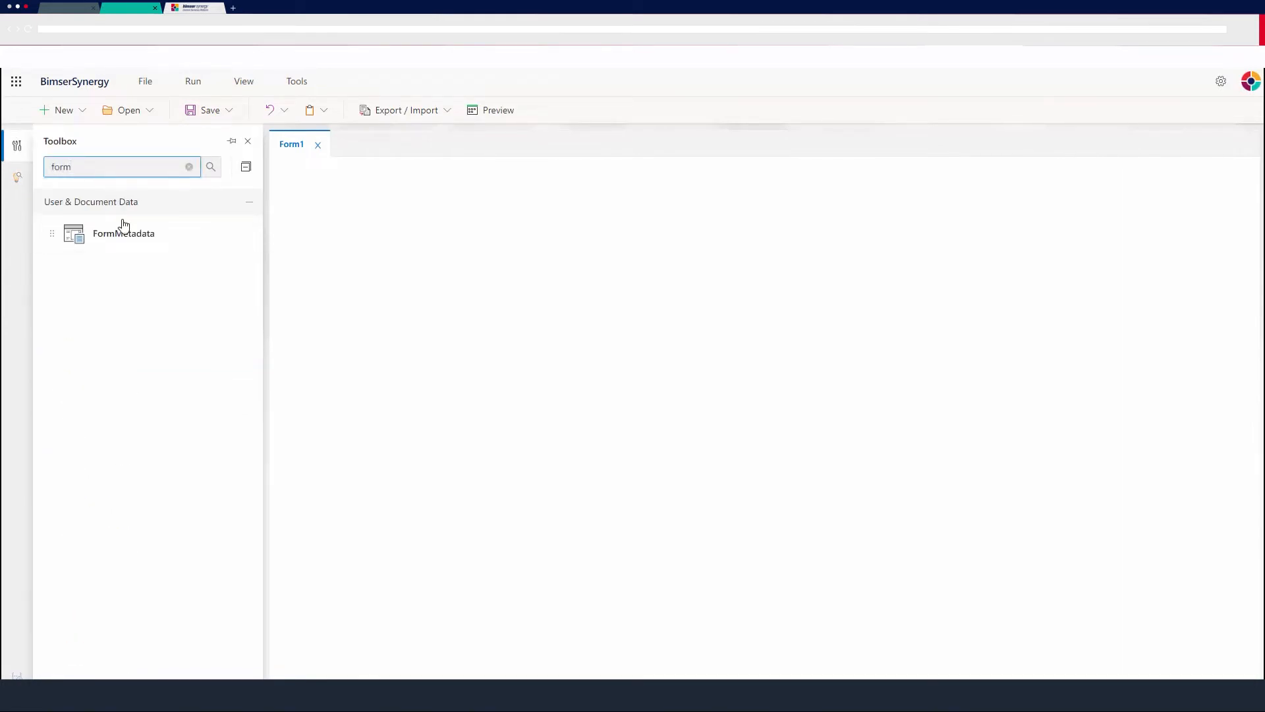
drag(124, 224, 389, 185)
Set the metadata type of the FormMetadata control to ProjectCaption and close its properties.
click(380, 177)
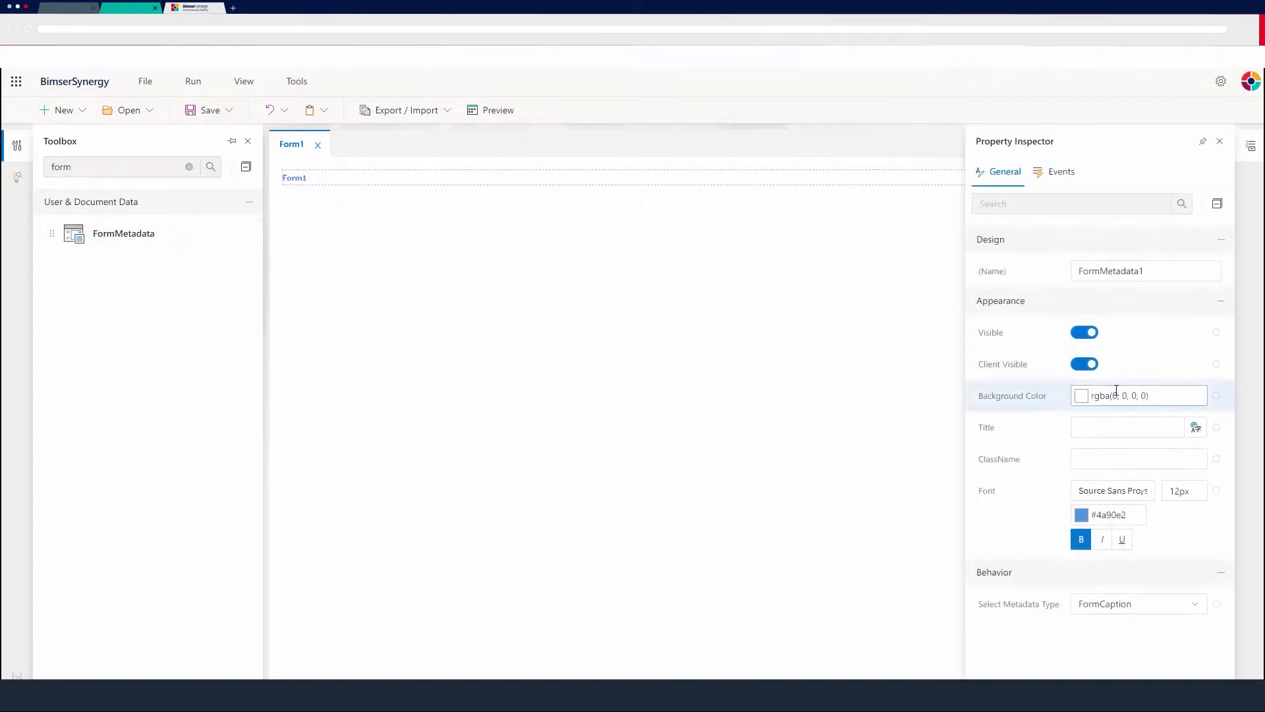
click(1126, 605)
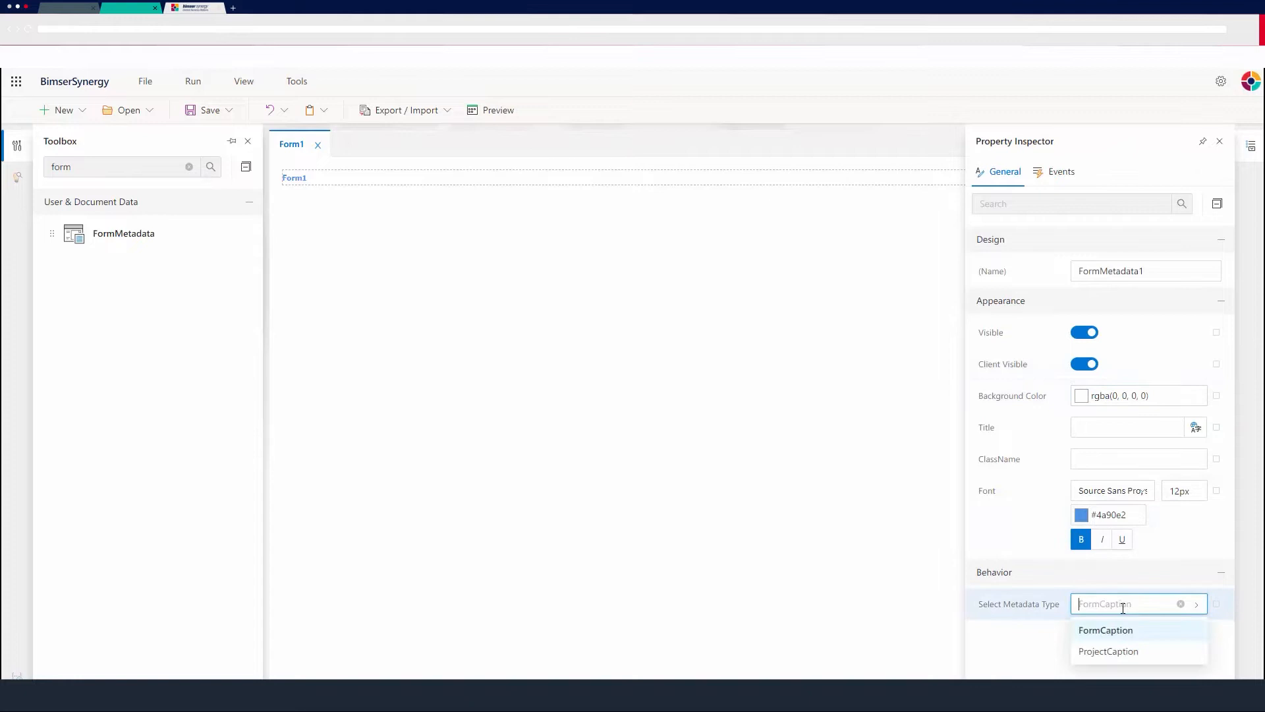
click(1109, 651)
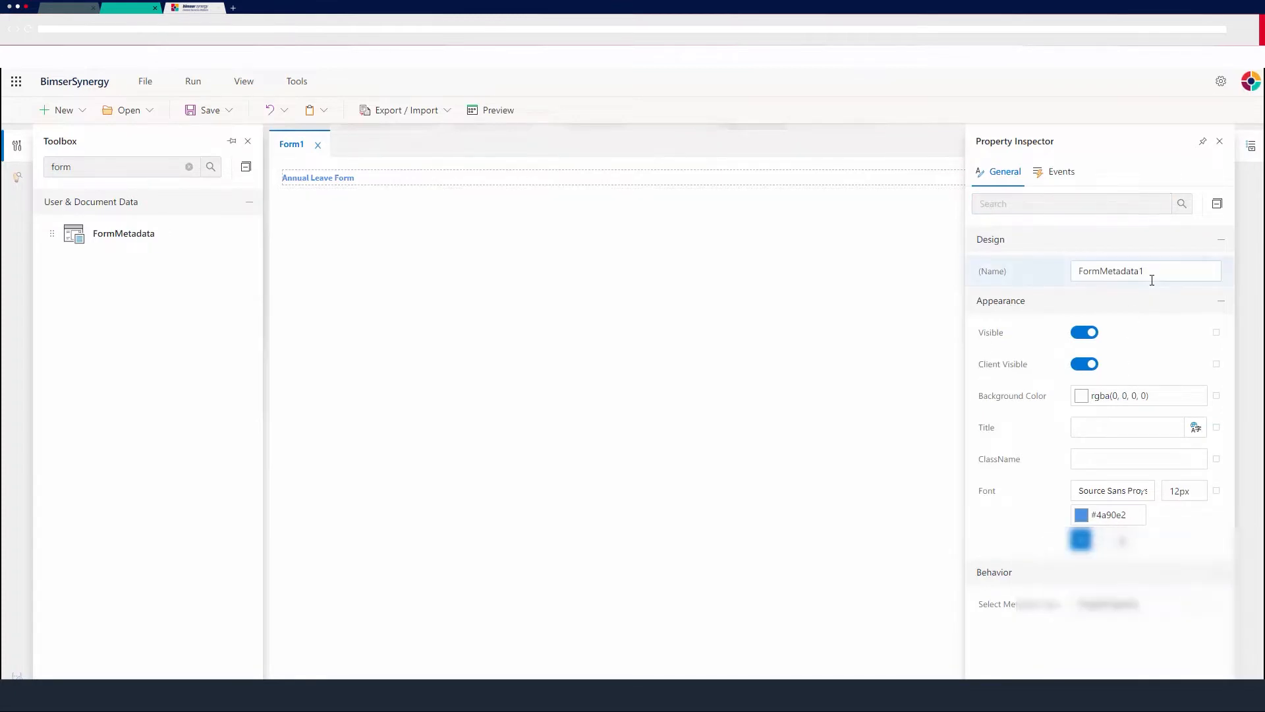
click(1220, 141)
Find the DocumentMetadata control and add one to the form below the Annual Leave Form heading.
click(124, 172)
double_click(123, 171)
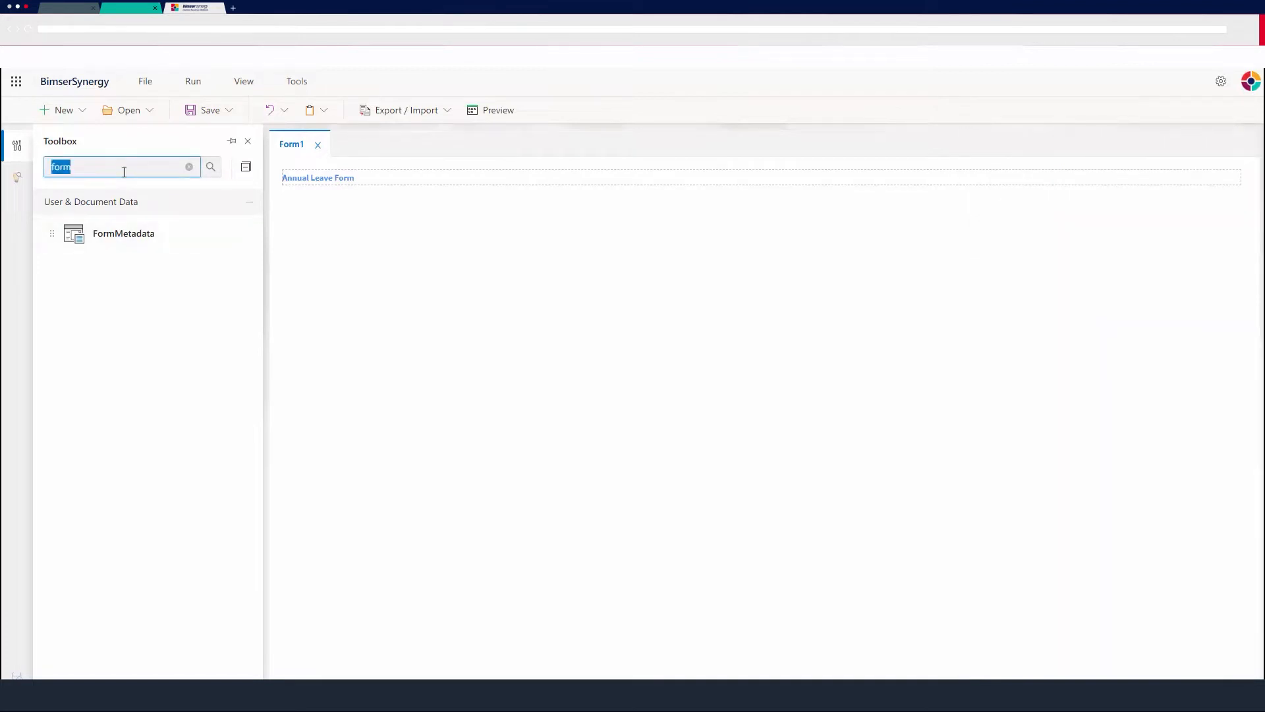
text(docu)
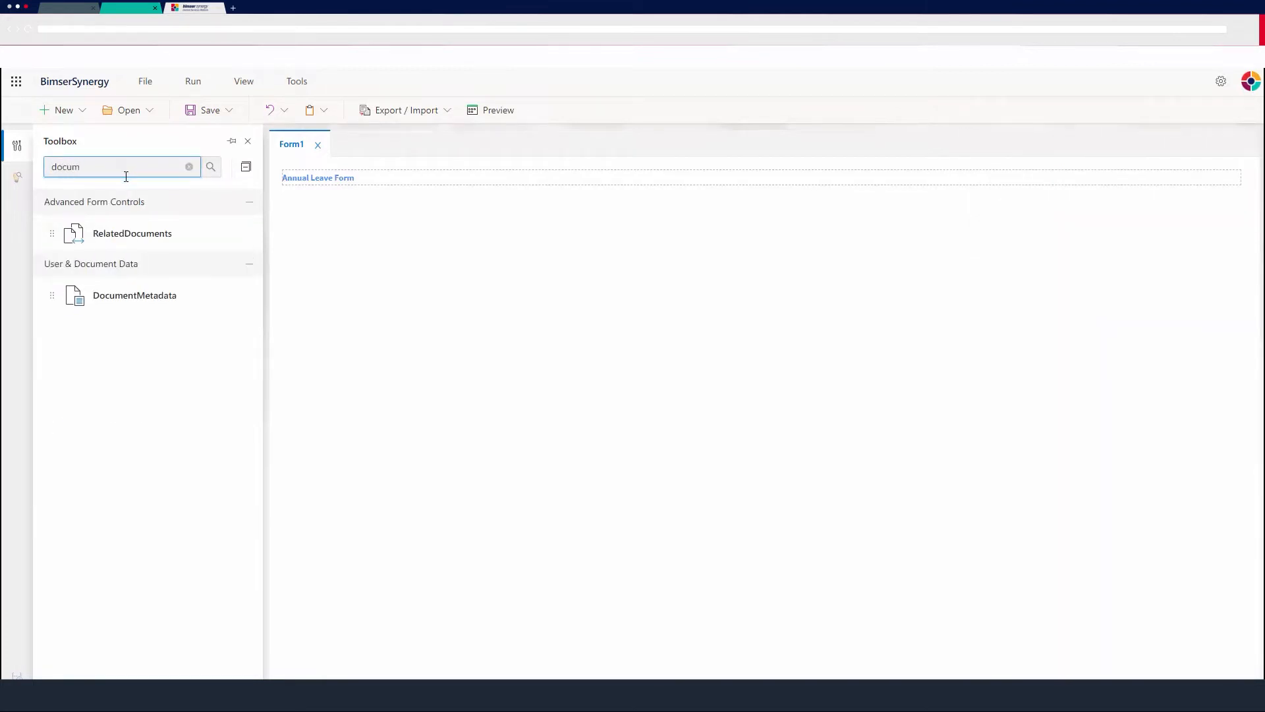
drag(79, 305, 325, 208)
Set the metadata type of the new DocumentMetadata control to CreateDate.
click(420, 212)
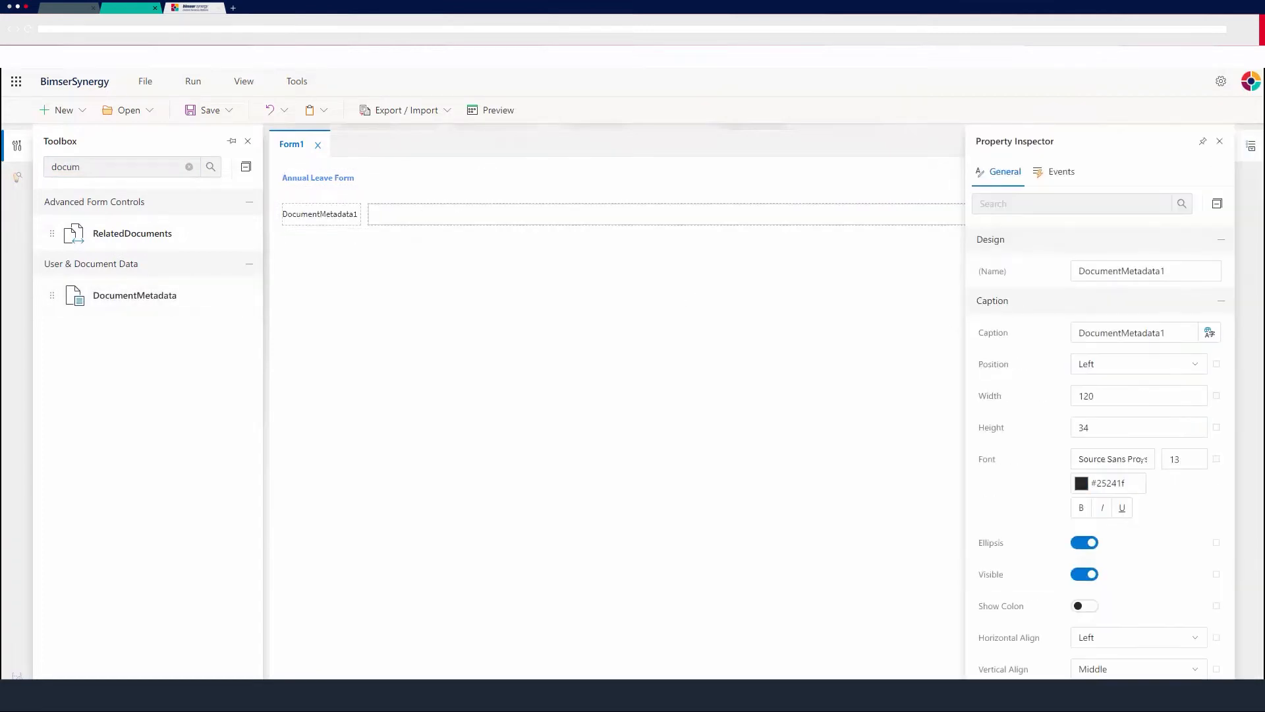
scroll(1067, 446, down, 6)
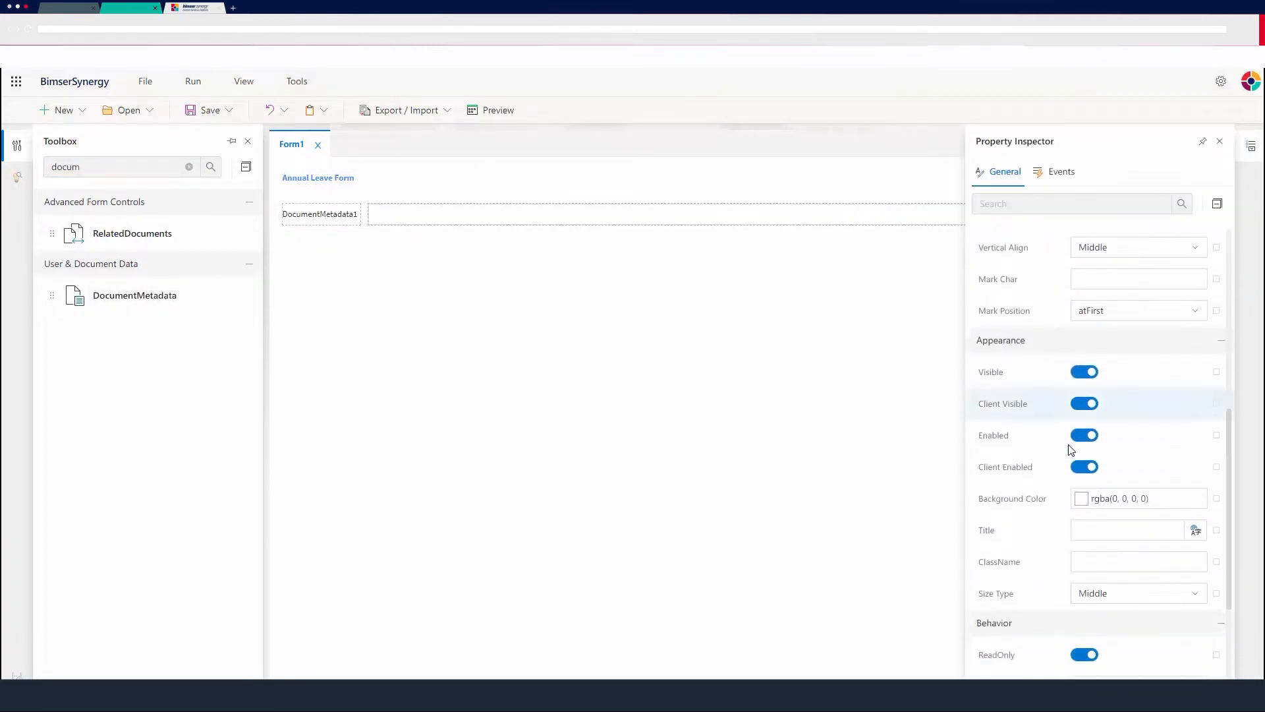
scroll(1070, 450, down, 3)
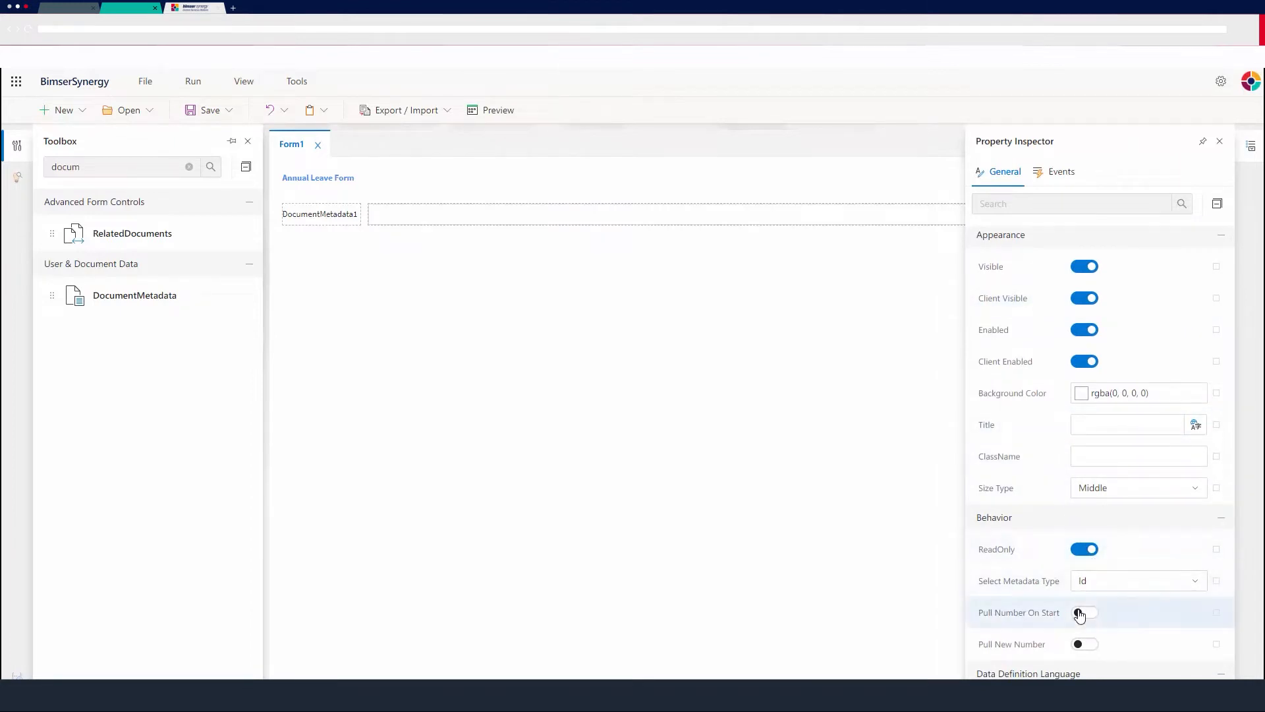
click(1120, 583)
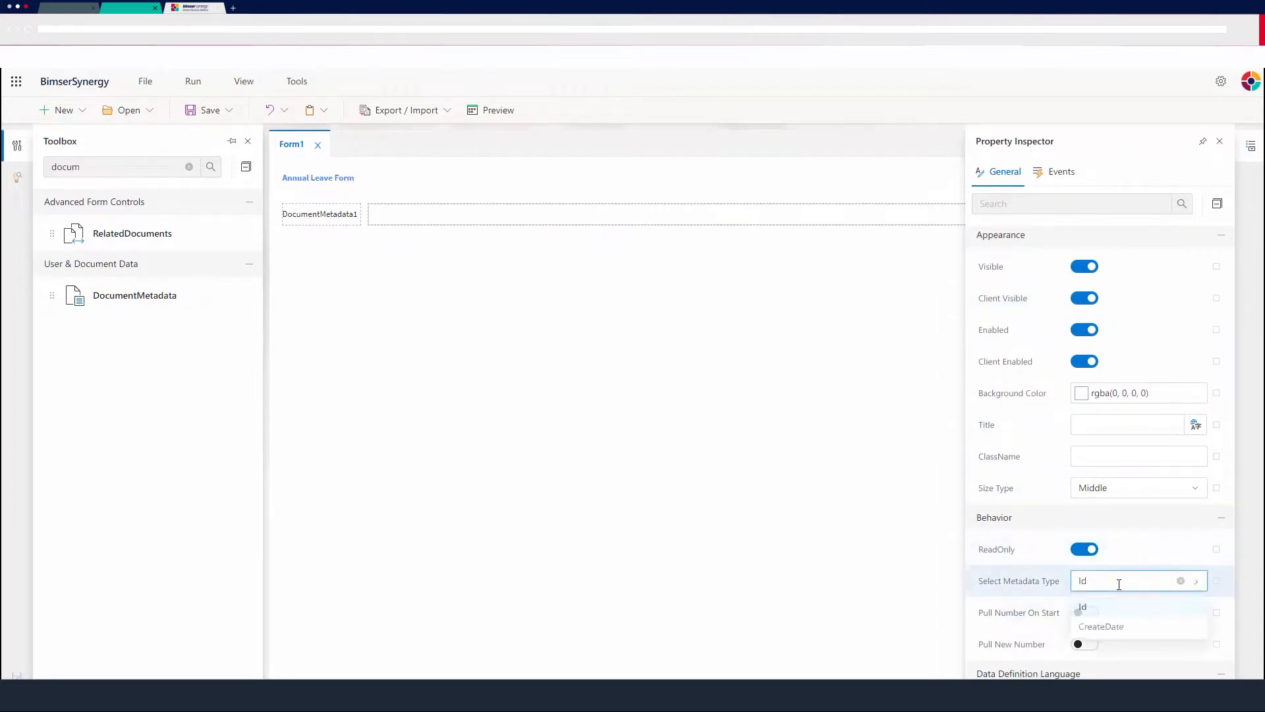
click(1107, 626)
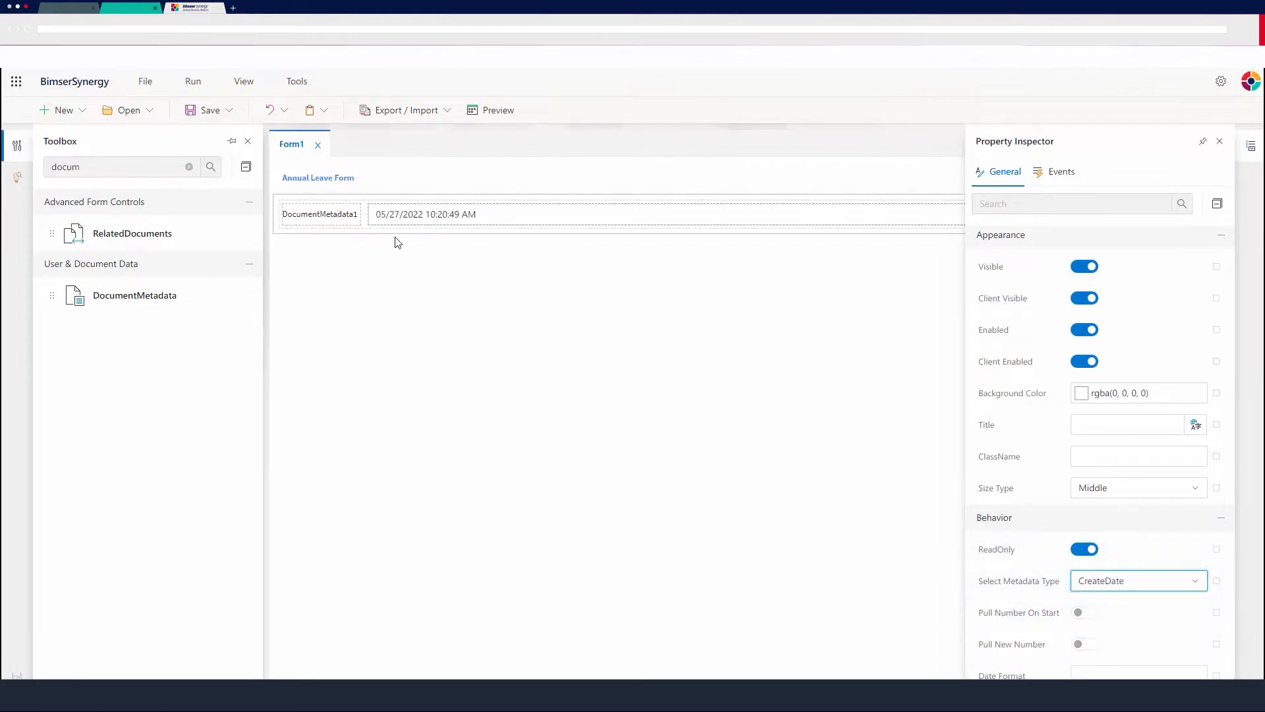
Change the caption of the creation date control to Request Date.
scroll(1120, 396, up, 6)
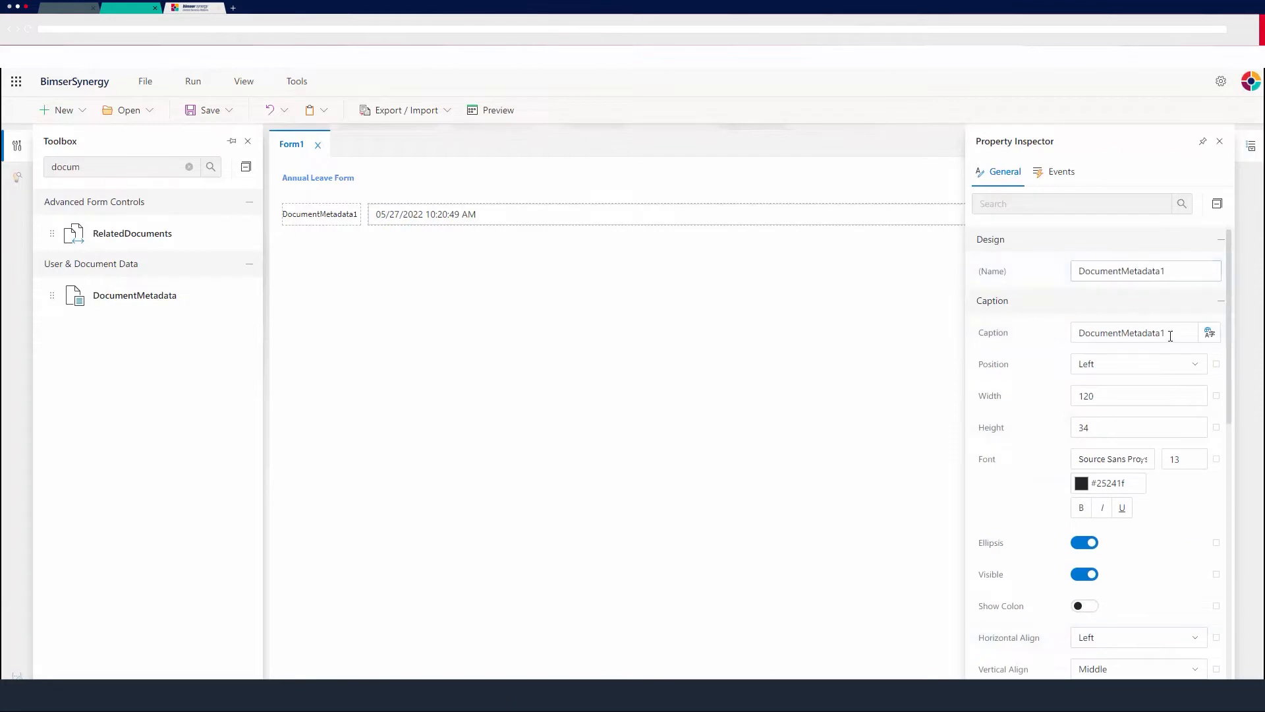
drag(1171, 336, 1053, 335)
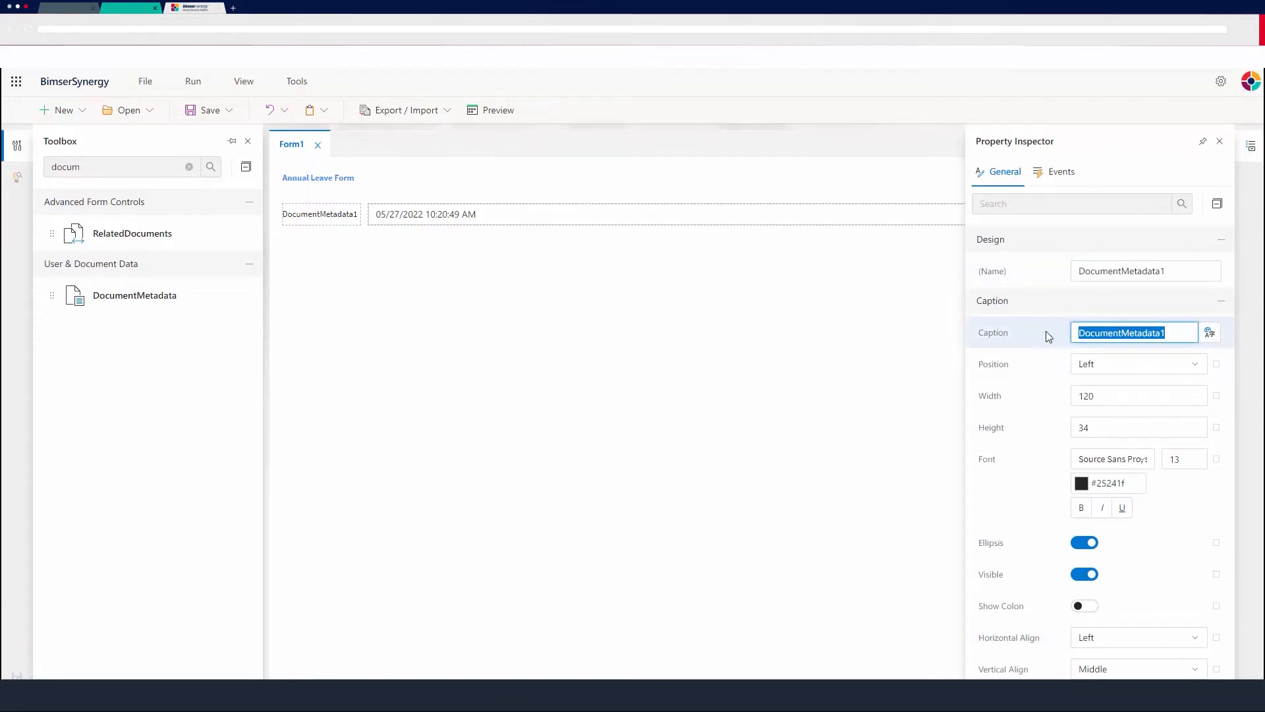
text(Request Date)
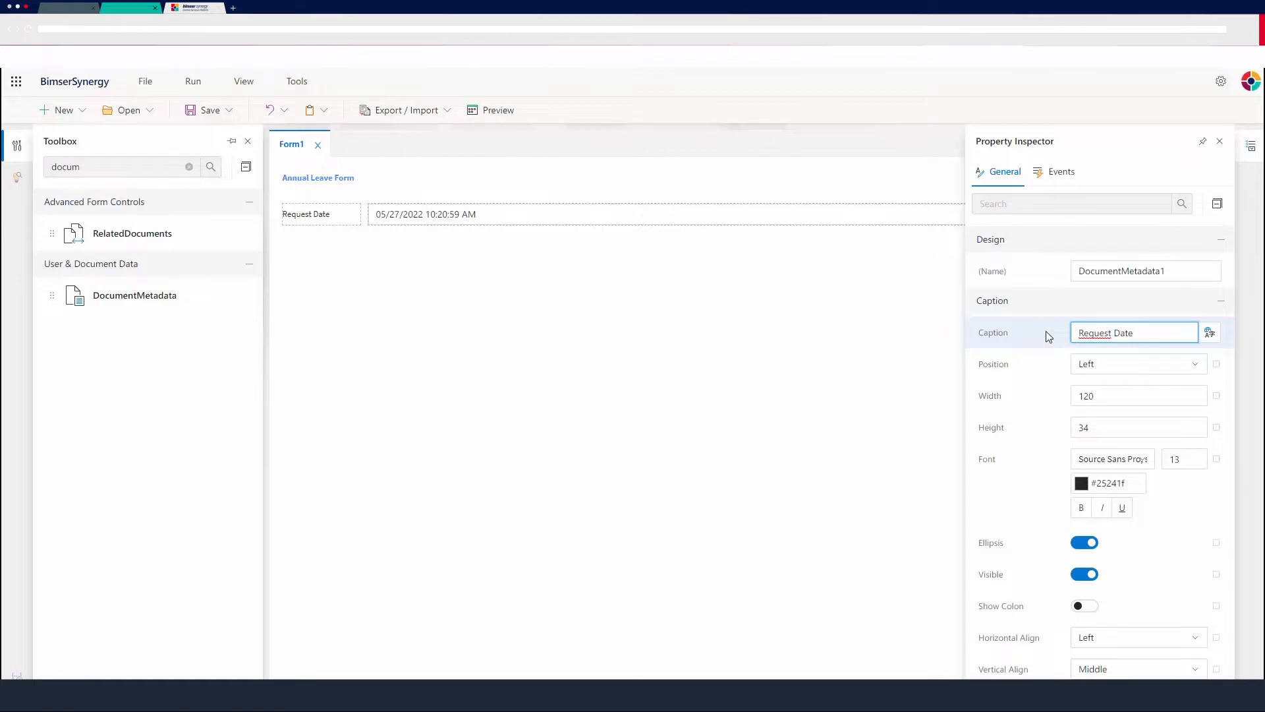
click(1049, 337)
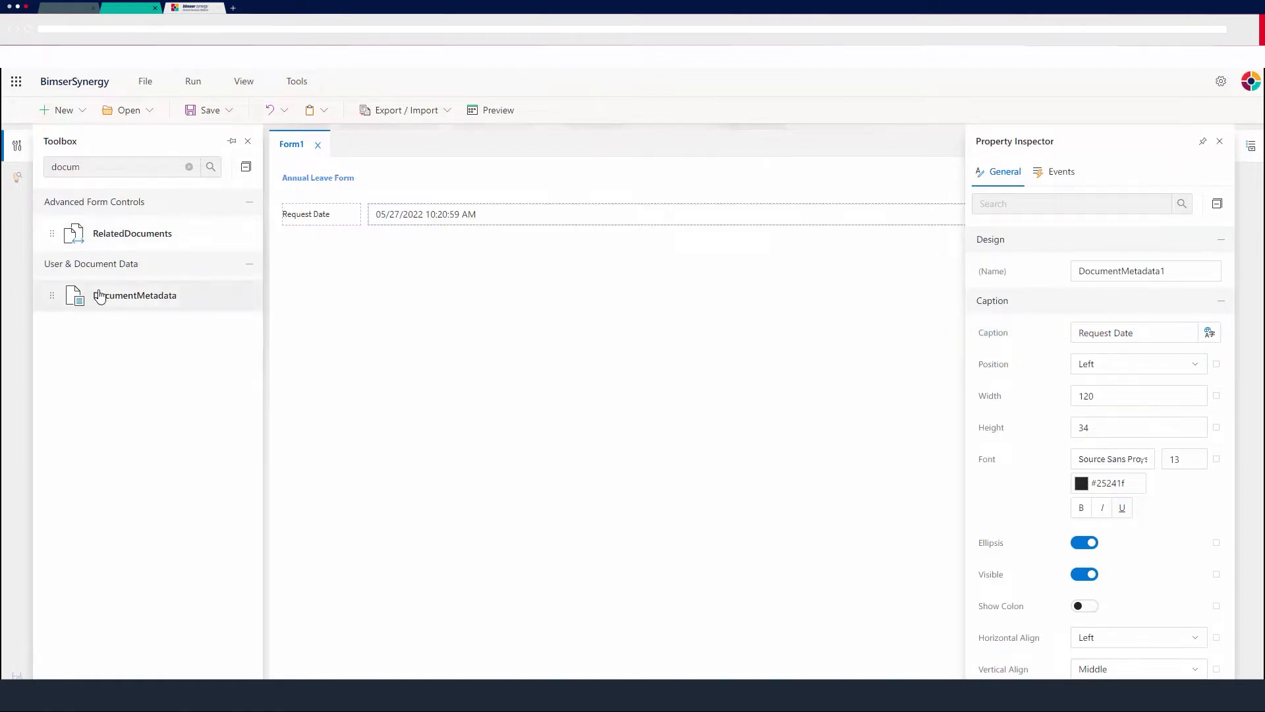
Add a second DocumentMetadata control below Request Date and enable Pull Number On Start for it.
drag(99, 295, 379, 262)
click(461, 268)
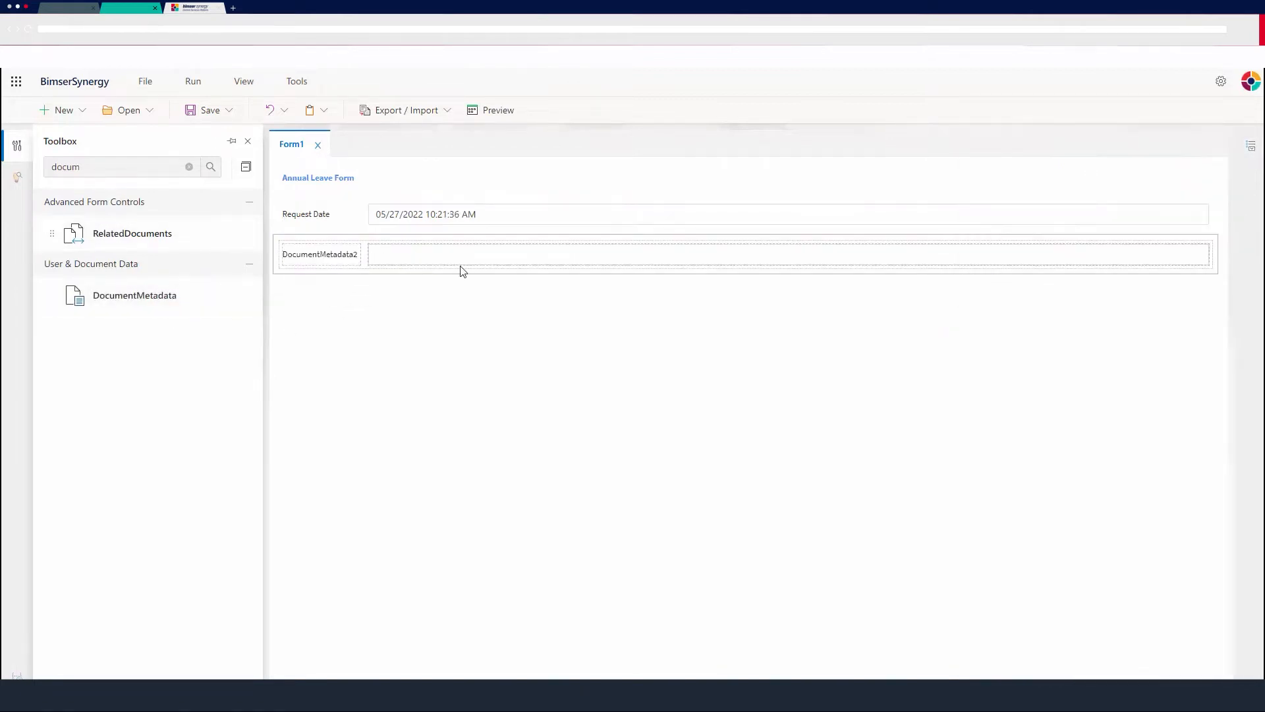
scroll(1033, 436, down, 4)
scroll(1033, 436, down, 5)
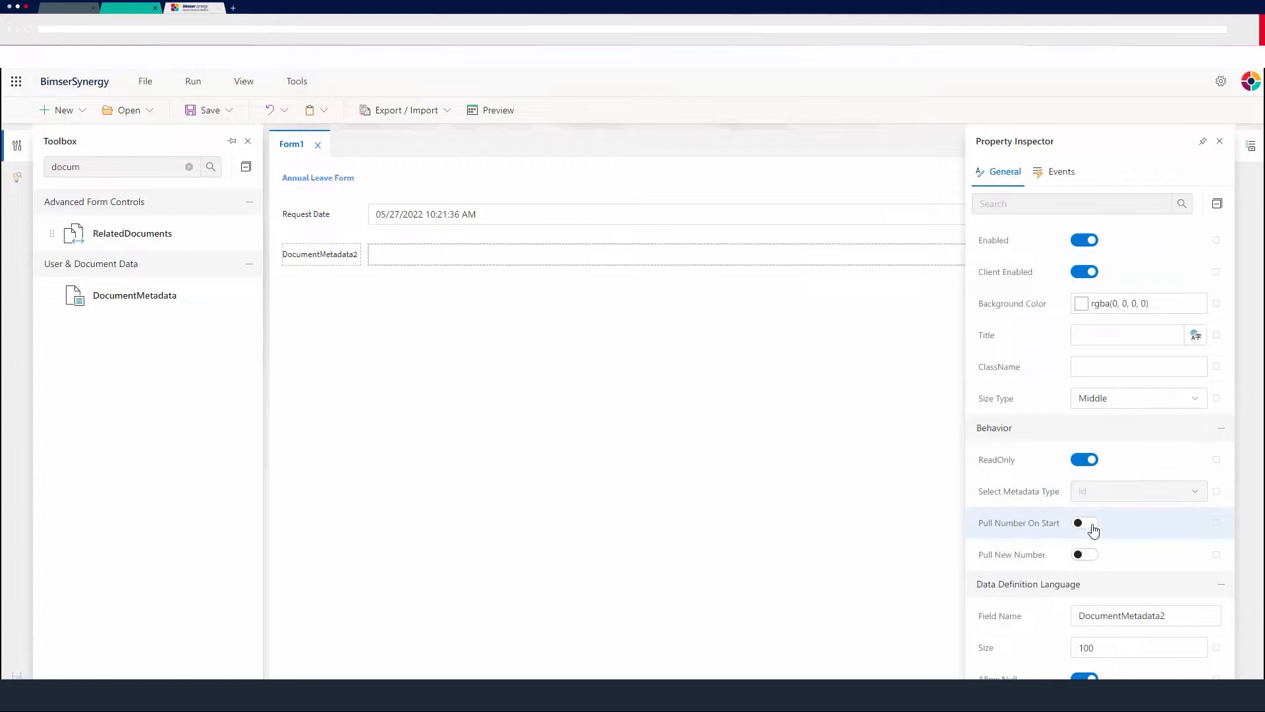
click(1089, 524)
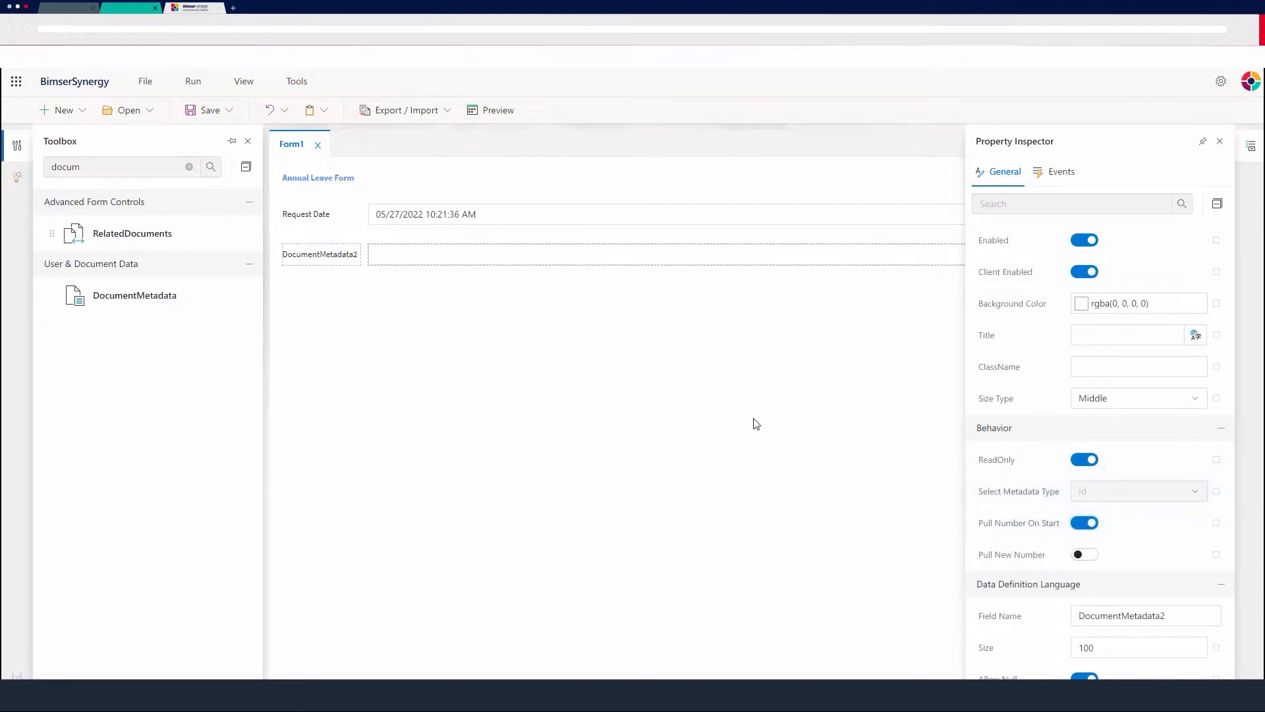
scroll(1034, 454, up, 10)
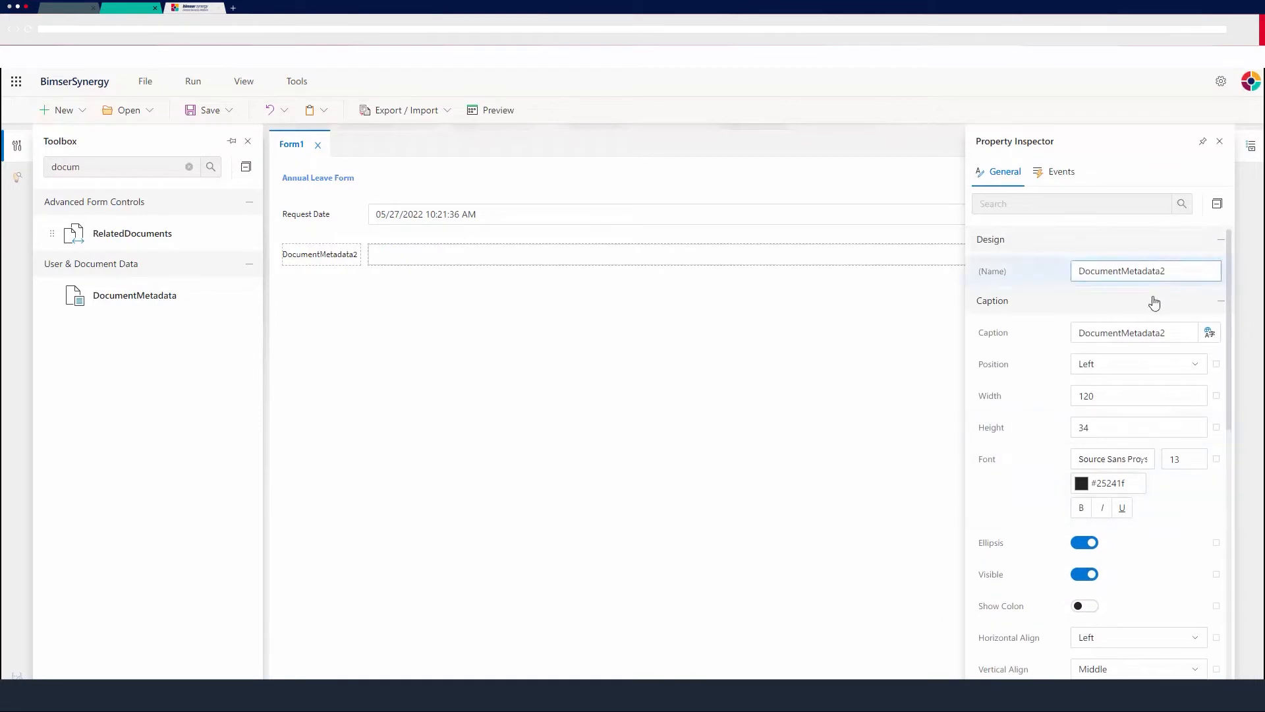
click(1172, 331)
drag(1171, 331, 962, 353)
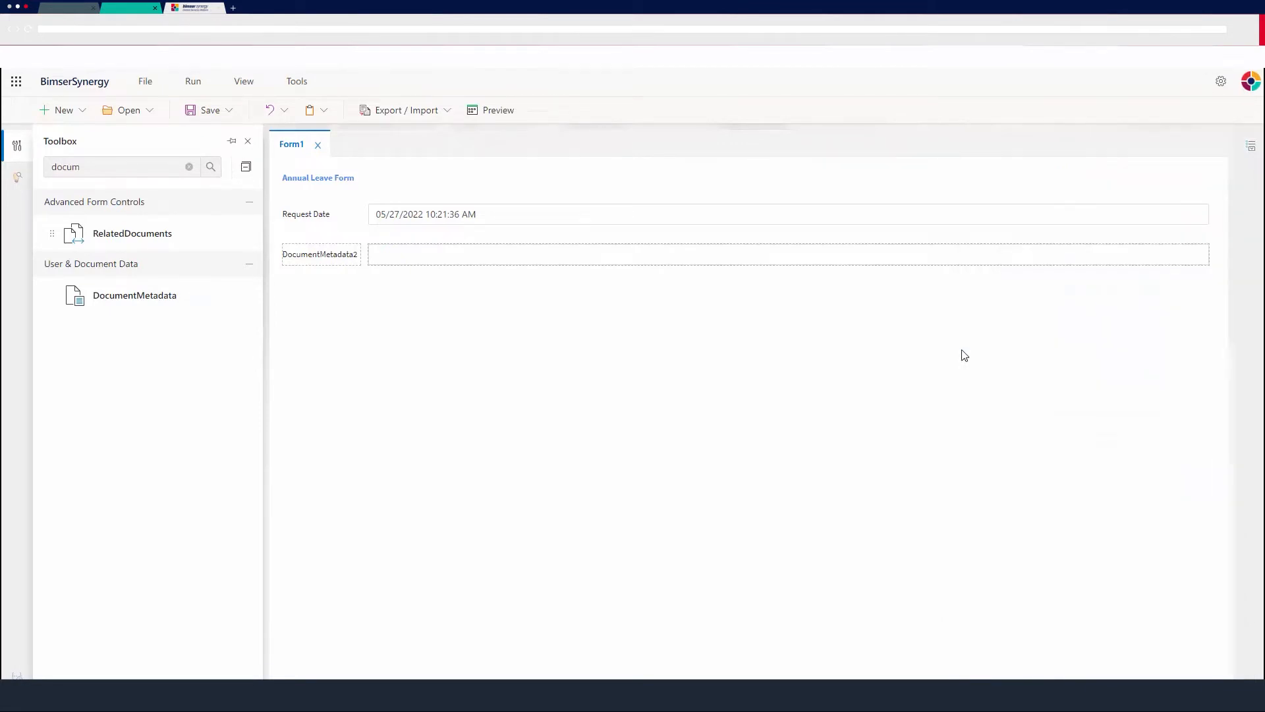
key(ctrl+o)
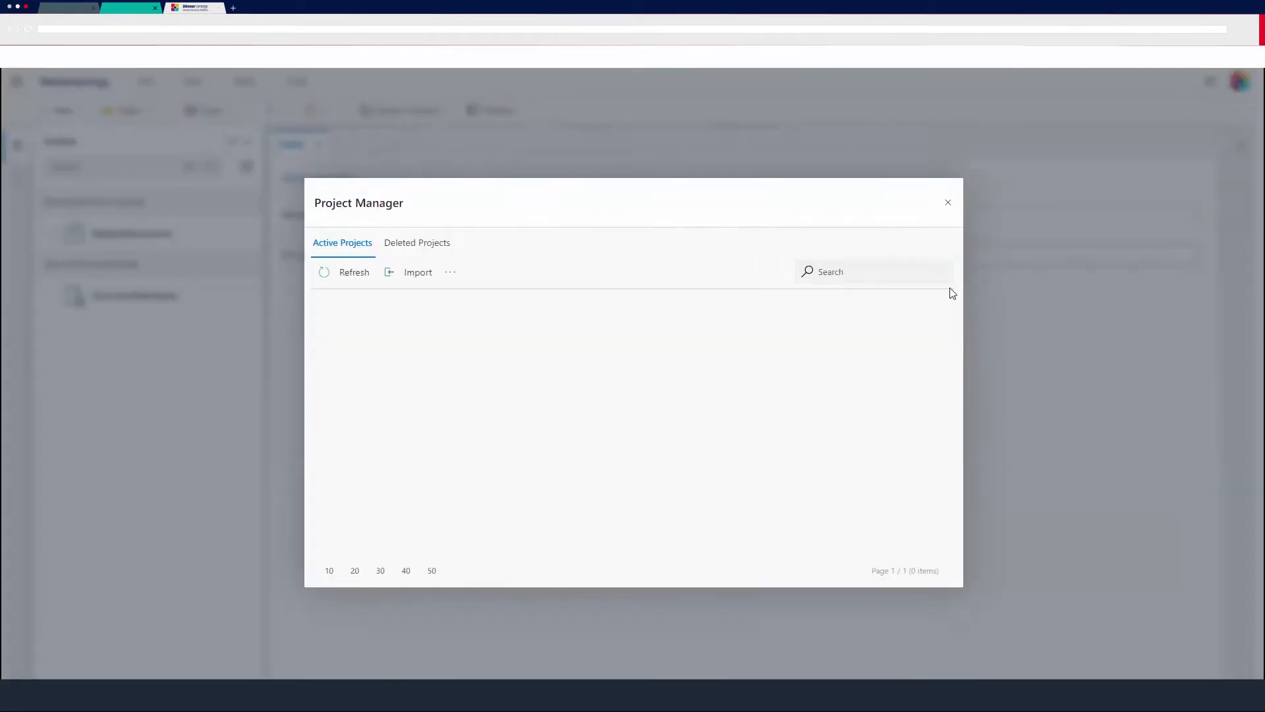
click(948, 202)
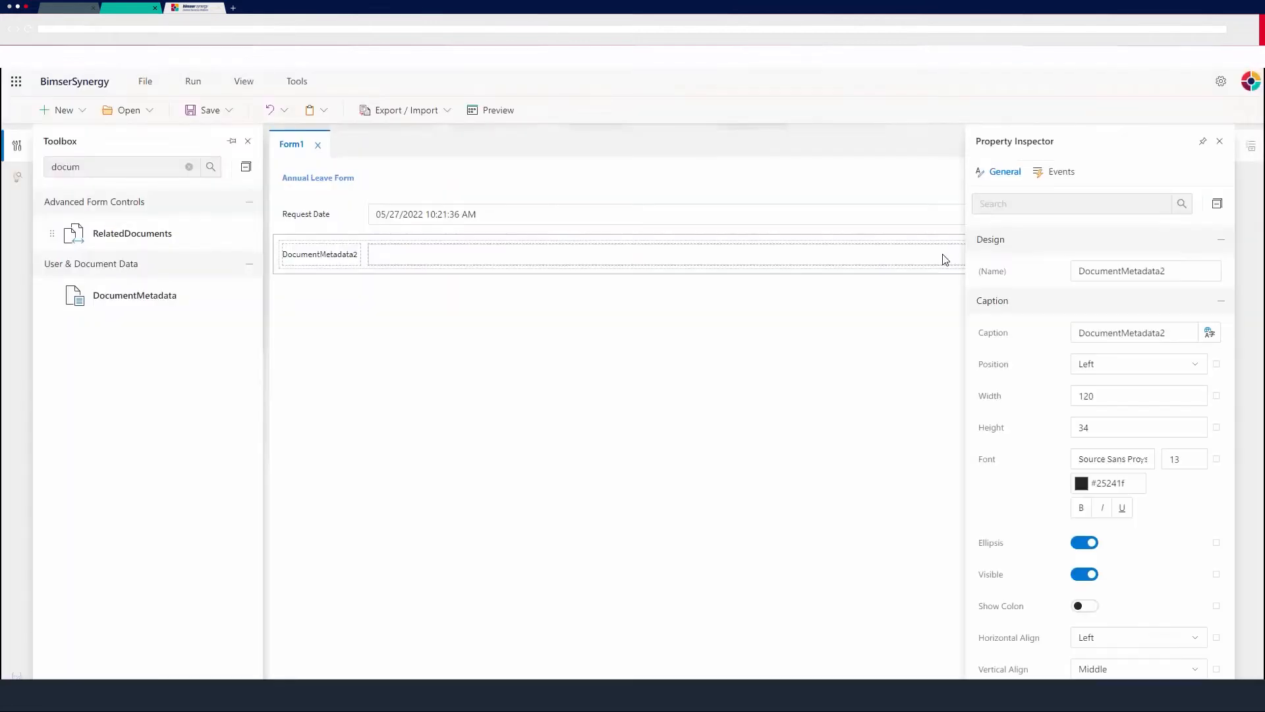
Change the caption of the second DocumentMetadata control to Request No.
double_click(1139, 335)
text(Re)
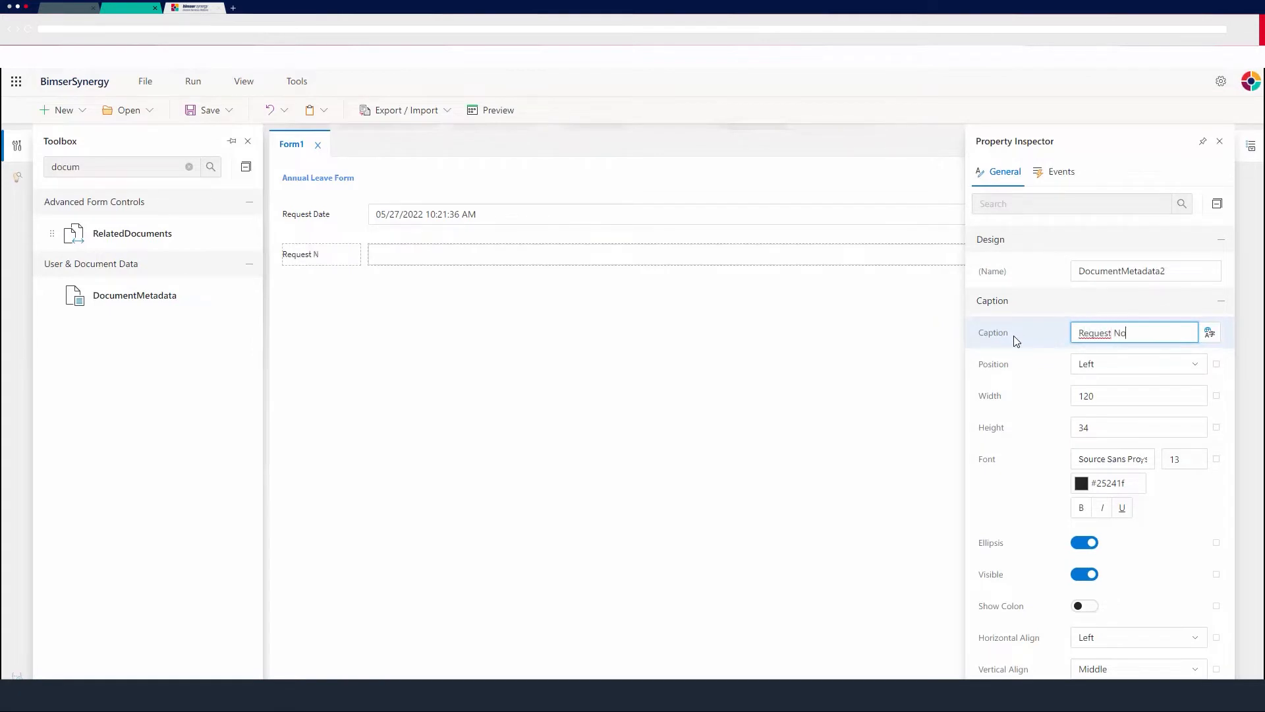
text(quest No)
Define a new identity format for the form named RequestNO with the format Request(%year%)-((ccc)).
click(654, 365)
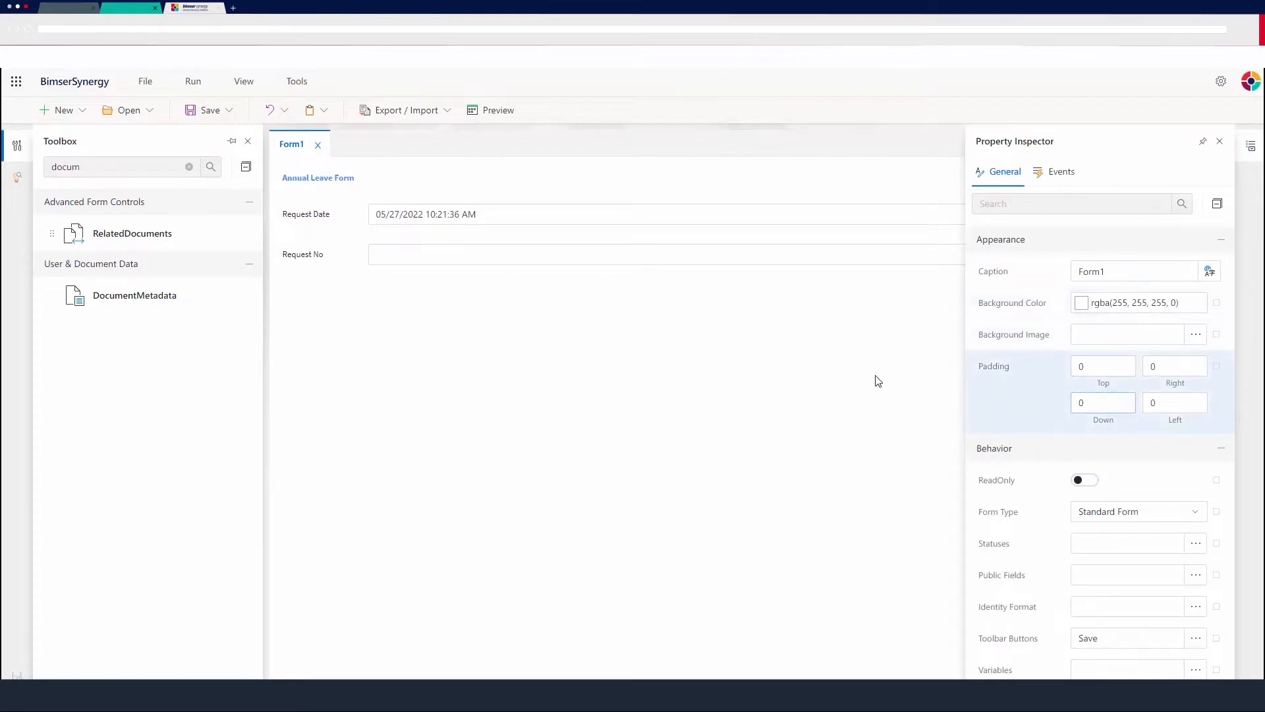
scroll(1066, 444, down, 2)
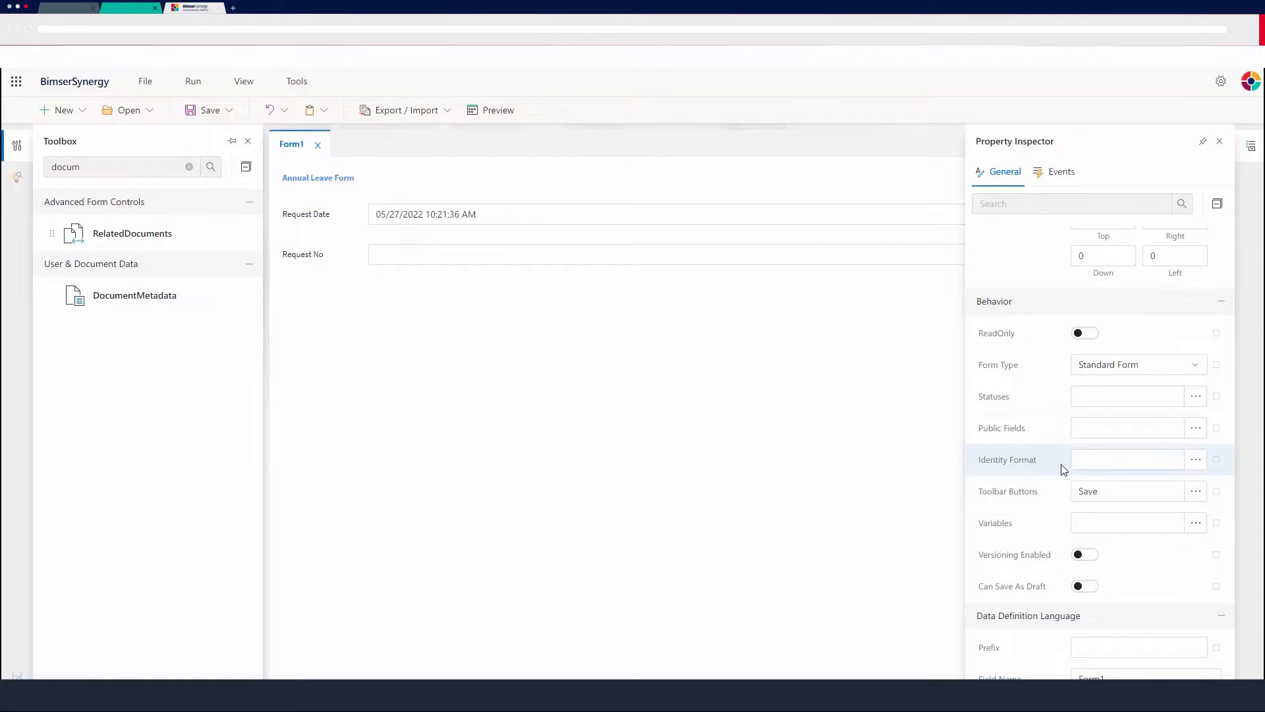
click(1196, 462)
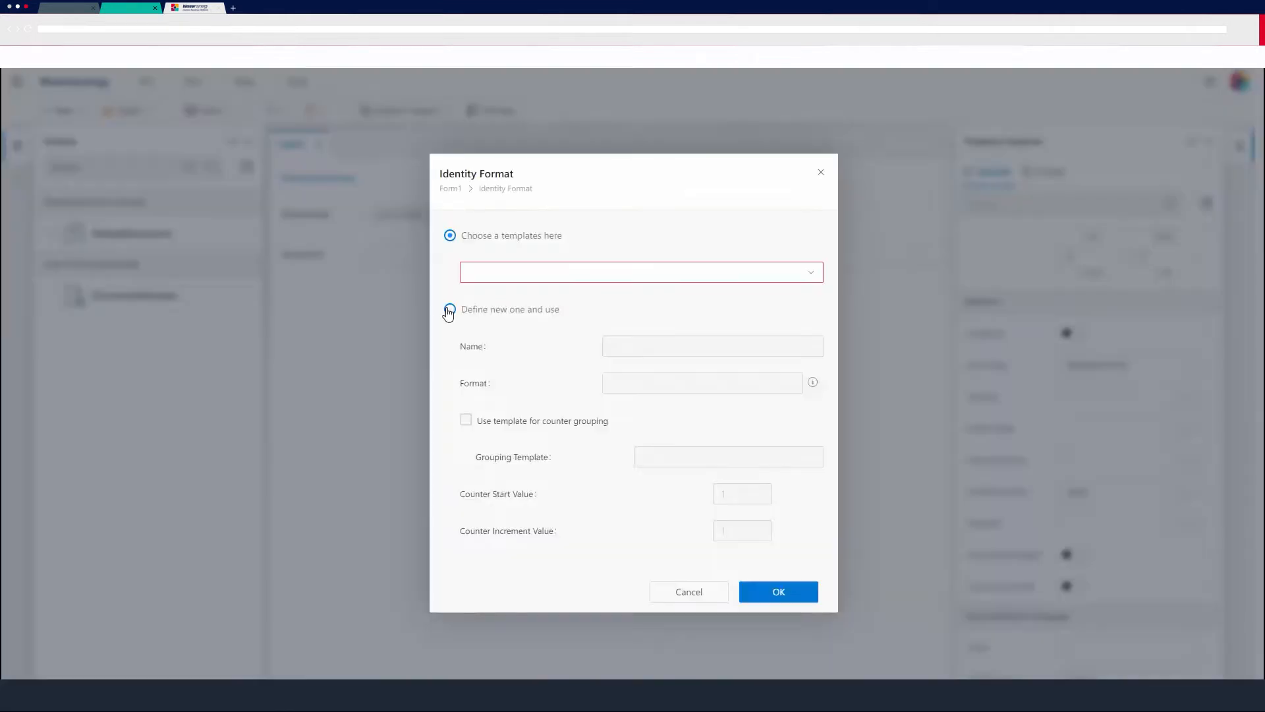
click(528, 307)
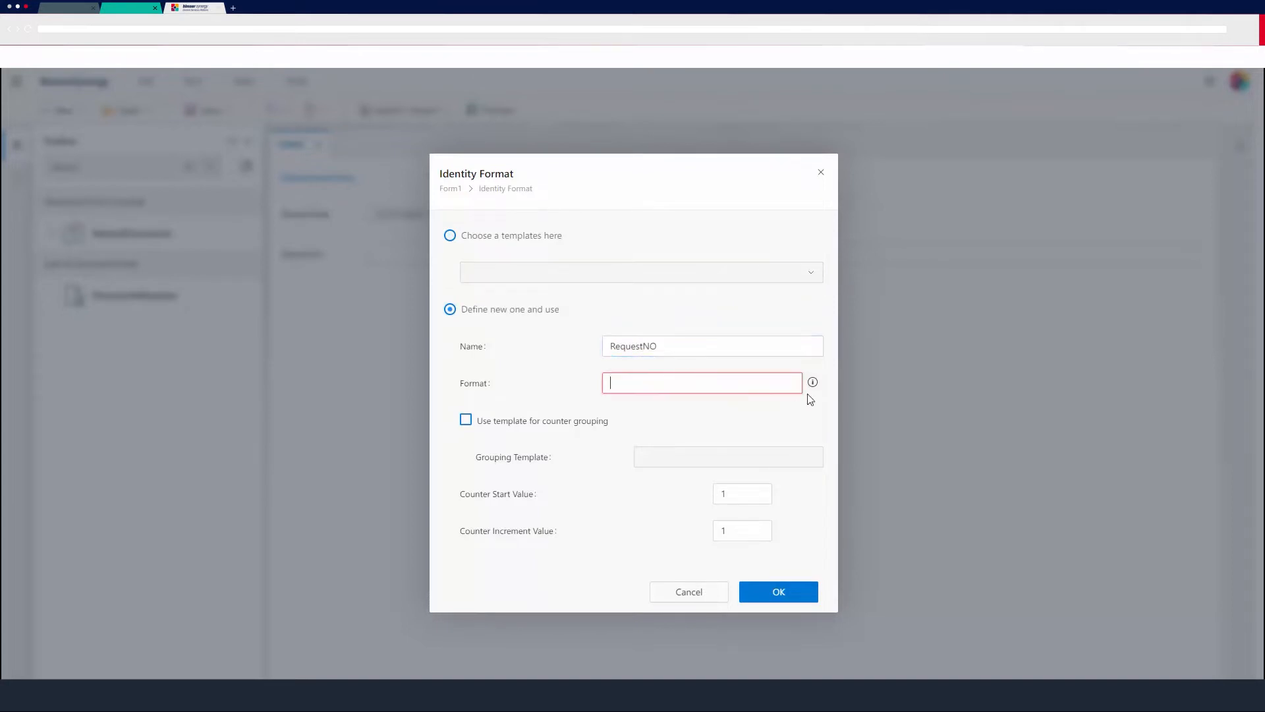
mouse_move(817, 388)
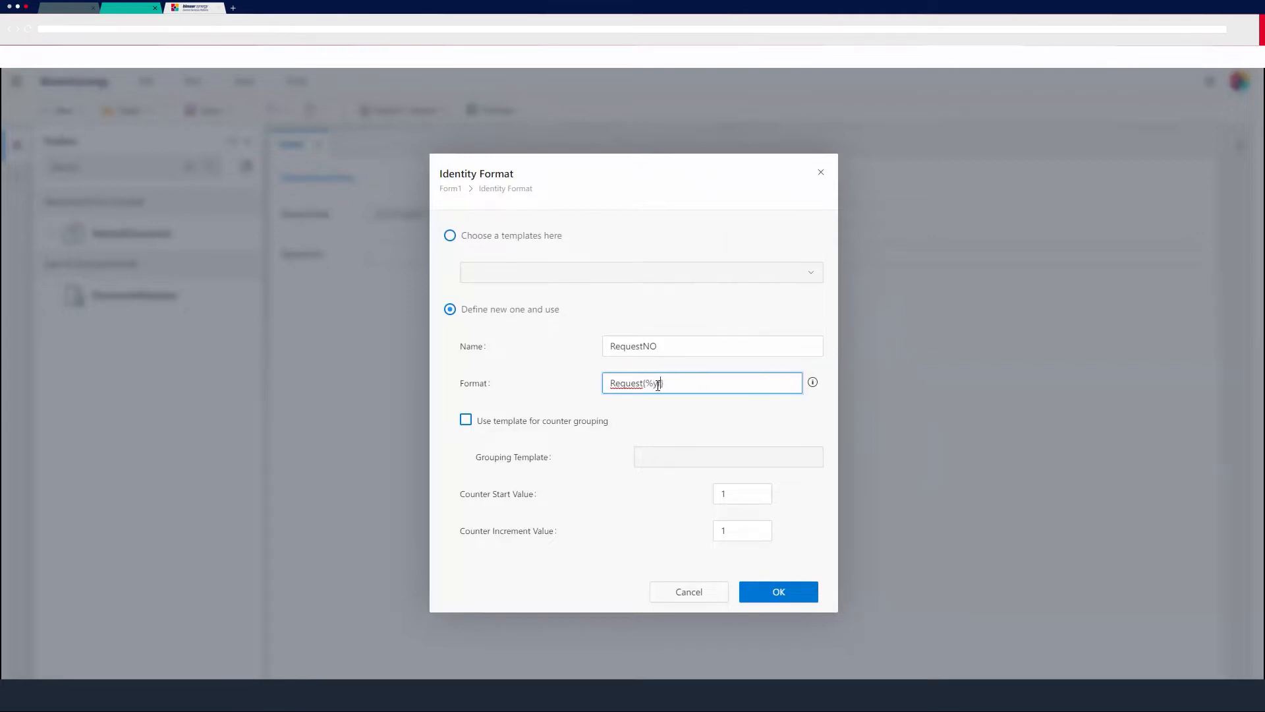
text(r%}-{{ccc)
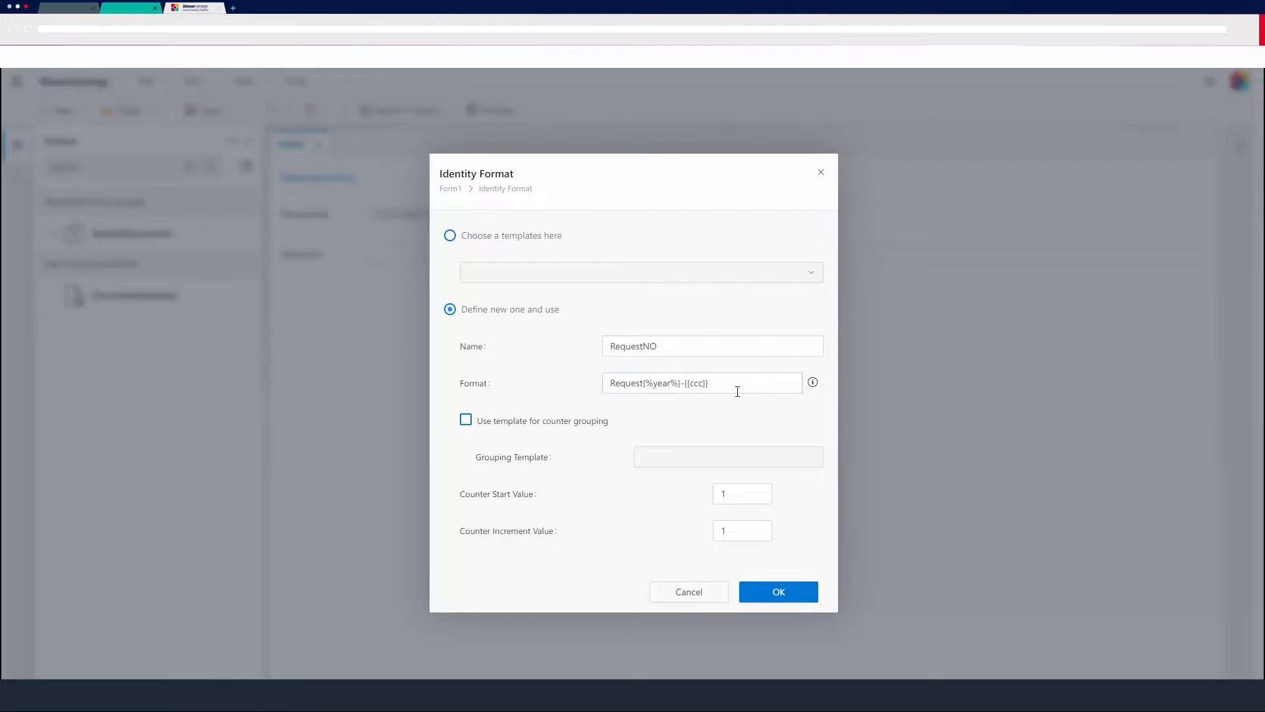
click(540, 341)
click(779, 595)
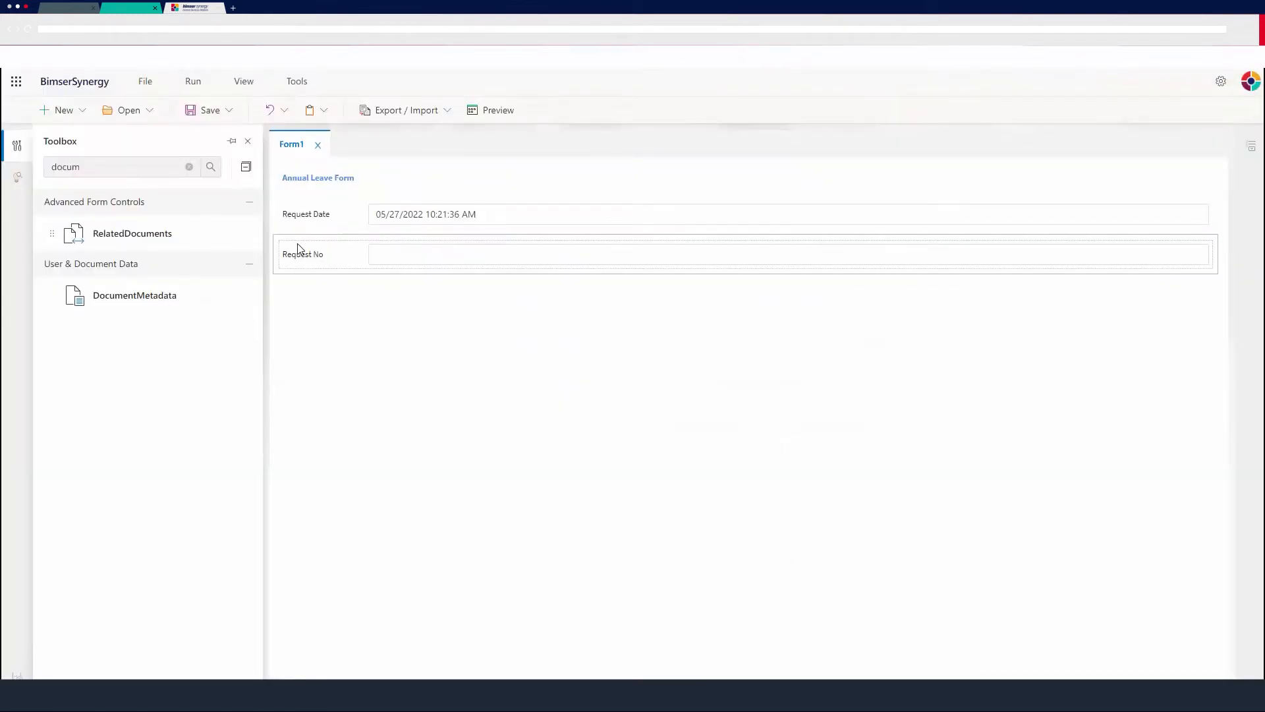
Find the UserMetadata control in the toolbox and add two of them below the Request No field.
click(107, 165)
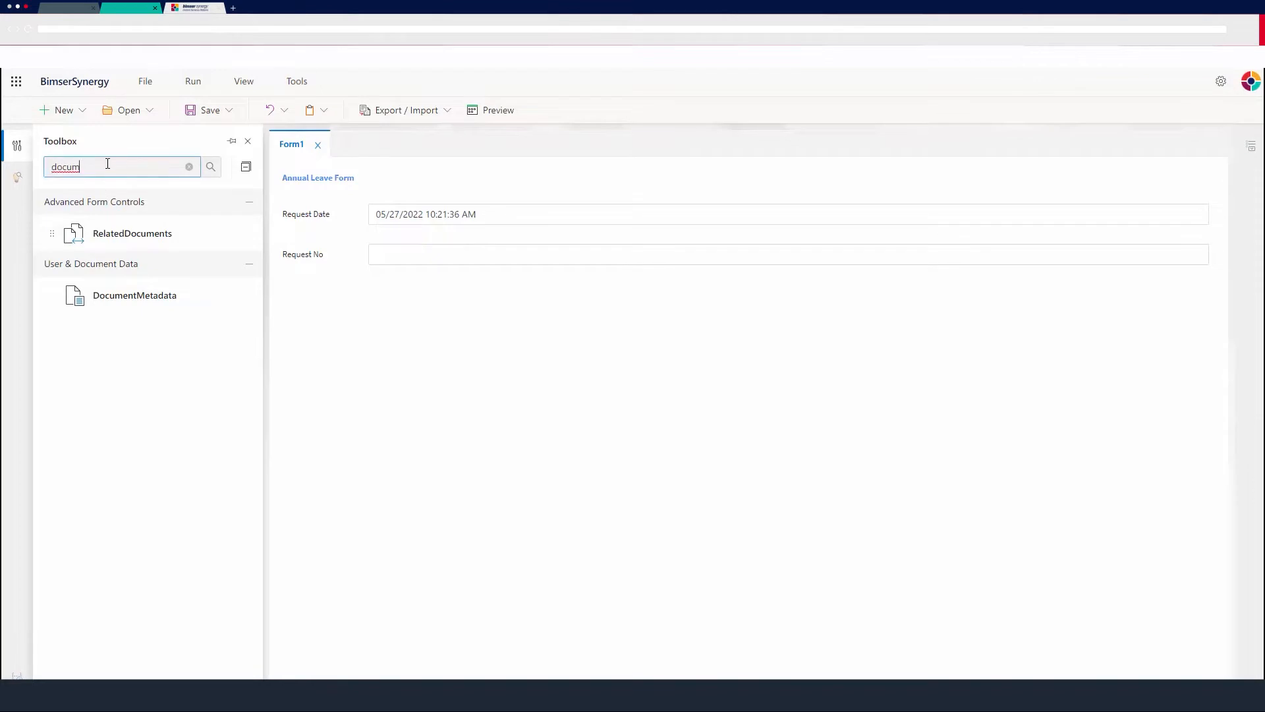
double_click(107, 165)
text(user)
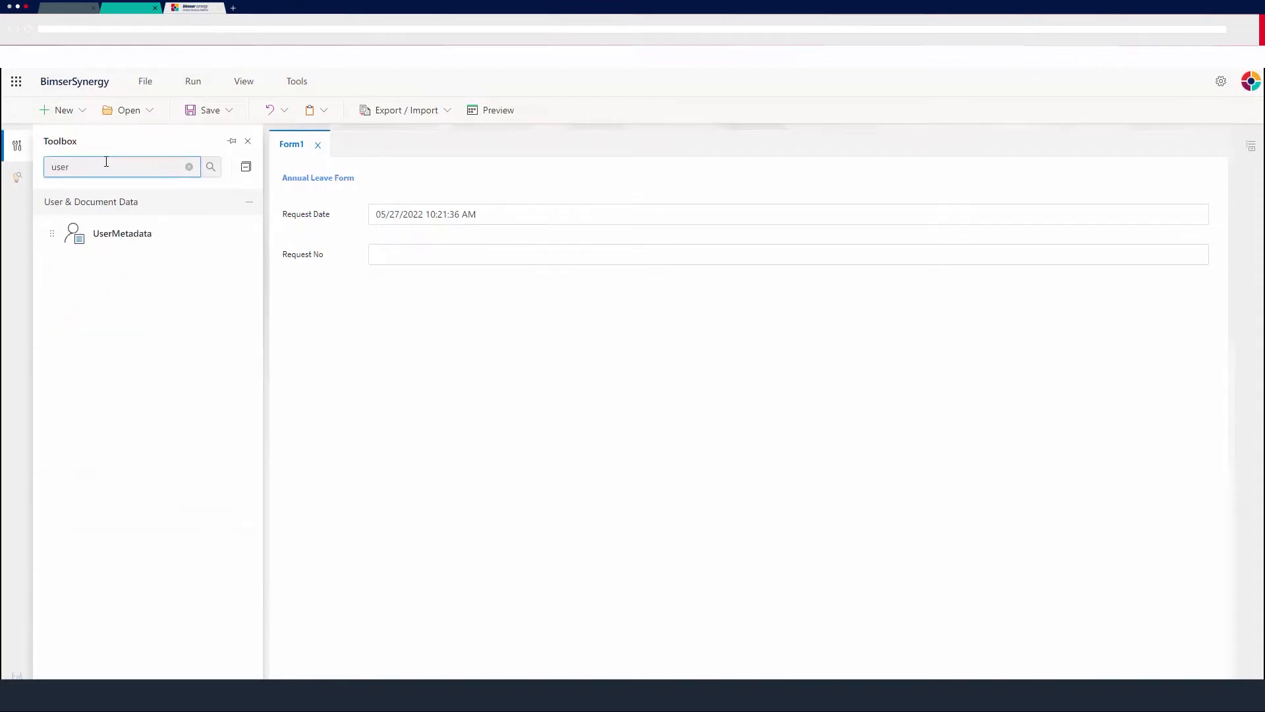
drag(99, 241, 384, 305)
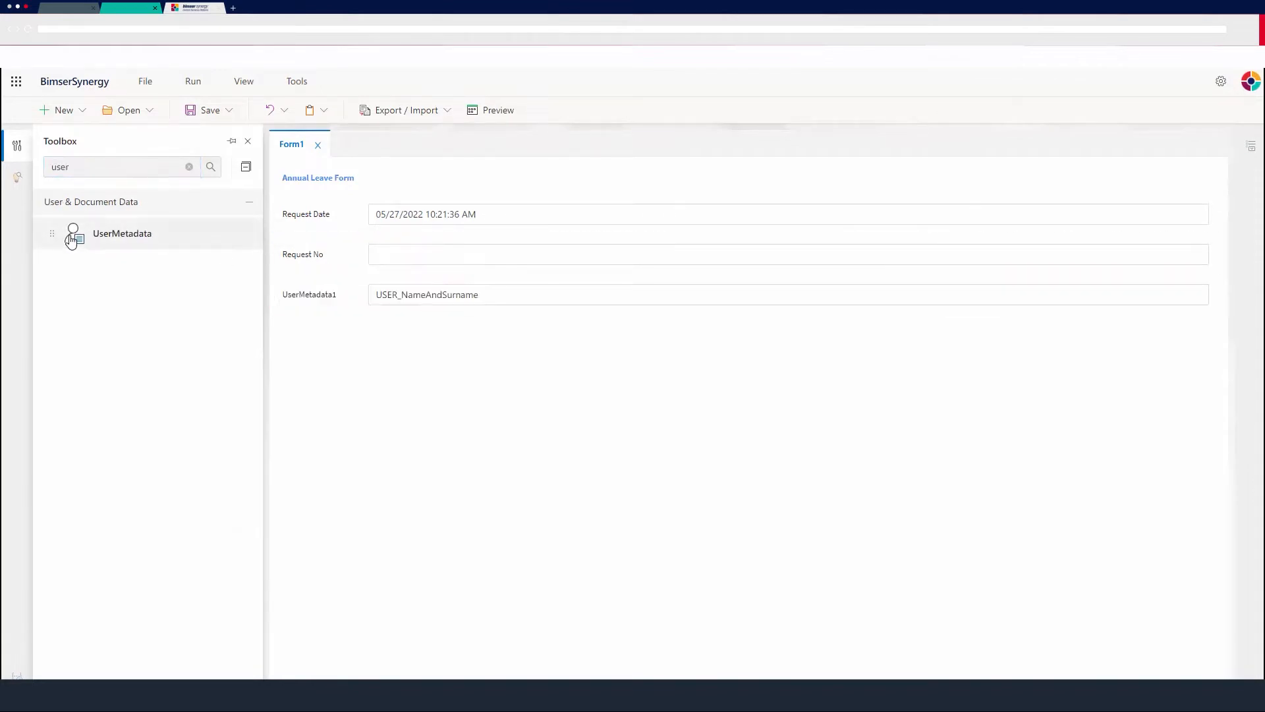
drag(72, 241, 363, 330)
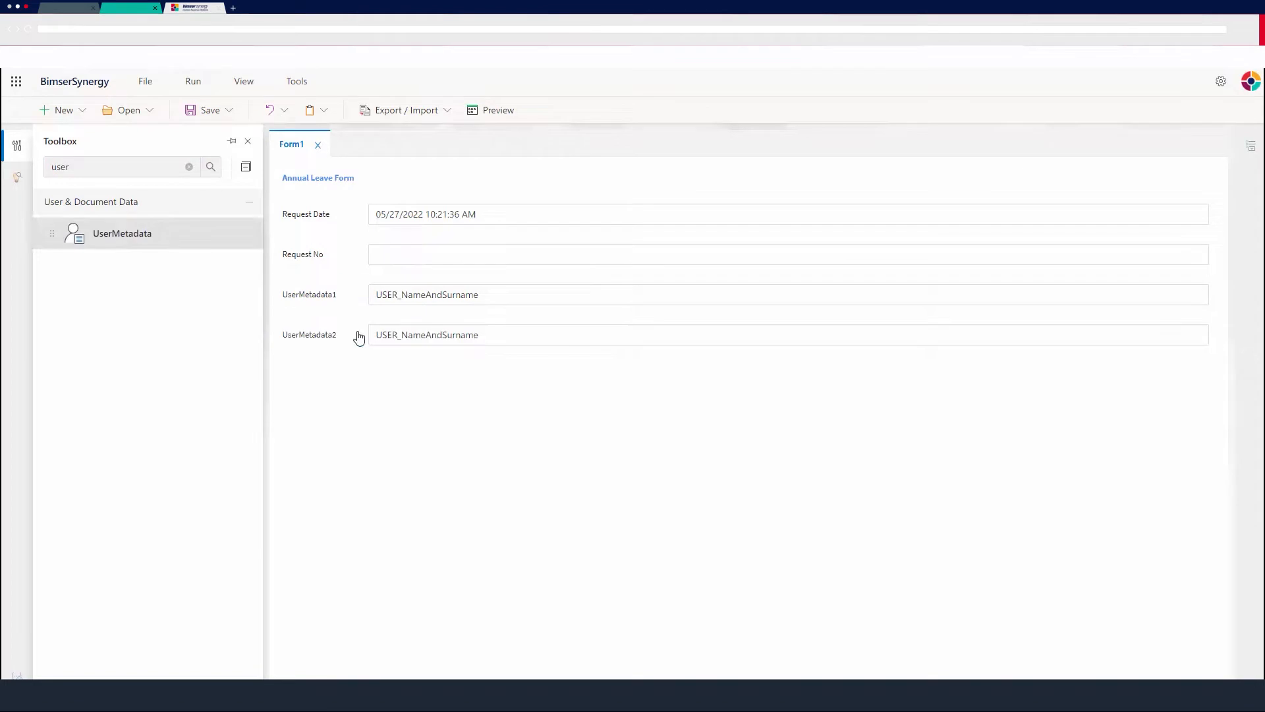
Caption the first UserMetadata control Name Surname and check that its metadata type is NameAndSurname.
click(472, 301)
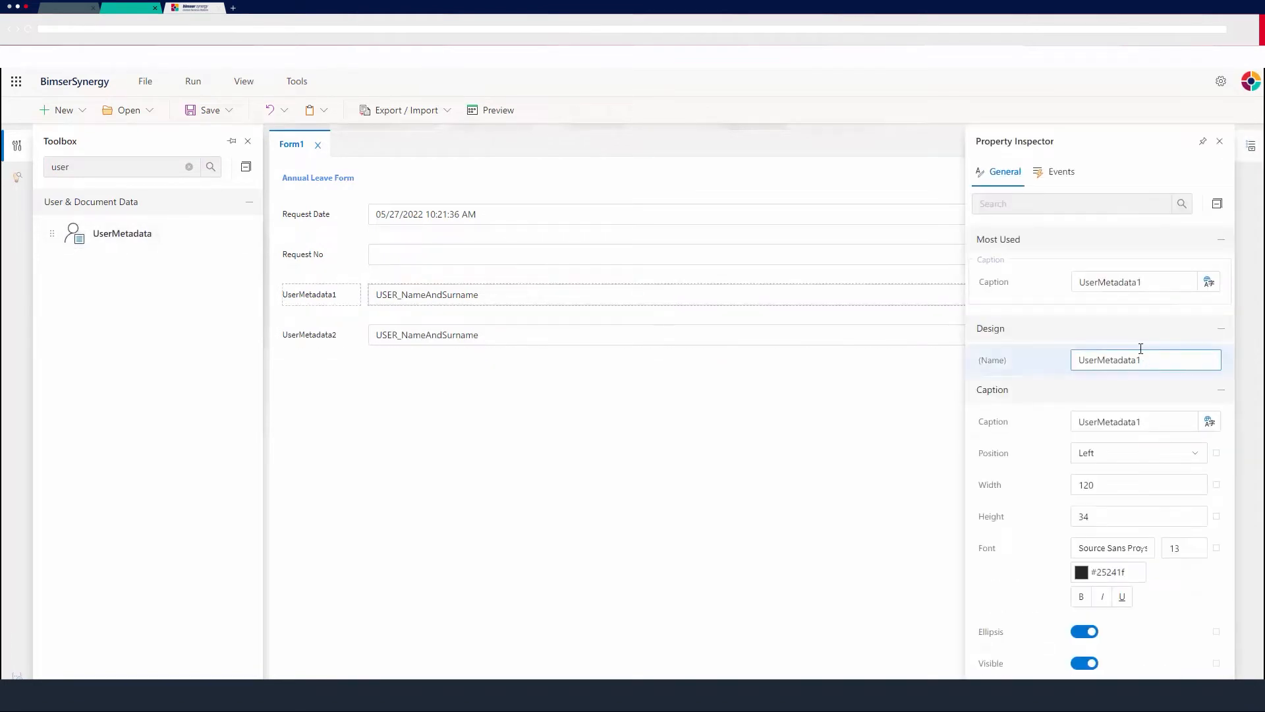
drag(1120, 282, 1018, 275)
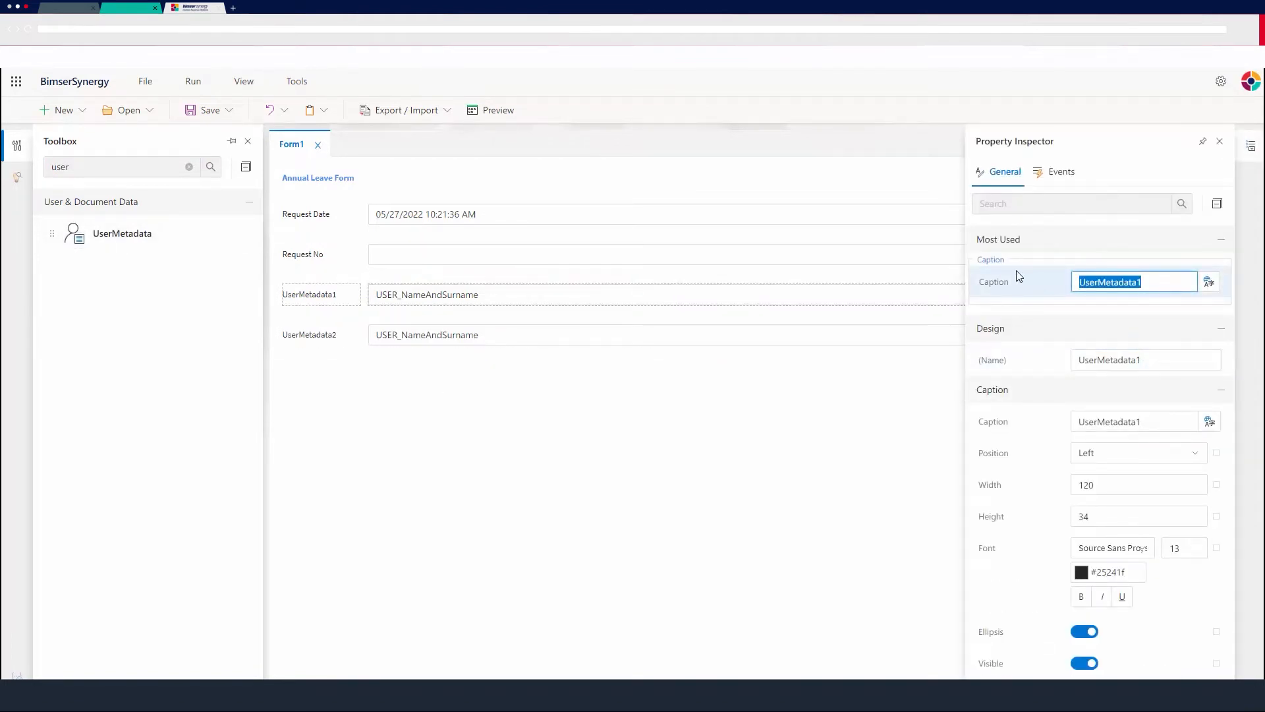
text(Name Surname)
key(Return)
scroll(1058, 435, down, 5)
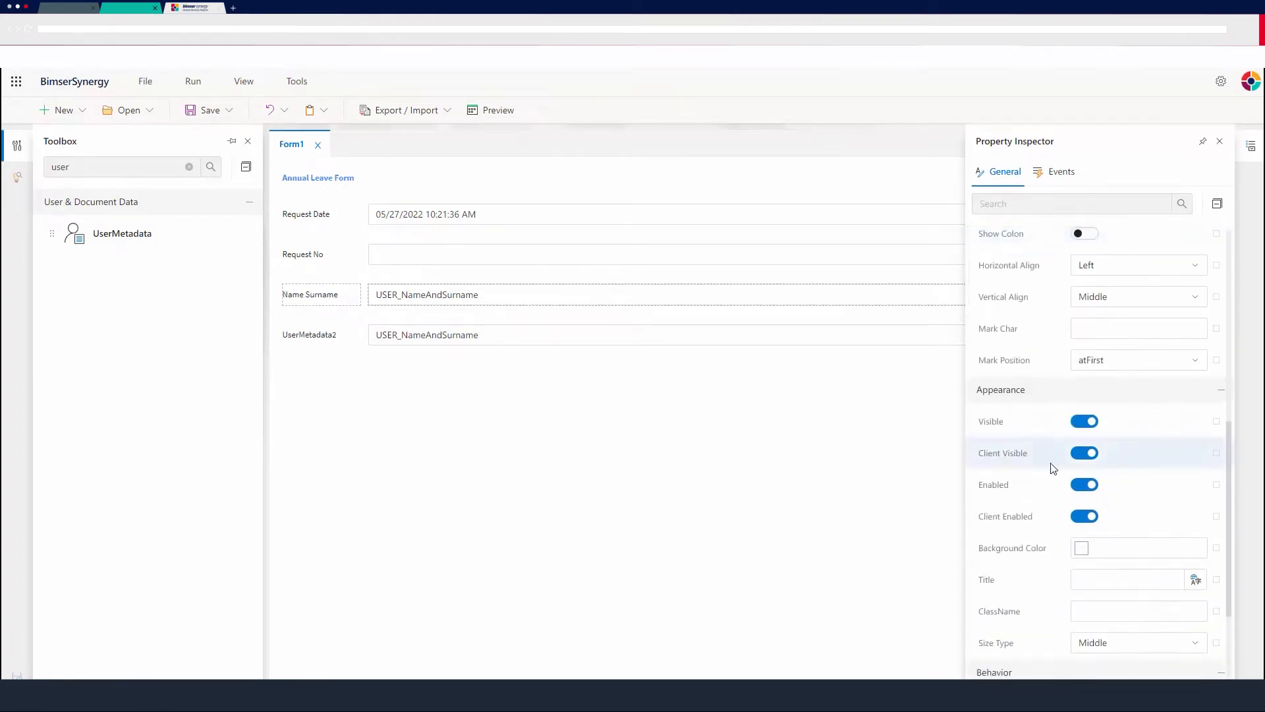
scroll(1048, 471, down, 3)
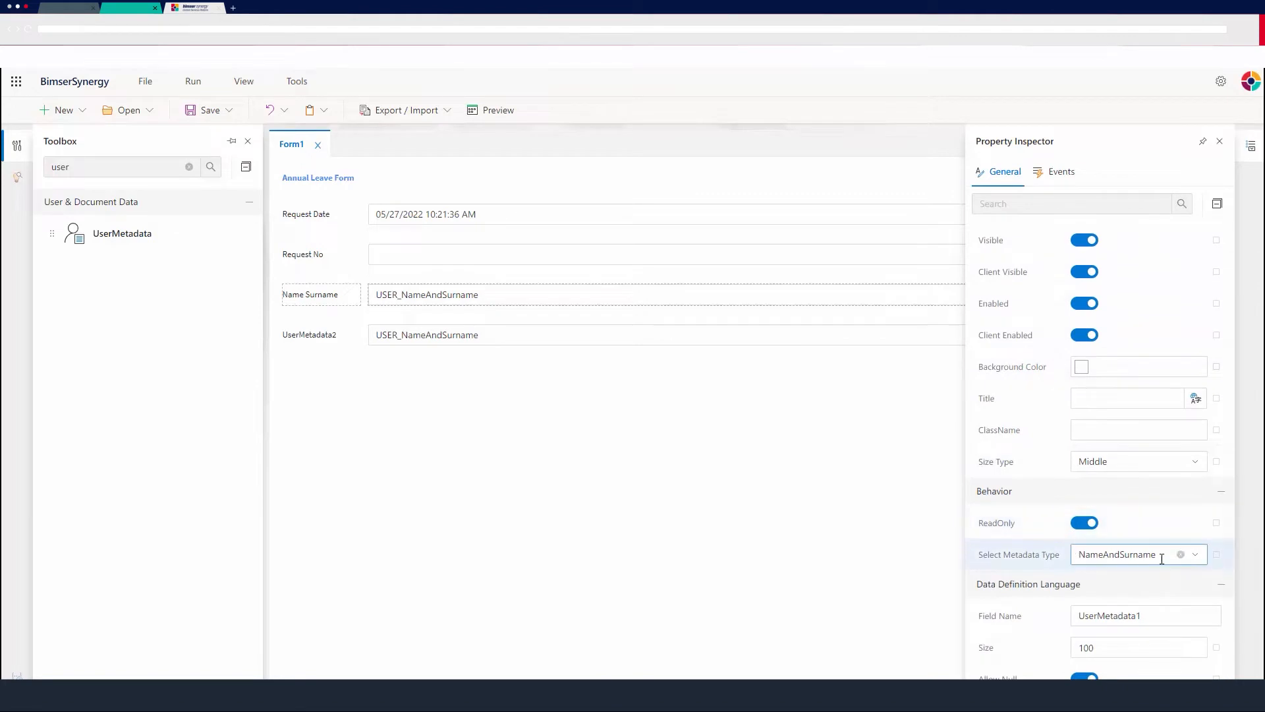
click(1202, 558)
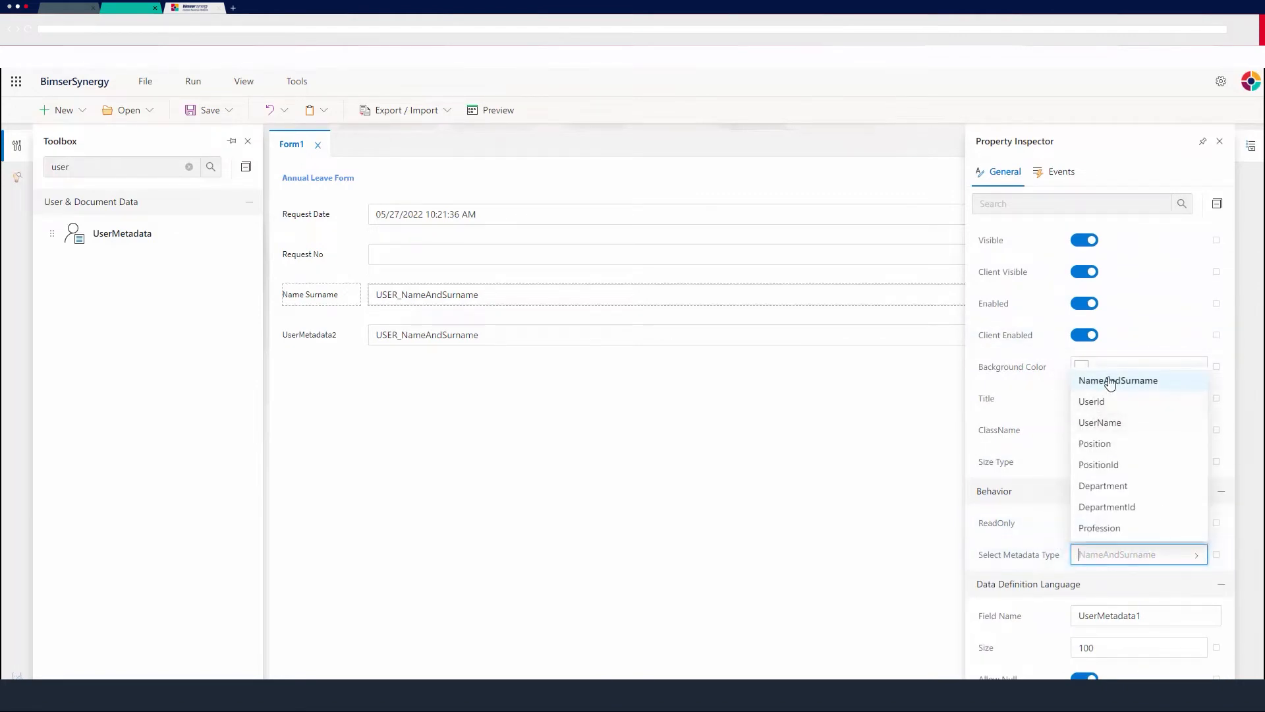
click(670, 432)
Change the caption of the second UserMetadata control to Department.
click(518, 339)
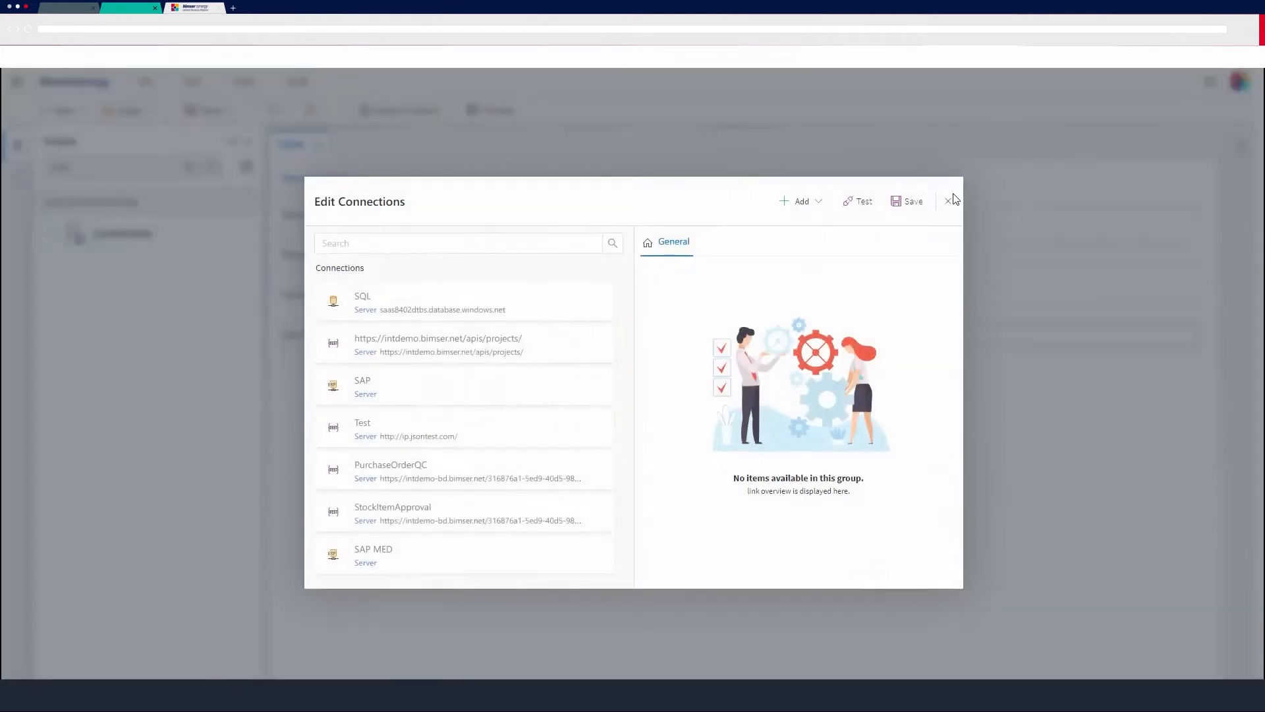
click(952, 200)
click(806, 332)
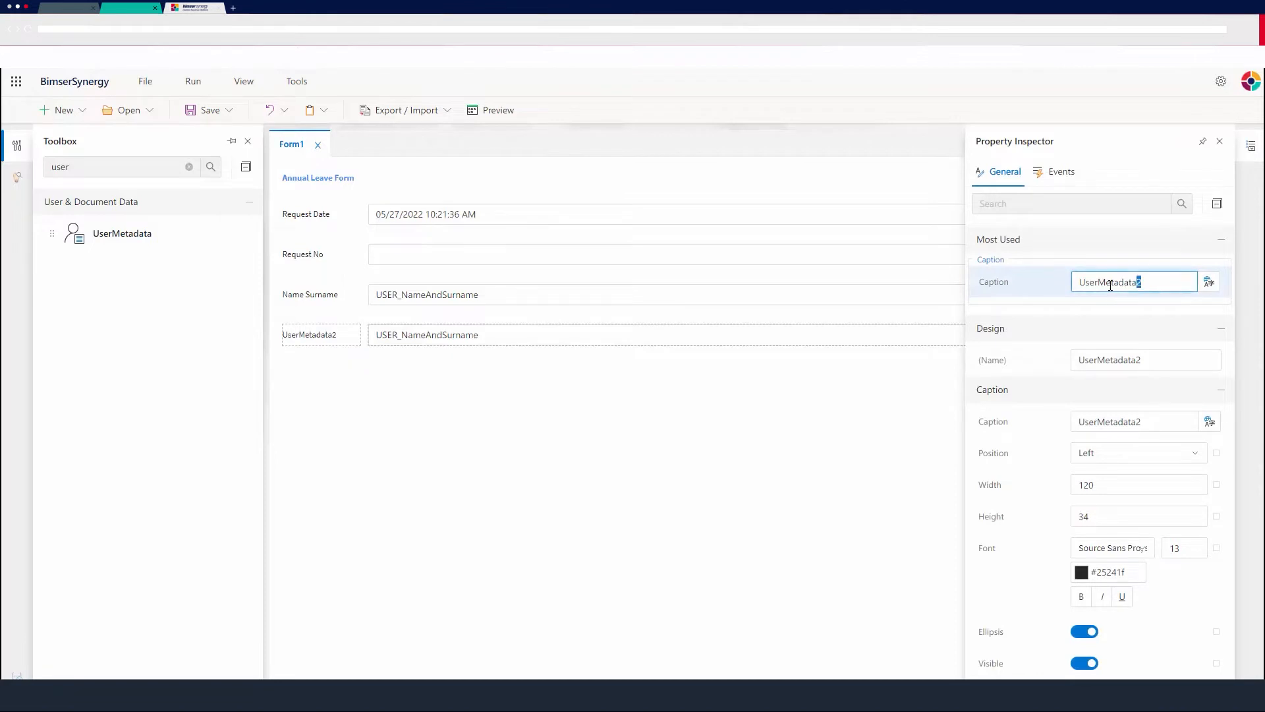
drag(1110, 285, 1057, 290)
text(Department)
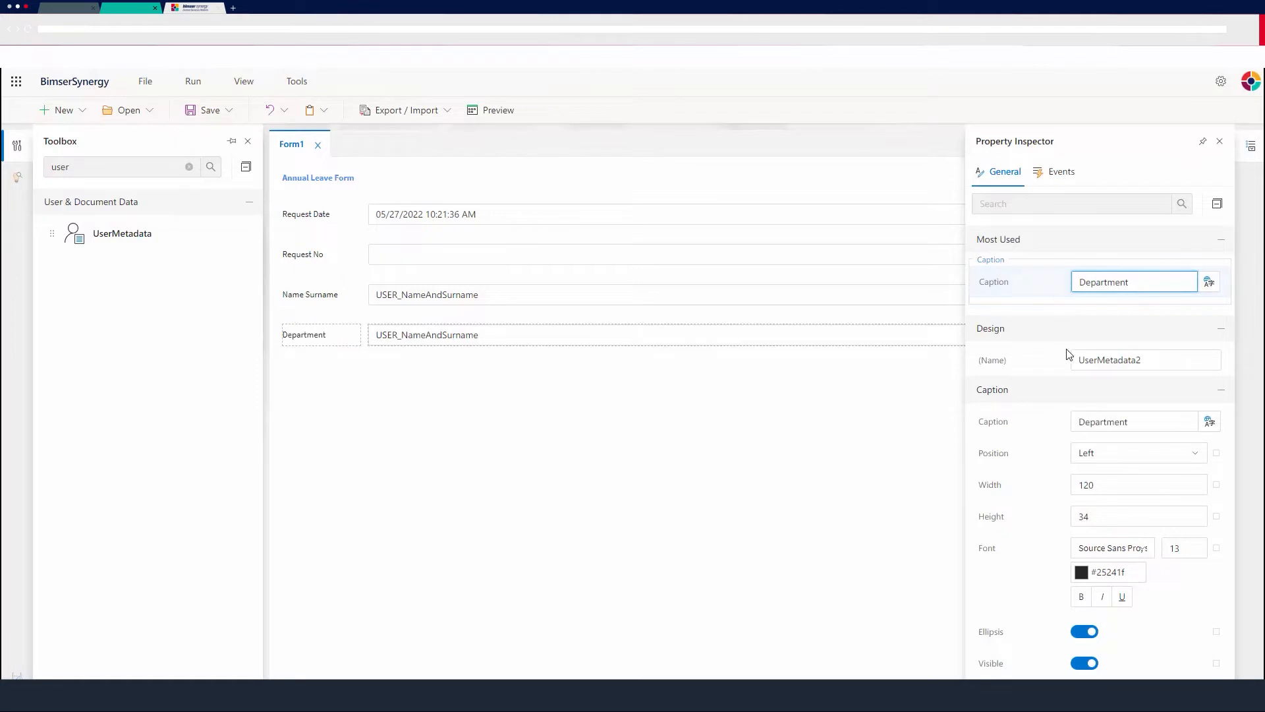
Set the metadata type of the Department control to Department and close its properties.
scroll(1073, 369, down, 10)
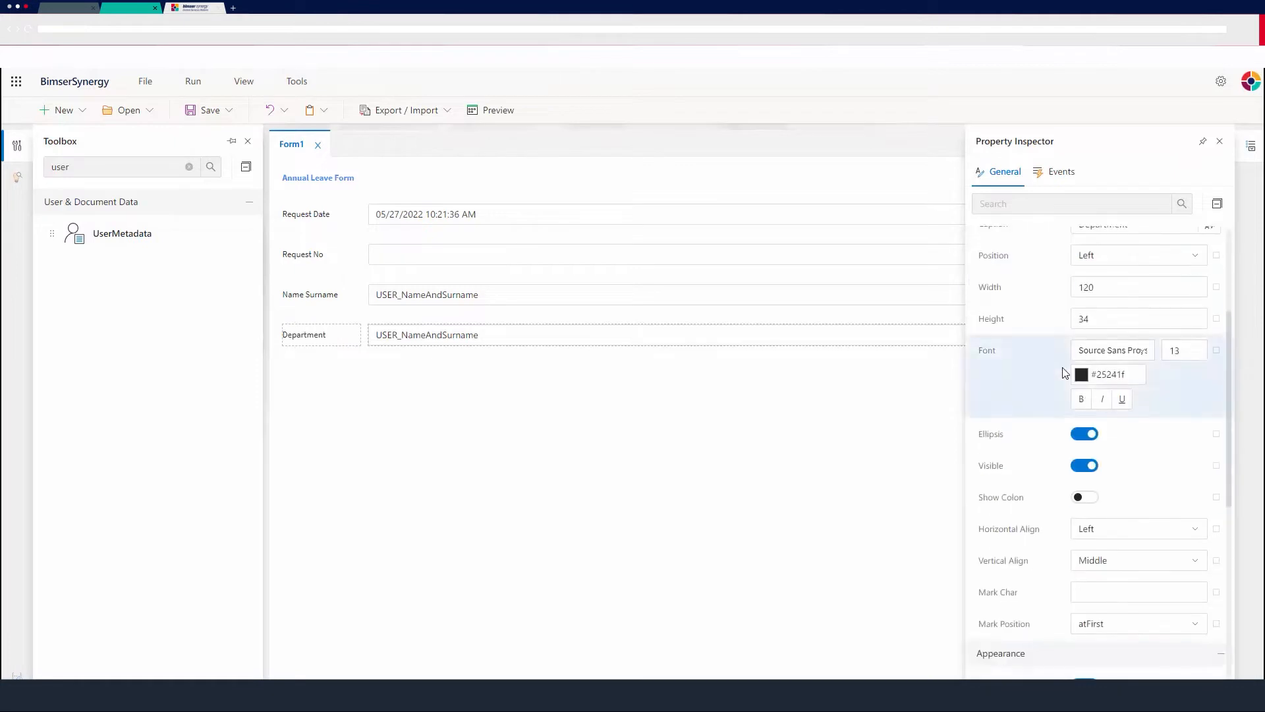
scroll(1082, 448, down, 1)
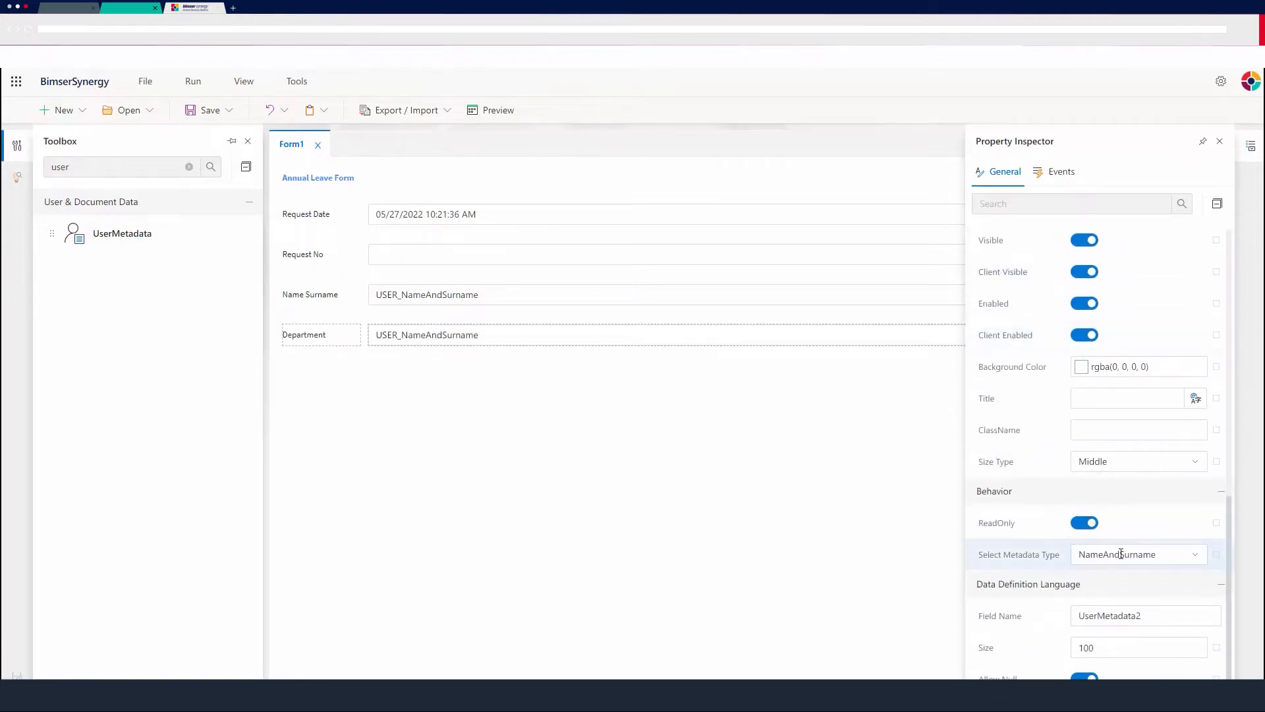
click(1200, 558)
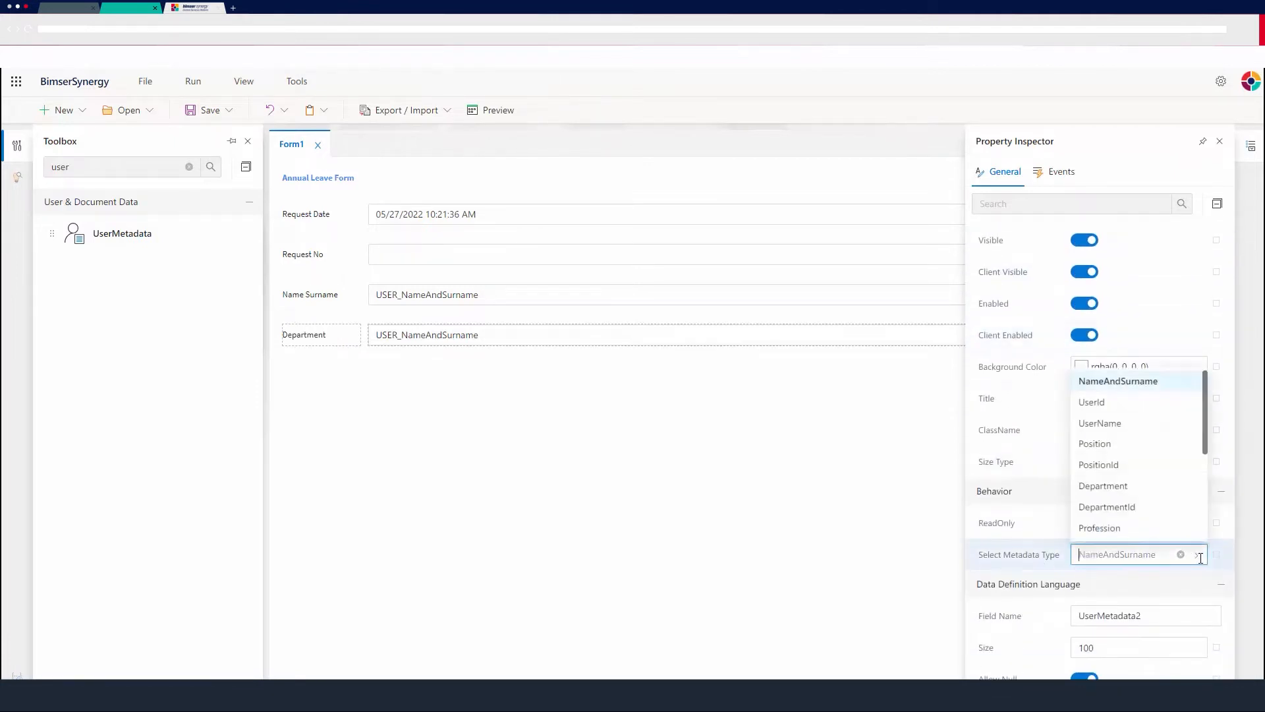
click(1117, 488)
click(1195, 552)
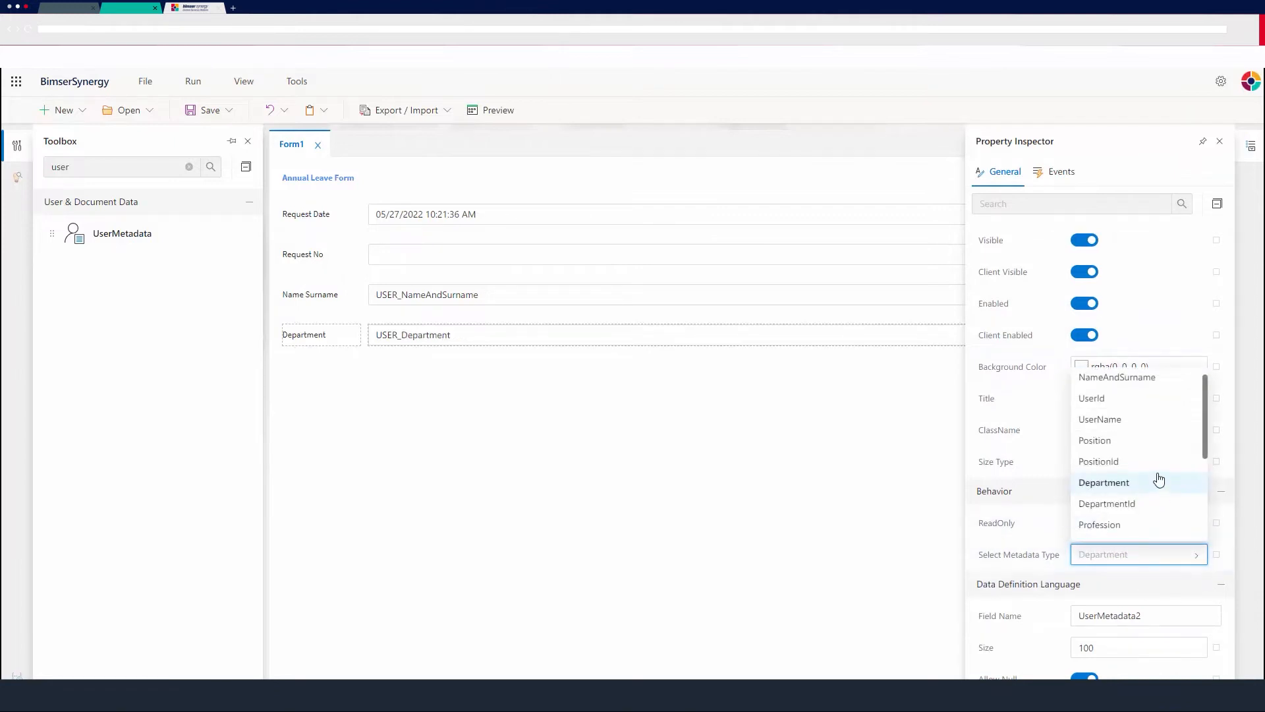
scroll(1152, 497, down, 1)
scroll(1158, 483, up, 1)
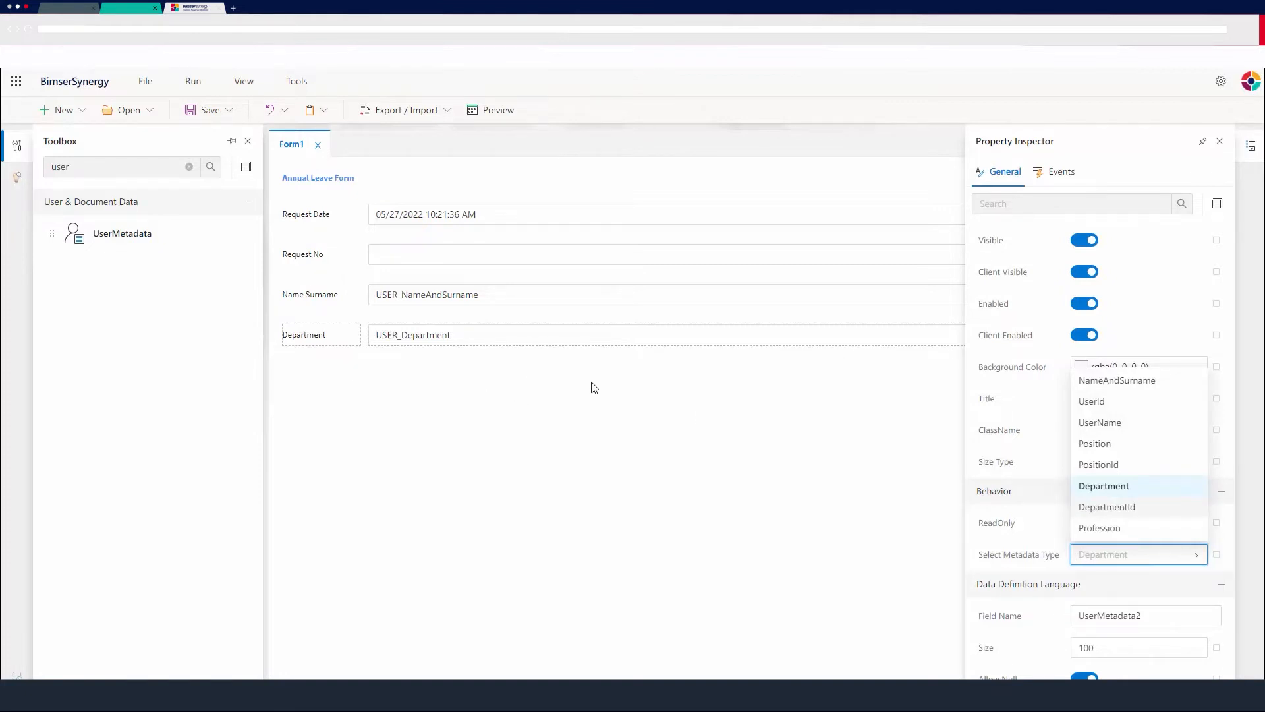
click(1198, 556)
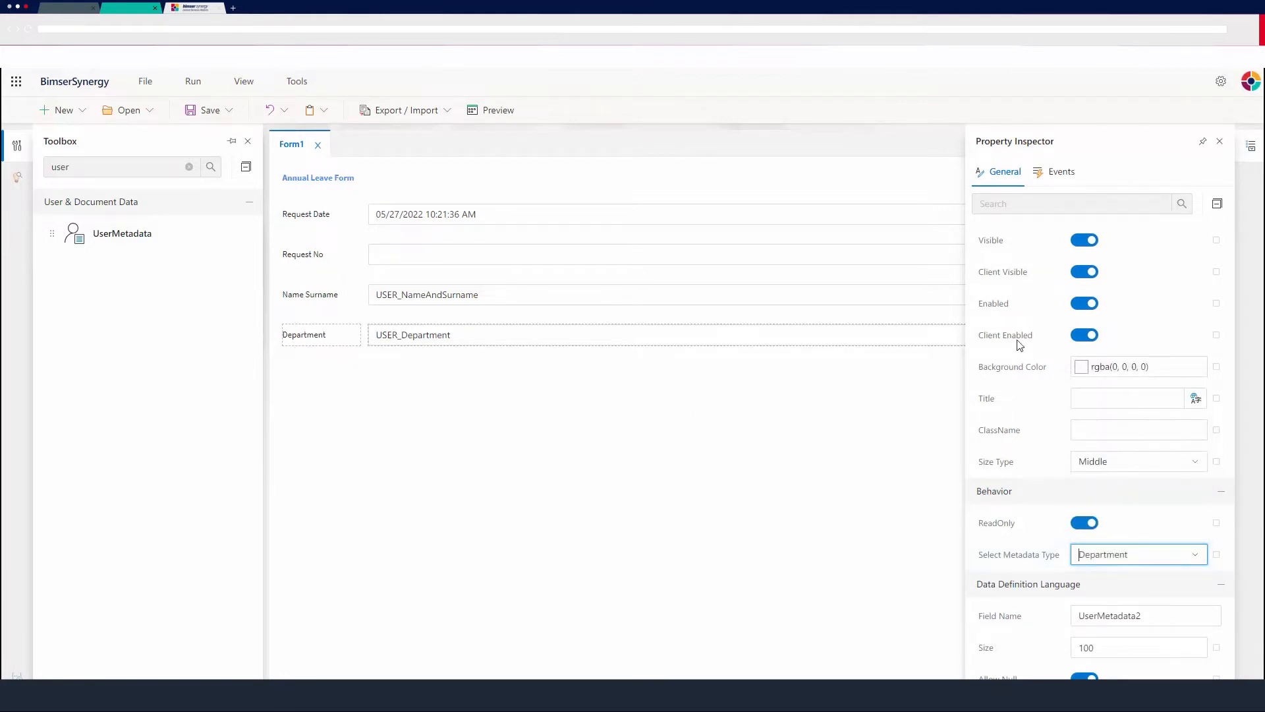
scroll(1074, 375, up, 1)
scroll(1074, 375, up, 5)
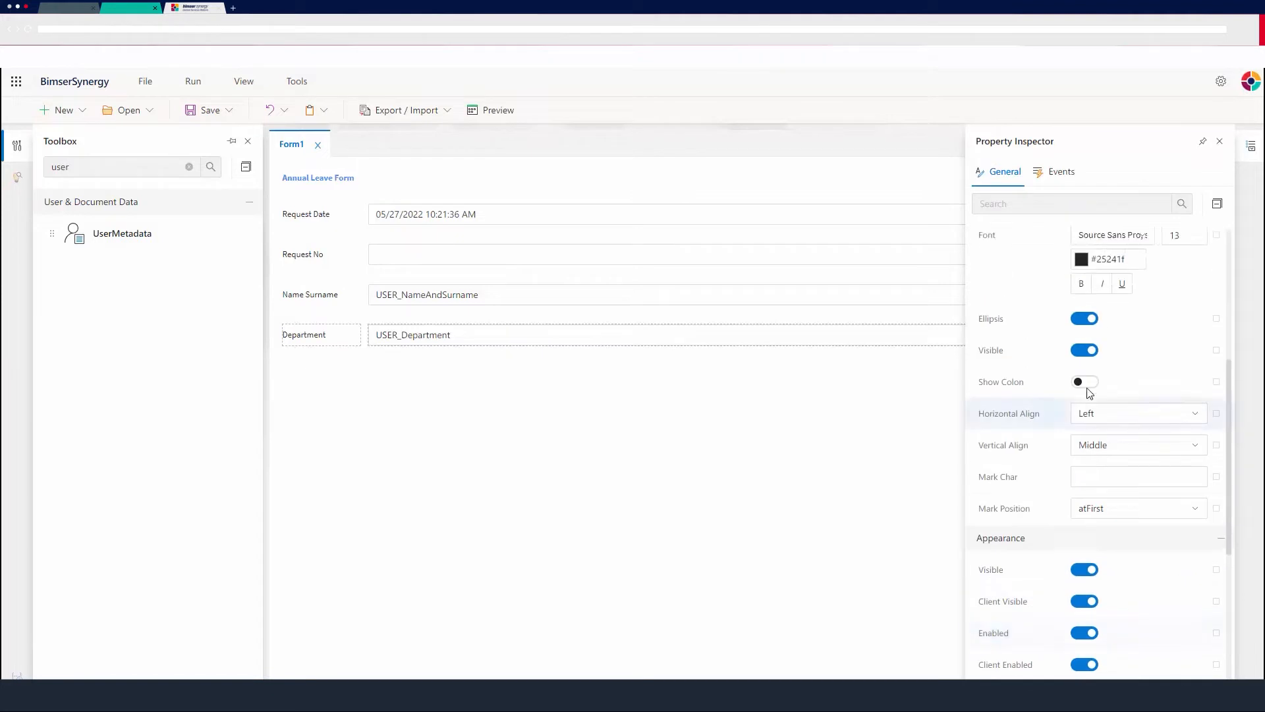
click(1220, 144)
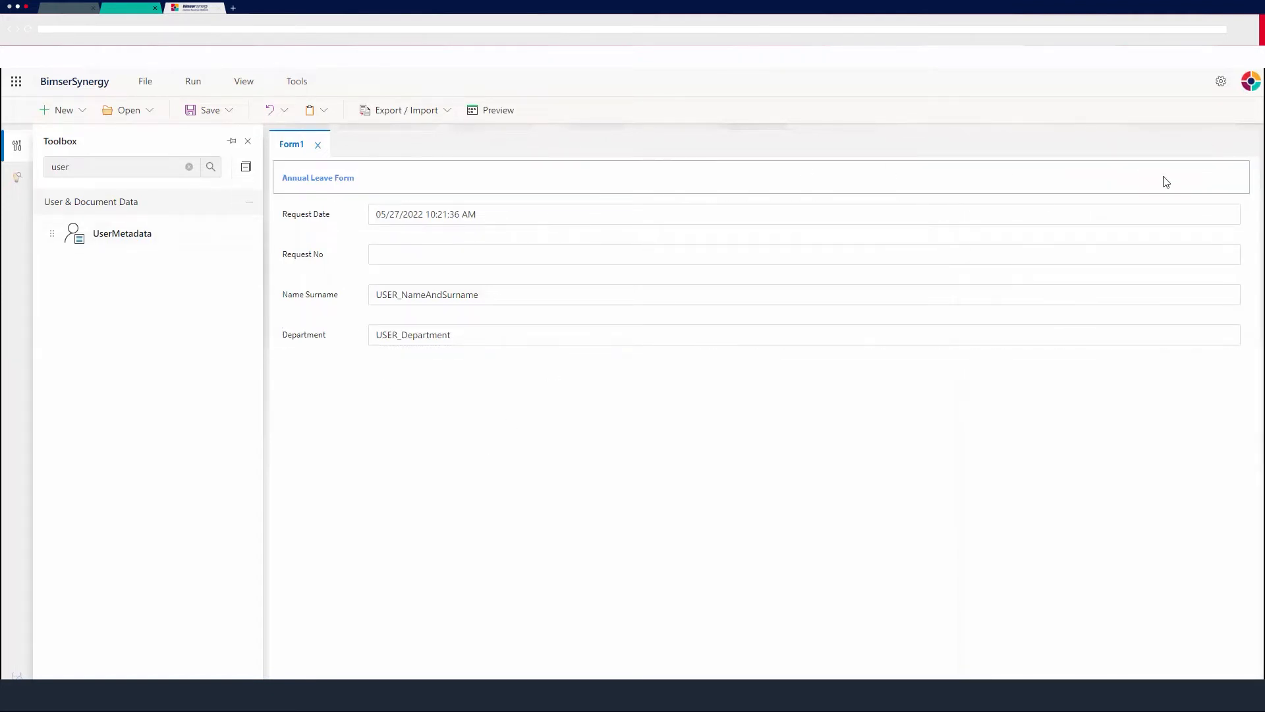
Find the Divider control in the toolbox and place one below the Department field.
click(107, 164)
double_click(110, 163)
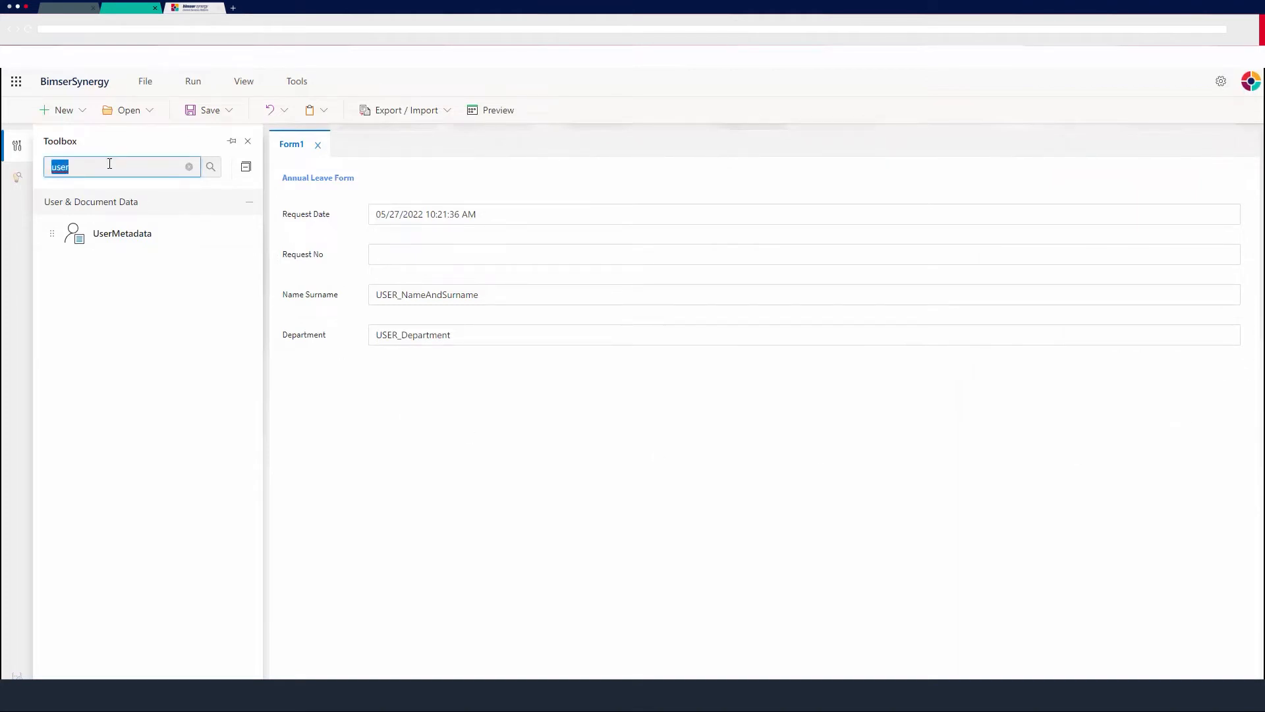
text(divid)
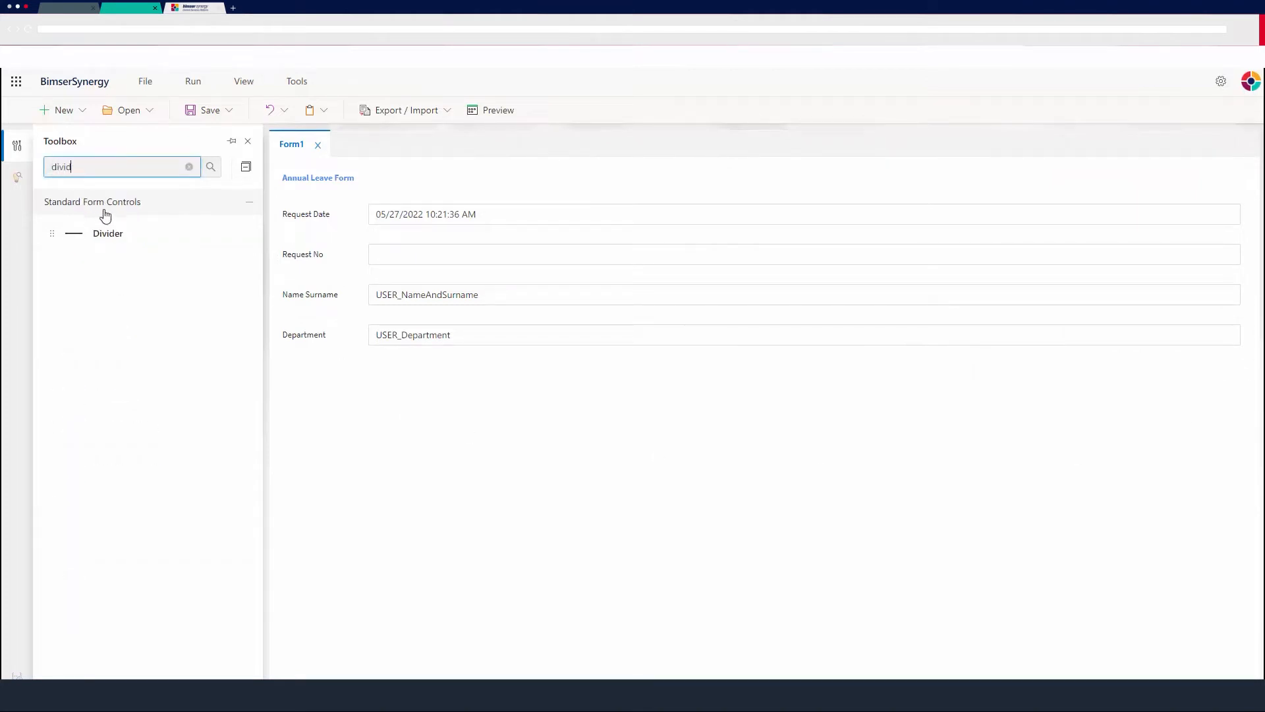
drag(113, 240, 537, 381)
Add two DateTimePicker controls side by side below the divider.
double_click(120, 164)
text(date)
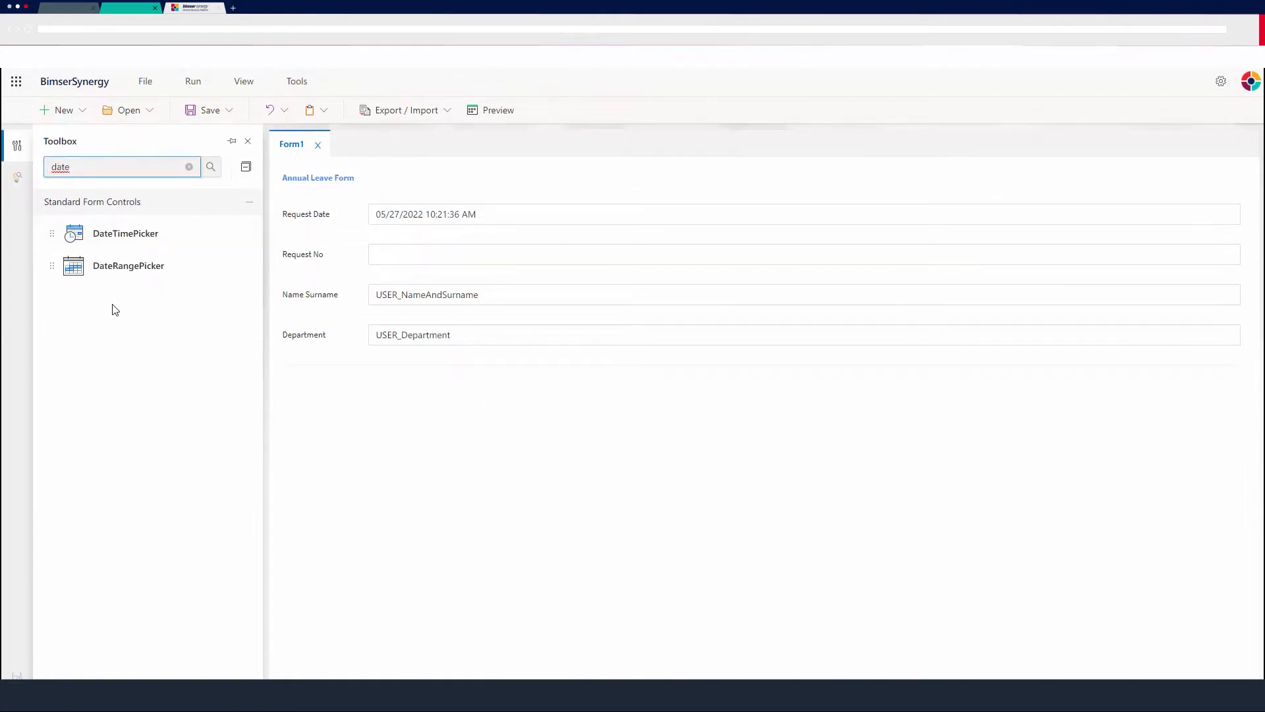
drag(98, 231, 386, 393)
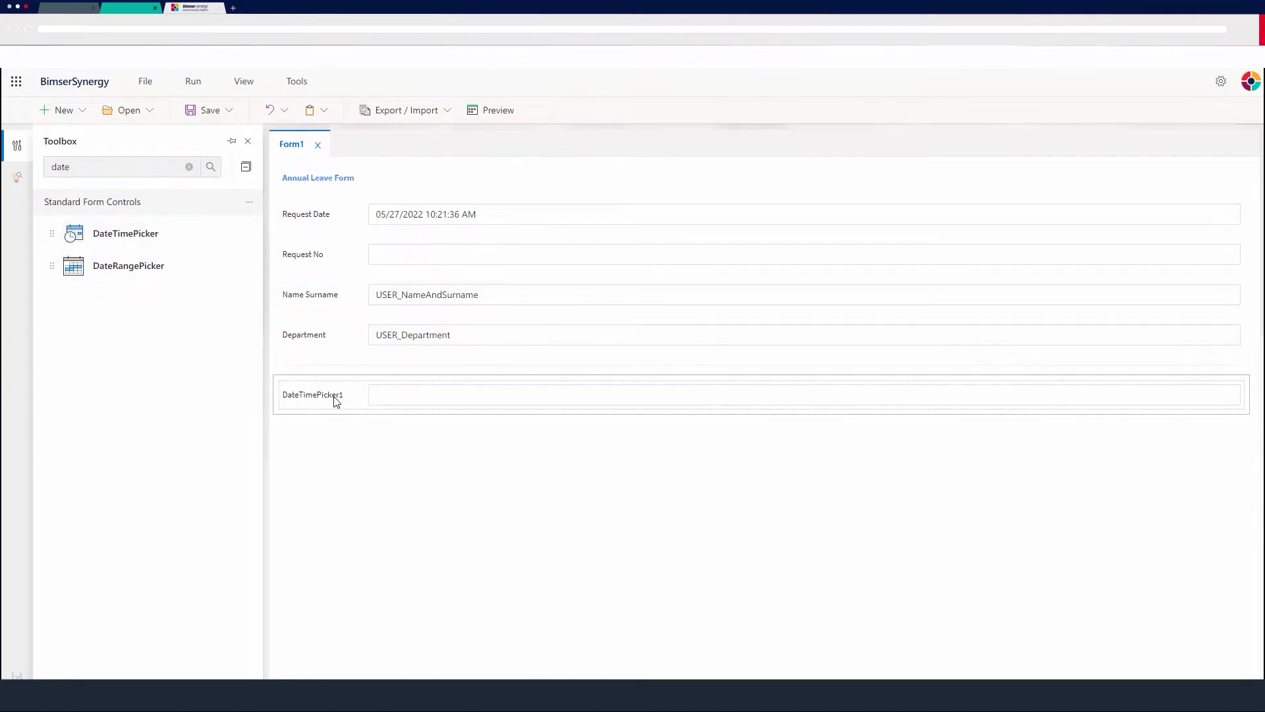
drag(204, 232, 938, 398)
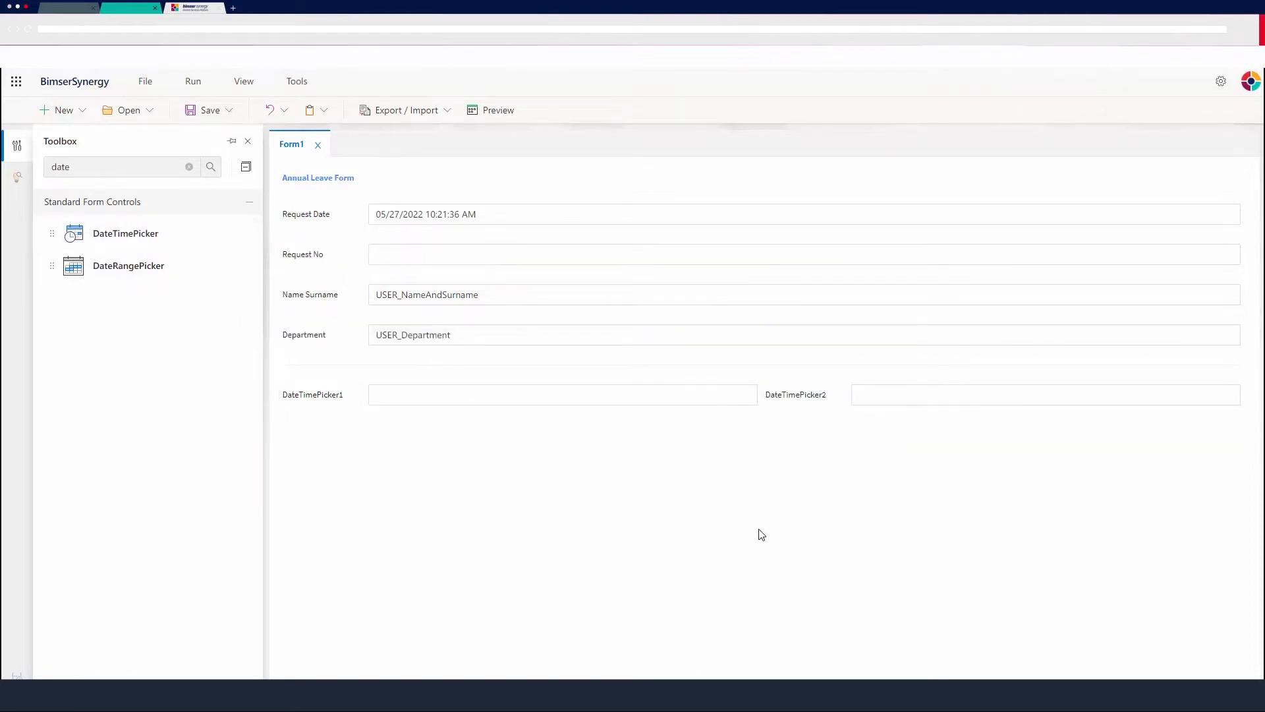
Change the caption of the first DateTimePicker control to Start Date.
click(619, 392)
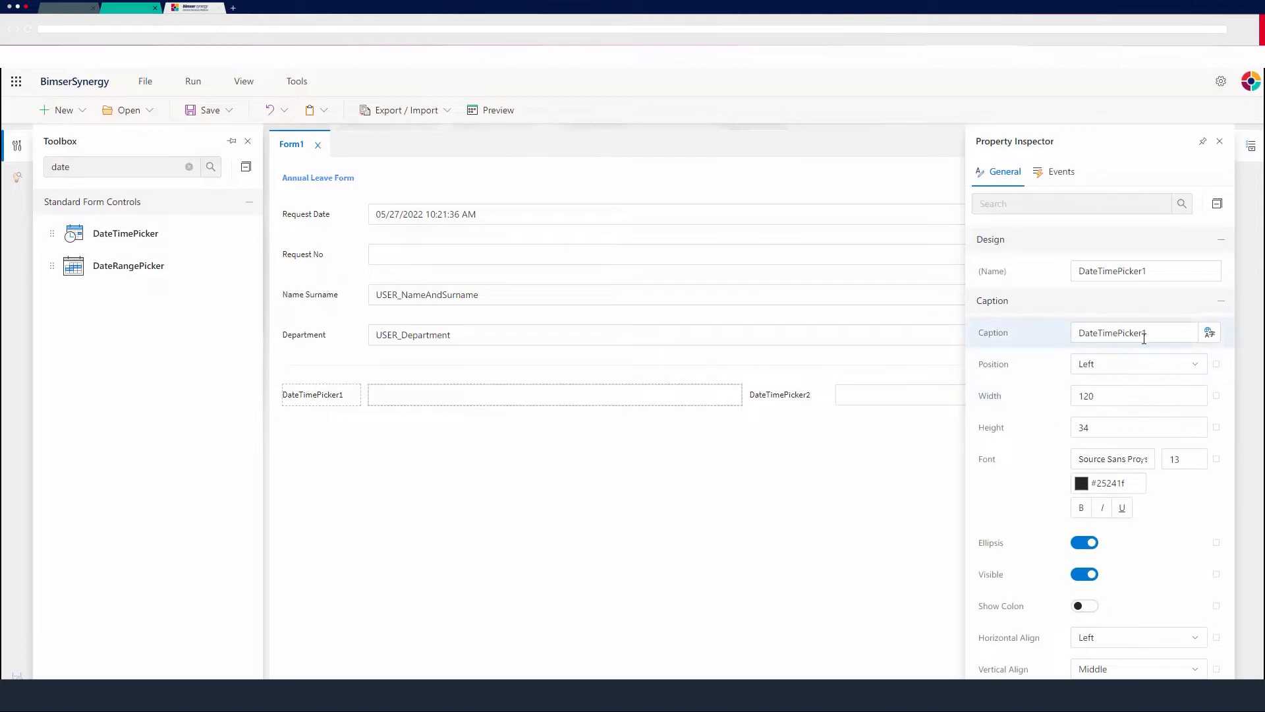
drag(1155, 332, 1015, 333)
key(BackSpace)
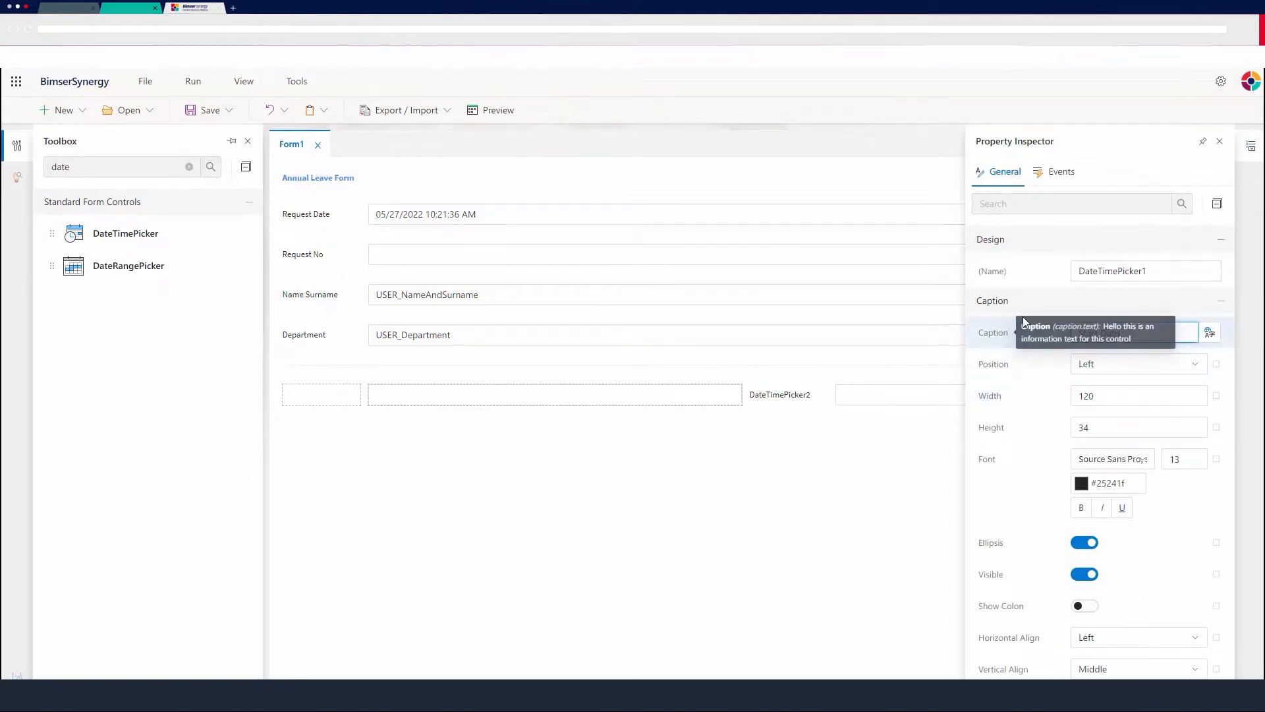
text(Start Date)
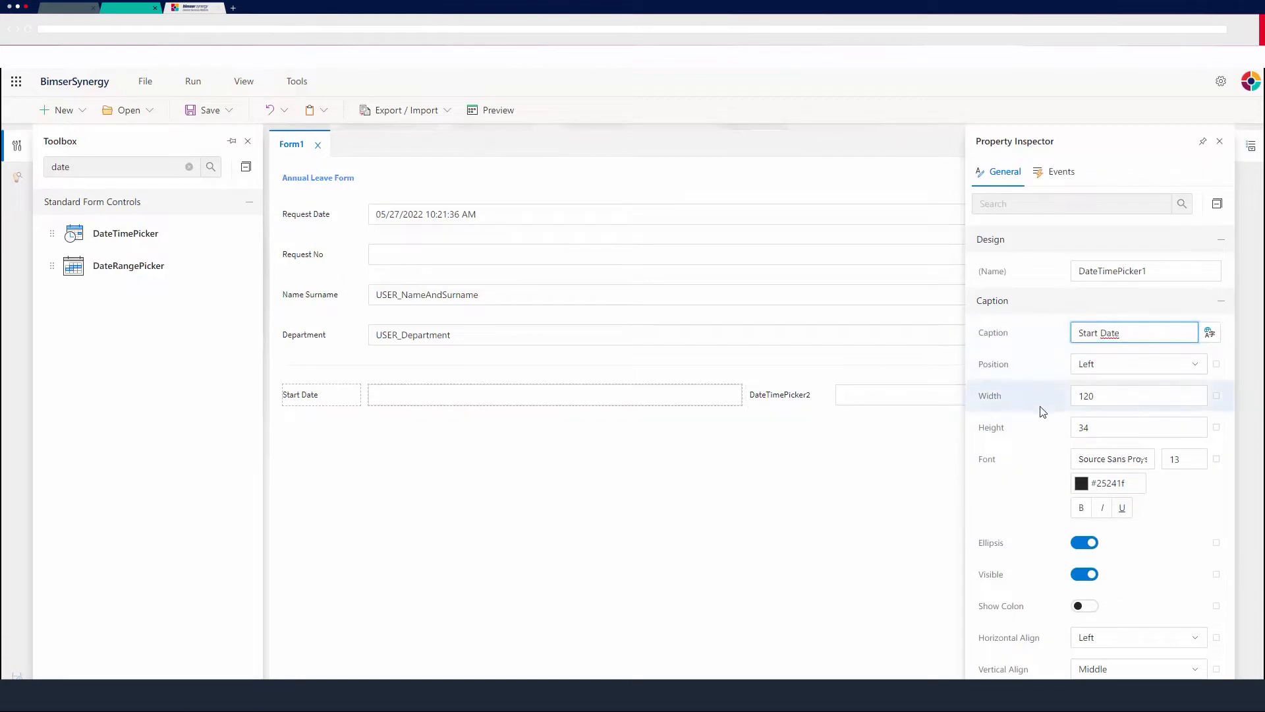
Make the Start Date caption bold and set the Start Date field as required.
scroll(1054, 405, down, 1)
scroll(1064, 440, up, 1)
click(1081, 507)
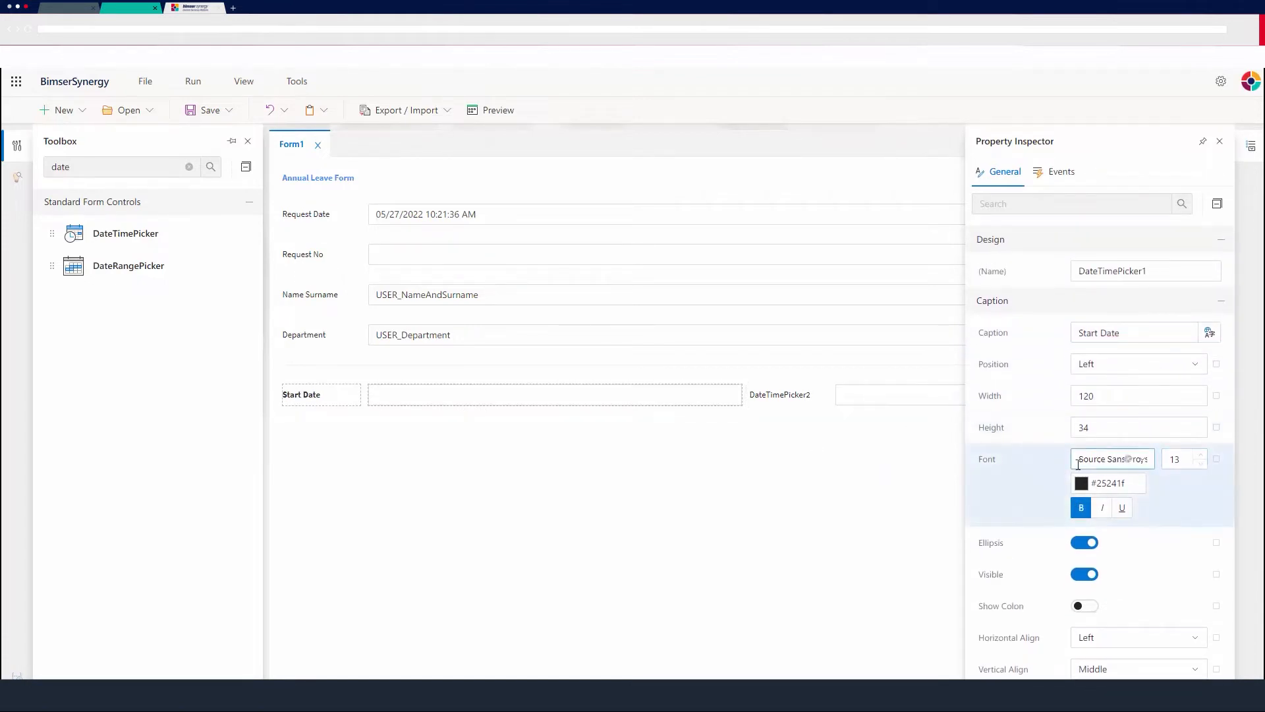
scroll(1061, 470, down, 9)
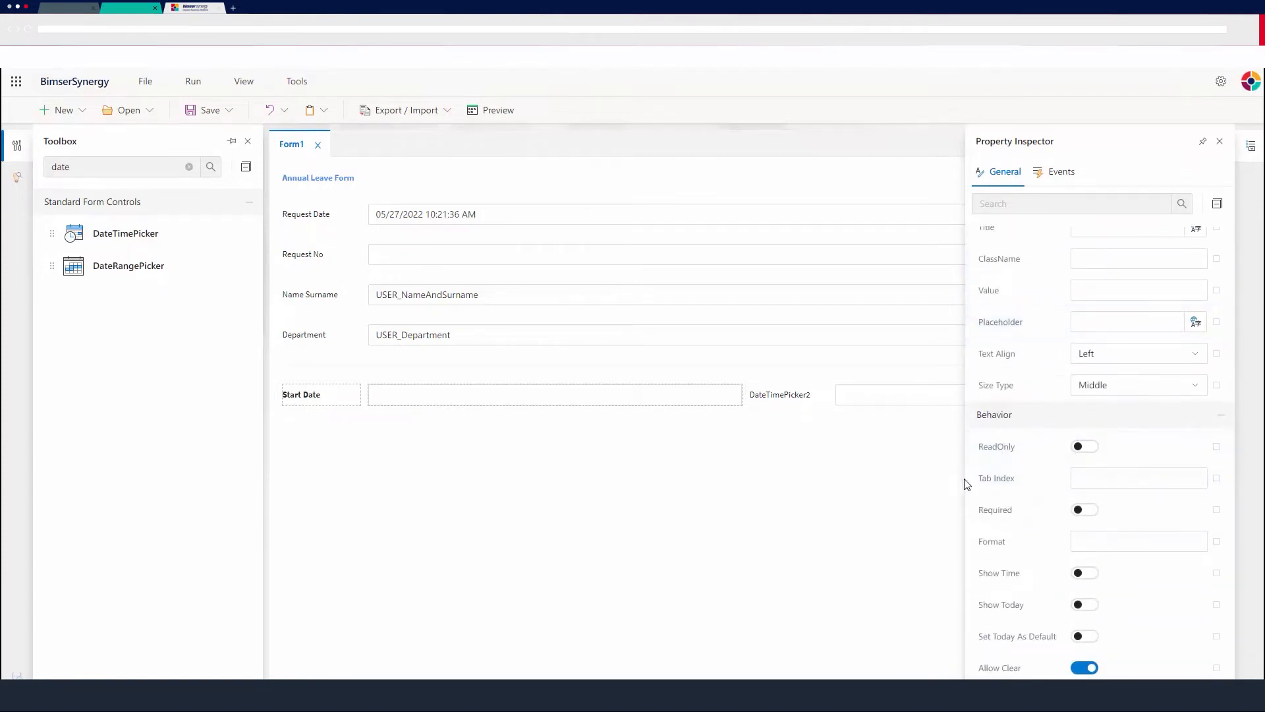
click(1088, 511)
Enable Disable before for the Start Date field and set Disable before days to 1.
scroll(1054, 511, down, 3)
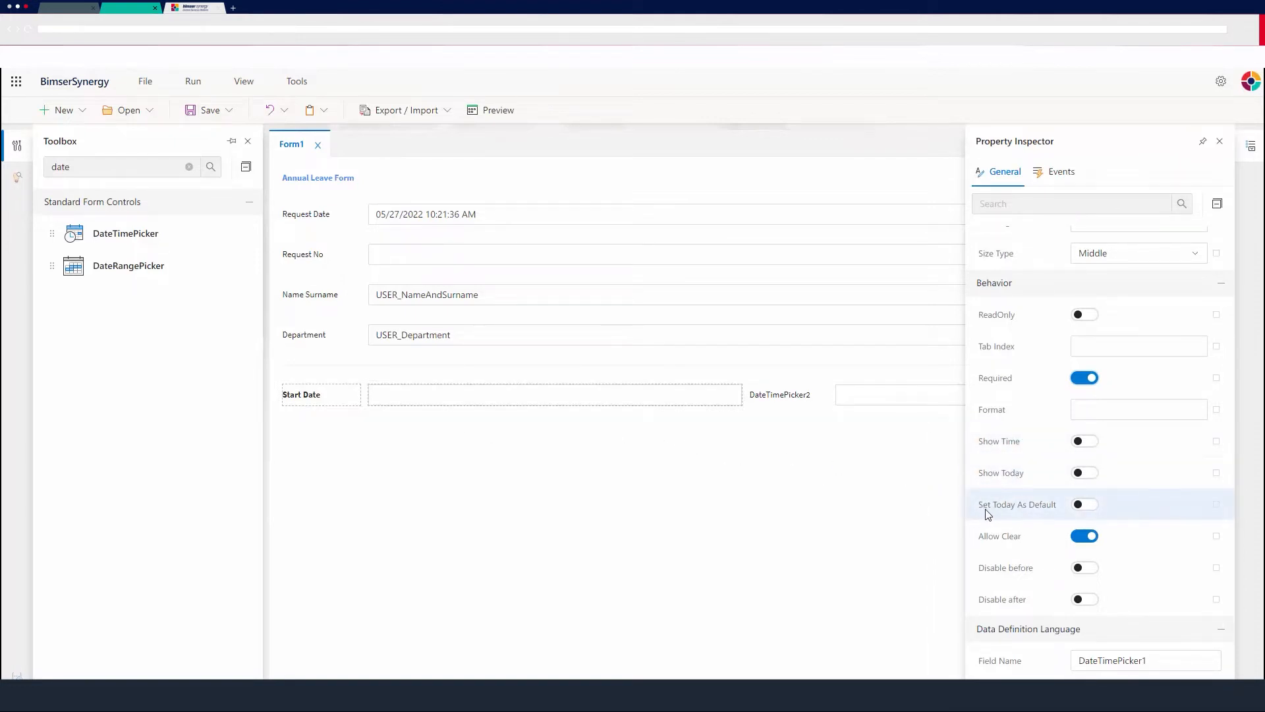
mouse_move(989, 514)
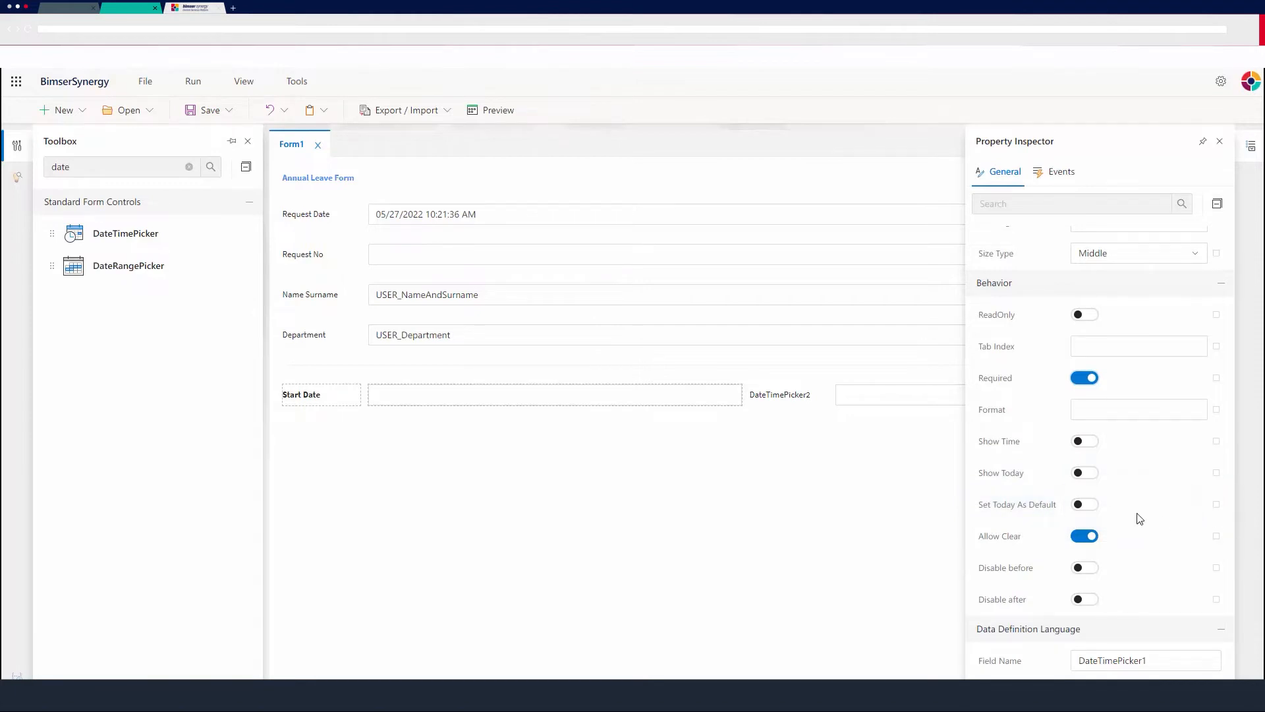
scroll(1055, 505, down, 1)
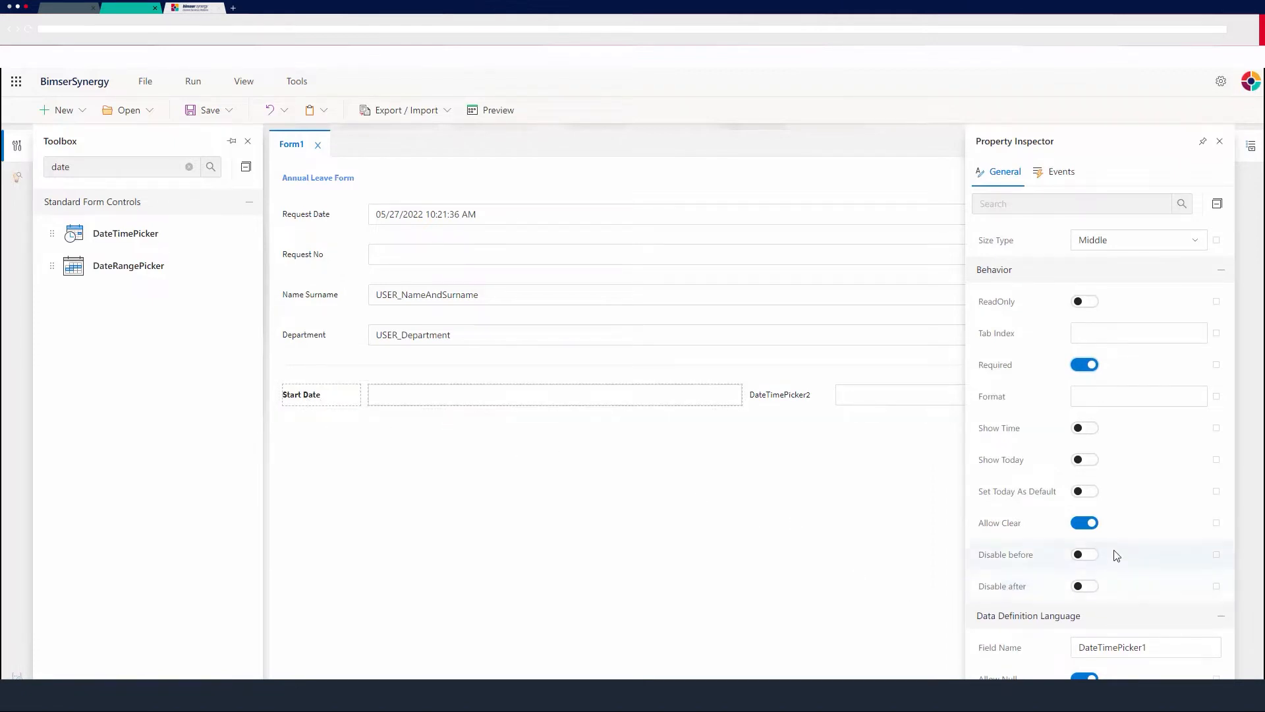
click(1082, 557)
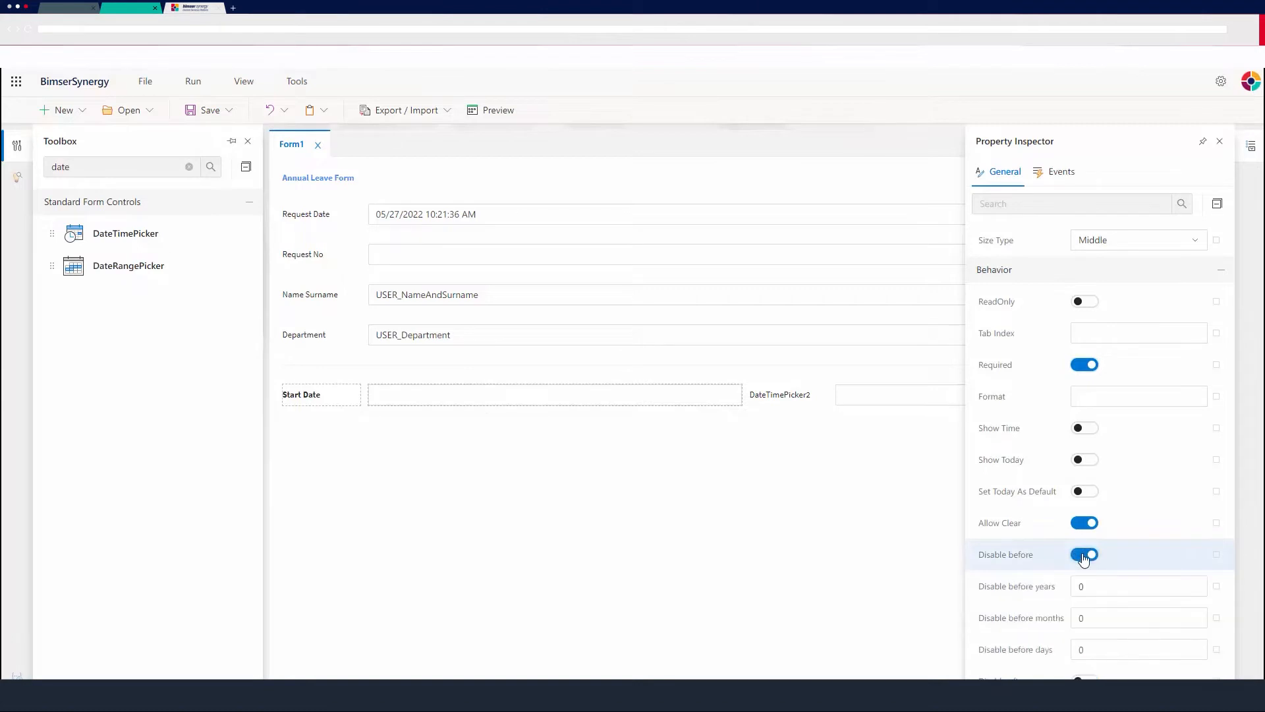
scroll(1081, 583, down, 1)
click(1081, 585)
drag(1116, 585, 1056, 589)
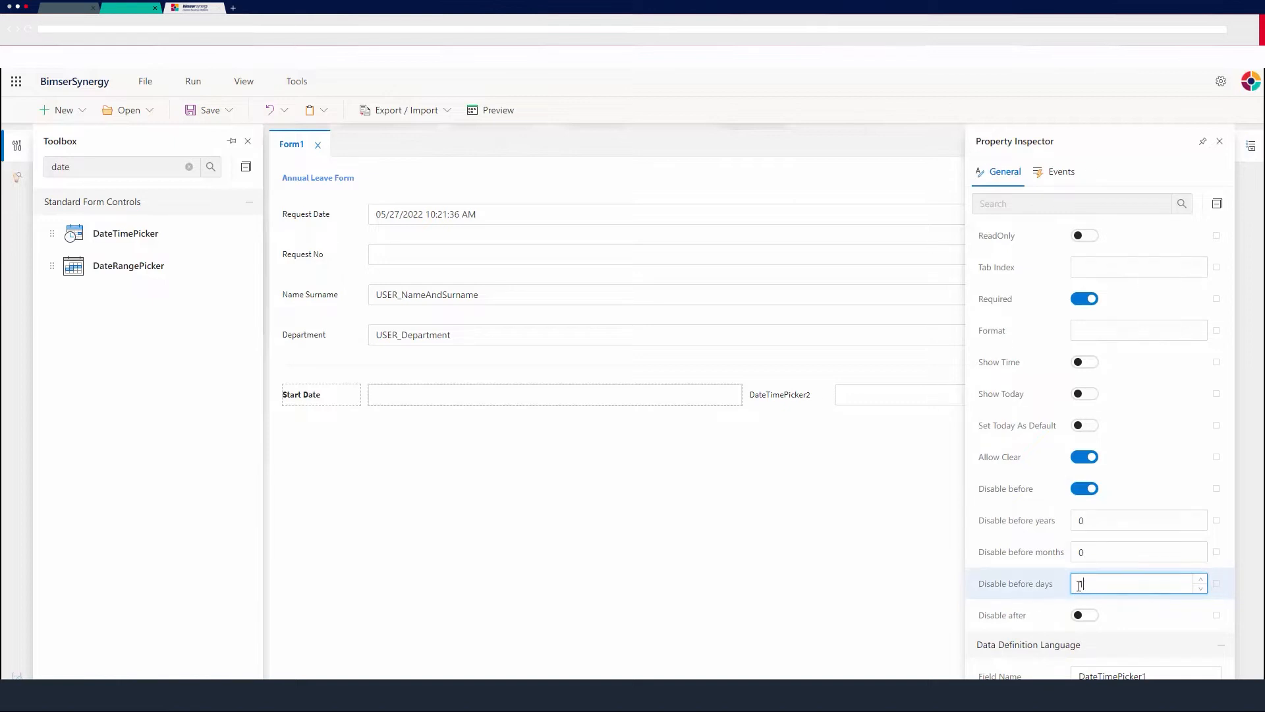
text(1)
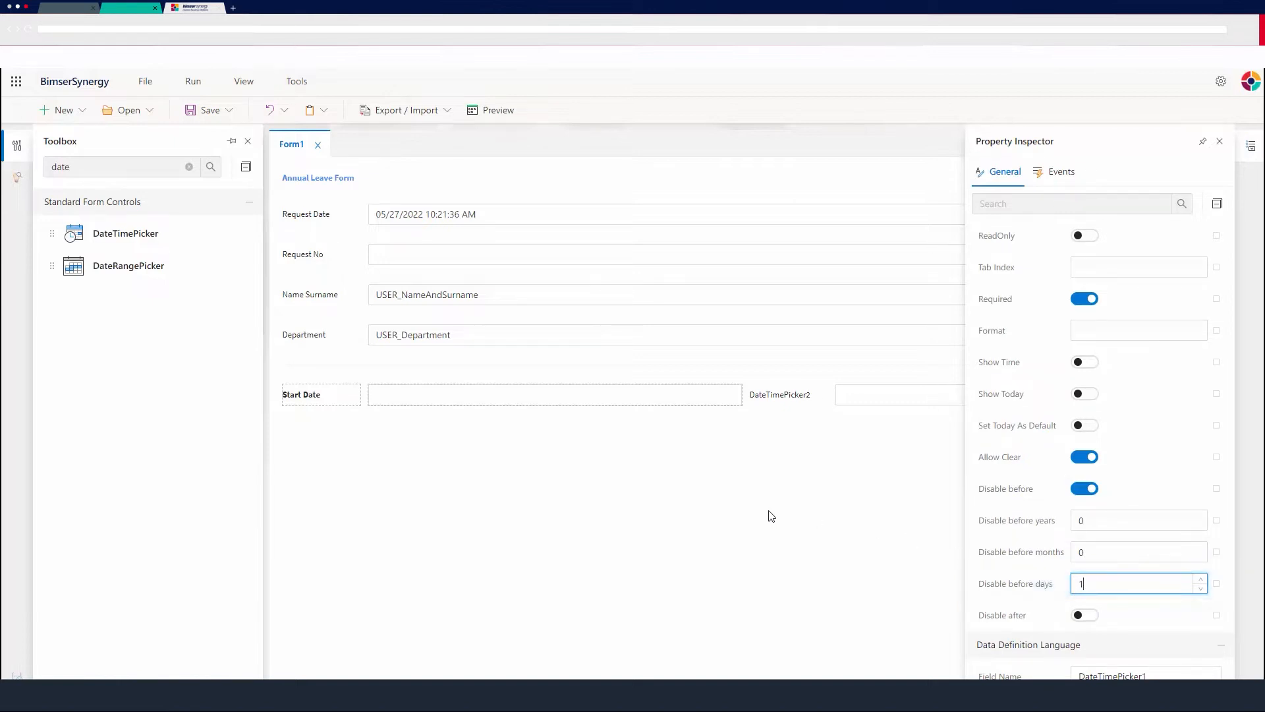
click(808, 511)
Change the caption of the second DateTimePicker control to End Date and make it bold.
click(855, 404)
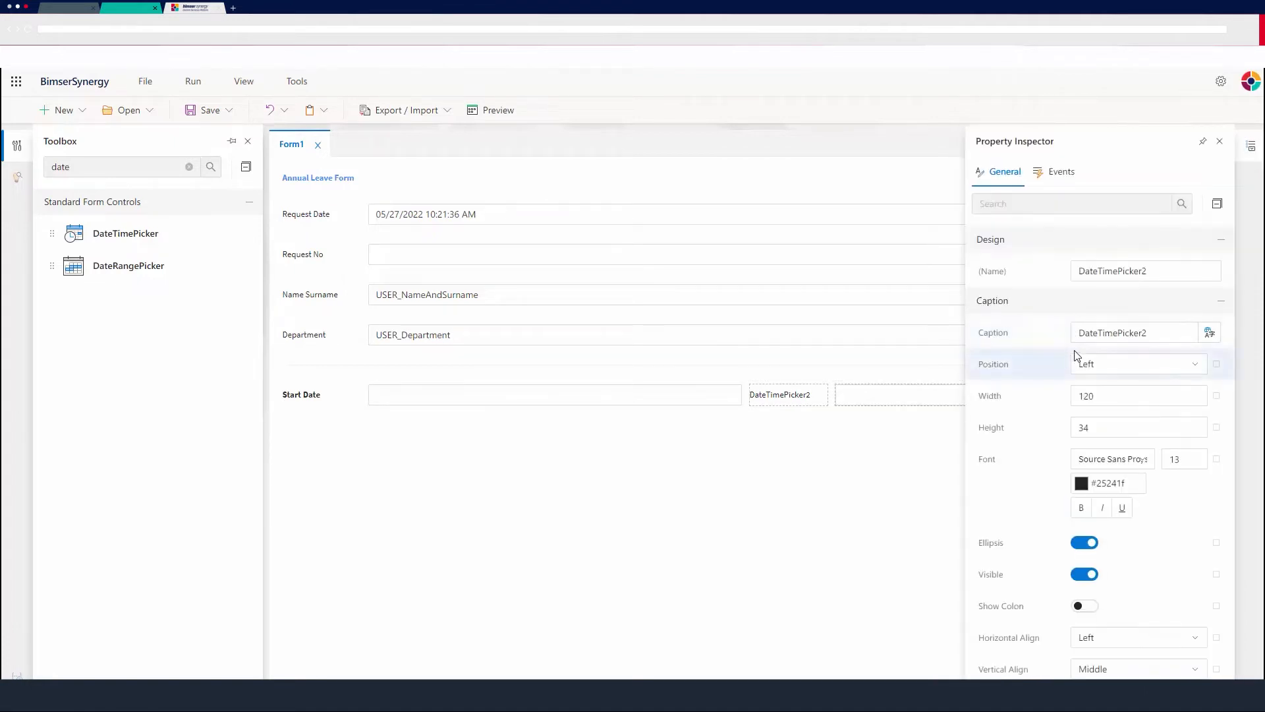
click(1189, 332)
drag(937, 345, 923, 342)
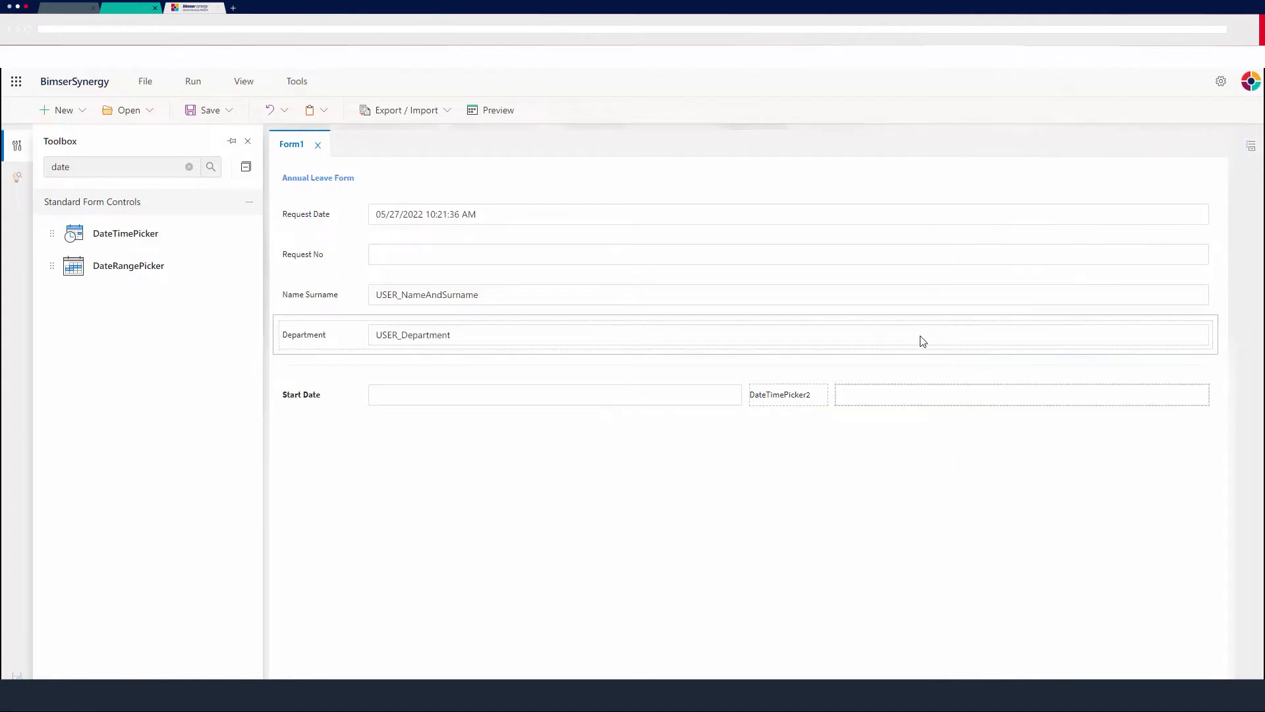
click(948, 402)
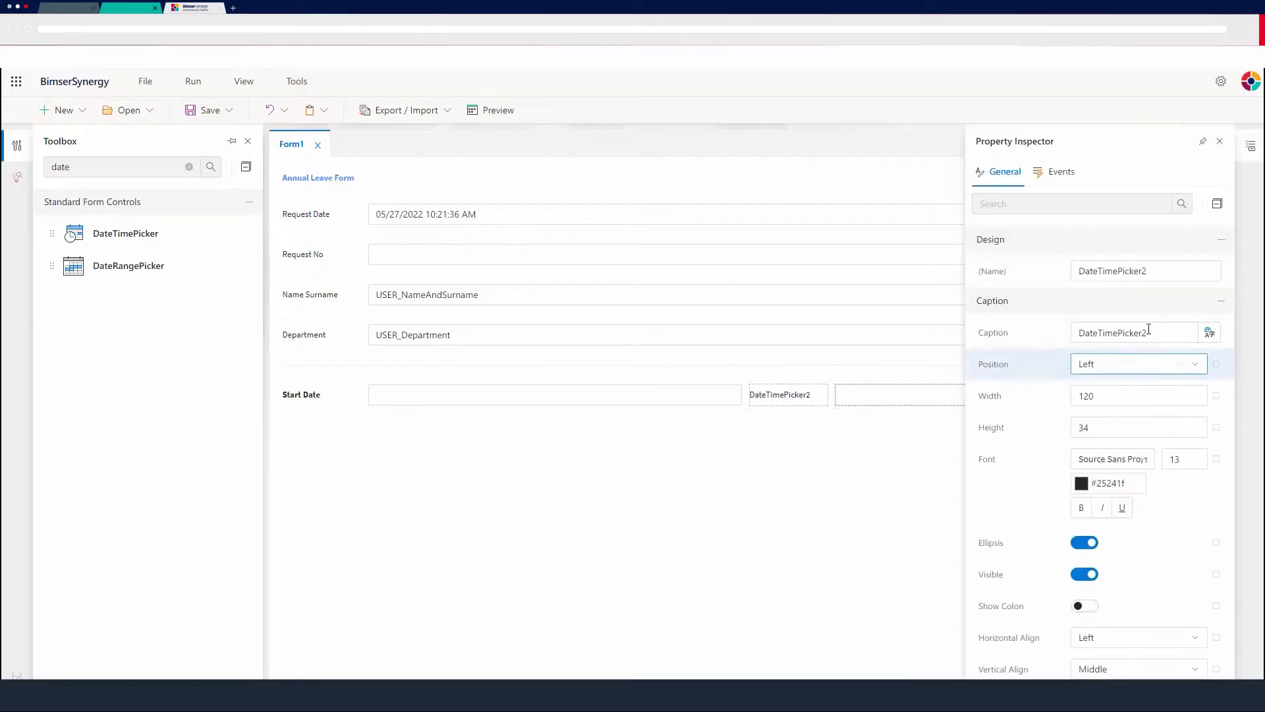
drag(1179, 333, 967, 325)
text(End Date)
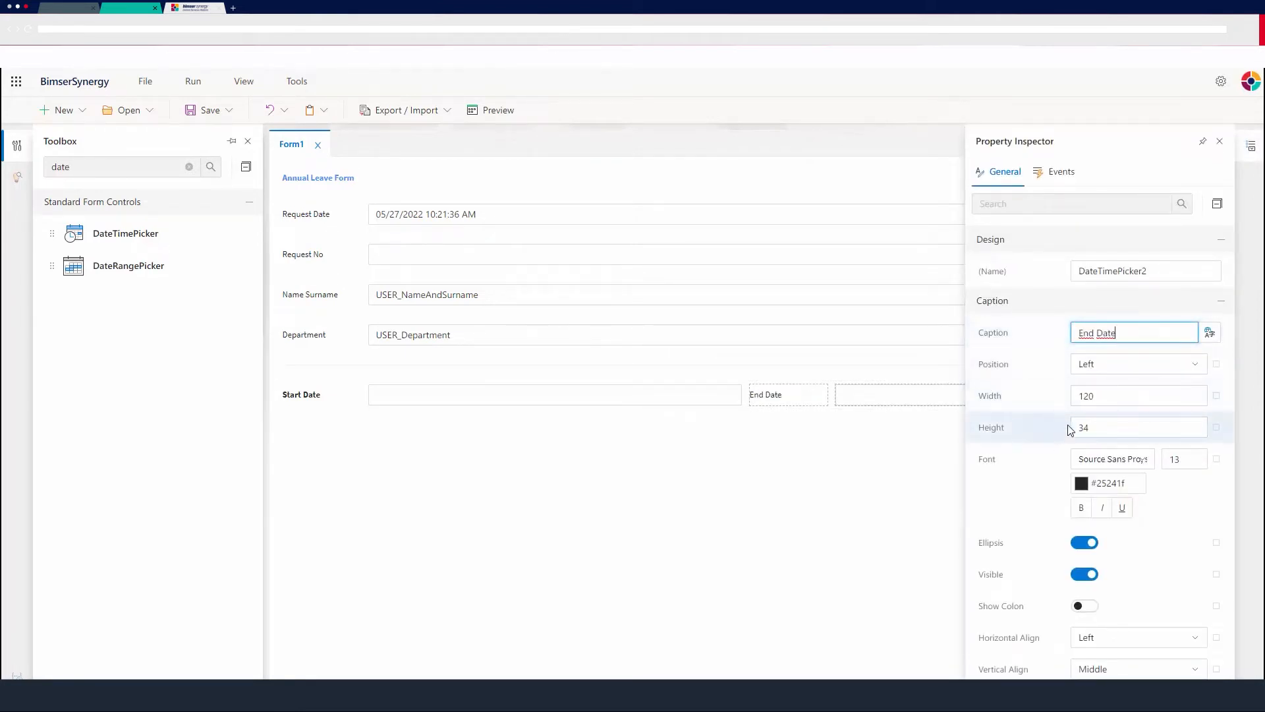
click(1075, 507)
Set the End Date field as required and enable Disable after with a limit in months.
scroll(1069, 508, down, 7)
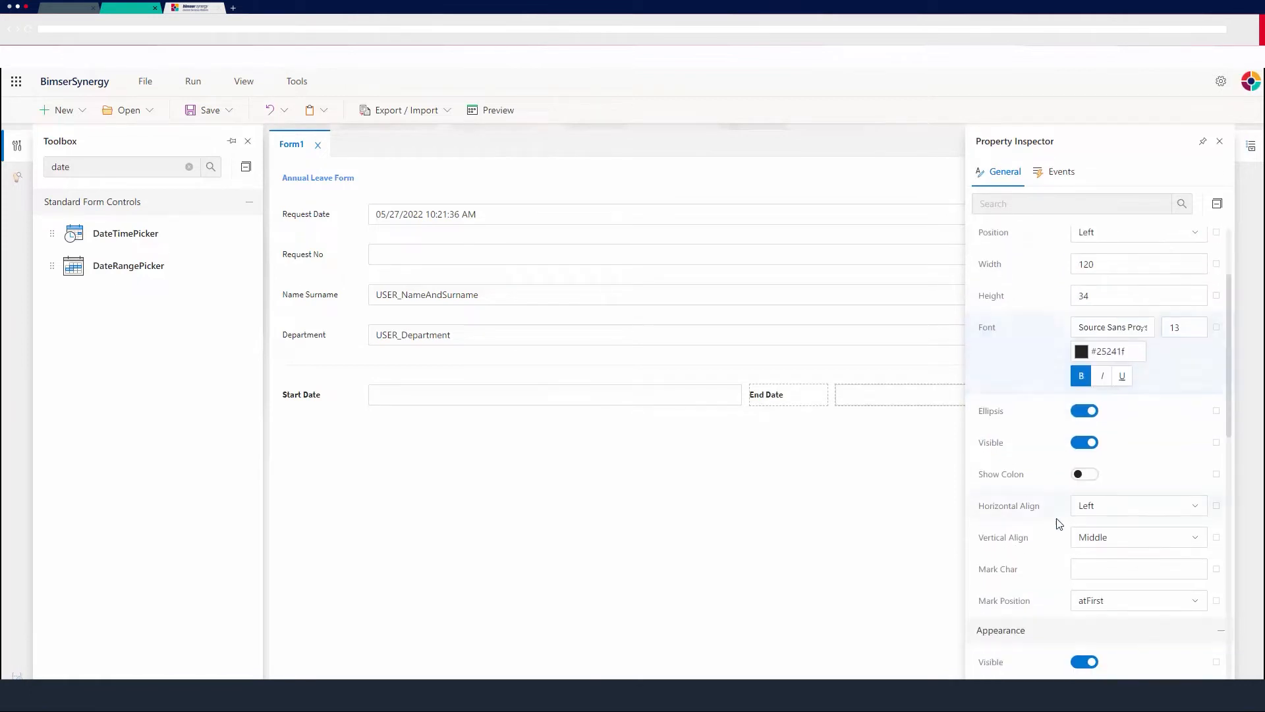
scroll(1053, 527, down, 4)
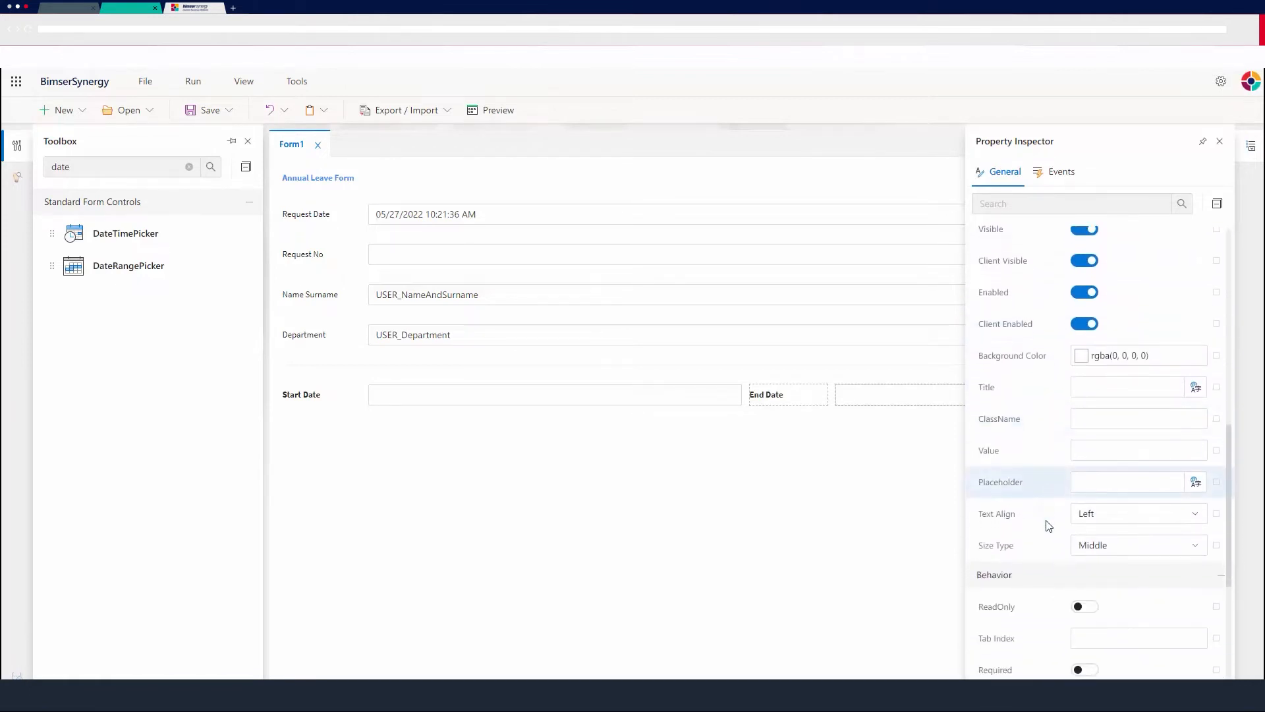
scroll(1054, 477, down, 2)
click(1084, 443)
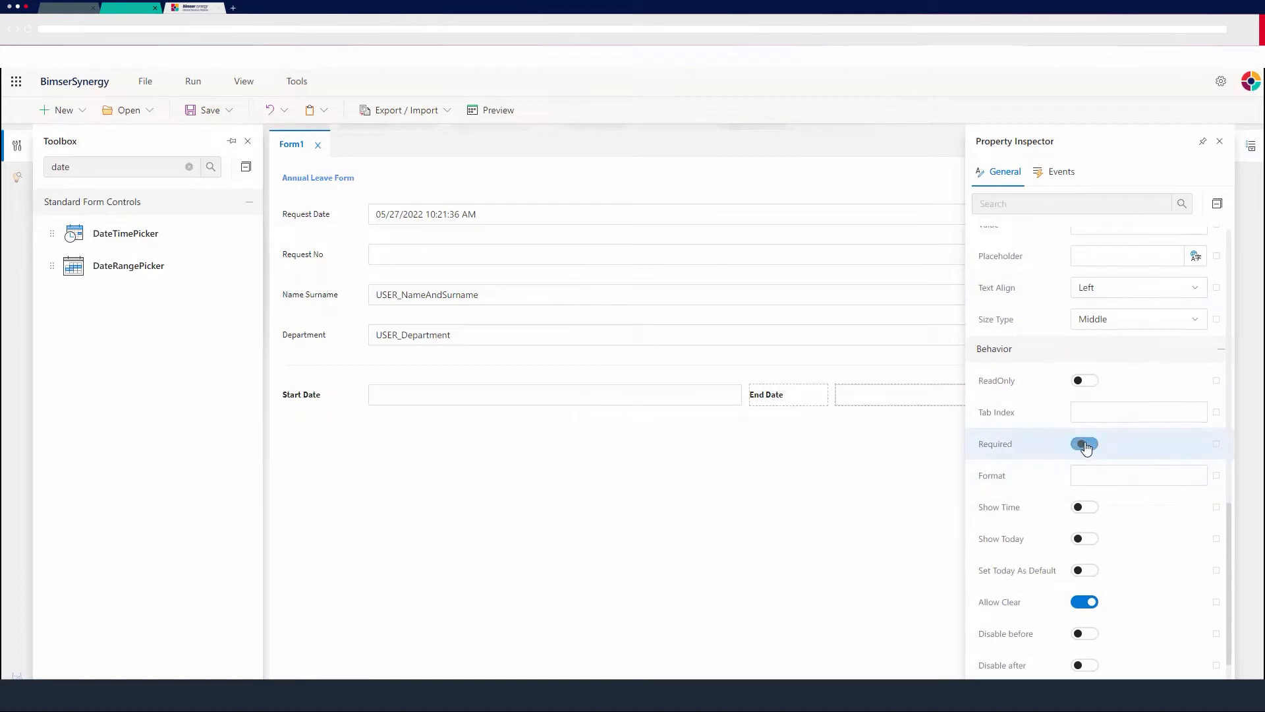
scroll(1018, 502, down, 2)
scroll(1018, 502, down, 1)
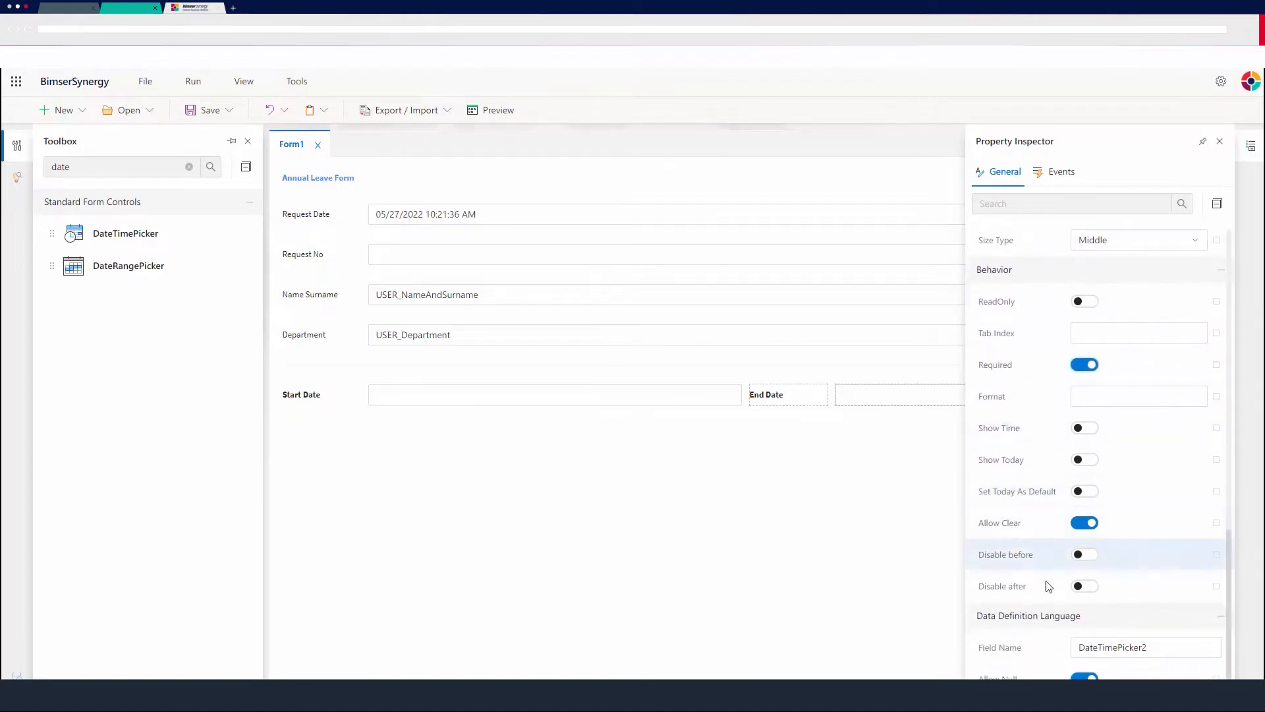
click(1090, 586)
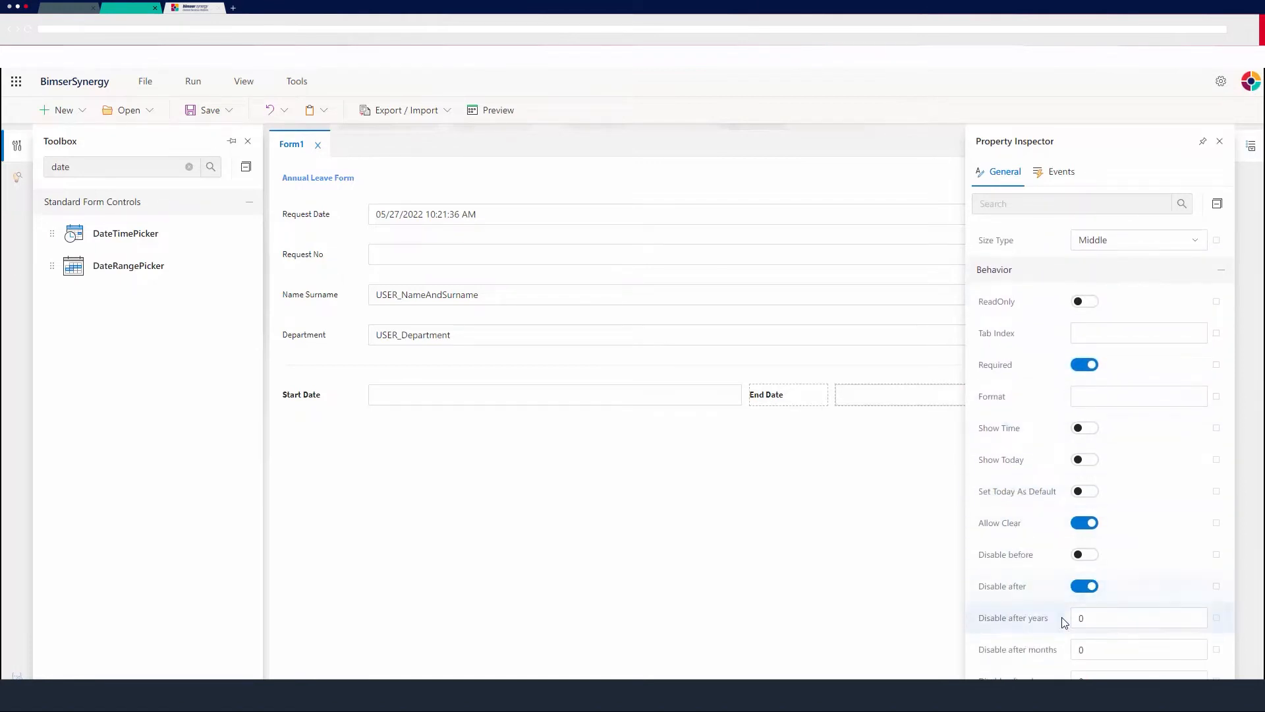
click(1067, 654)
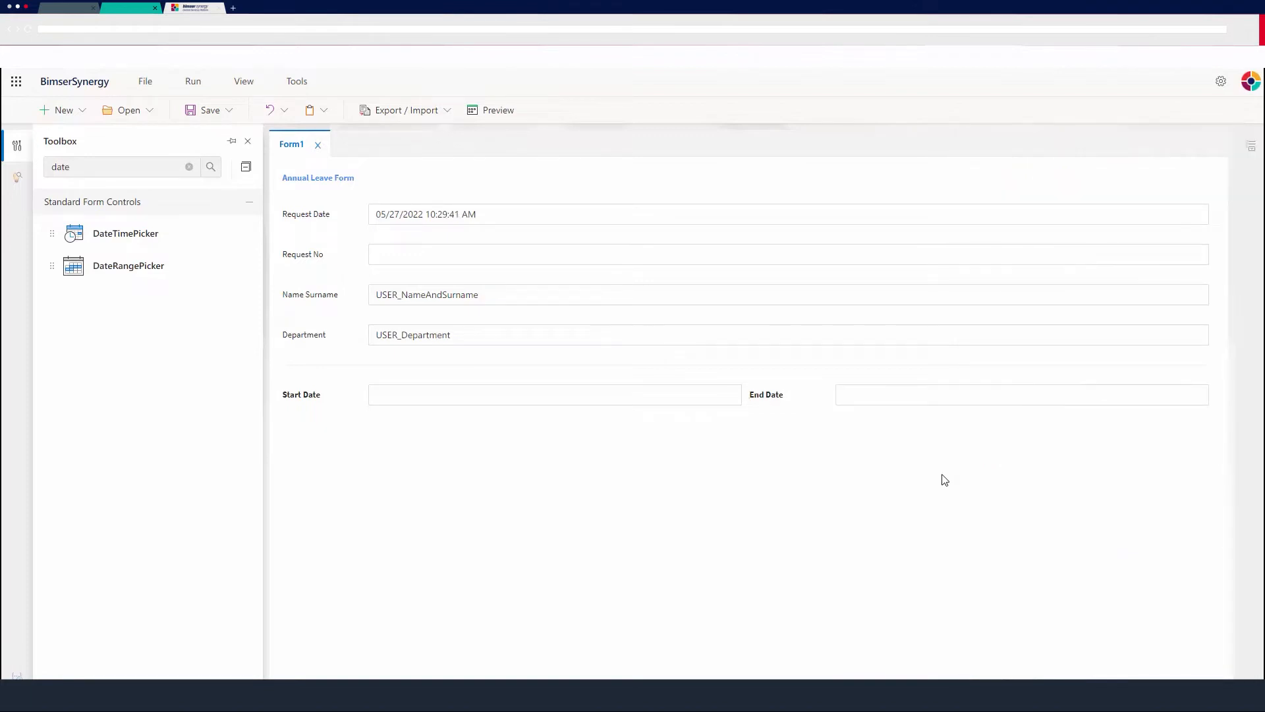
Preview the form, examine which dates the Start Date and End Date calendars allow through August 2022, and close the preview.
click(509, 116)
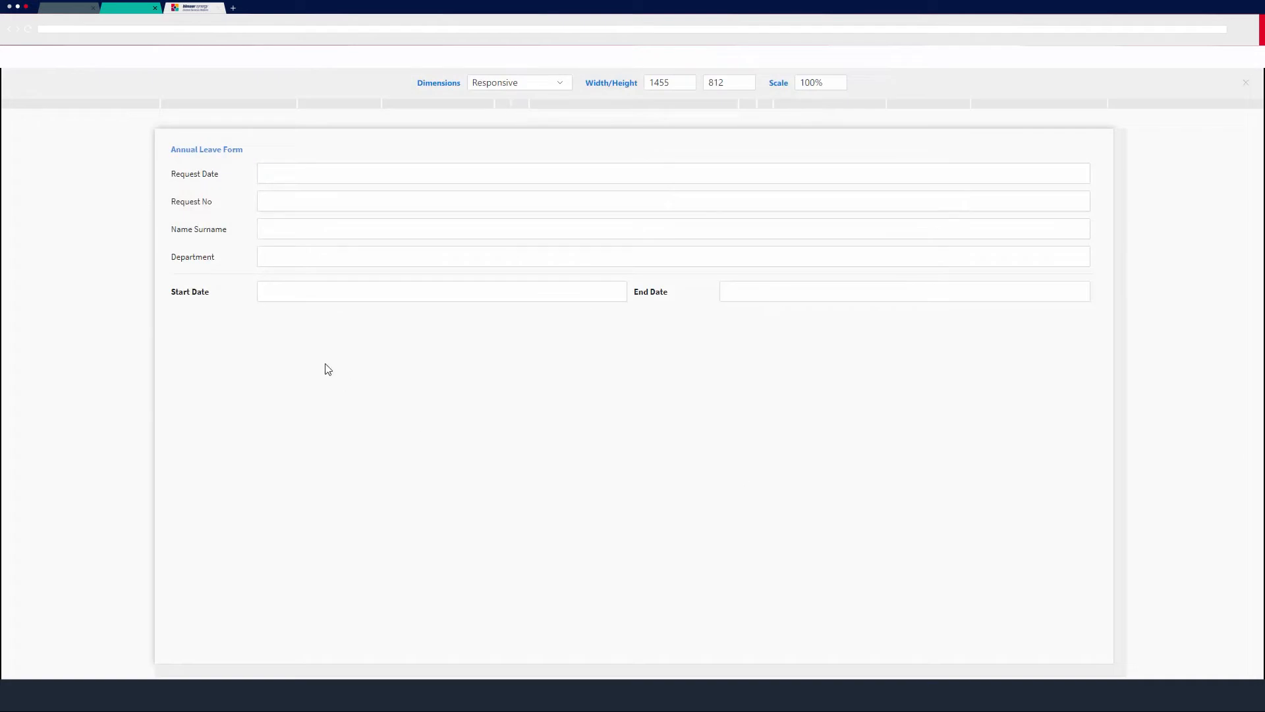
click(354, 291)
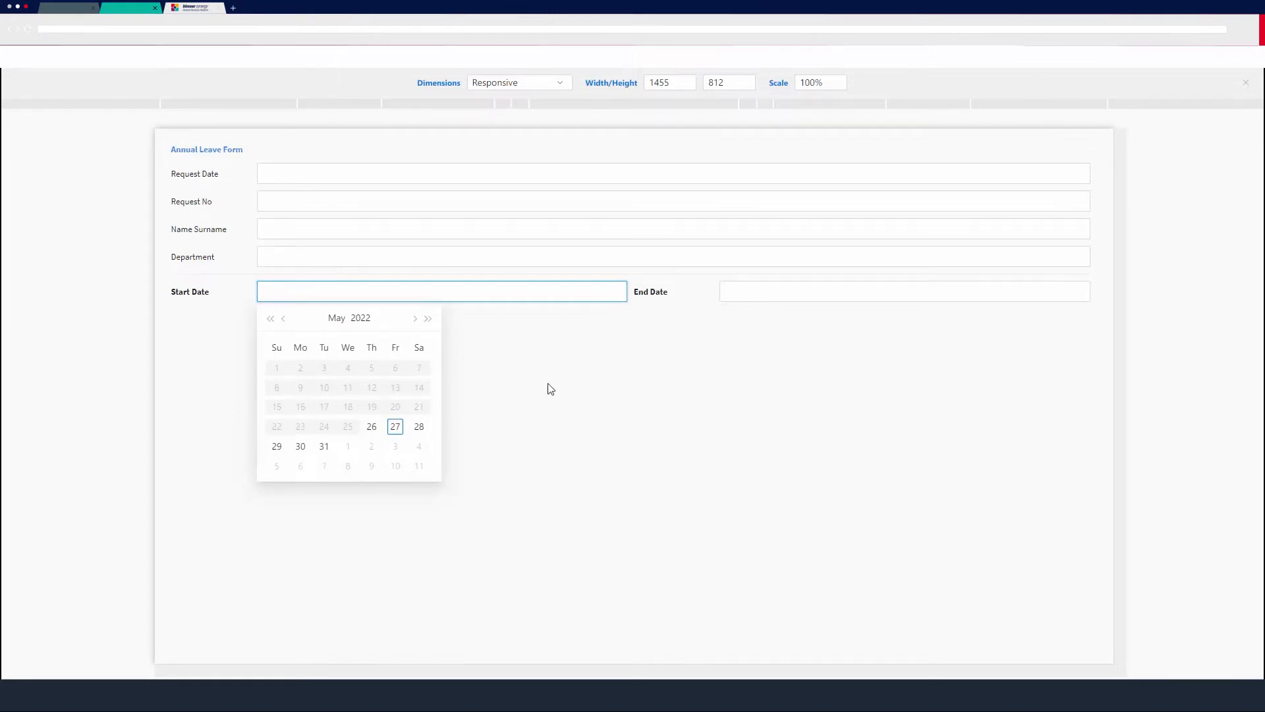
click(734, 290)
click(877, 320)
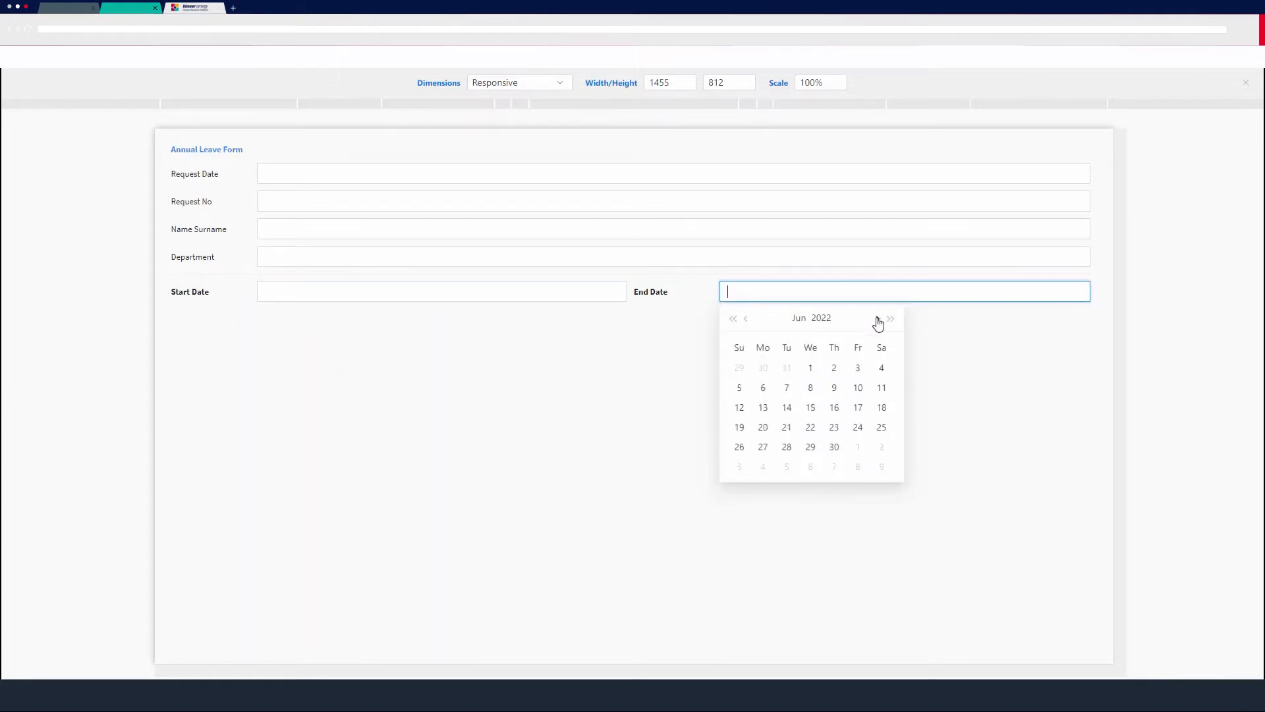
click(877, 319)
click(877, 319)
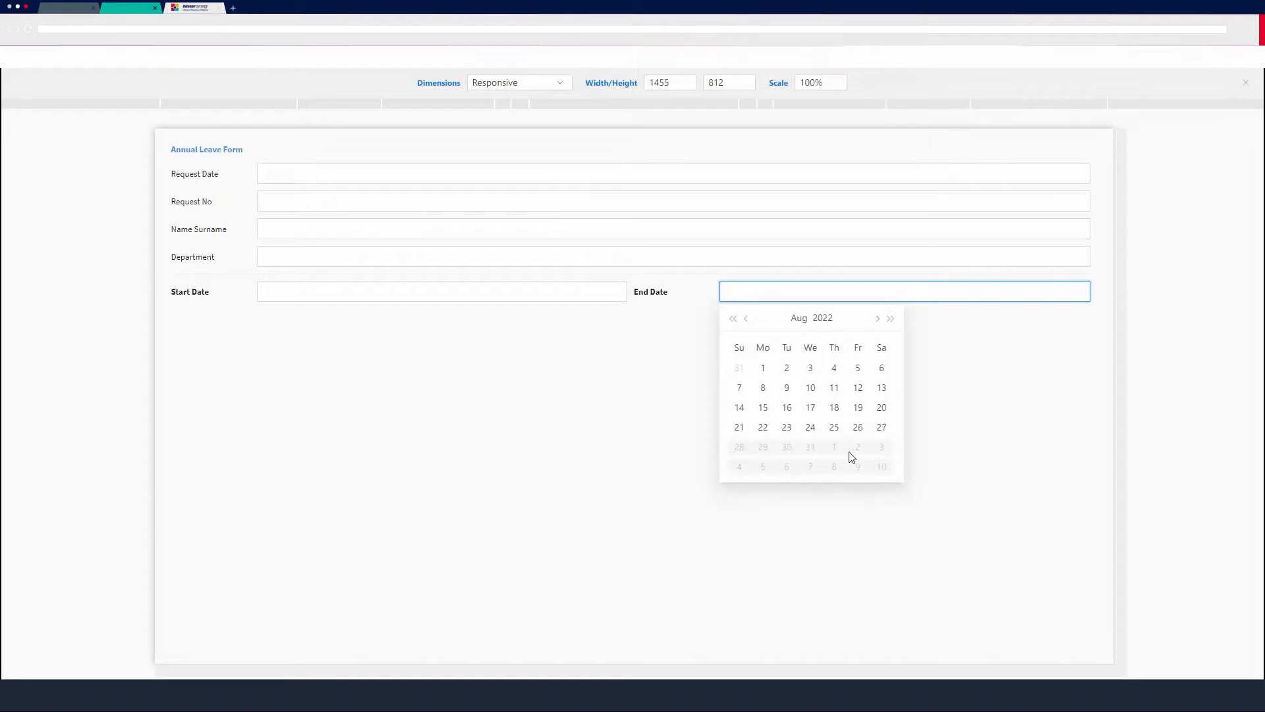
click(1025, 220)
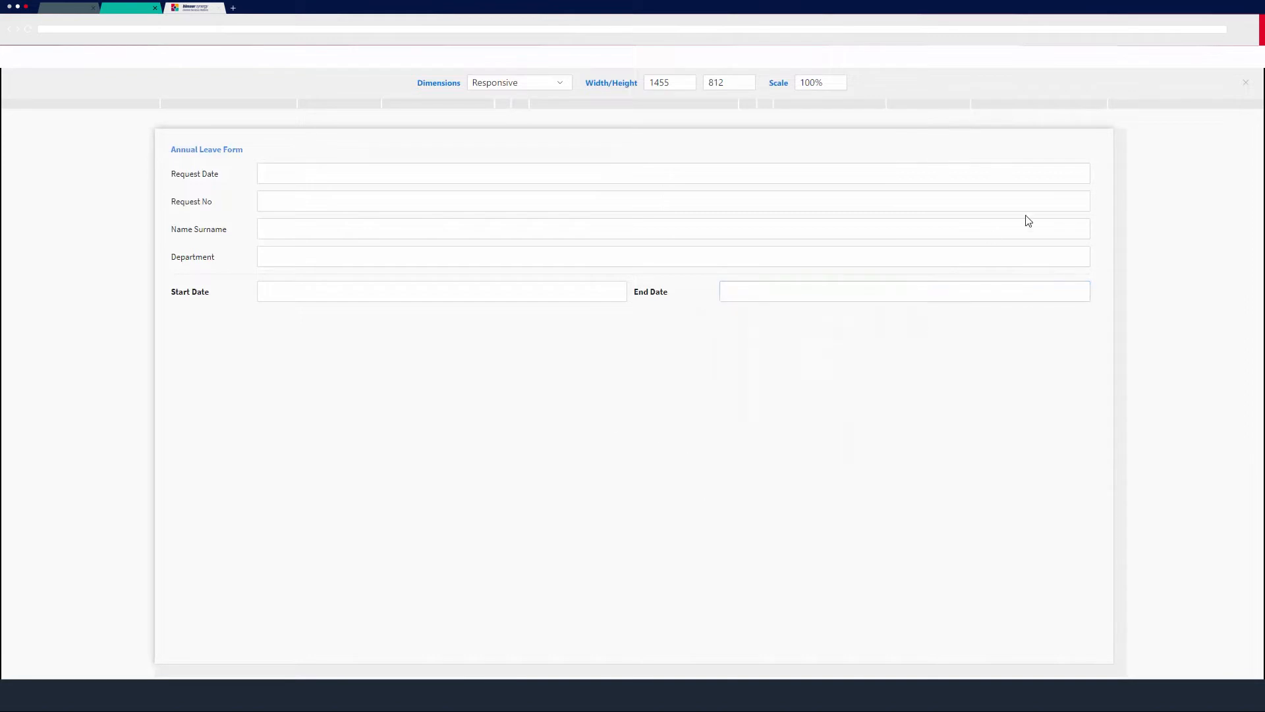
click(1245, 83)
click(1112, 247)
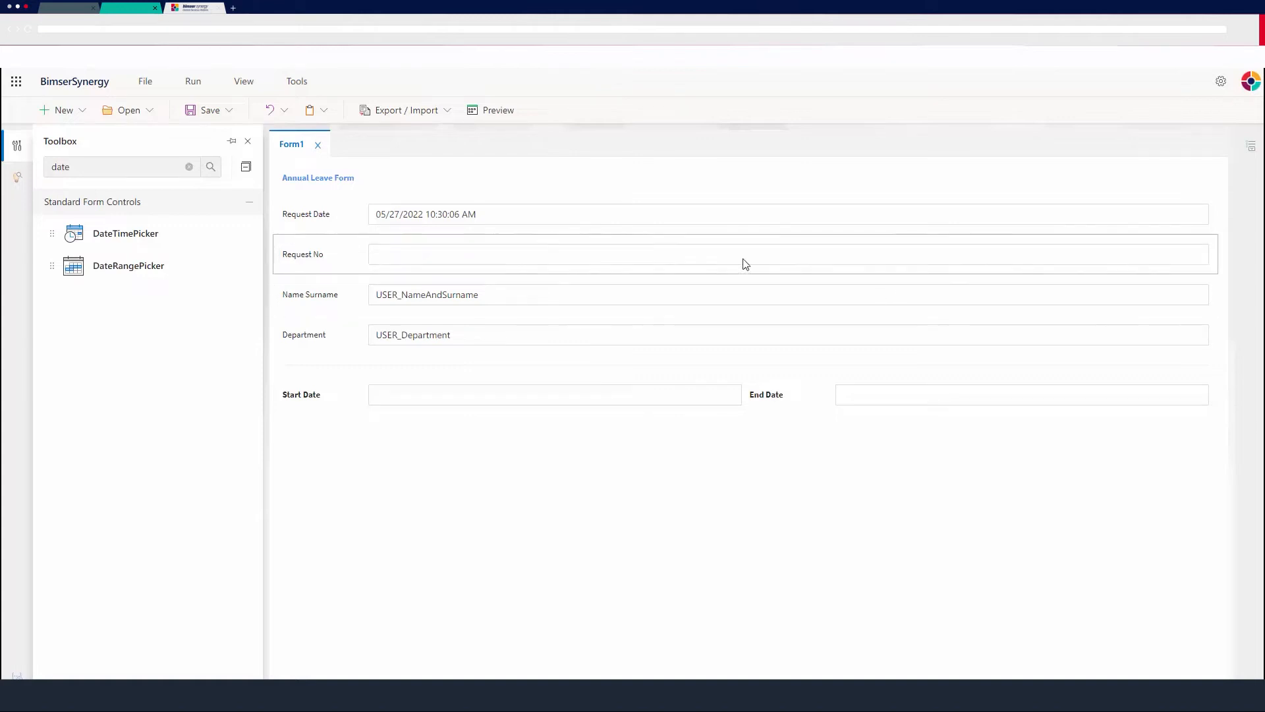
Add a new MSSQL Query item named users to the project's DataSource folder.
click(189, 168)
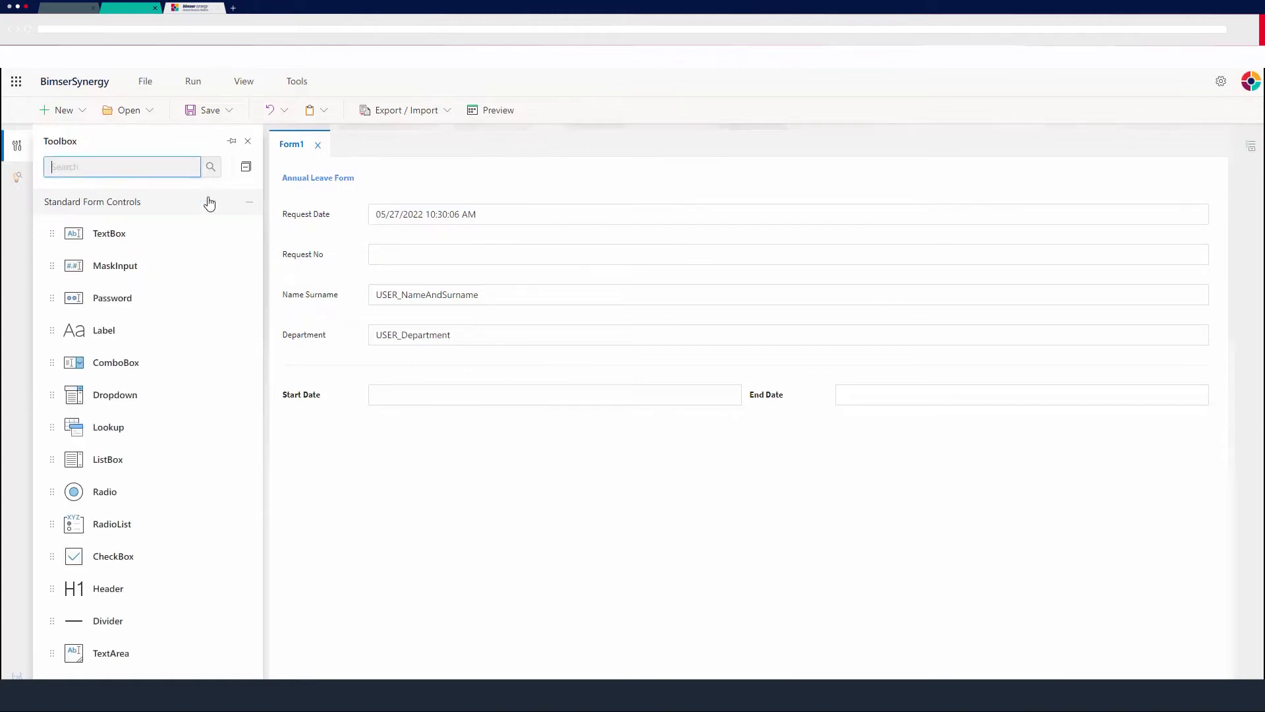
click(18, 179)
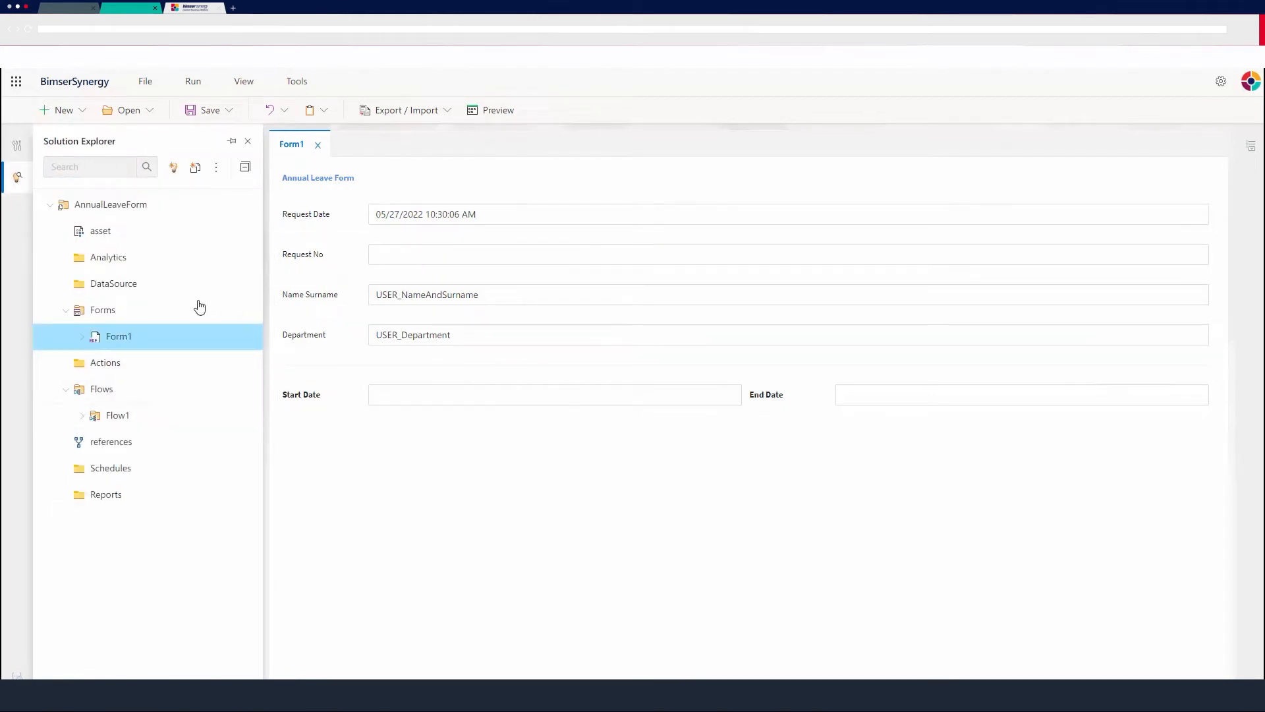
right_click(125, 284)
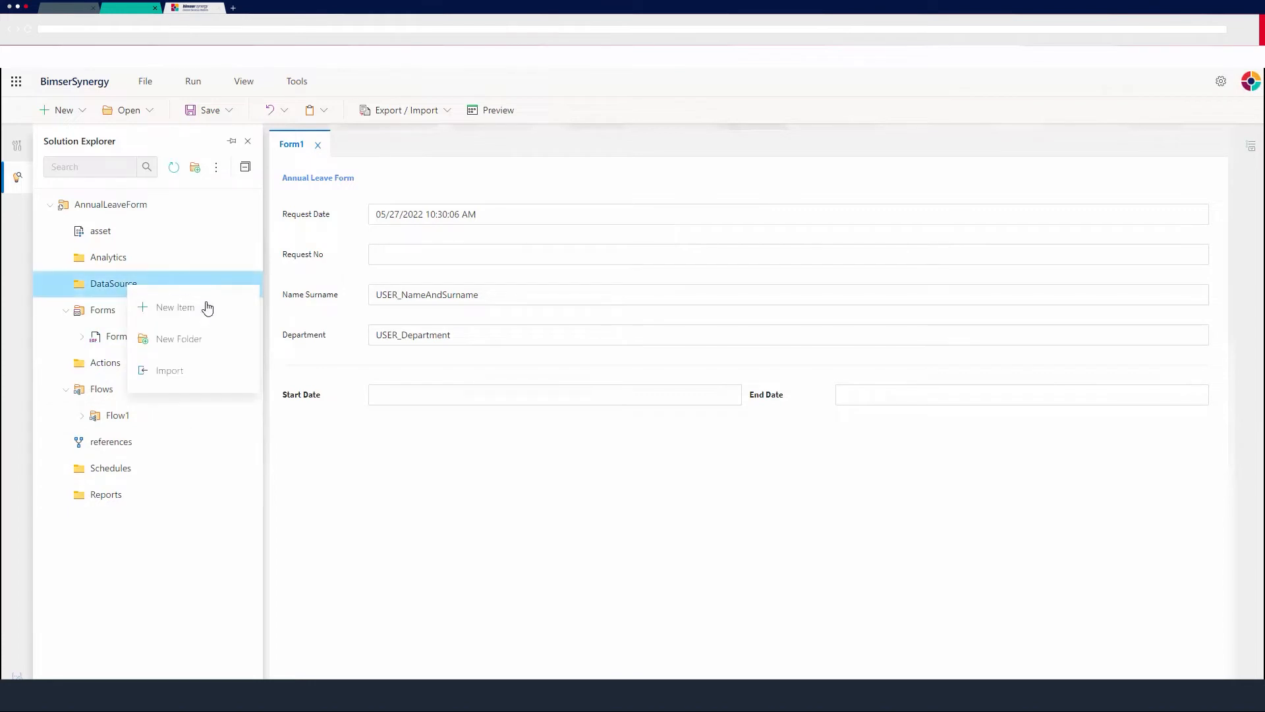
click(170, 311)
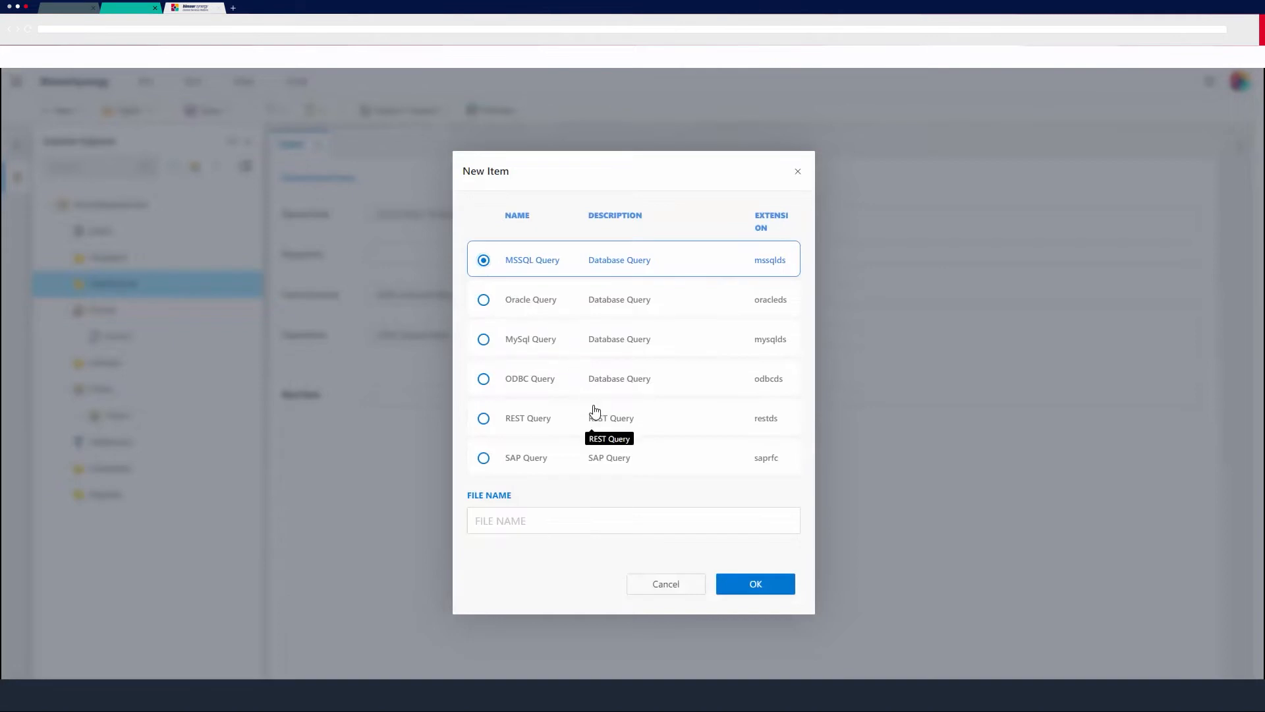
click(533, 512)
text(users)
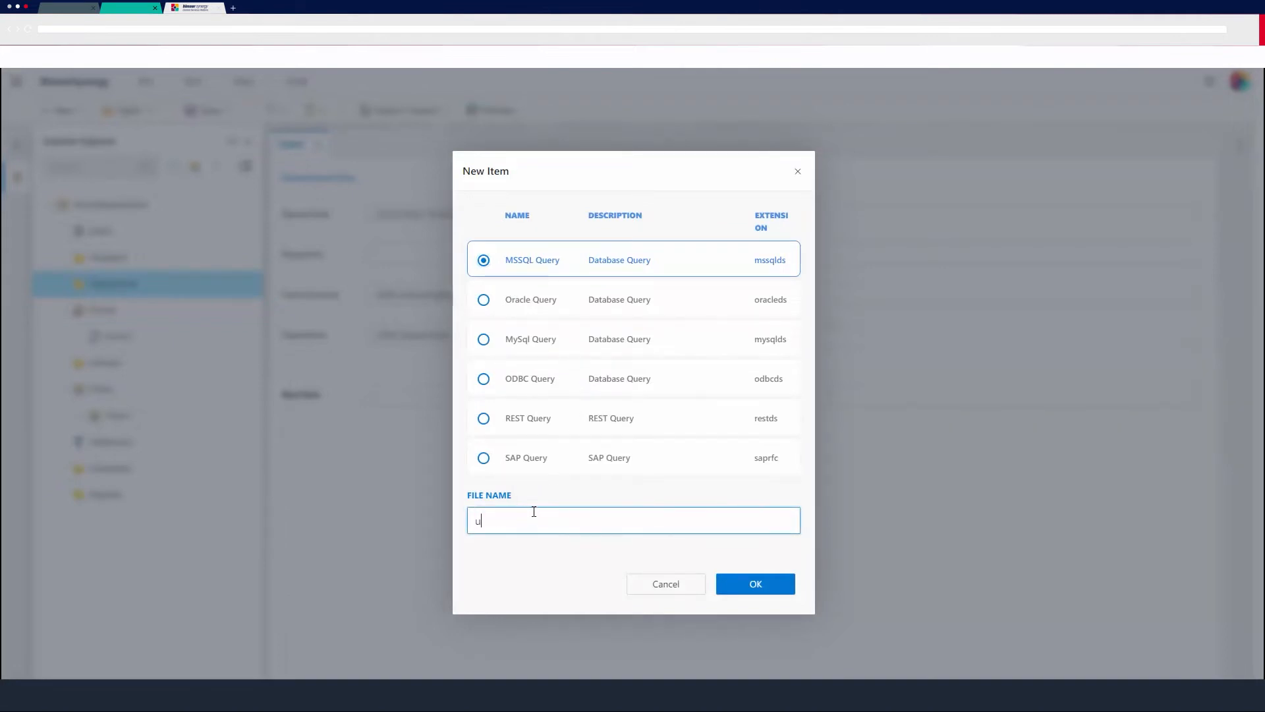
click(736, 585)
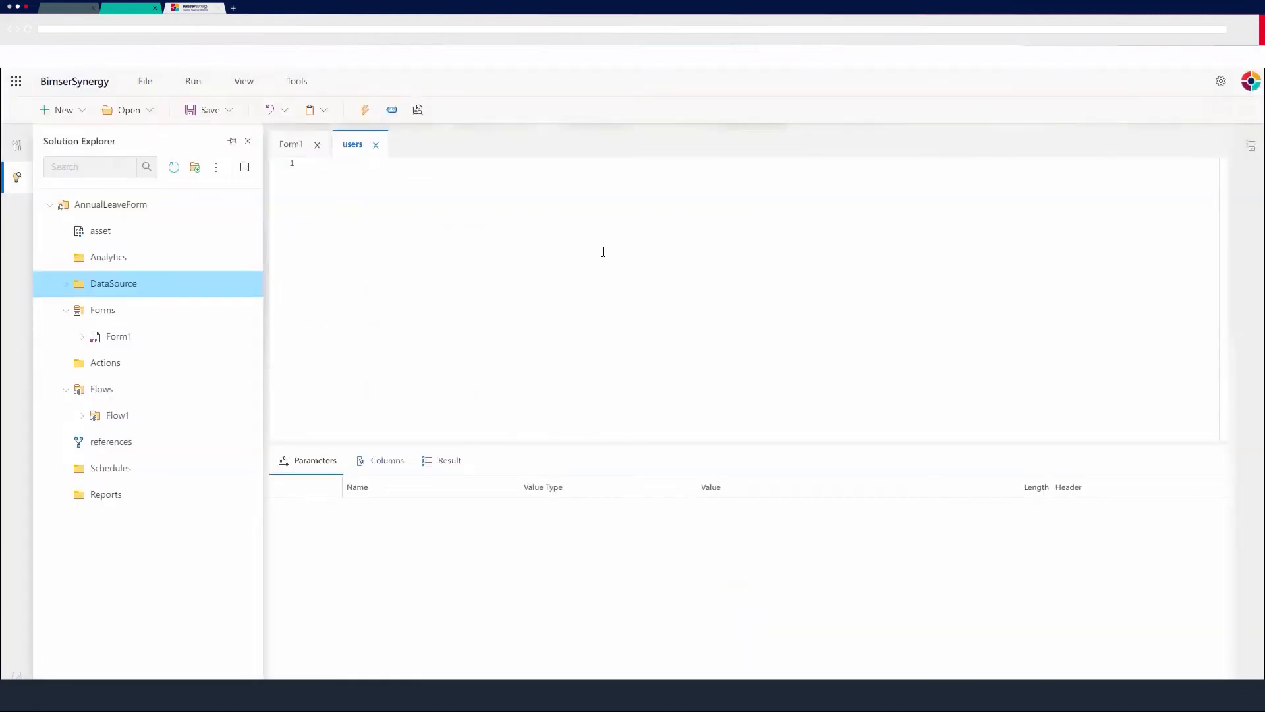
Set the query's description to users, connection to SQL, execution type to ExecuteDataAdapter and command type to TSQL.
click(1251, 146)
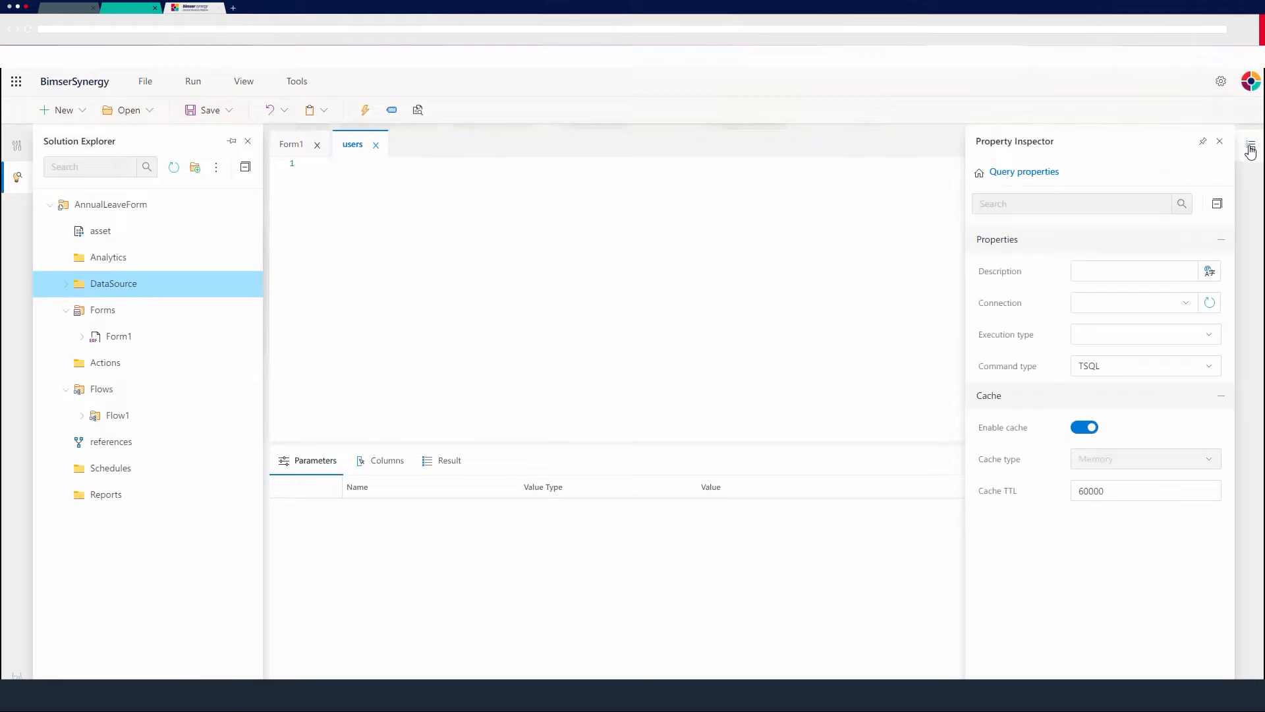
click(1179, 271)
text(users)
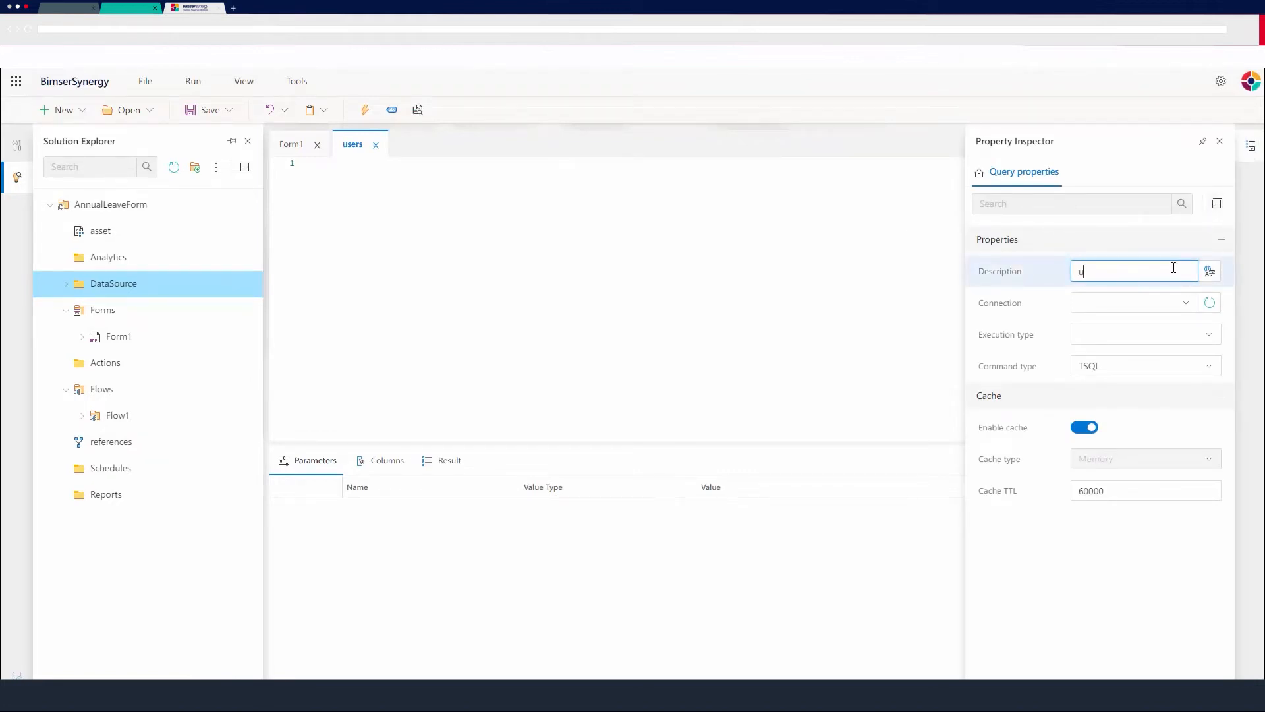
click(1172, 304)
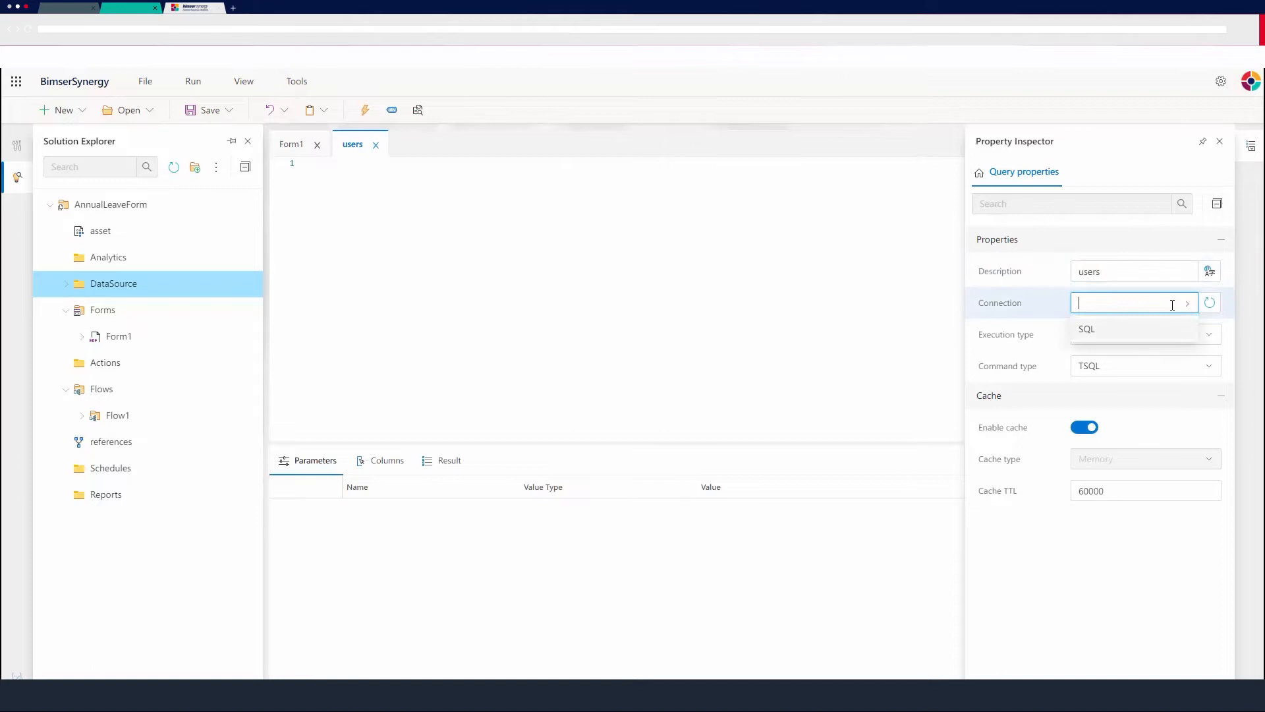
click(1104, 329)
click(1146, 335)
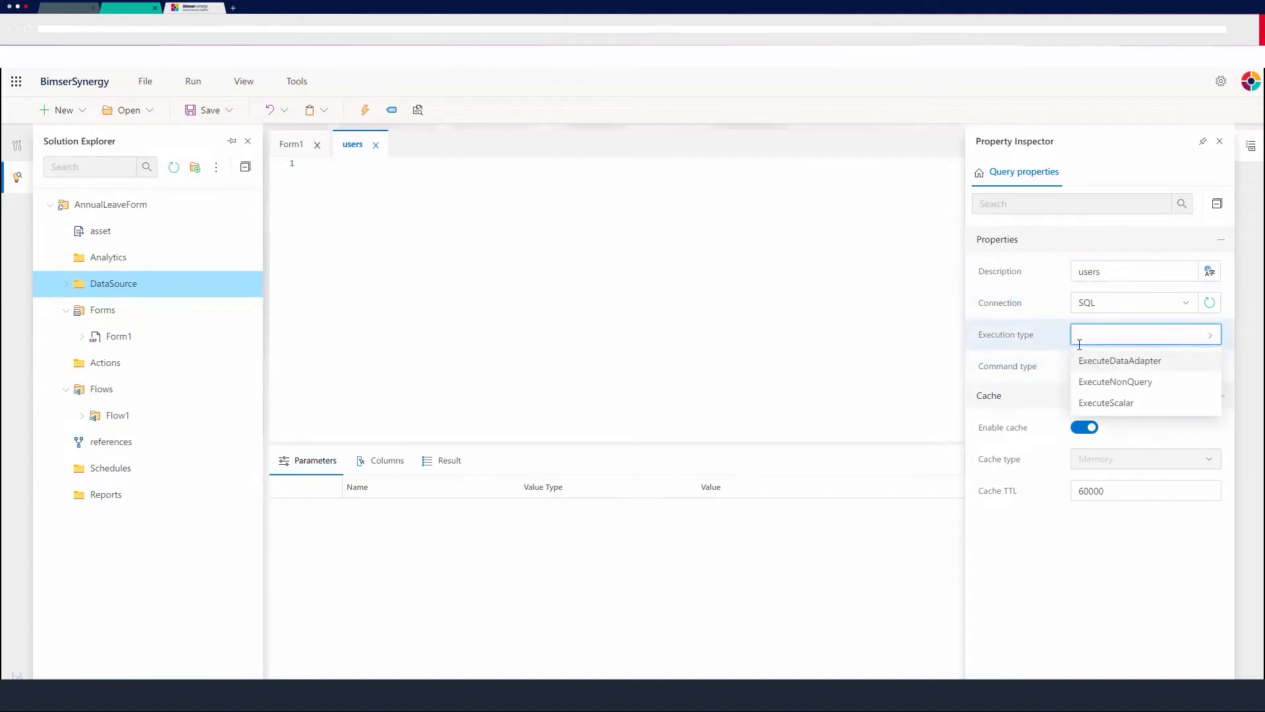
click(1129, 363)
click(1207, 364)
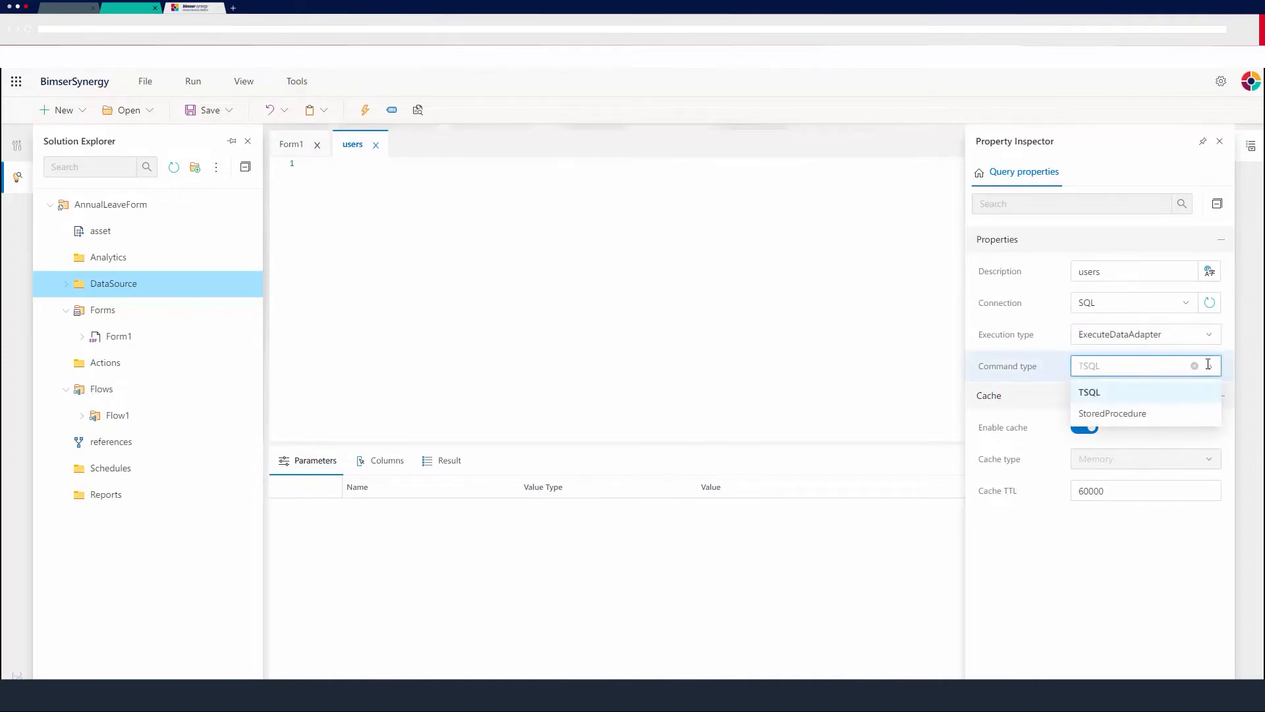
click(1089, 392)
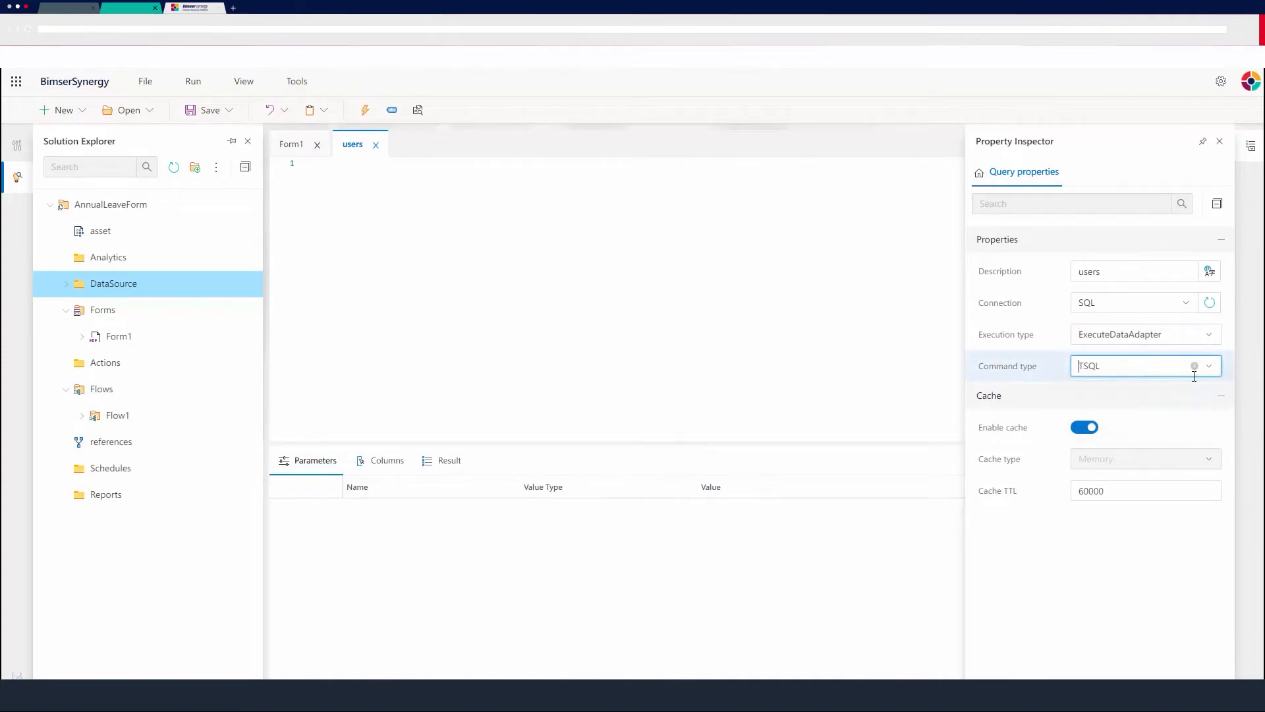
Start the users query with the line SELECT ID, FIRSTNAME, LASTNAME, USERNAME.
click(1252, 148)
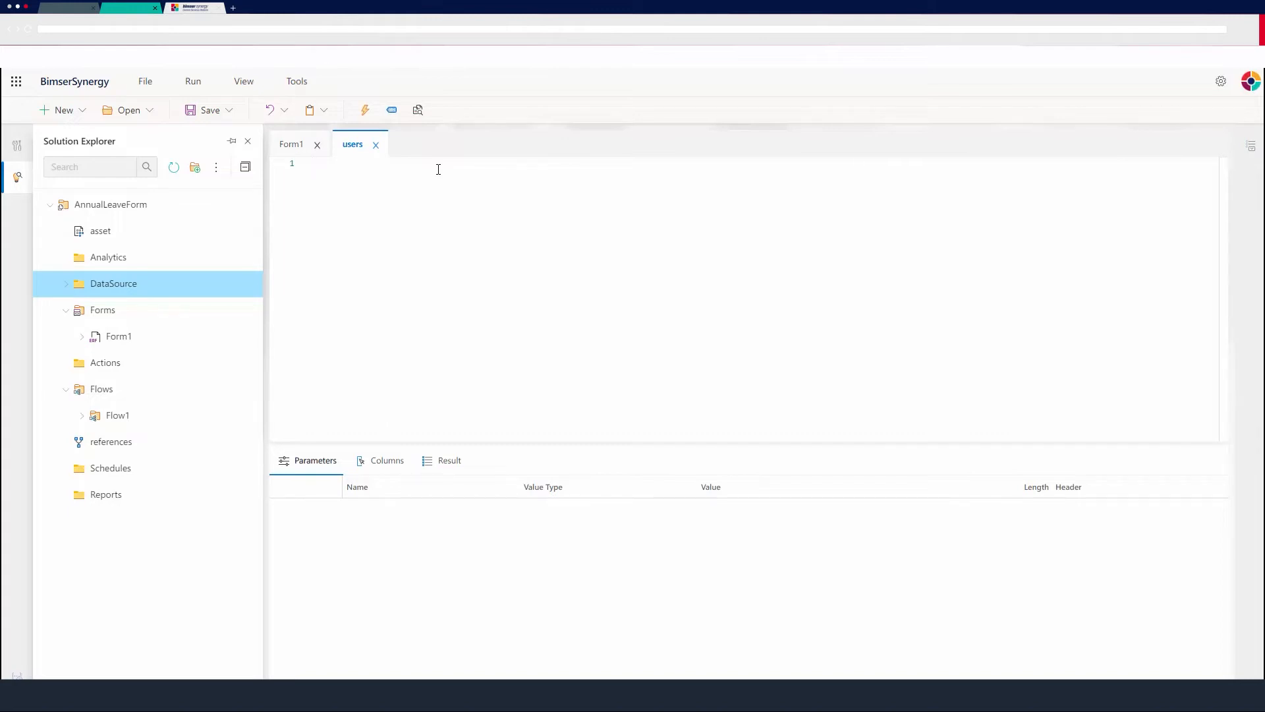
text(s)
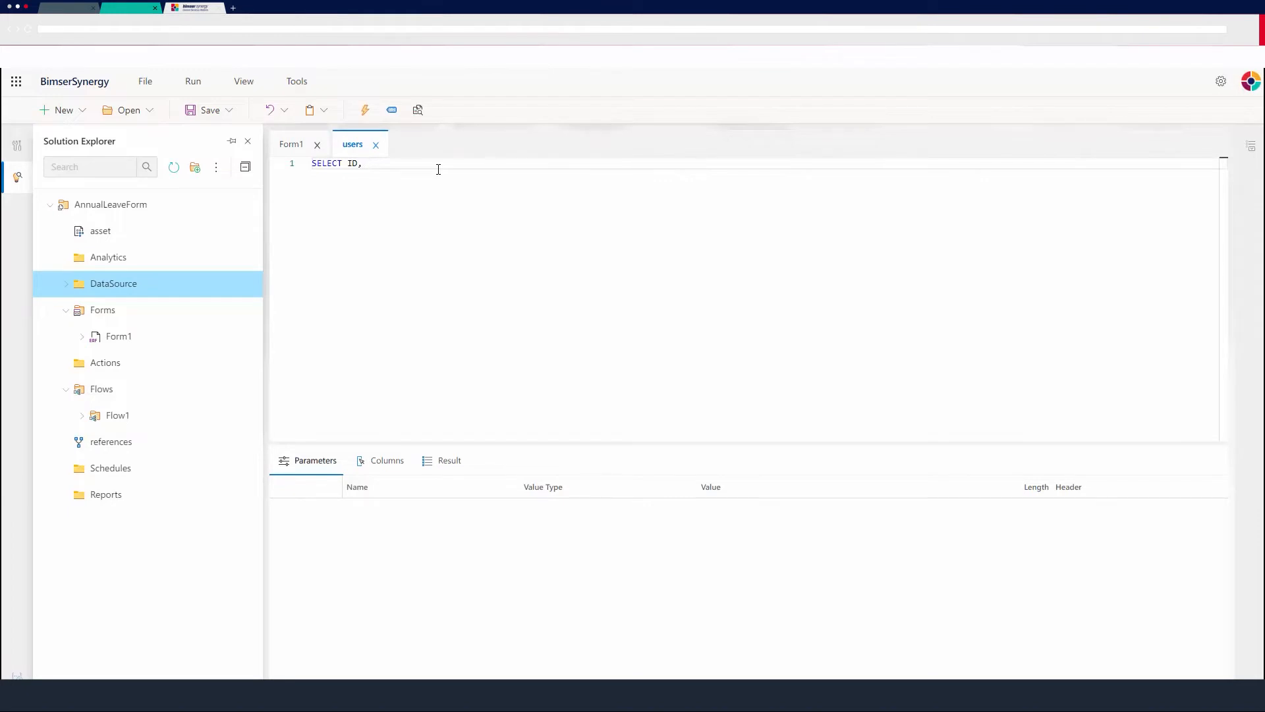
text(NAME, LASTNAME, USERNAME)
key(Return)
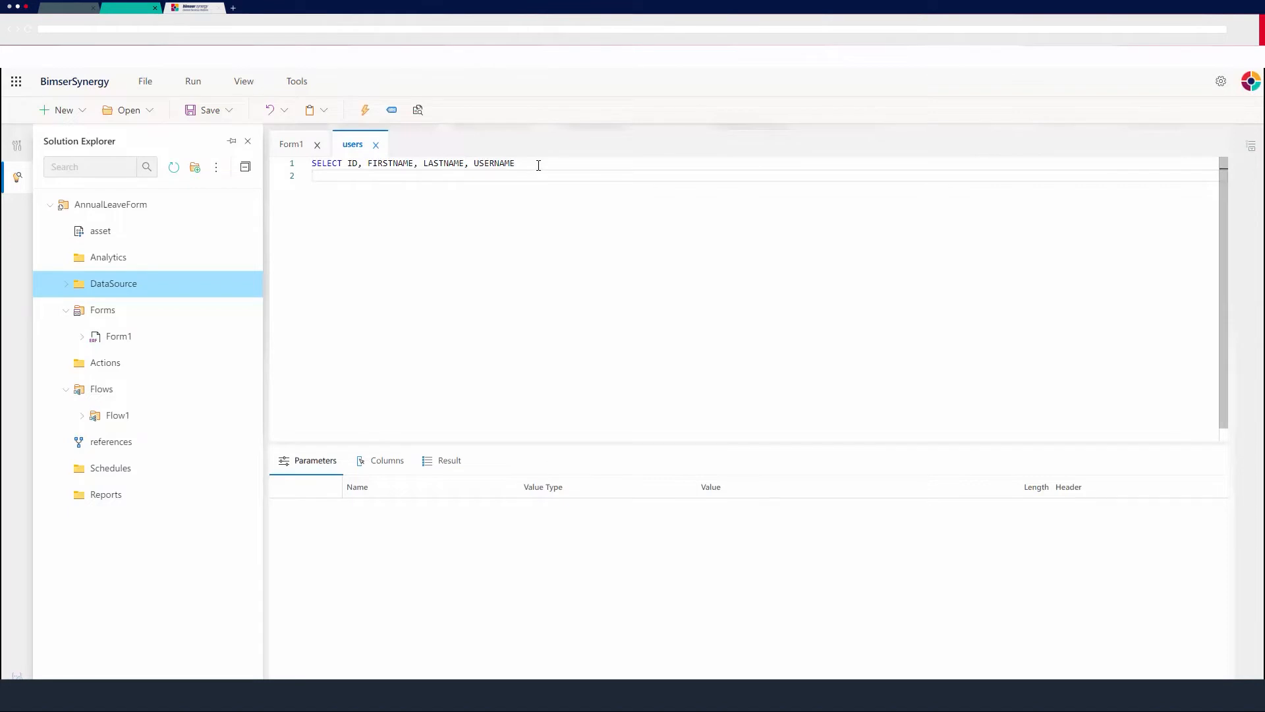
text(WHERE DEPARTMENT)
text(= @DEPARTME)
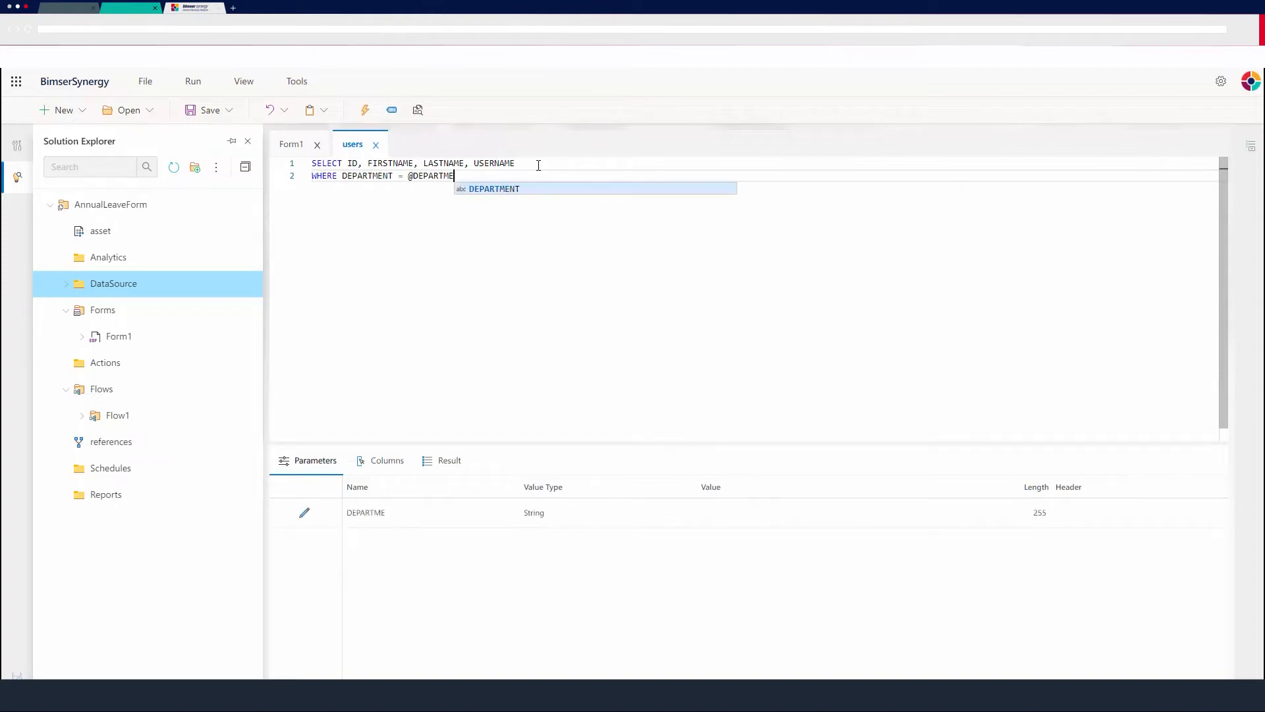
text(NT)
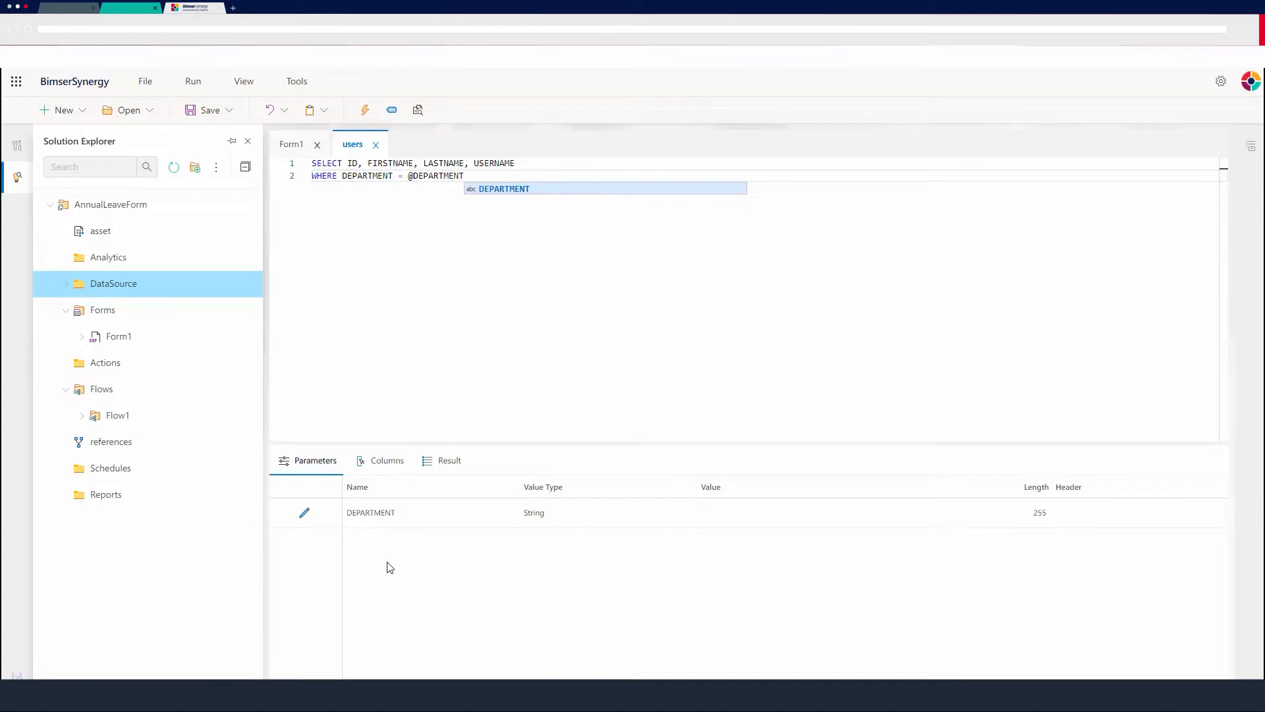
key(Escape)
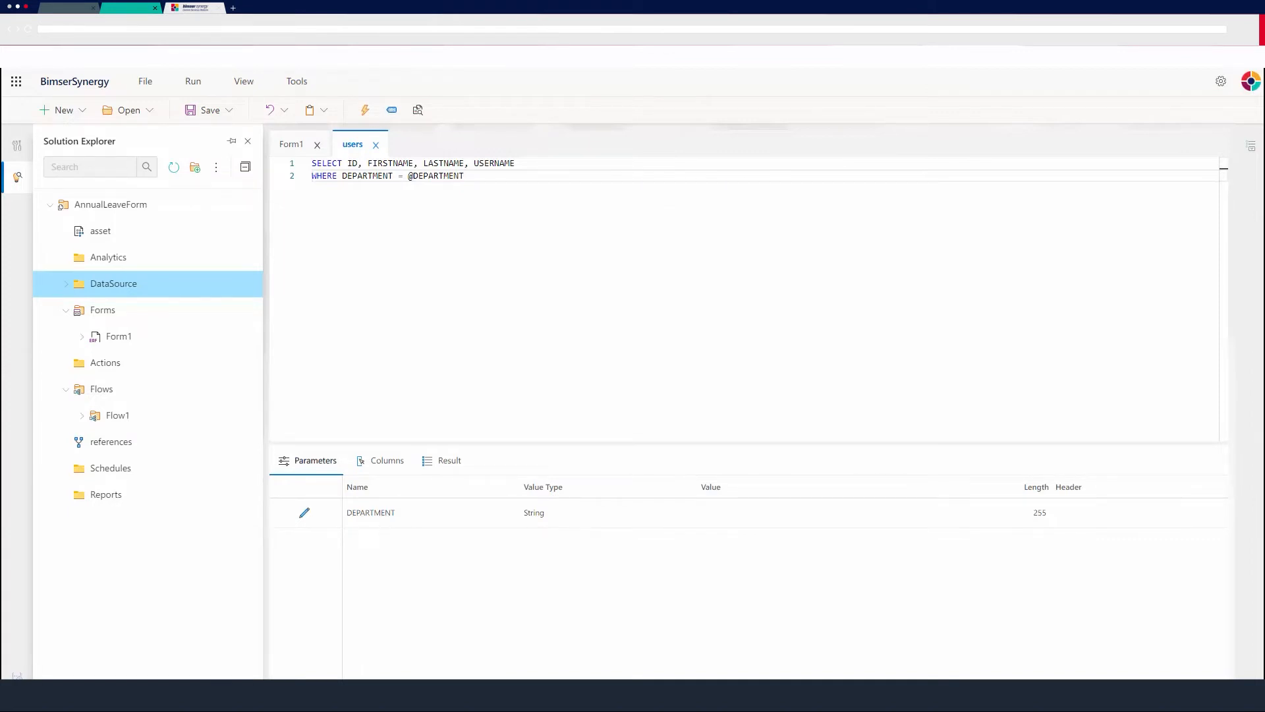
Complete the query's SELECT line with from OSUSERS.
click(542, 164)
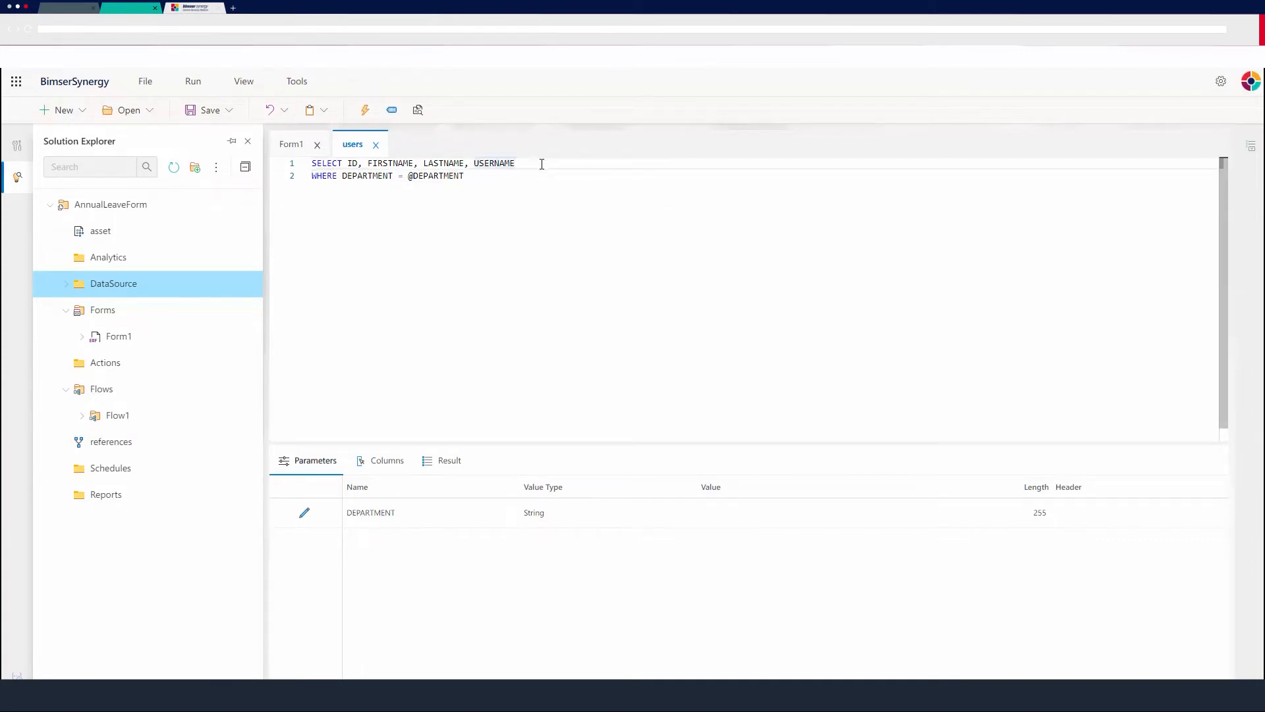
text(from OSUSERS)
Edit the DEPARTMENT SQL parameter to value type Integer with the value %User.Department.Id%.
click(304, 513)
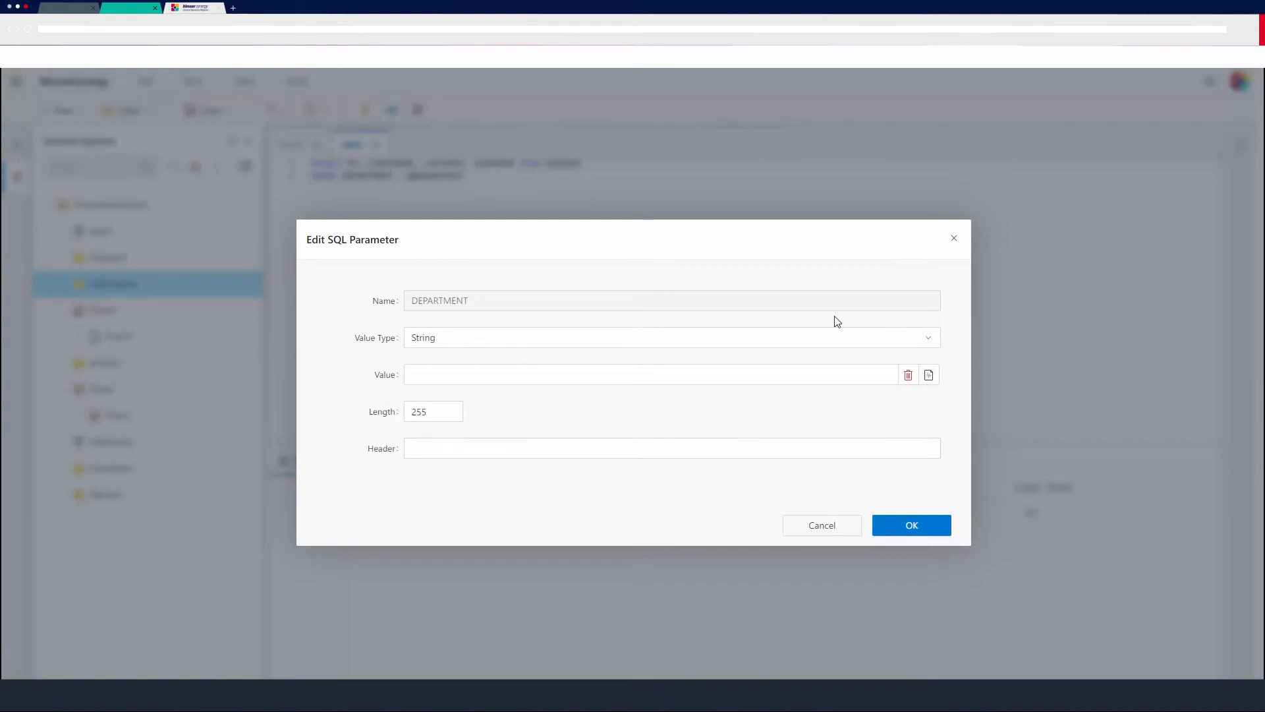
click(929, 339)
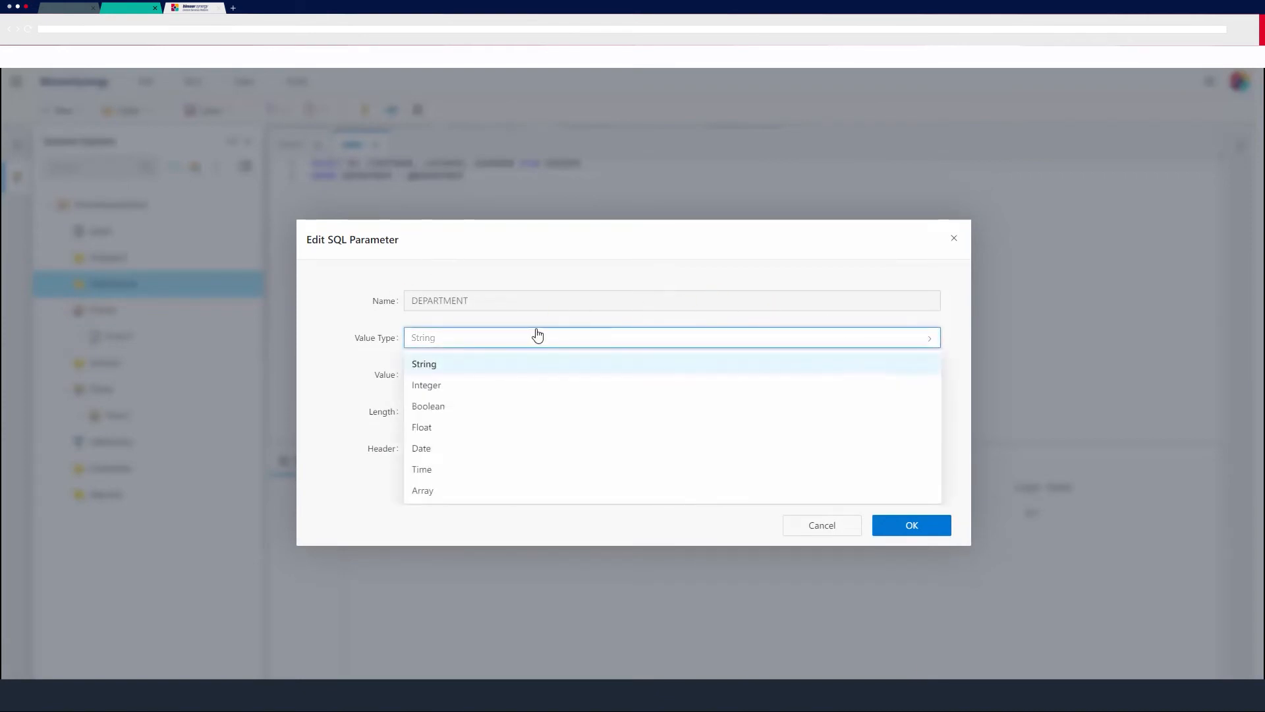
click(442, 387)
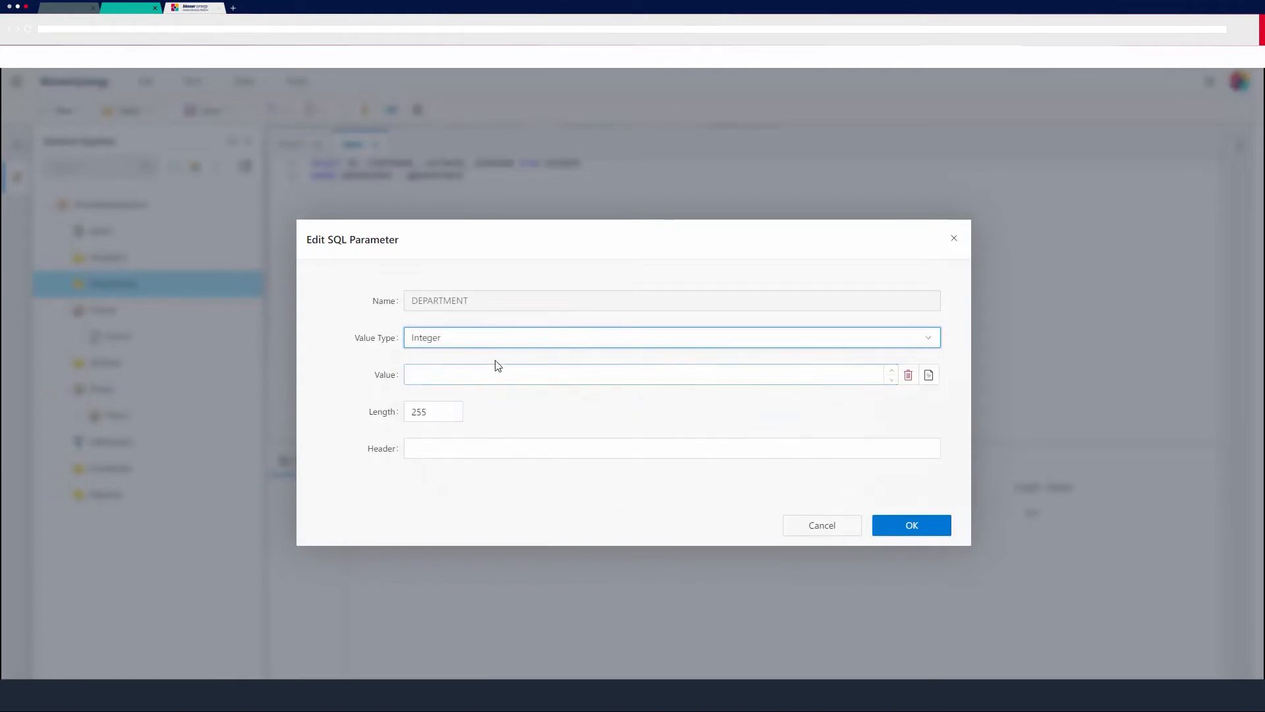
click(649, 376)
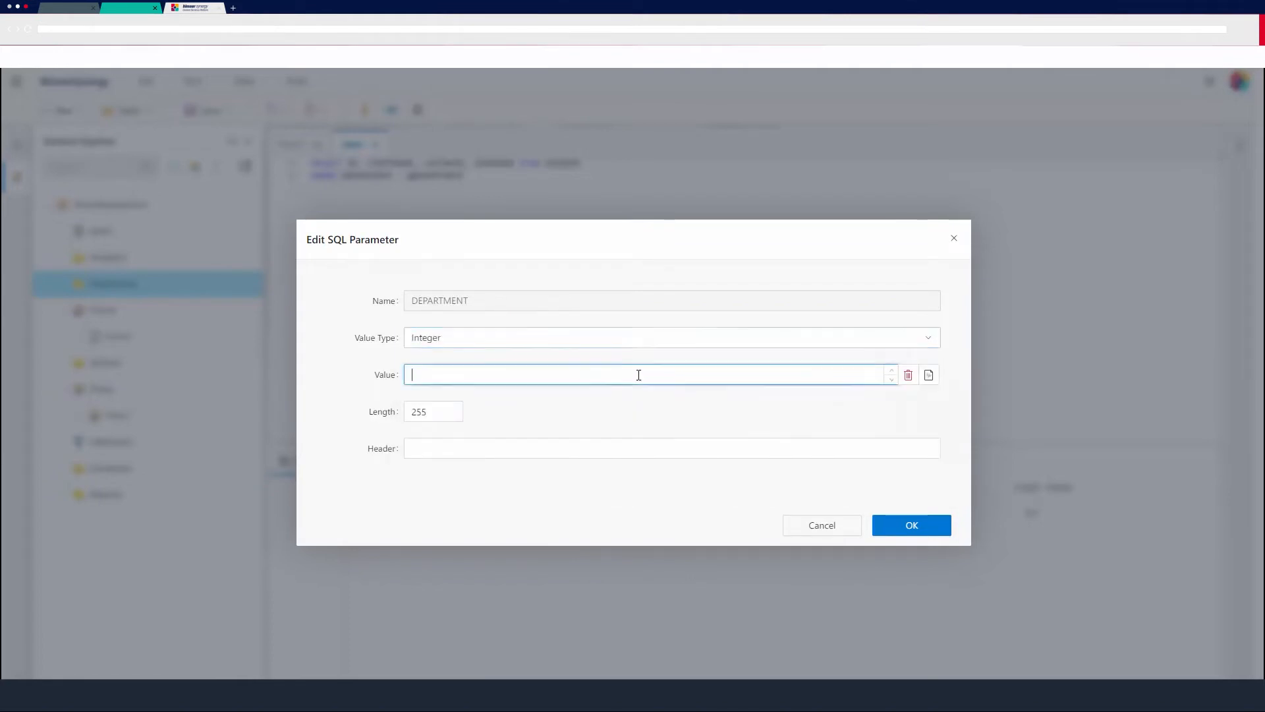
click(930, 377)
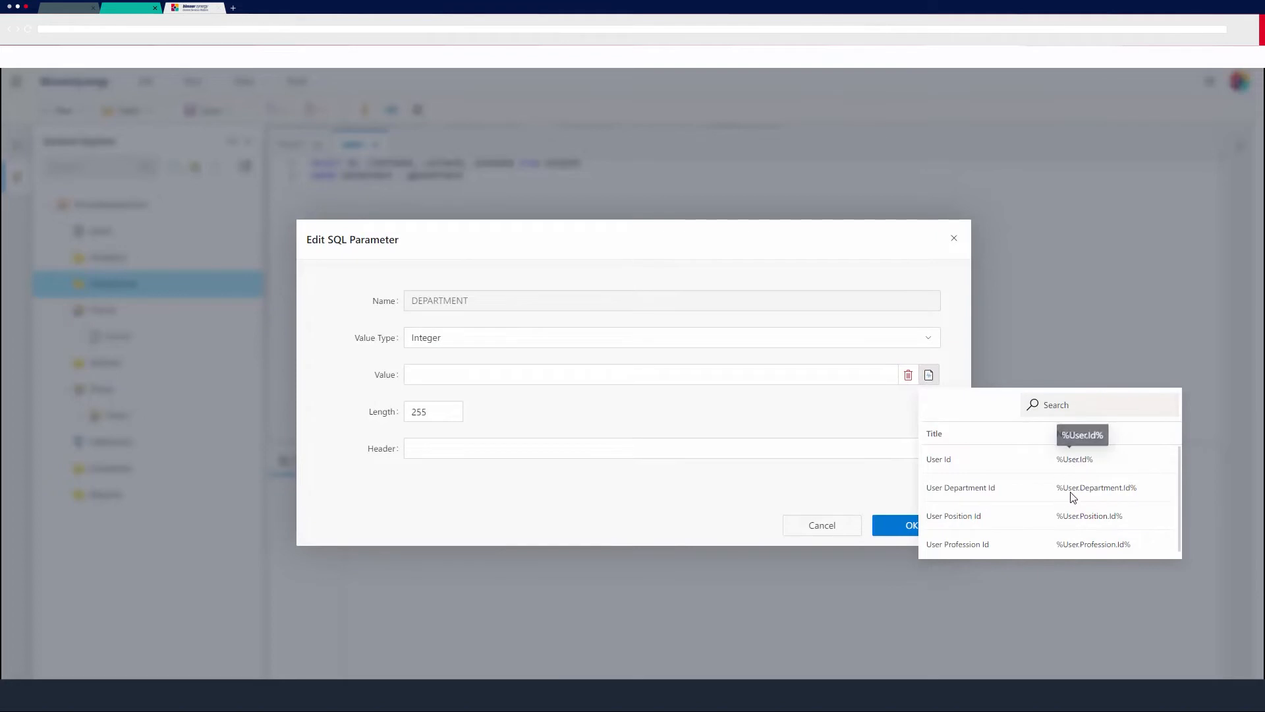
click(1097, 492)
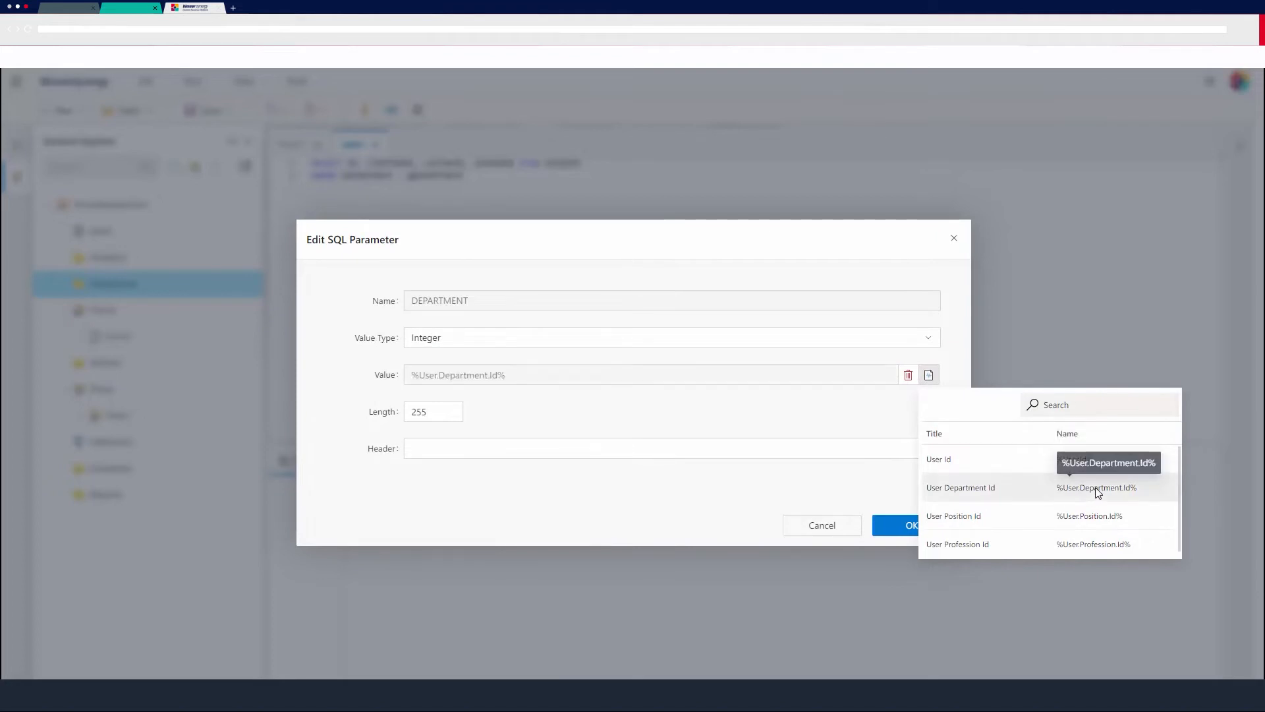
click(928, 525)
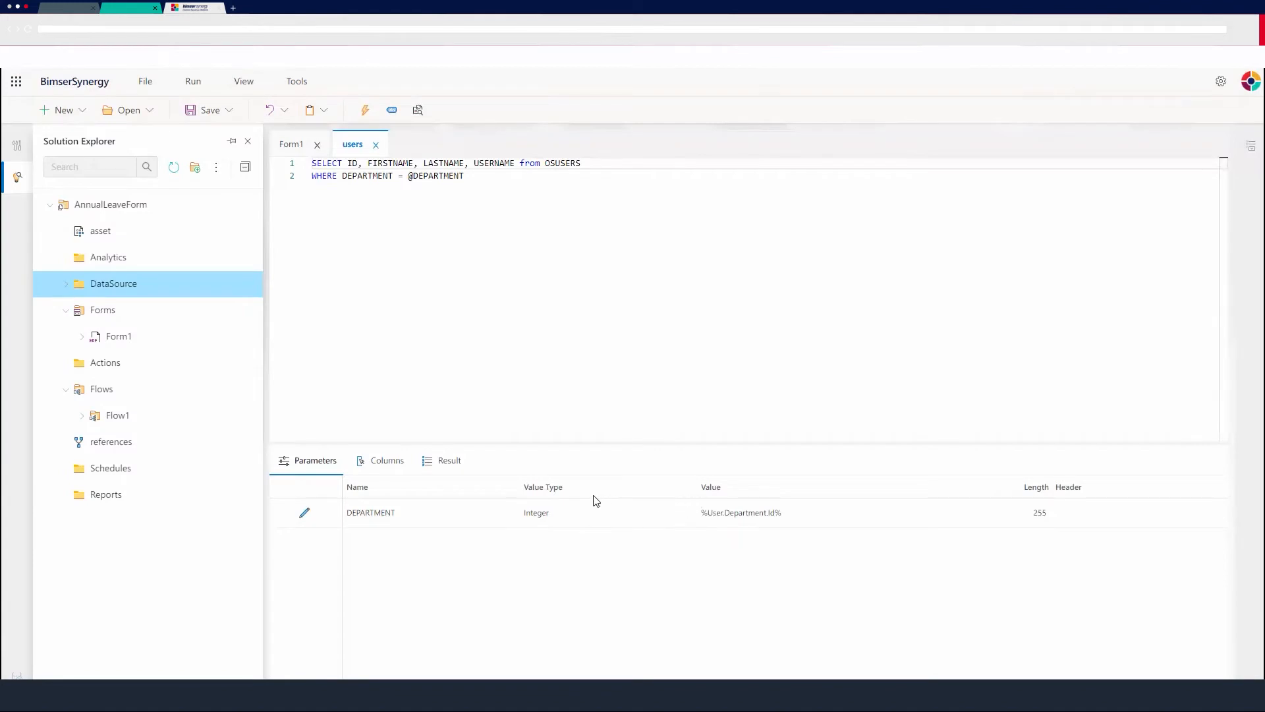
Execute the users query, examine the returned rows, and close the query.
click(441, 463)
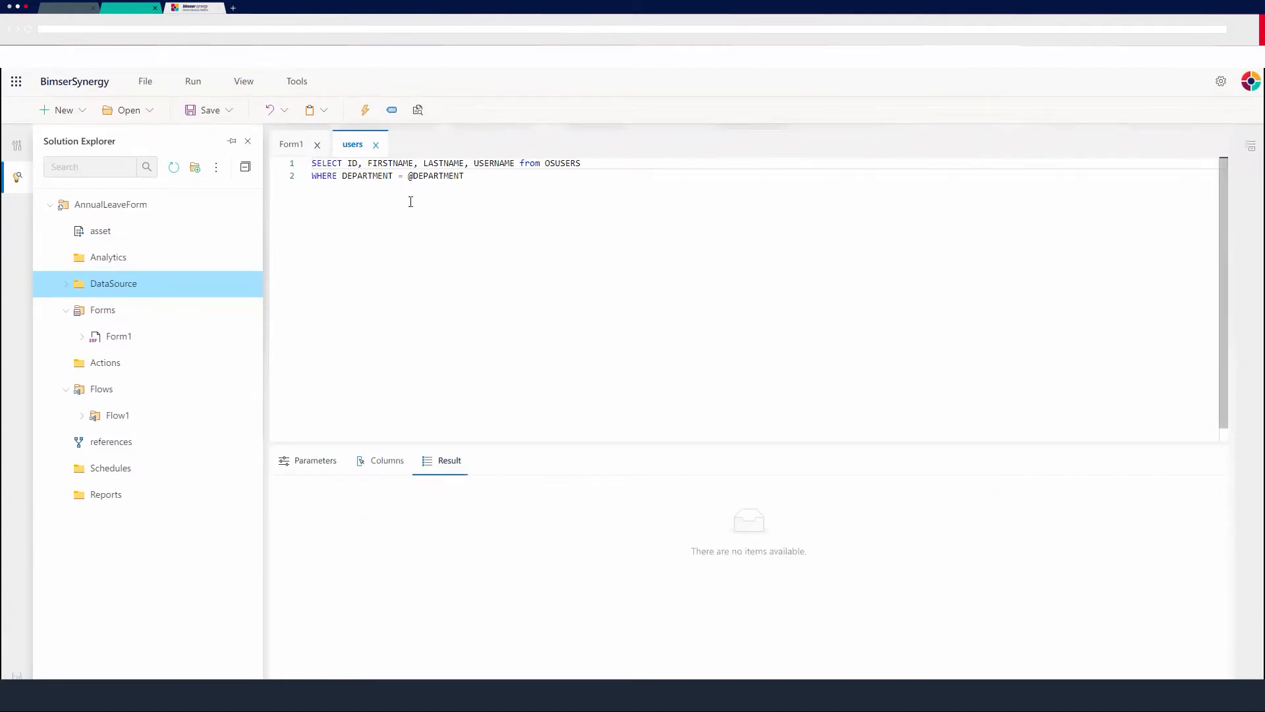
click(365, 110)
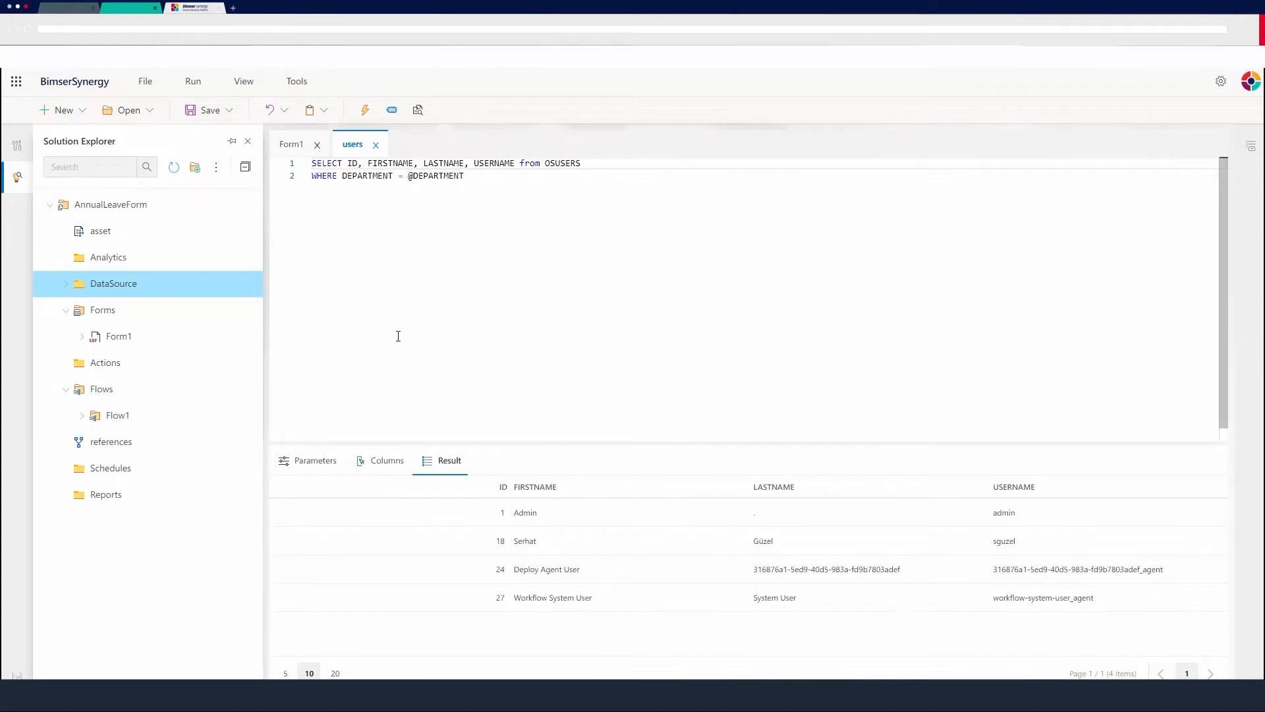
click(376, 145)
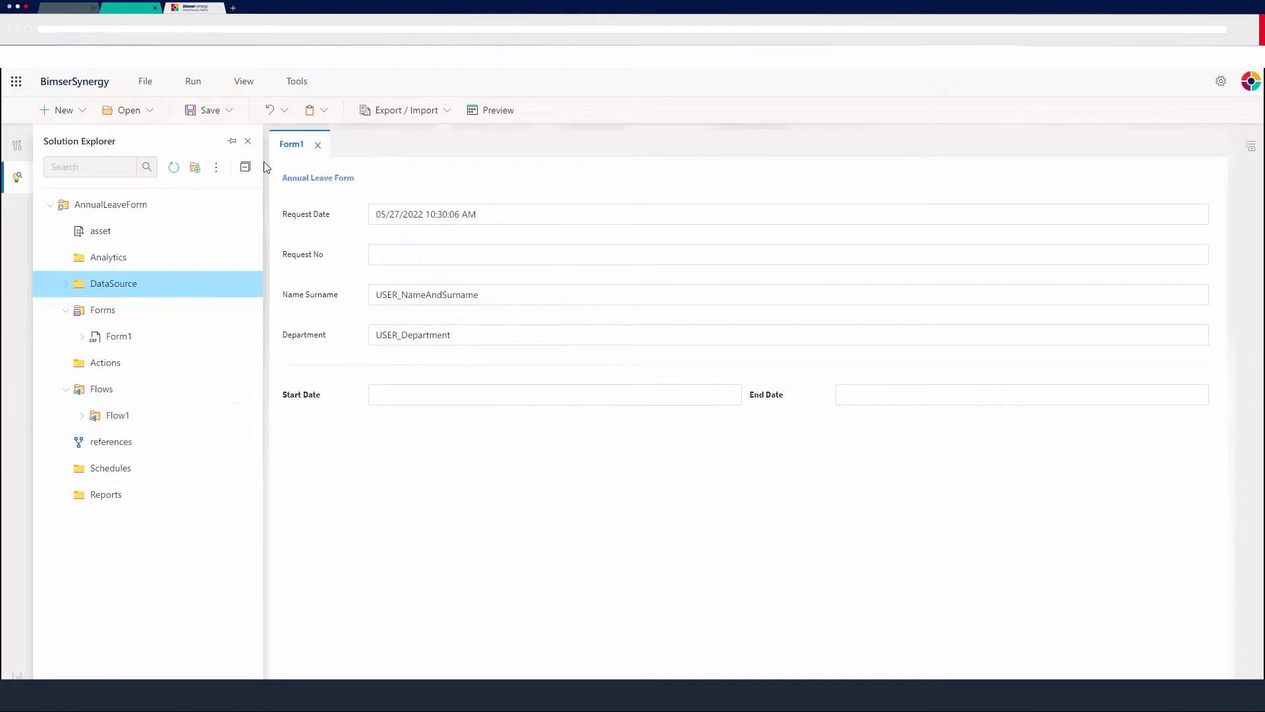
Add a Lookup control to the form below the Start Date and End Date fields.
click(17, 146)
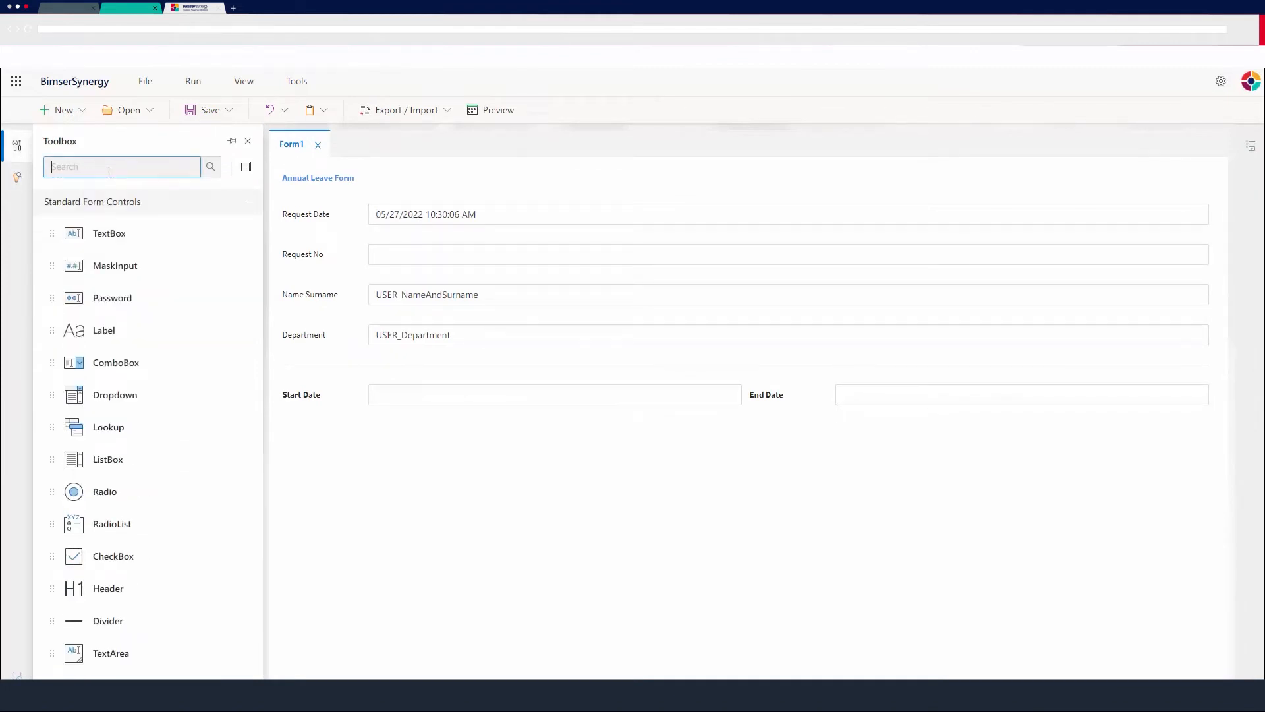
text(look)
drag(122, 224, 536, 454)
Set the new lookup's caption to Delegation and make the caption bold.
click(518, 448)
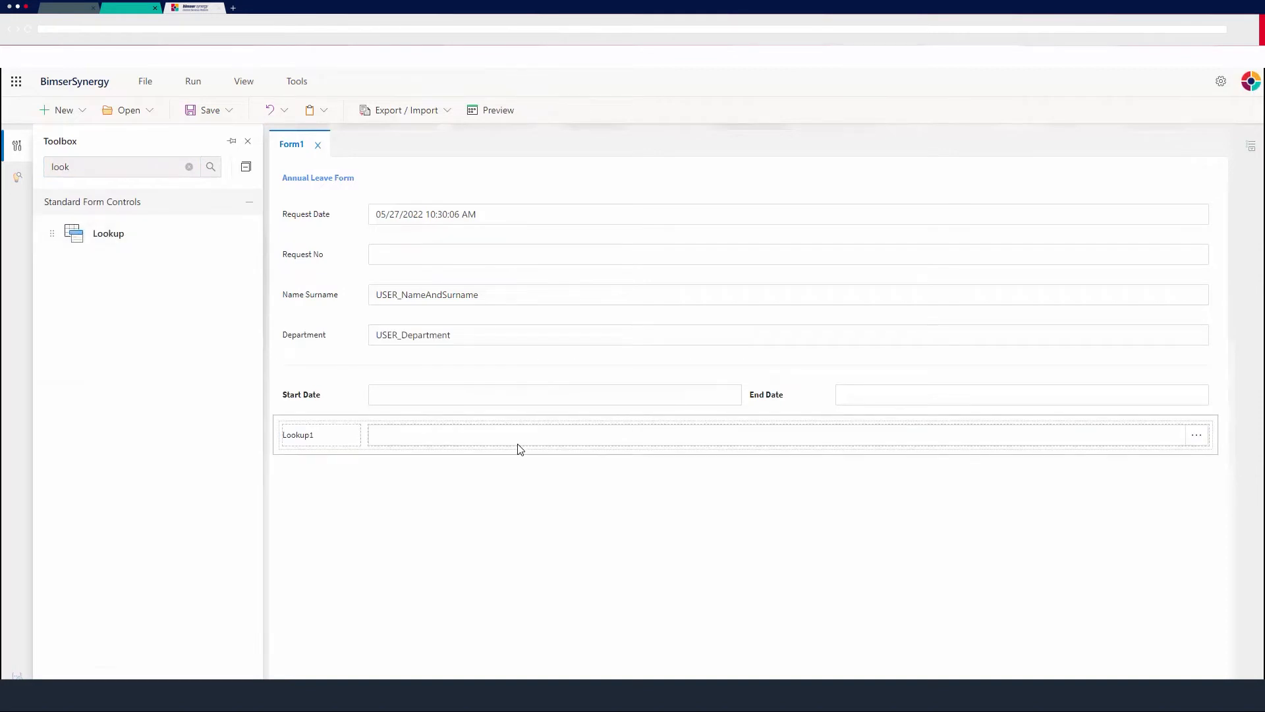
click(1080, 327)
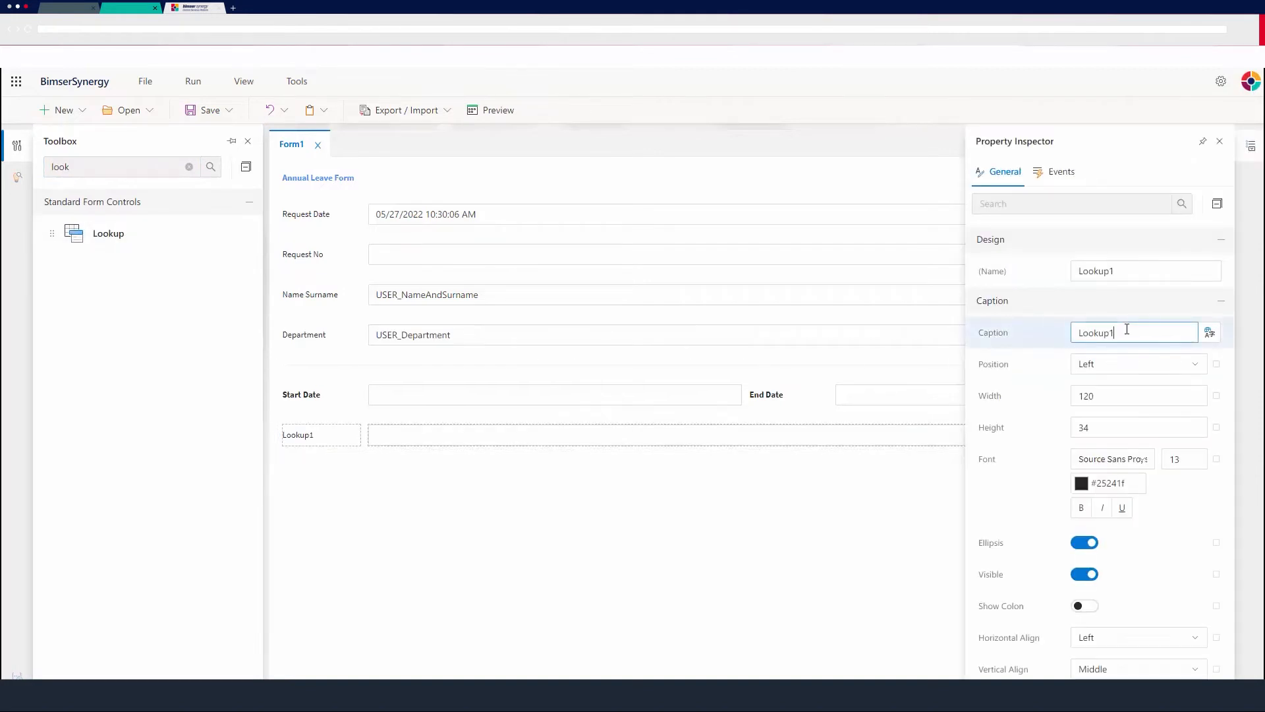
drag(1128, 331, 1040, 334)
text(Delegation)
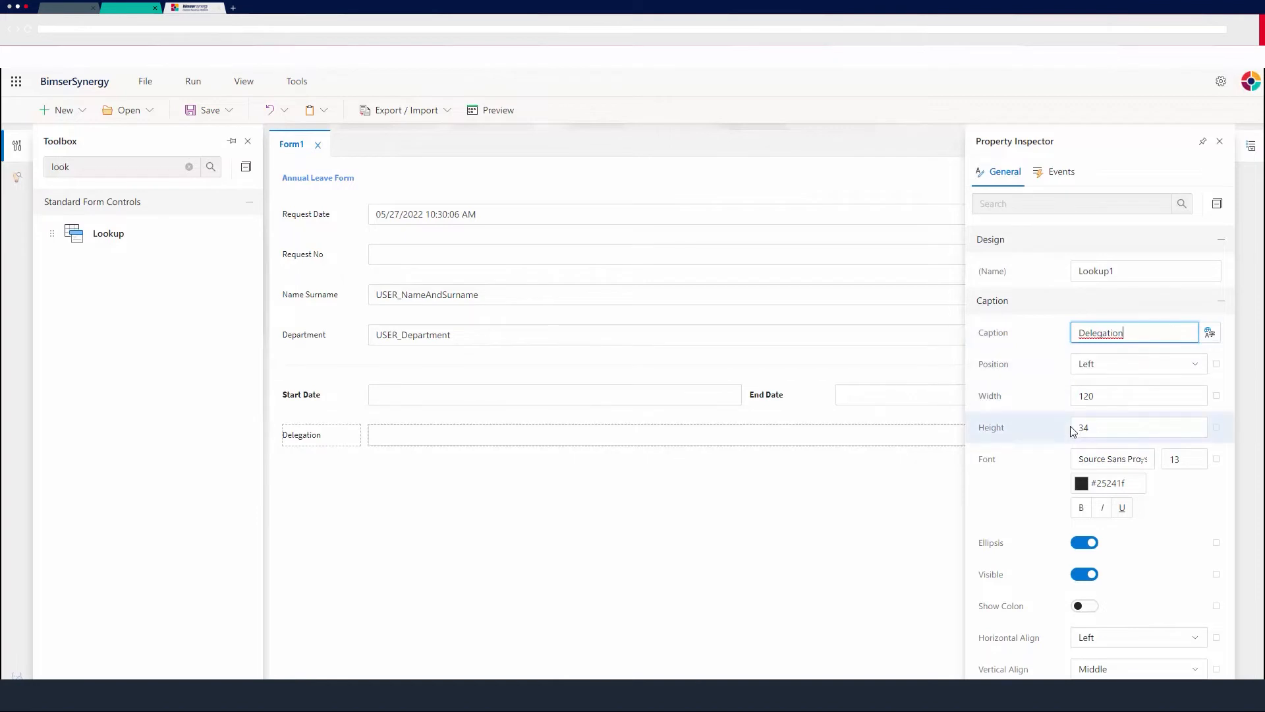
scroll(1074, 435, down, 1)
click(1084, 444)
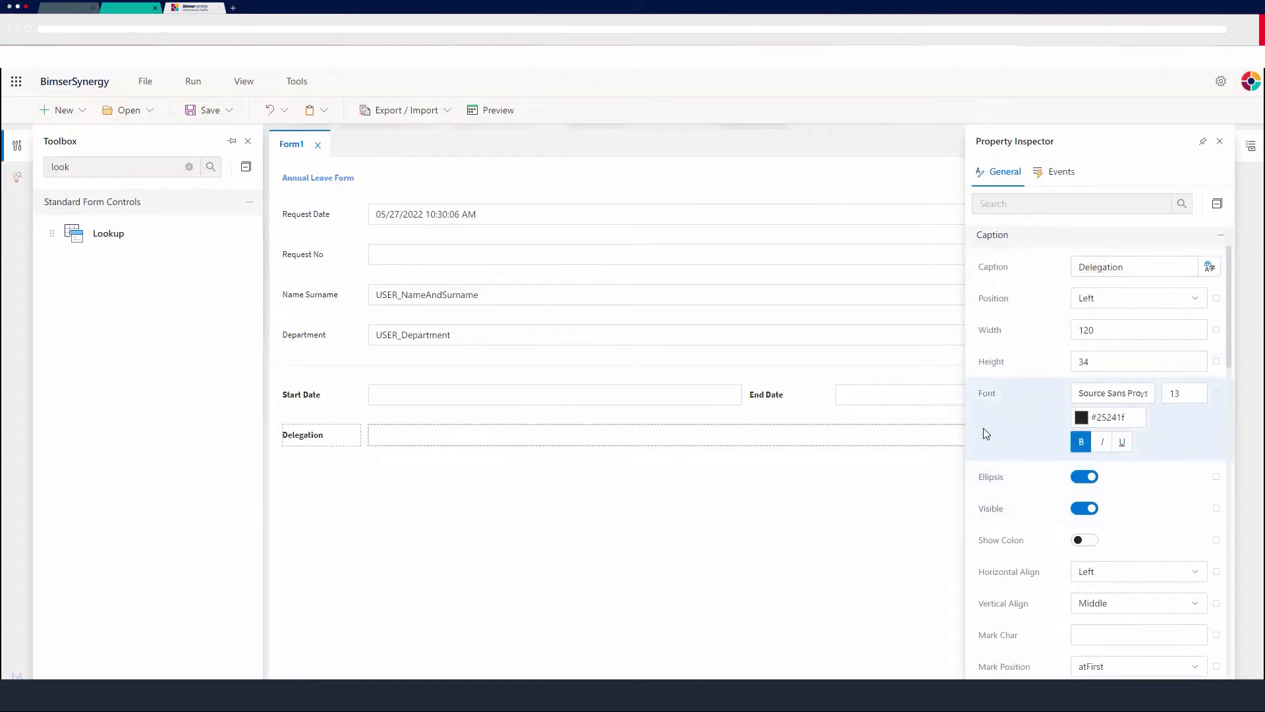
Assign the users query as the Delegation lookup's data source.
scroll(1094, 454, down, 2)
scroll(1120, 487, down, 1)
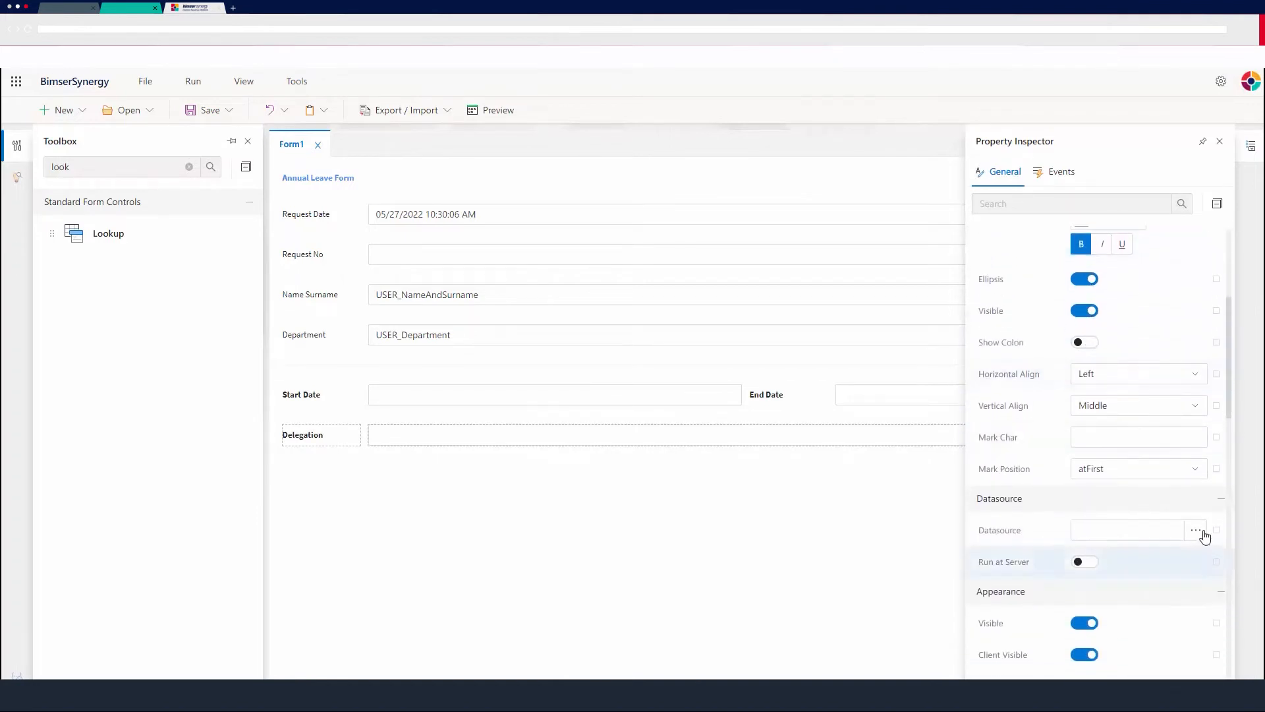
click(1200, 530)
click(596, 274)
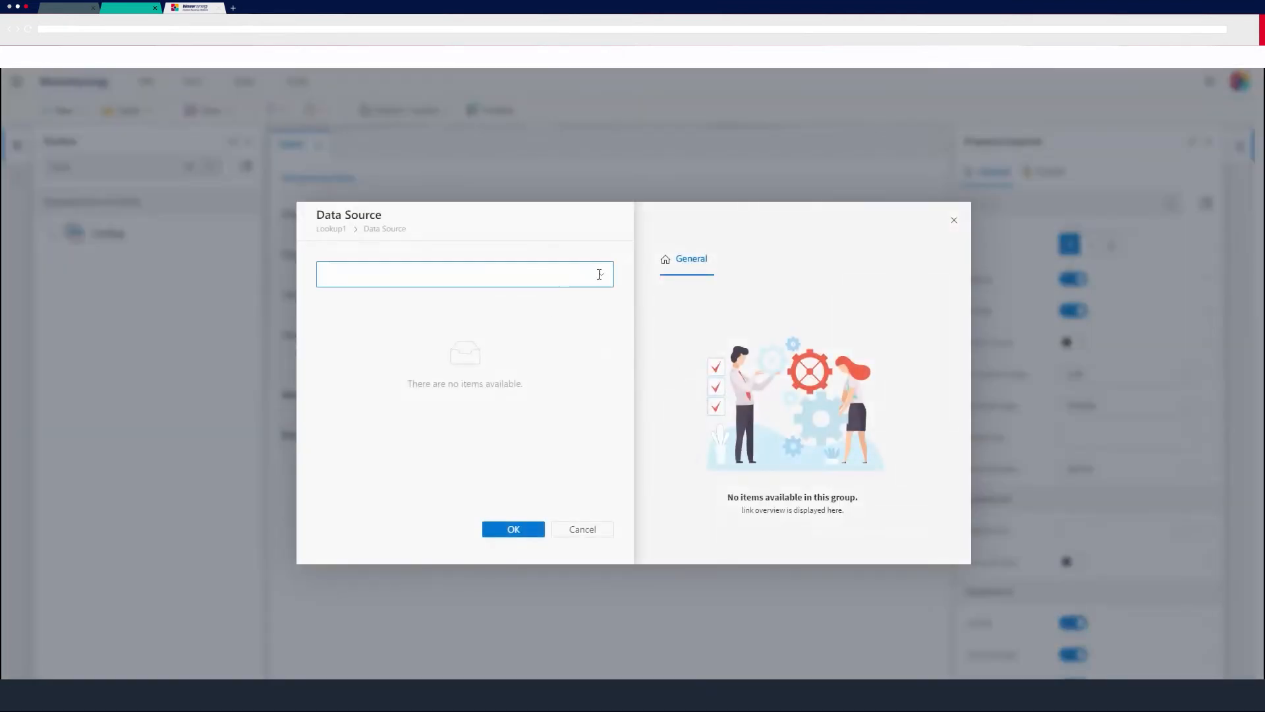
click(363, 306)
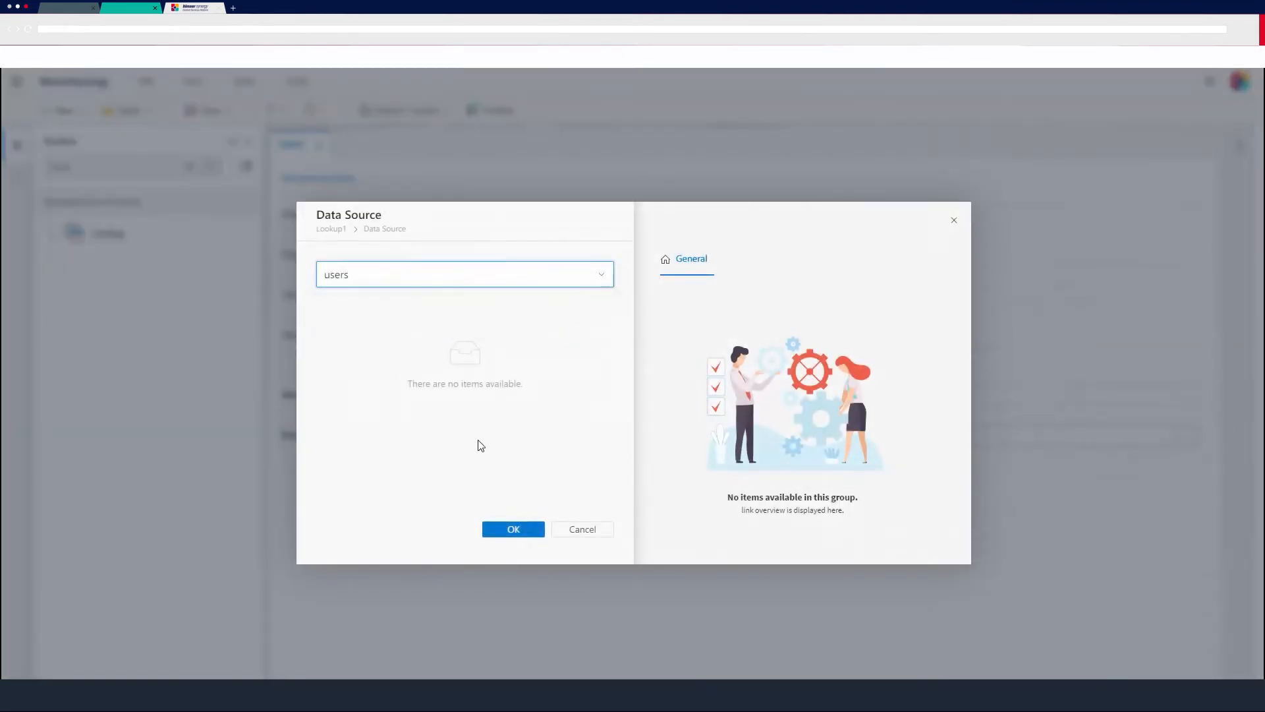
click(521, 529)
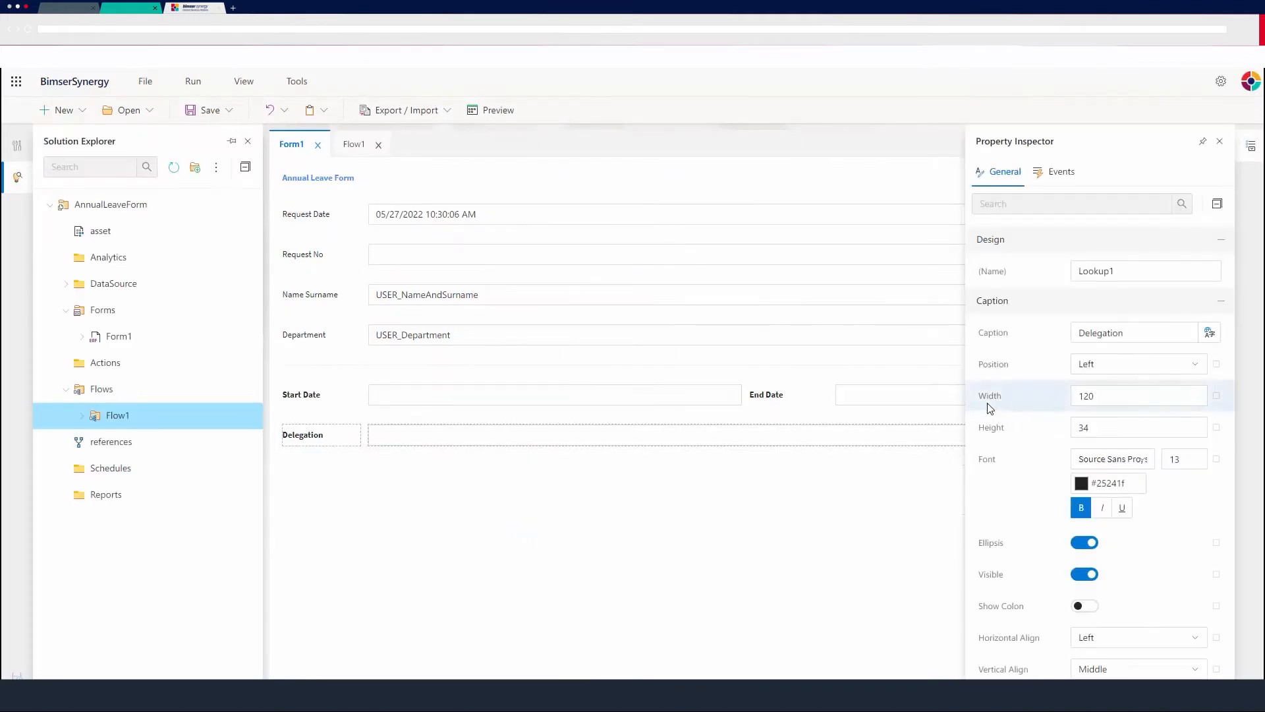
Generate all columns, ID, FIRSTNAME, LASTNAME and USERNAME, for the Delegation lookup.
scroll(1032, 404, down, 5)
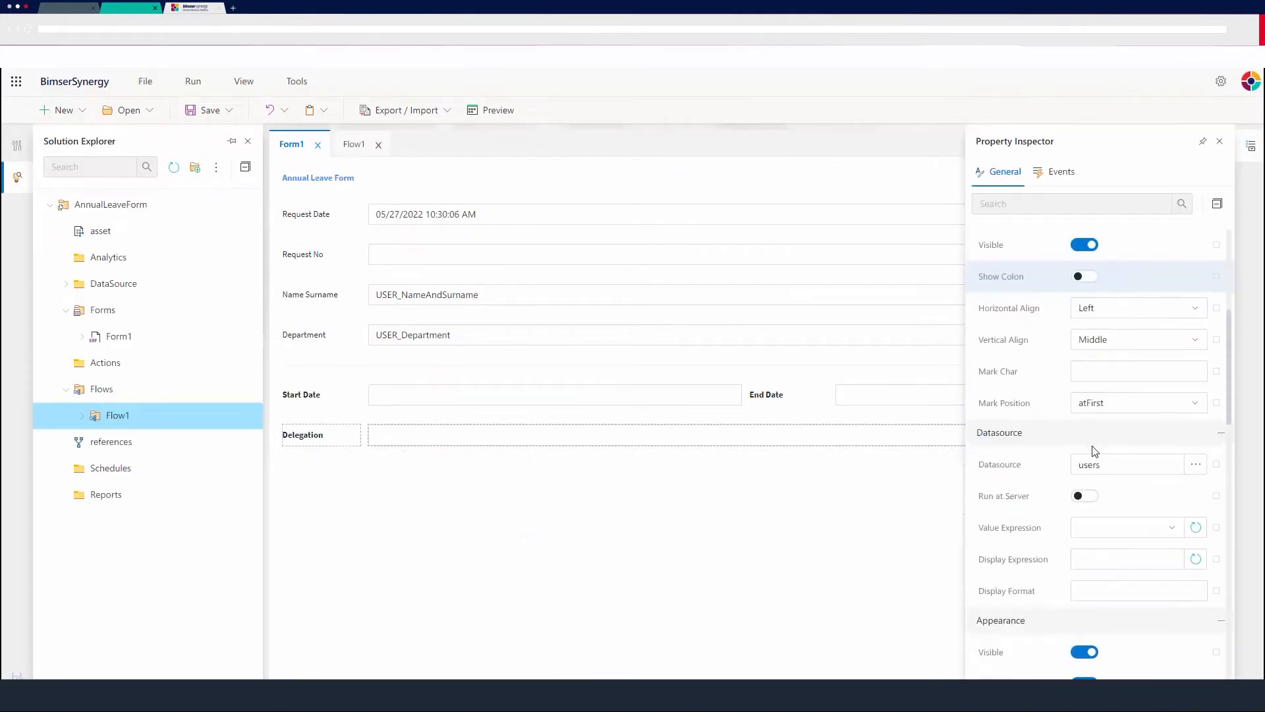
scroll(1094, 451, down, 2)
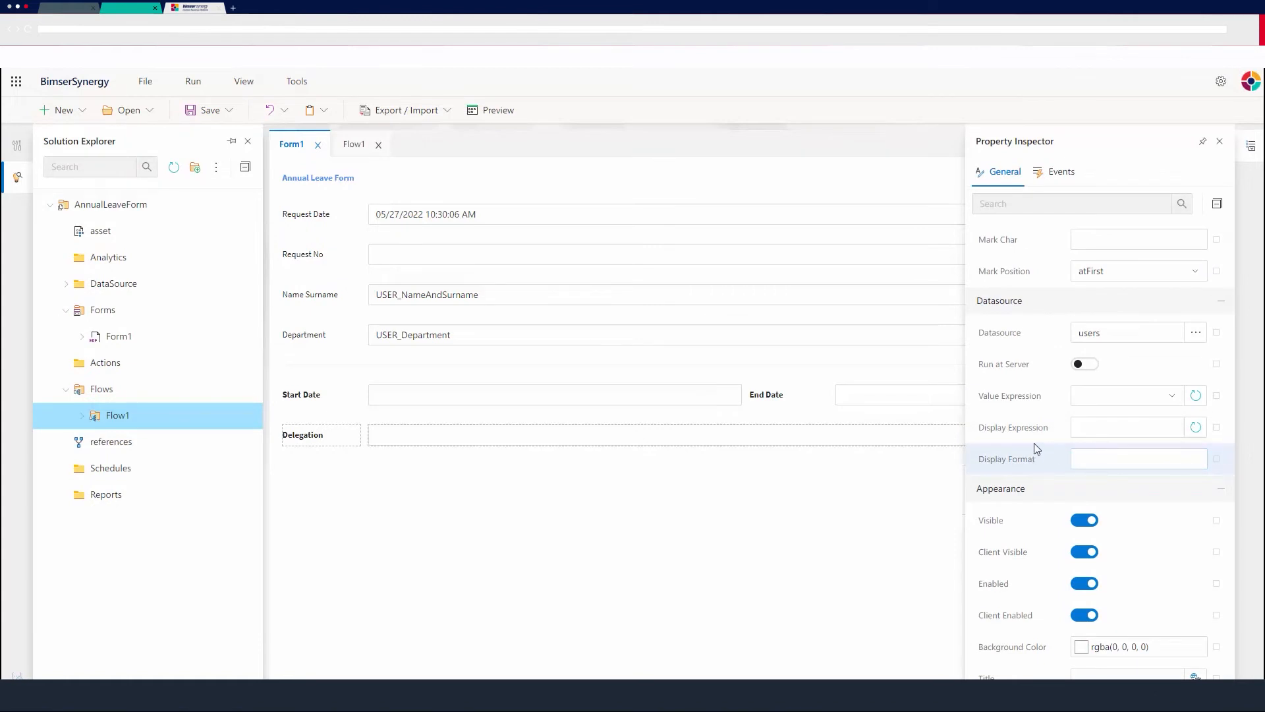
scroll(1049, 382, down, 1)
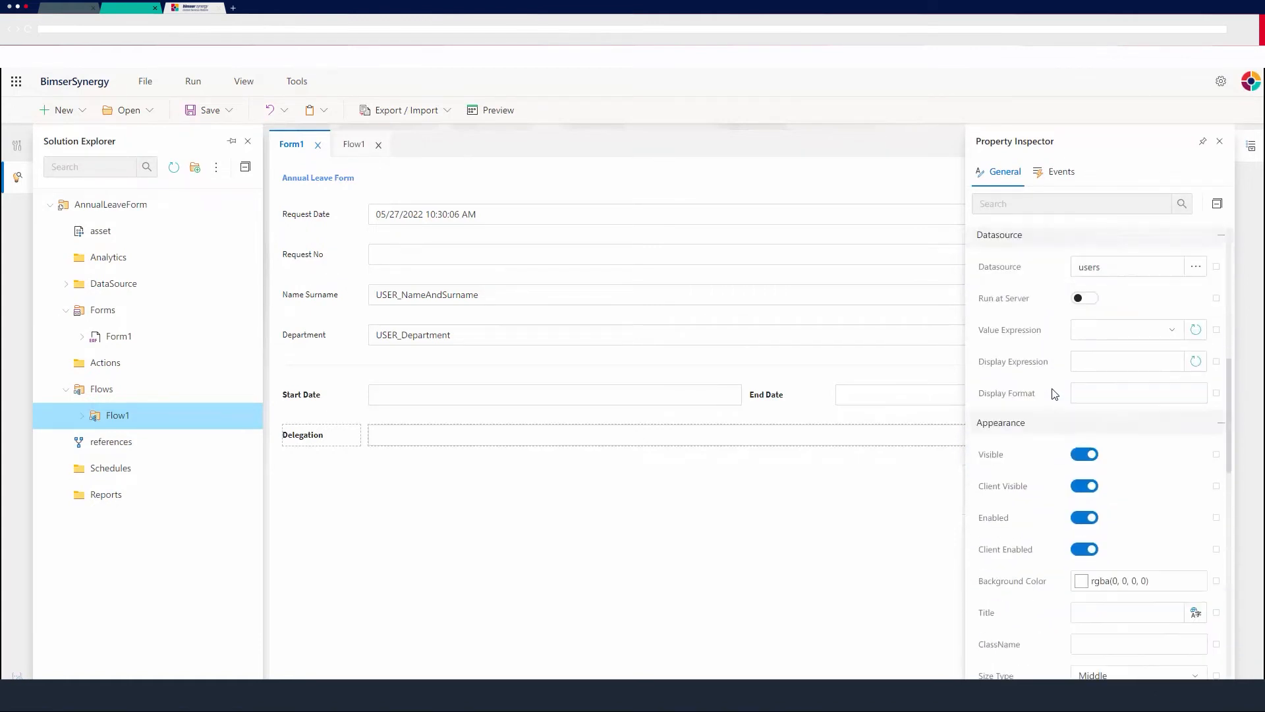
scroll(1054, 394, down, 6)
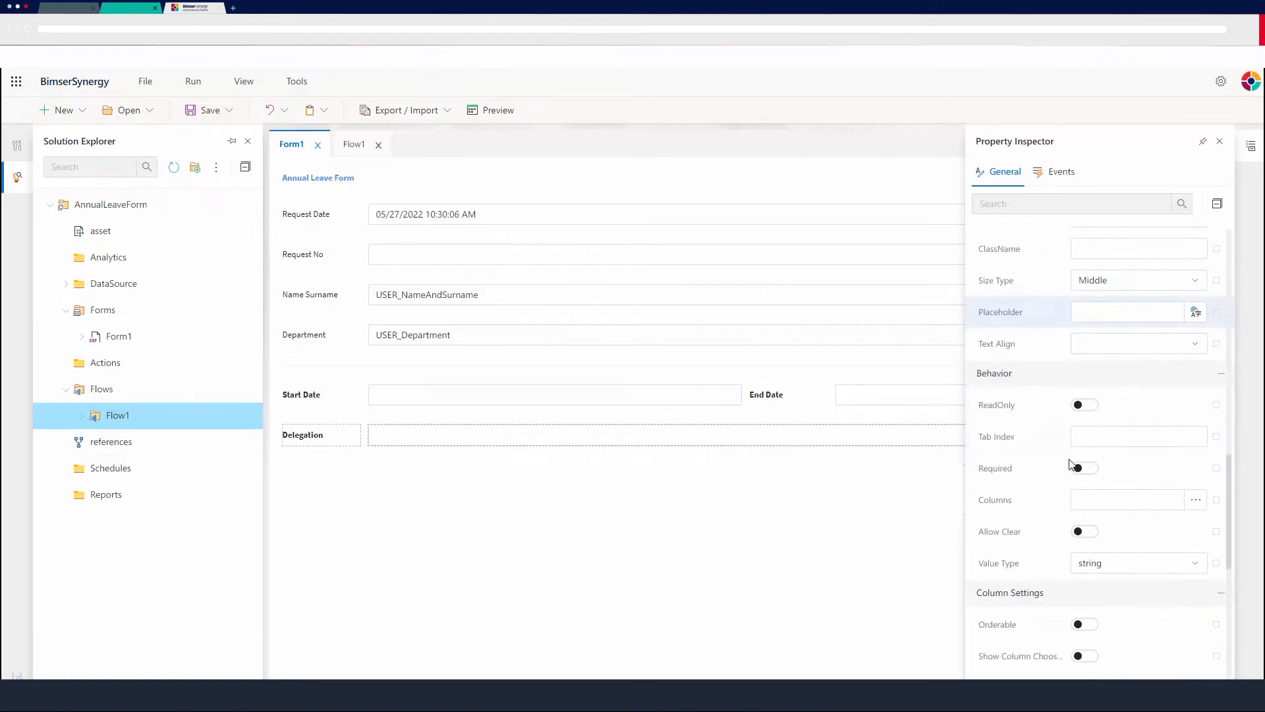
click(1196, 500)
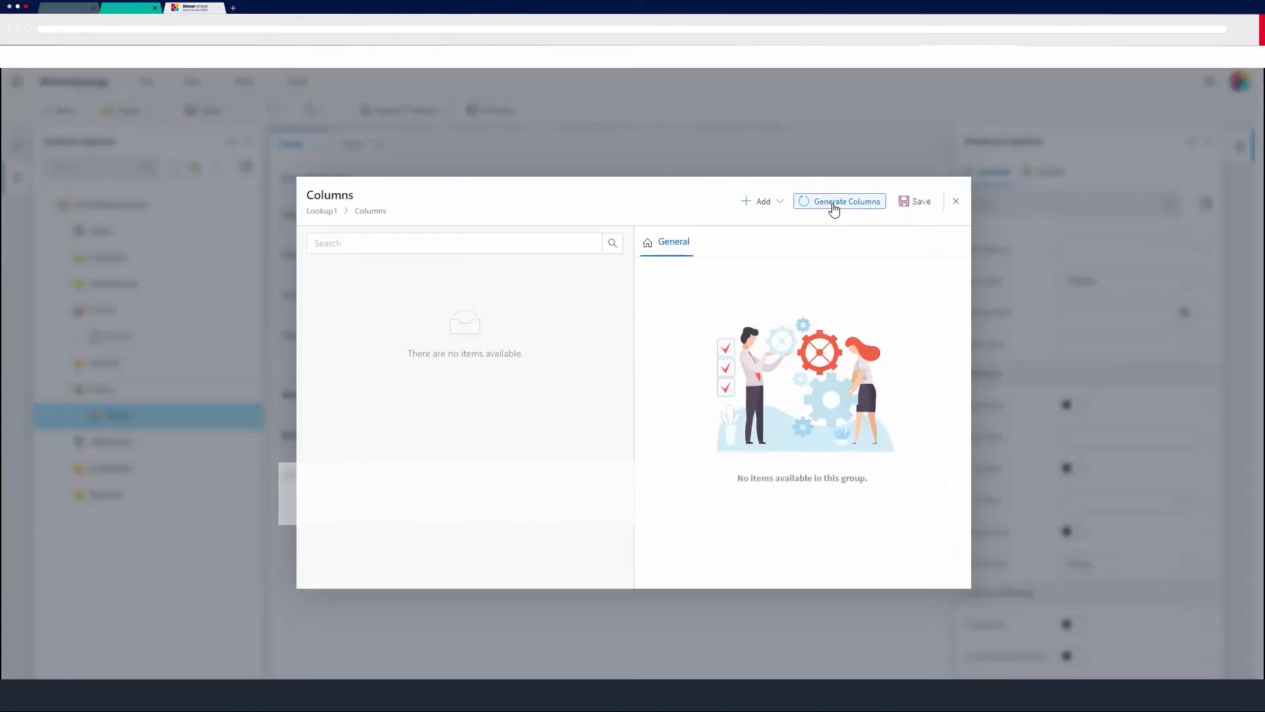
click(834, 209)
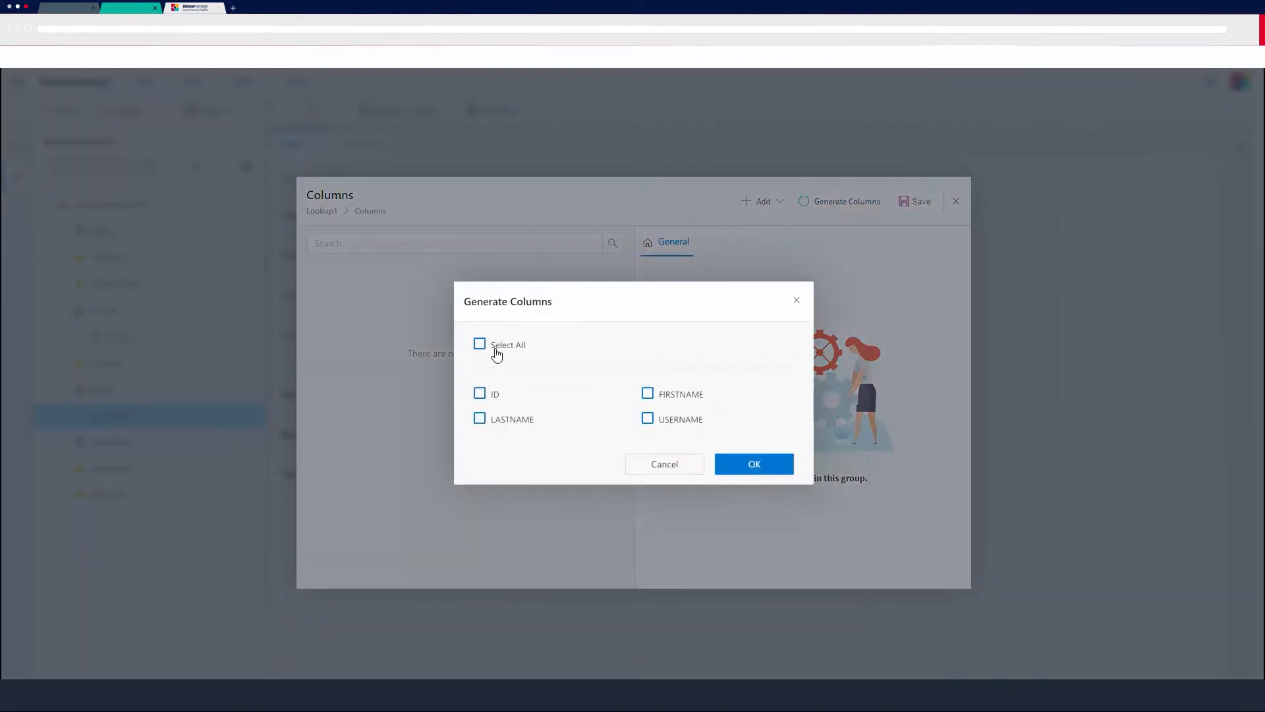
click(495, 349)
click(751, 465)
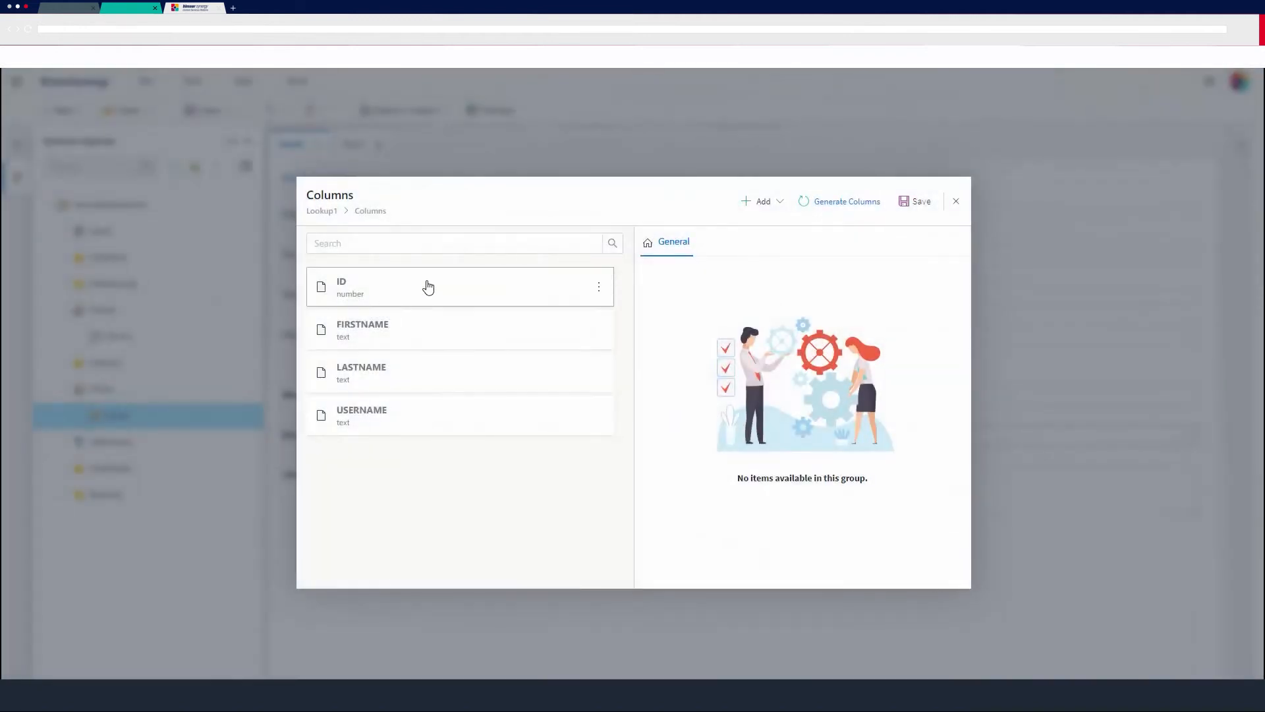
Mark the ID column of the Delegation lookup as the primary key and save the column definitions.
click(493, 288)
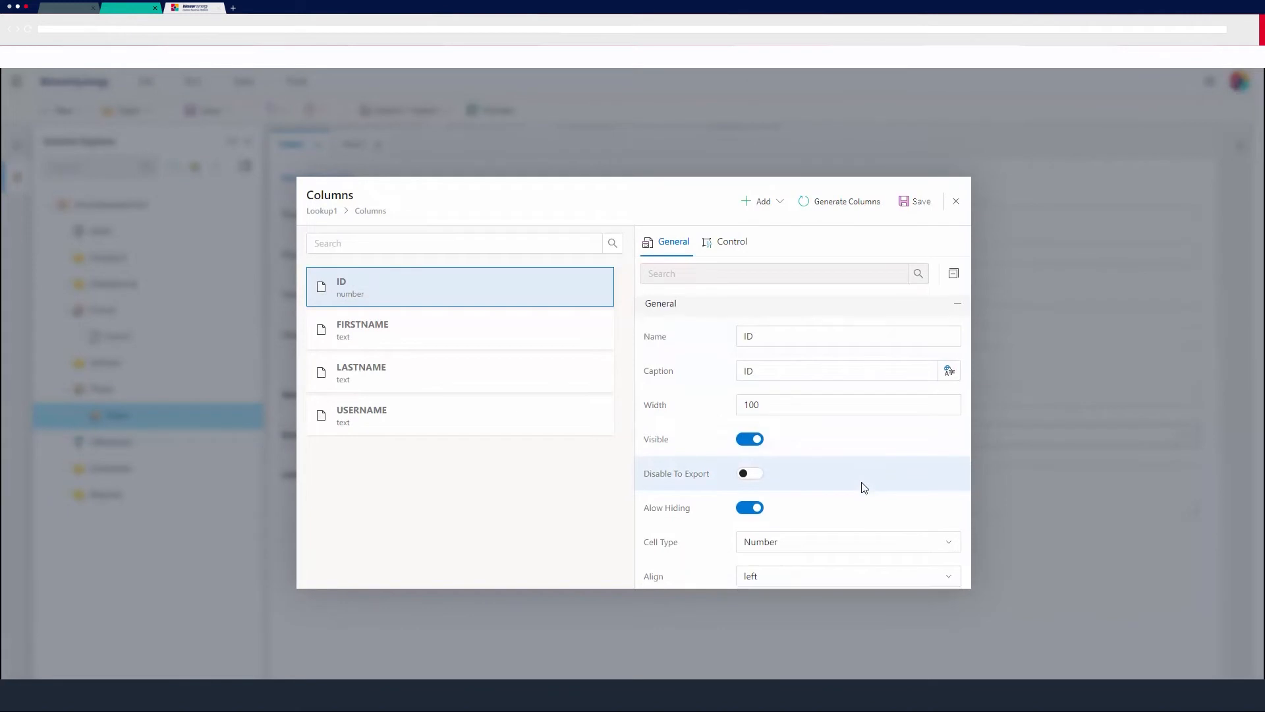
scroll(864, 487, down, 2)
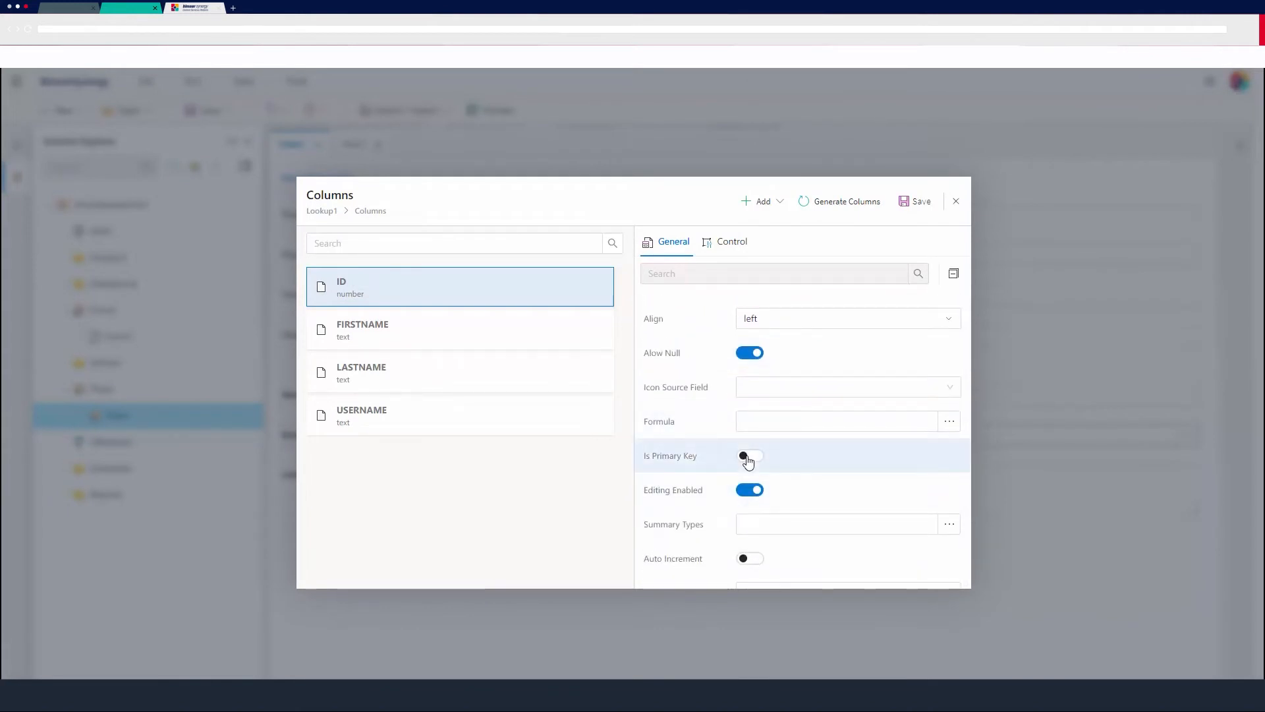
click(748, 458)
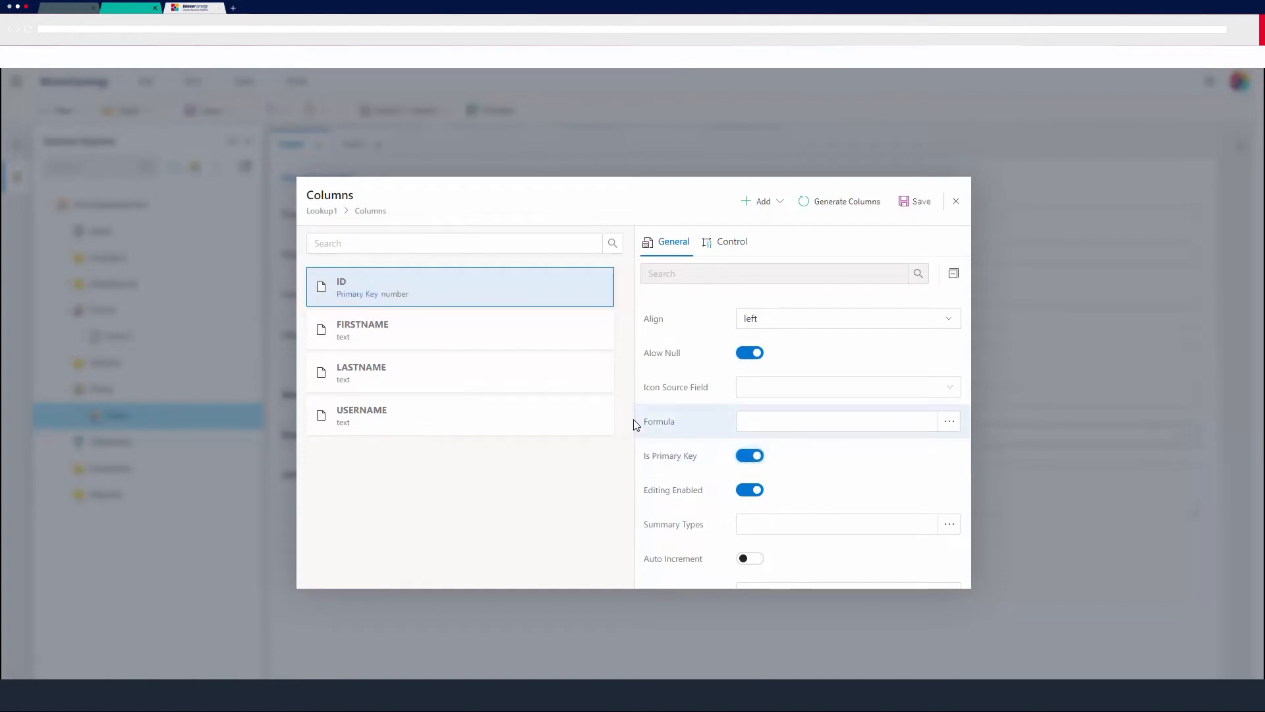
scroll(789, 454, up, 2)
scroll(788, 455, up, 2)
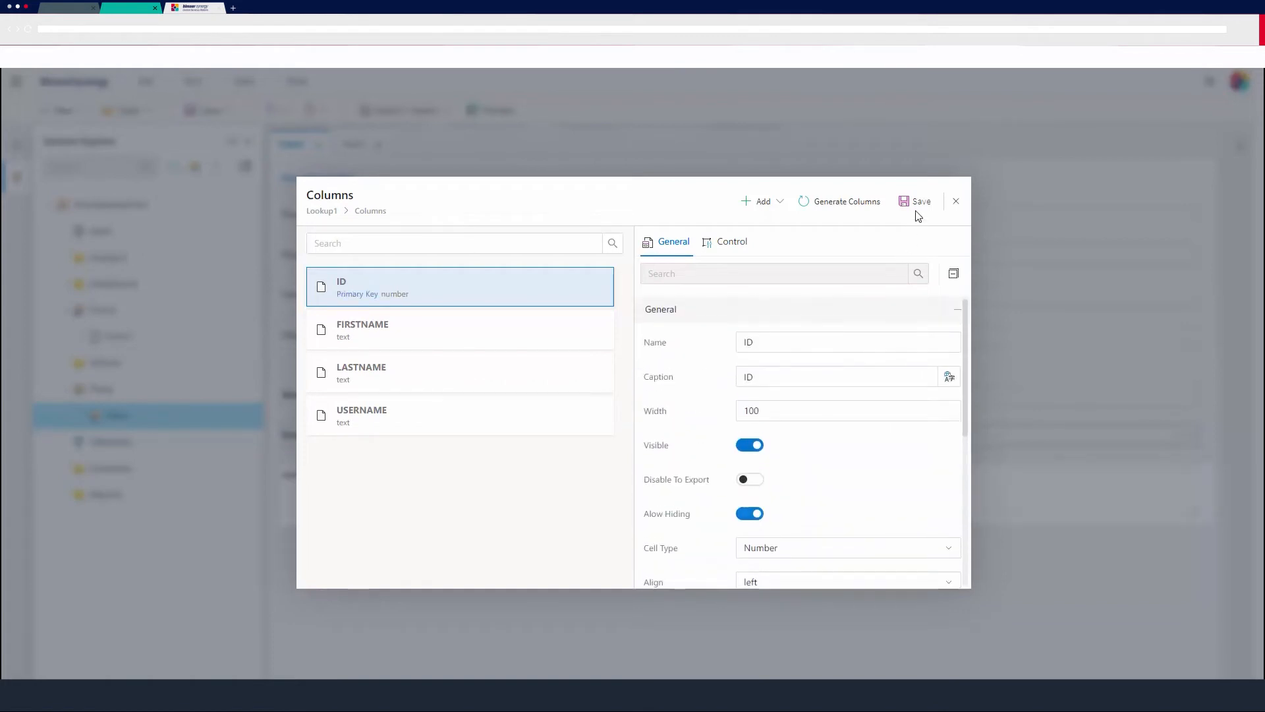
click(916, 201)
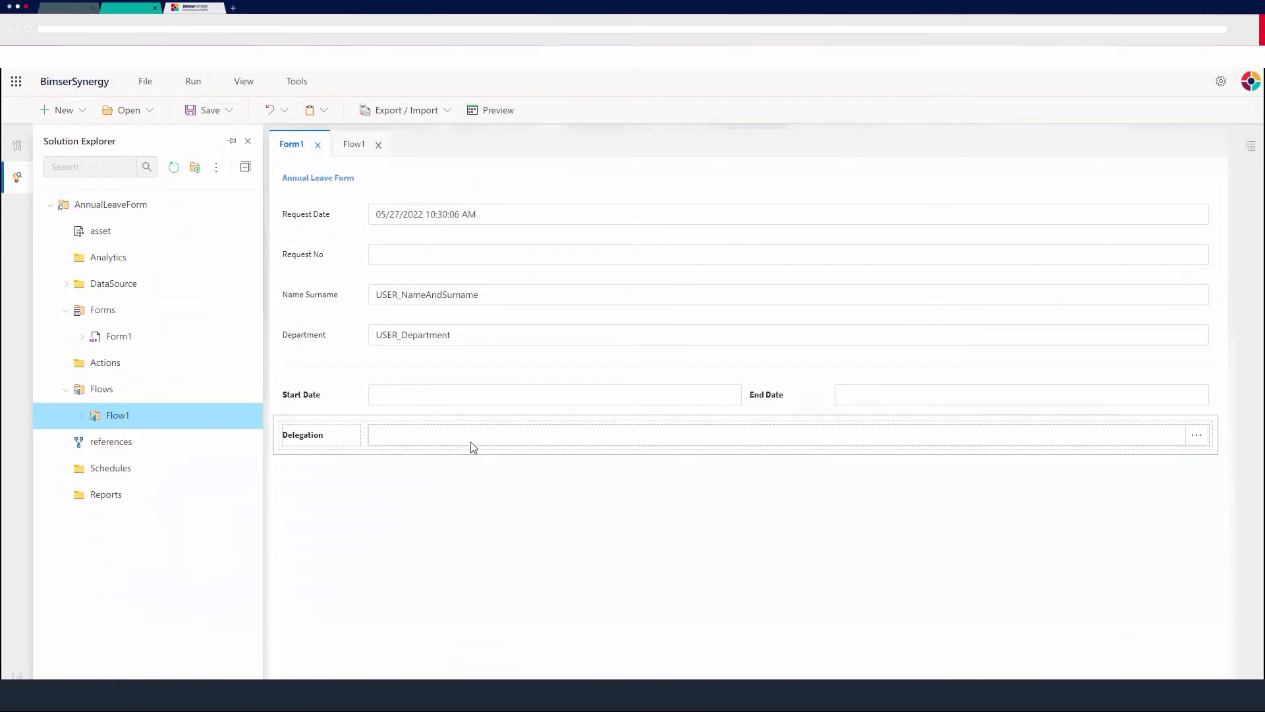
Set the Delegation lookup's value expression to ID and its display expression to FIRSTNAME and LASTNAME.
click(477, 440)
scroll(1147, 501, down, 5)
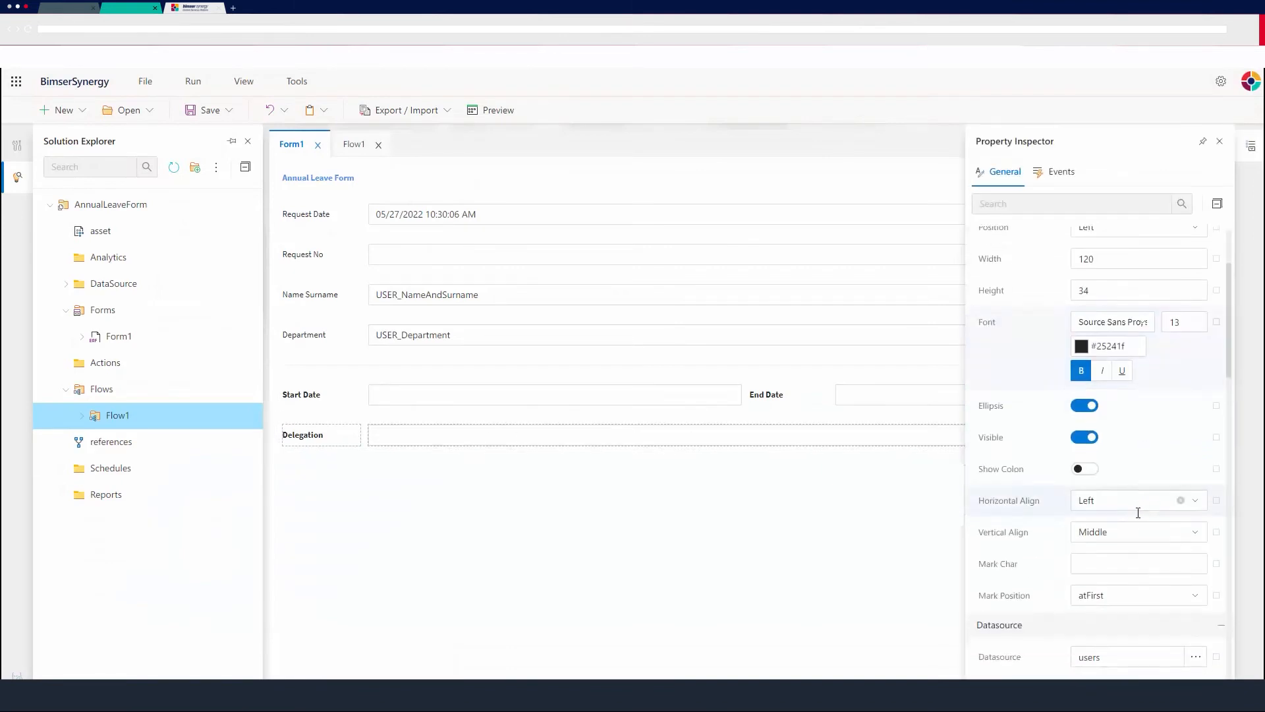
click(1170, 461)
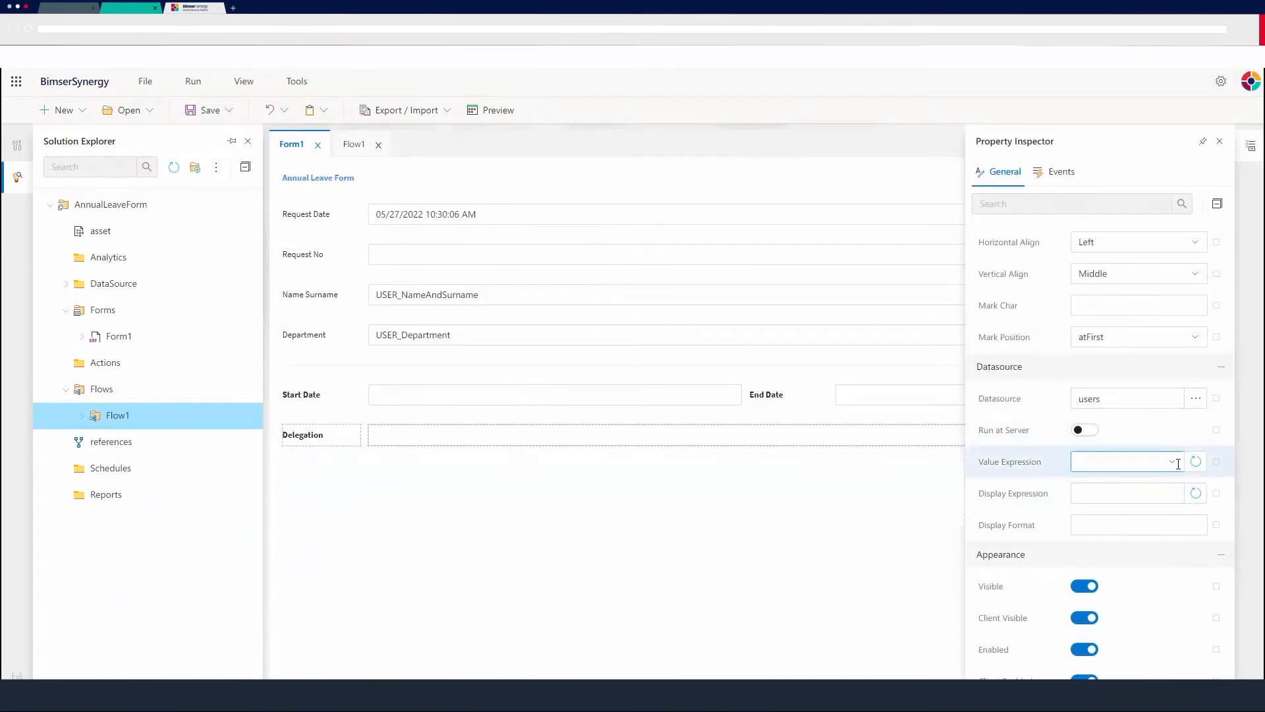
click(1087, 488)
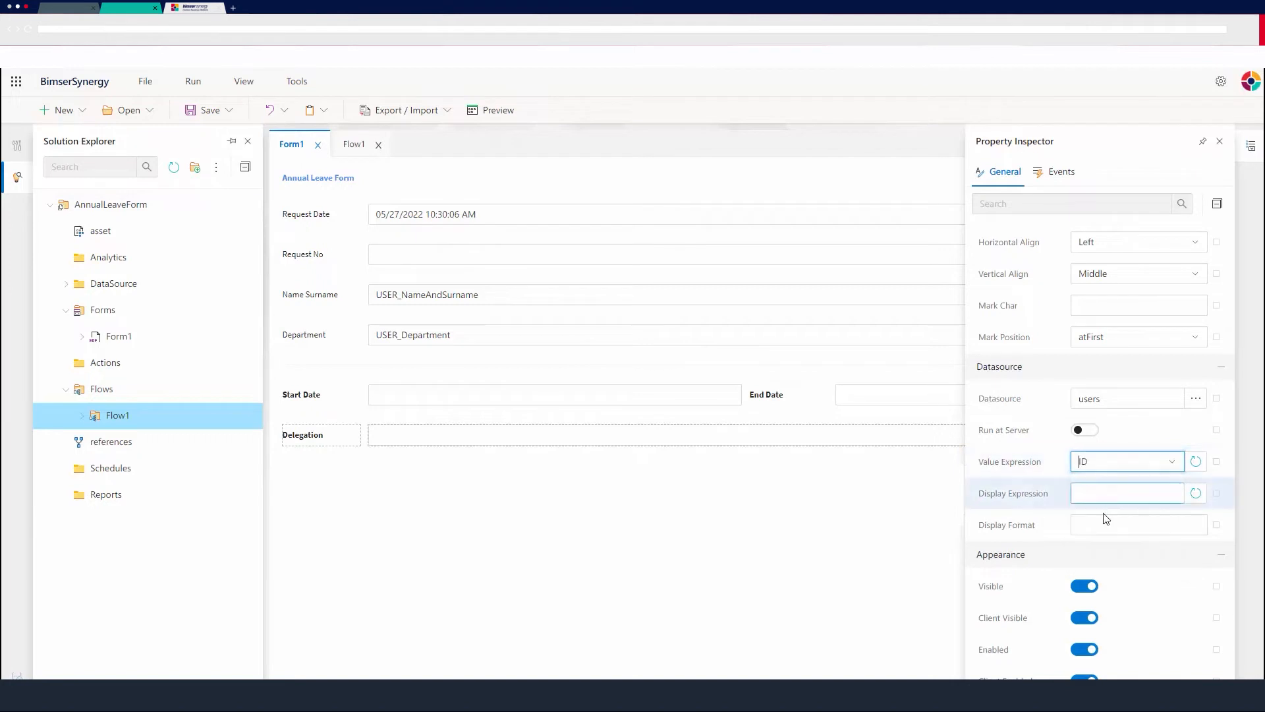
click(1100, 496)
click(1114, 539)
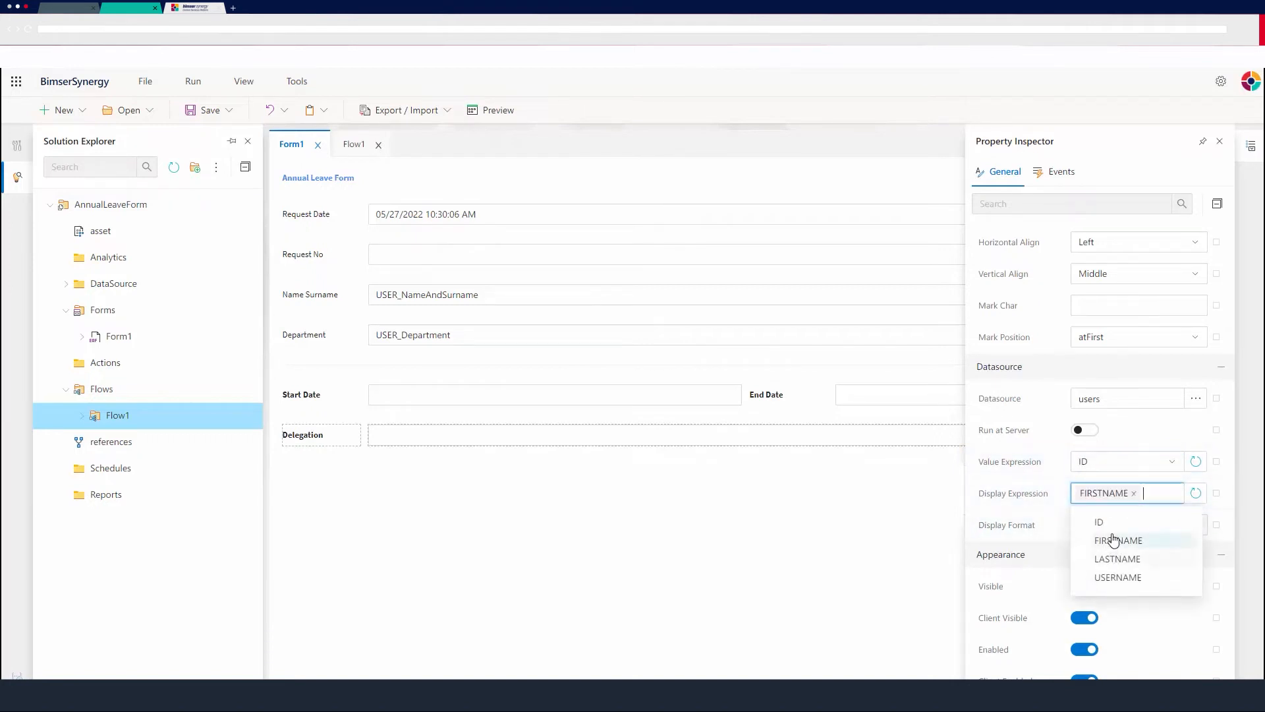
click(1113, 559)
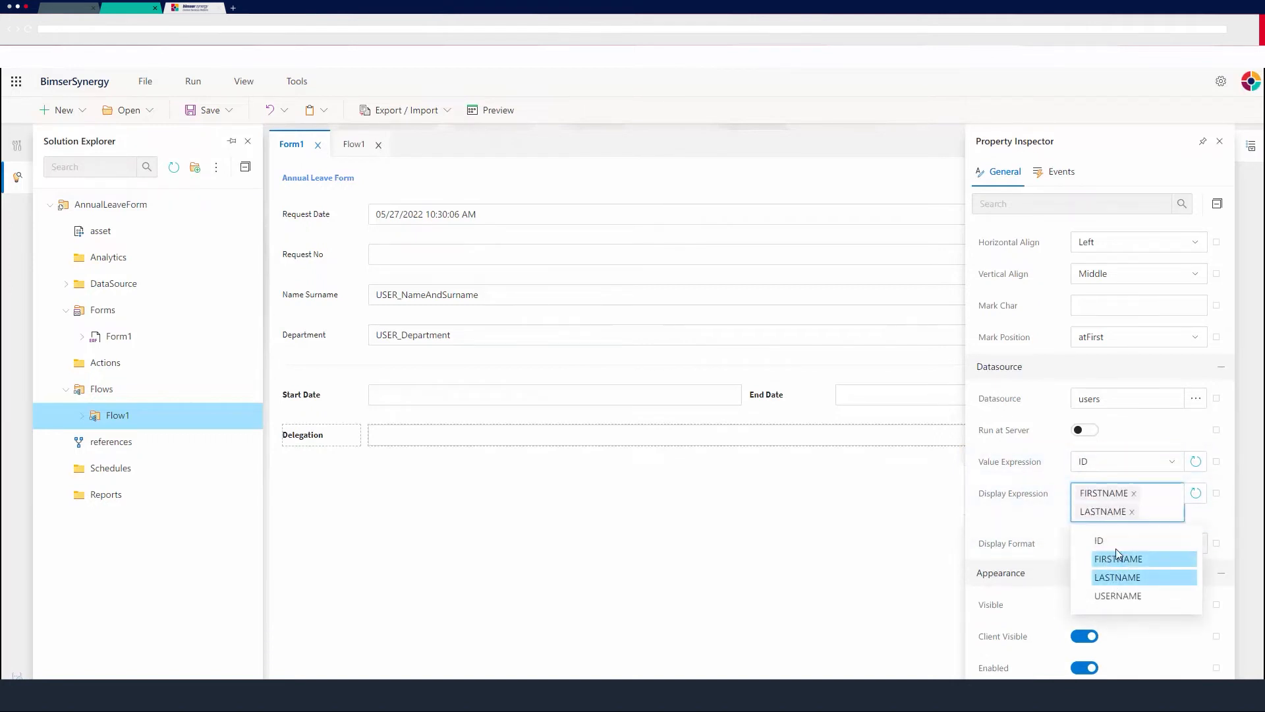
click(1172, 510)
scroll(1129, 541, down, 3)
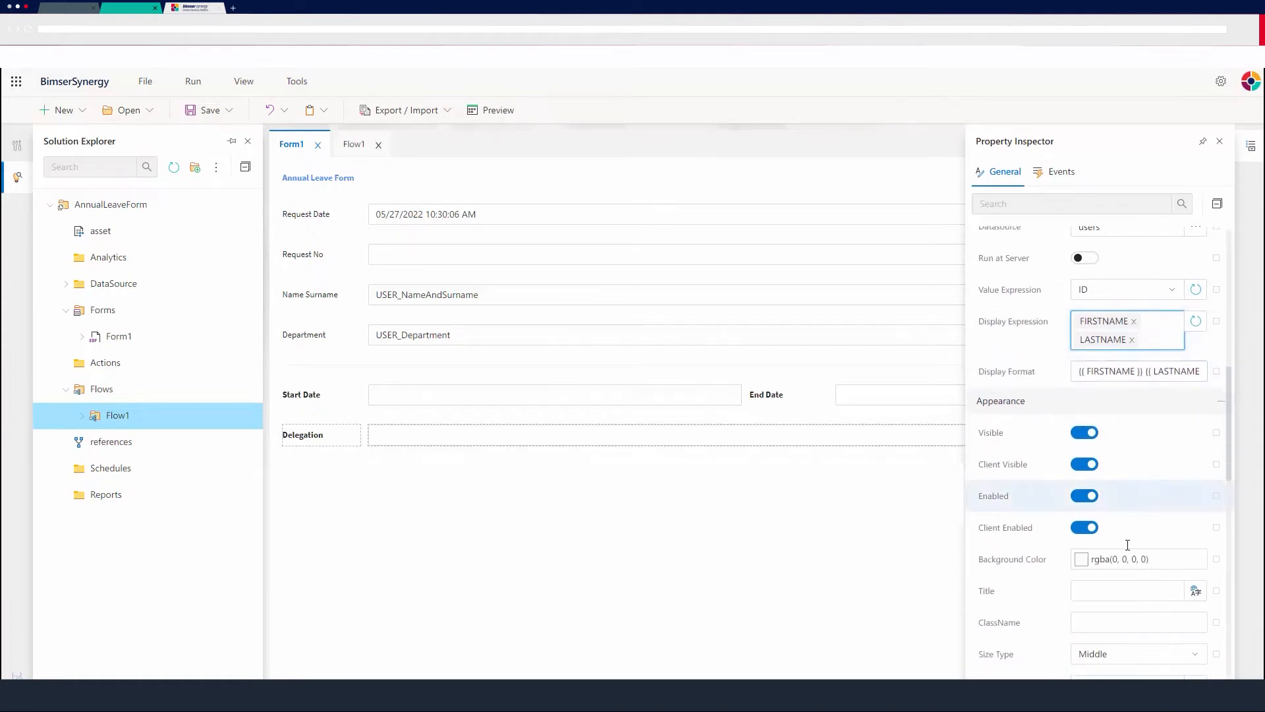
scroll(1123, 537, up, 3)
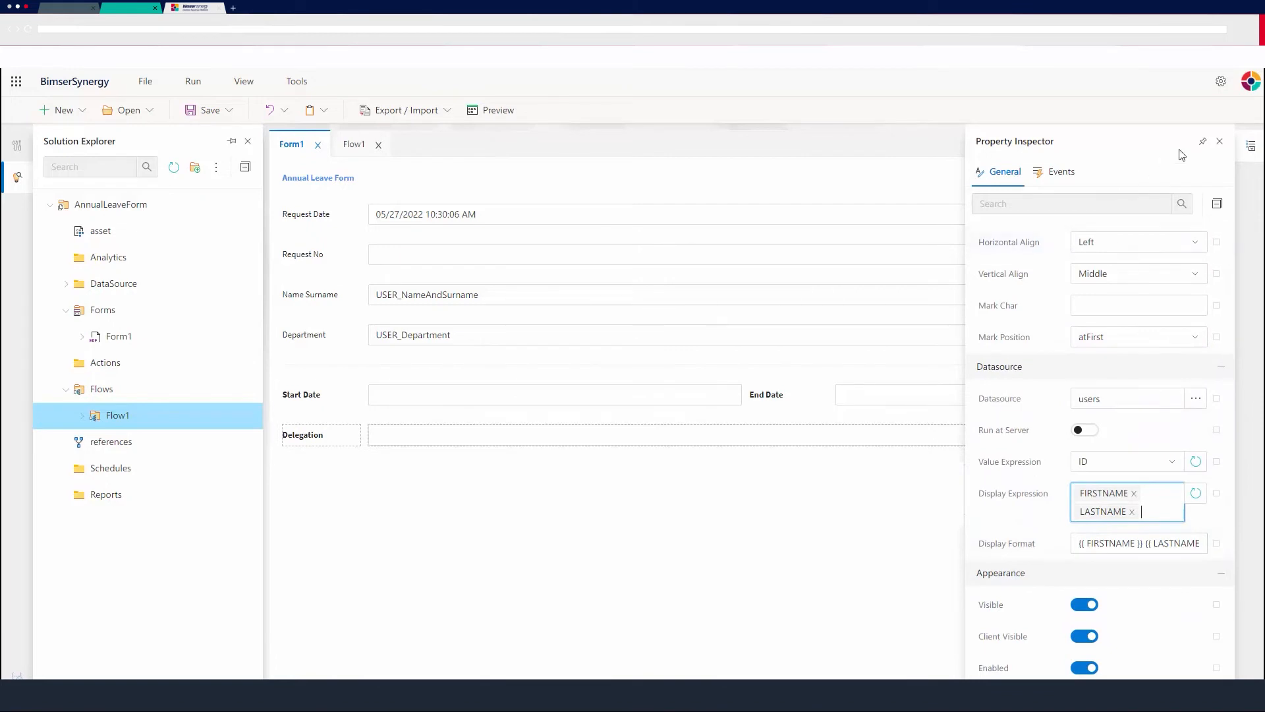
click(1222, 143)
click(1222, 143)
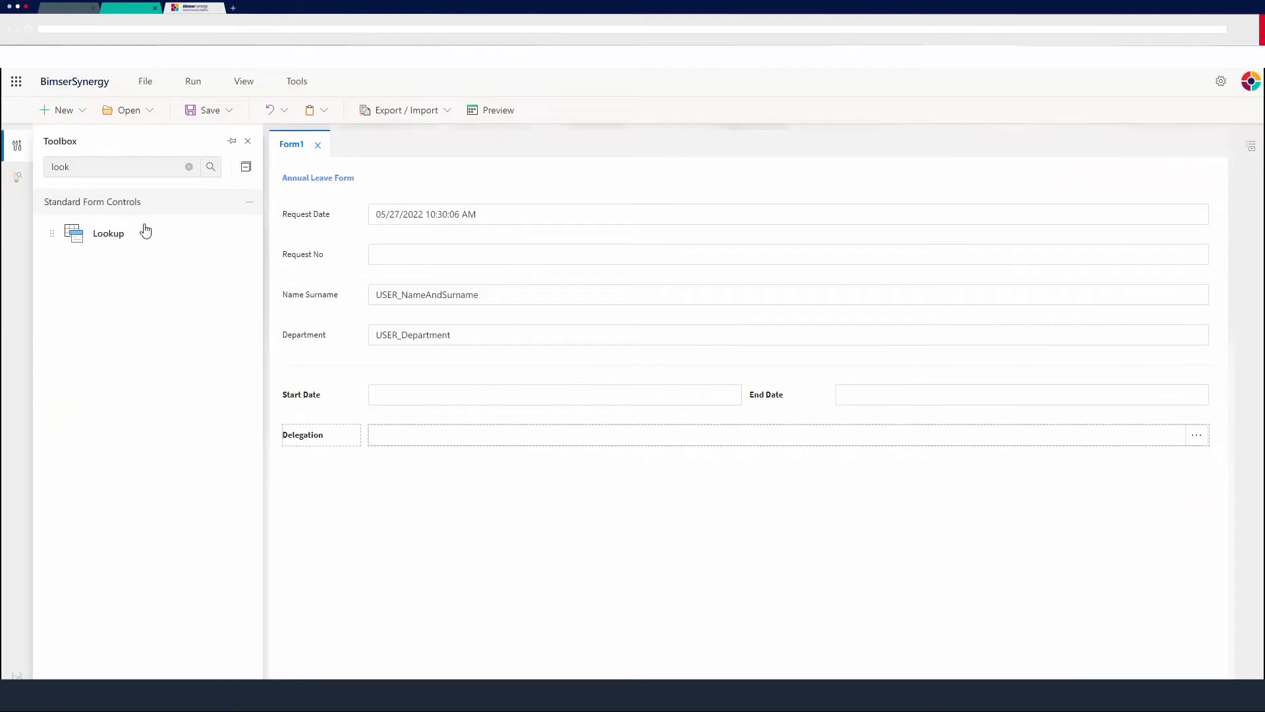
Find the TextArea control and add it to the form below the Delegation lookup.
click(125, 160)
key(ctrl+a)
key(BackSpace)
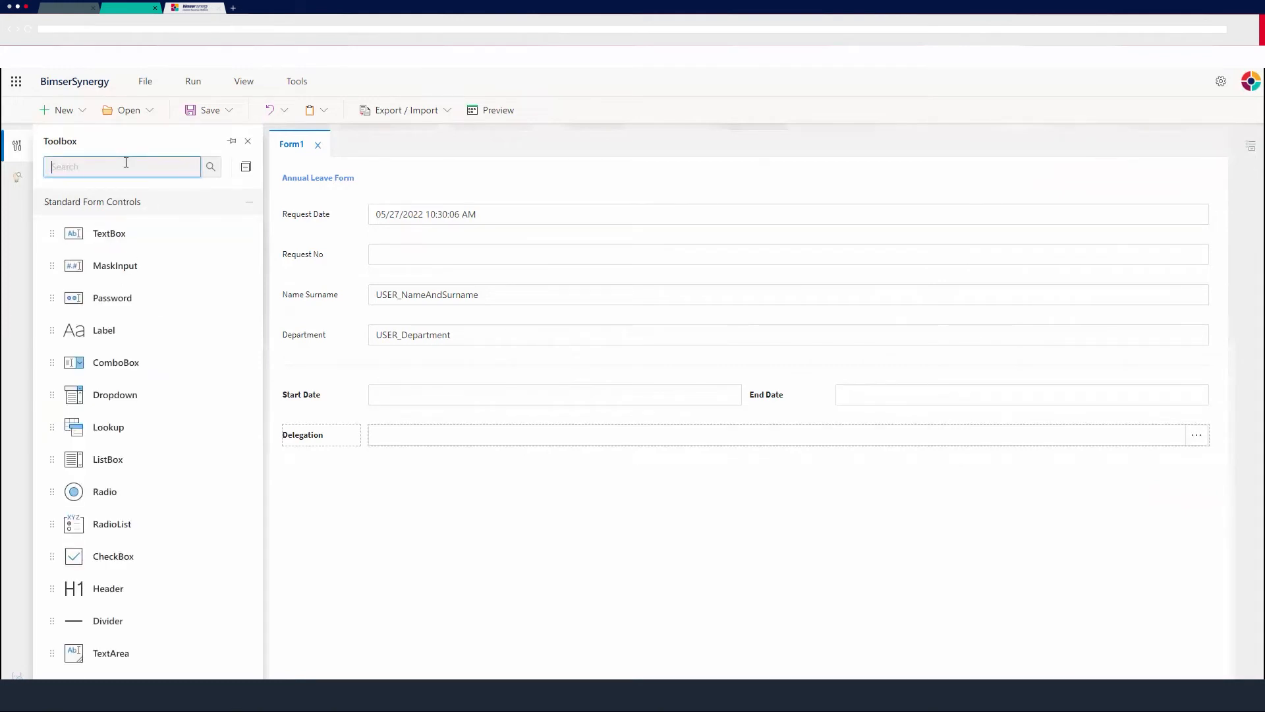
text(text)
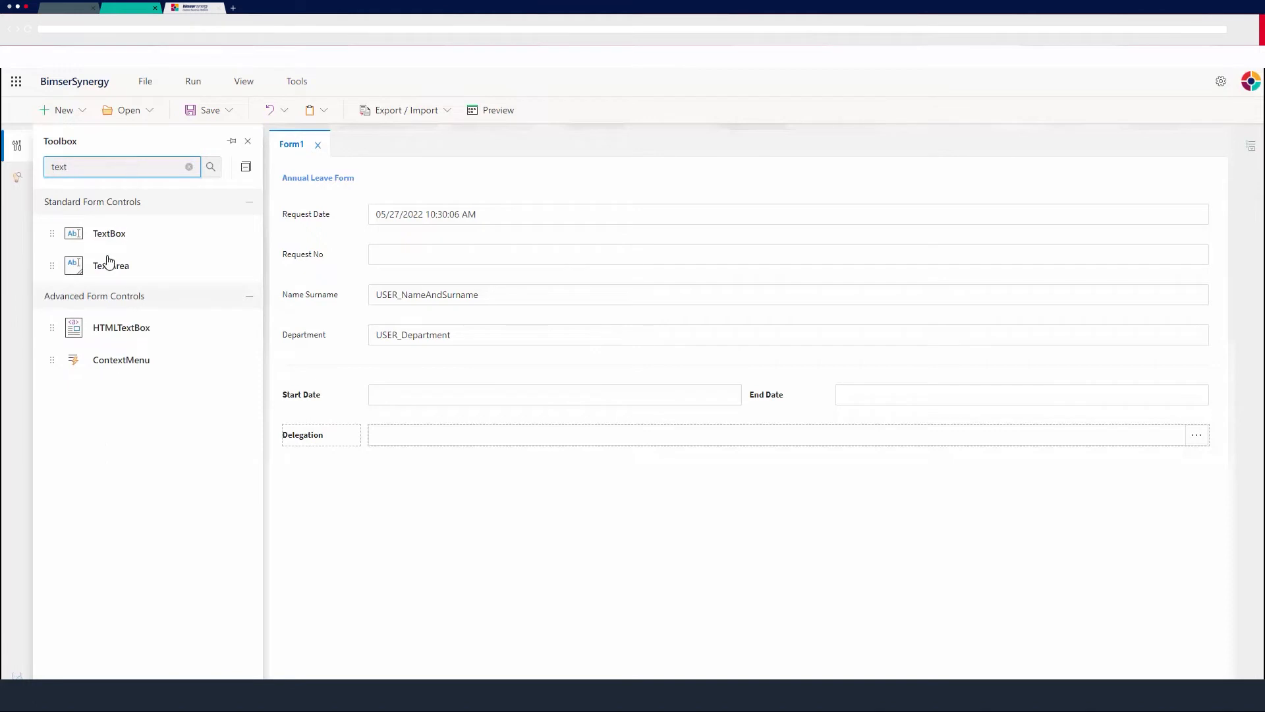
drag(108, 262, 403, 488)
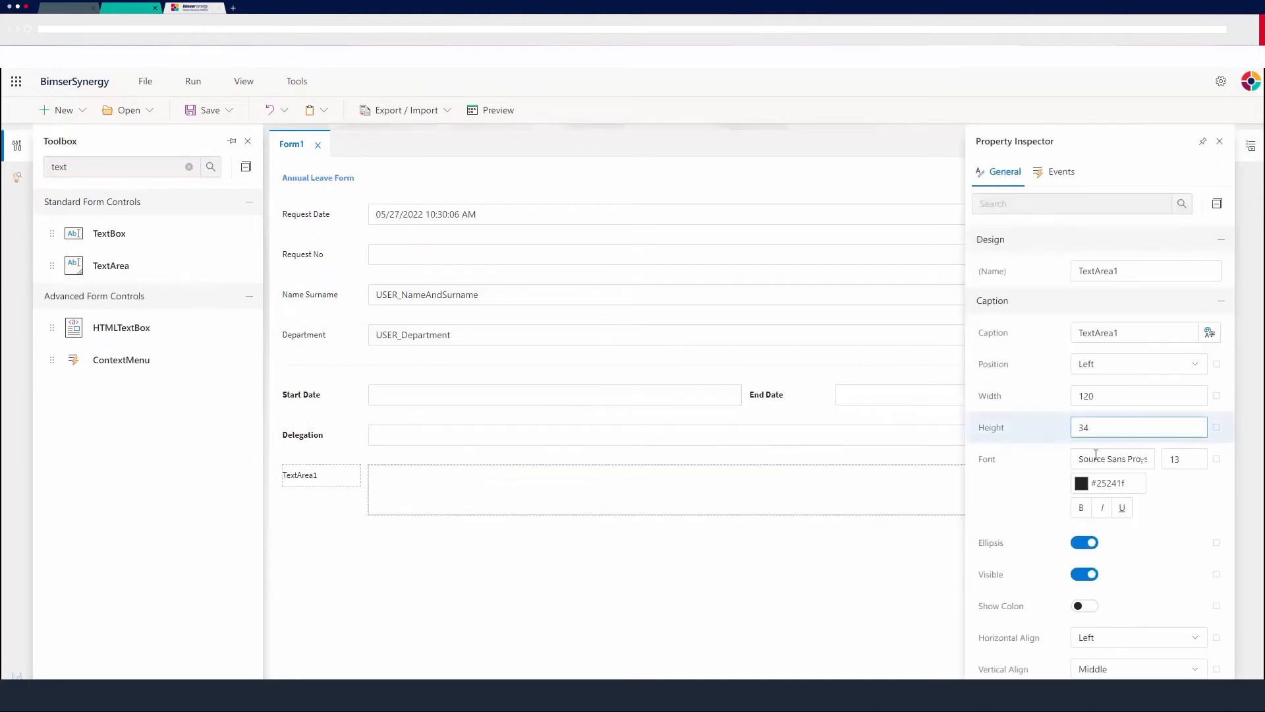
Caption the new text area Additional Information and make the caption bold.
scroll(1144, 504, down, 2)
scroll(1144, 504, up, 2)
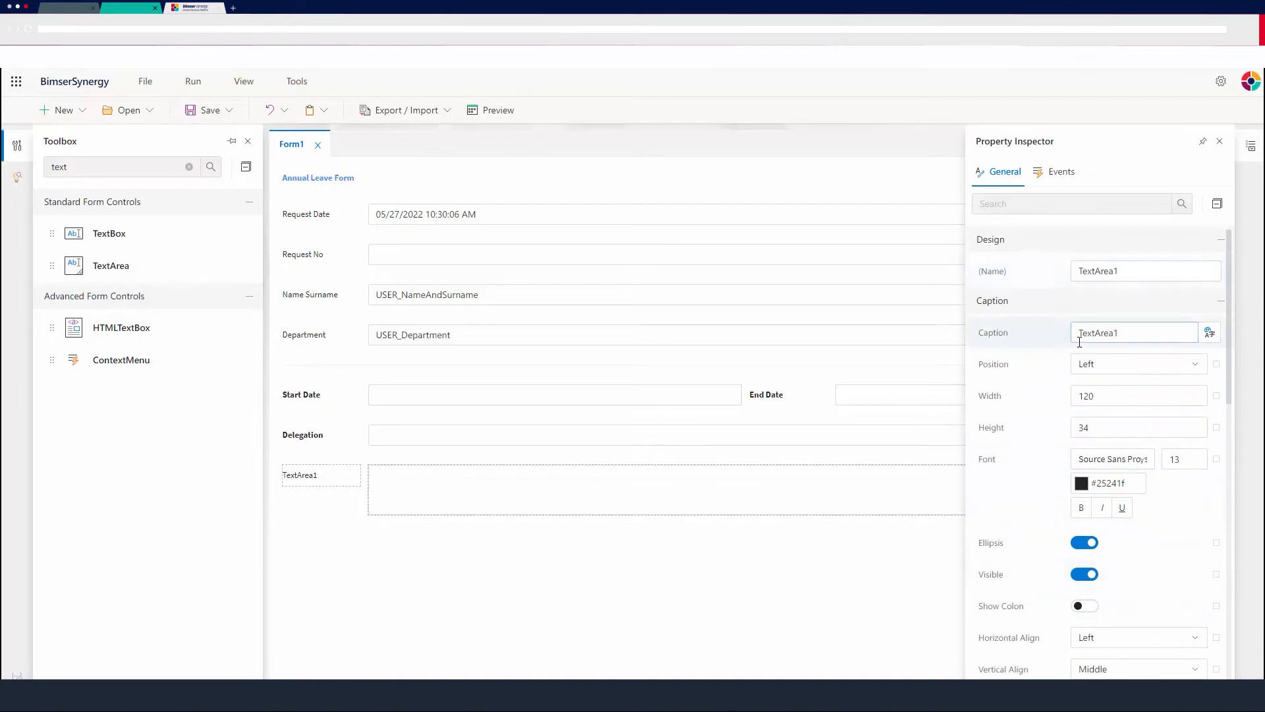
drag(1122, 335, 1038, 351)
text(Additi)
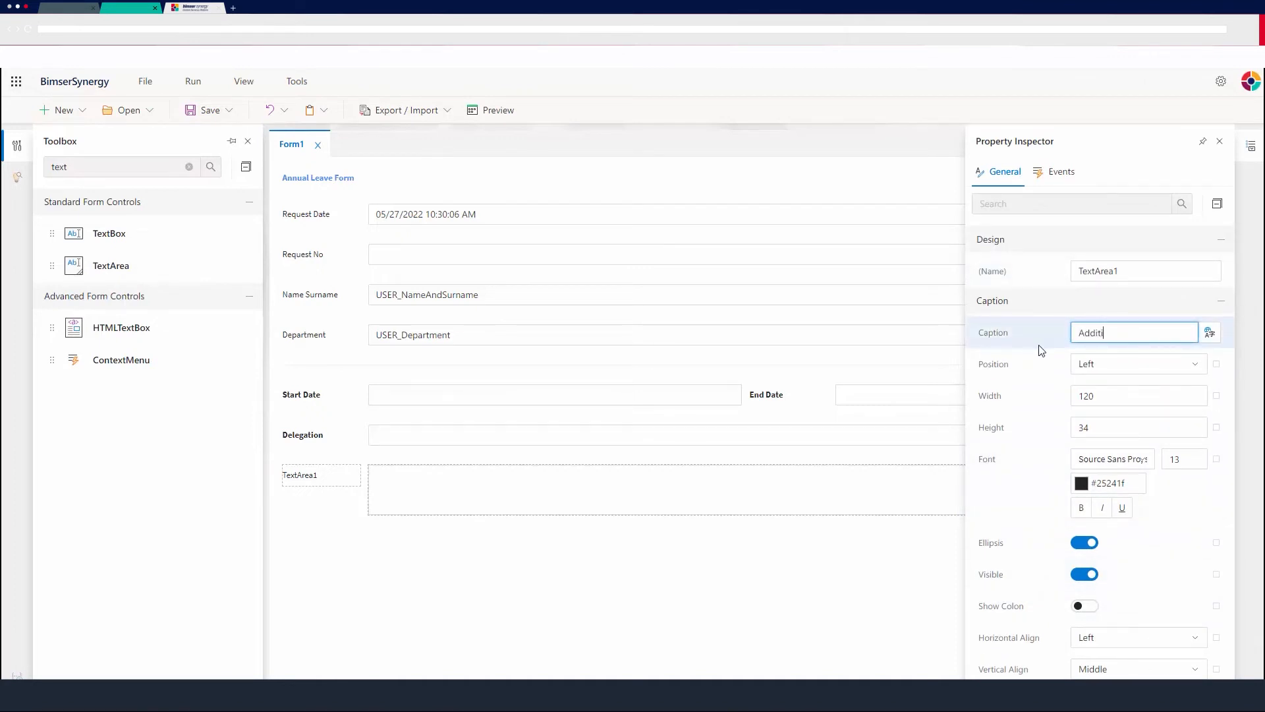
text(onal Information)
click(1074, 506)
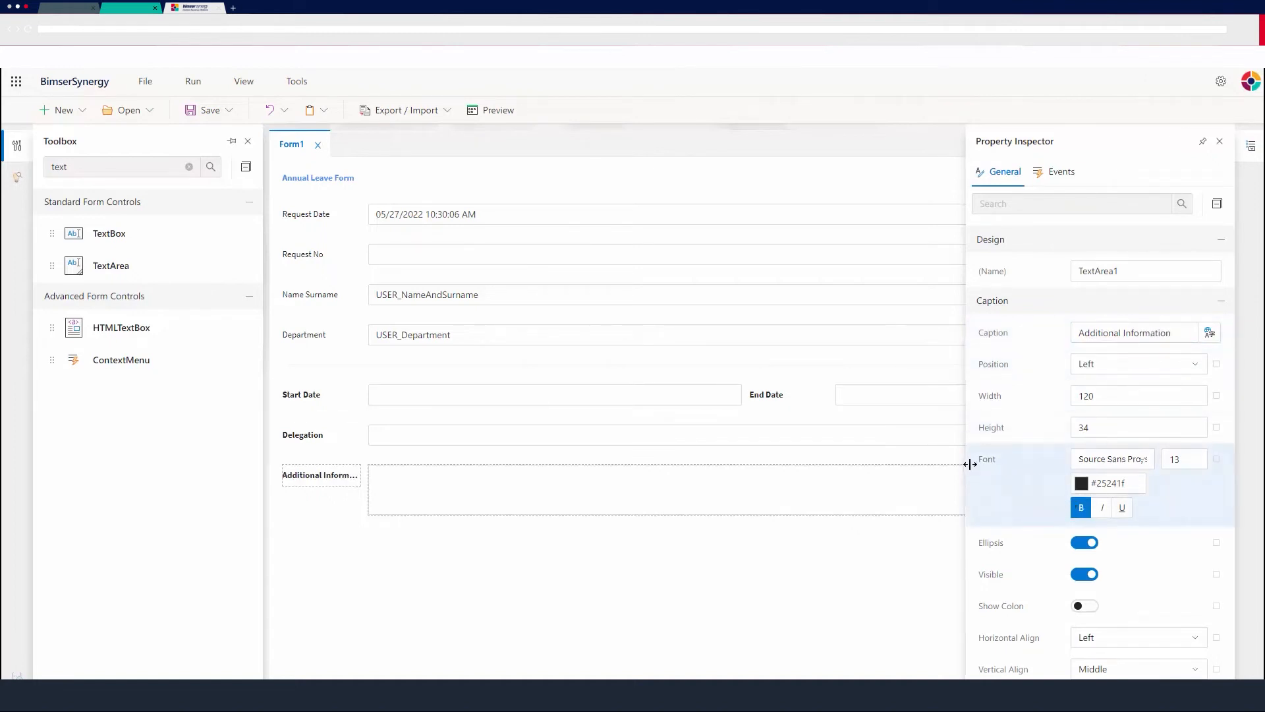
Set the Additional Information caption's font size to 11.
scroll(1139, 418, down, 1)
double_click(1174, 393)
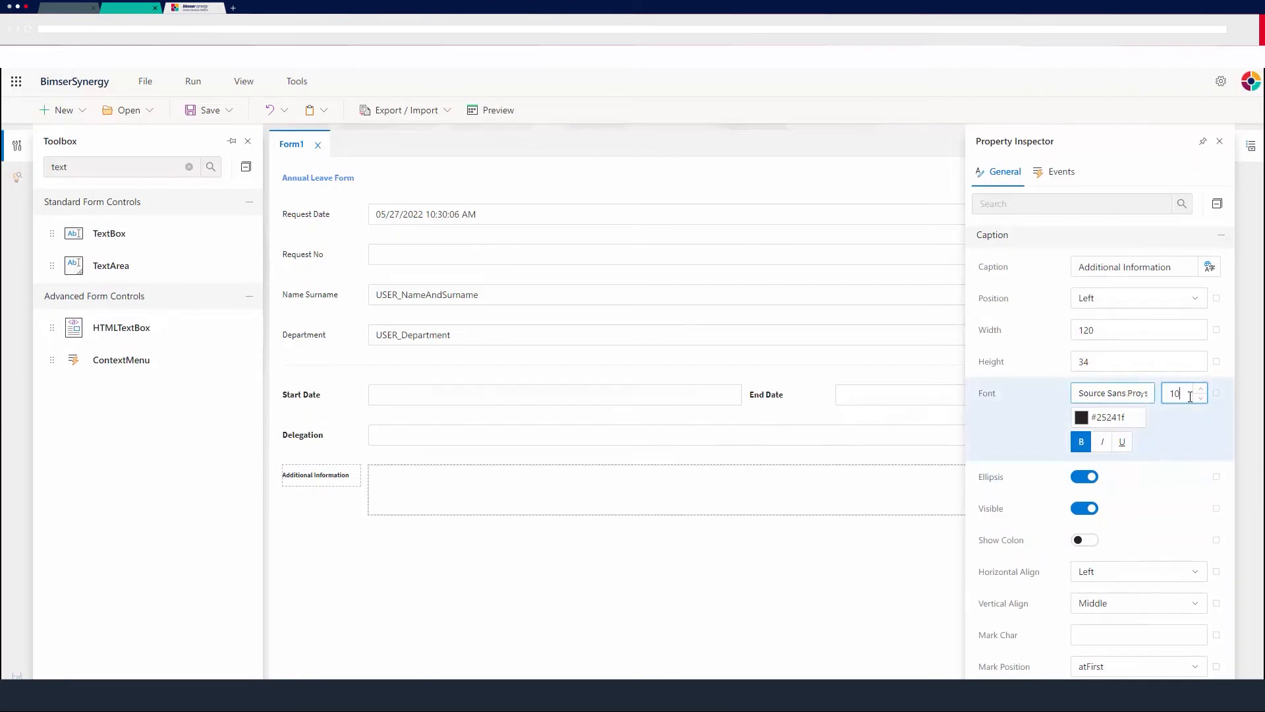
text(11)
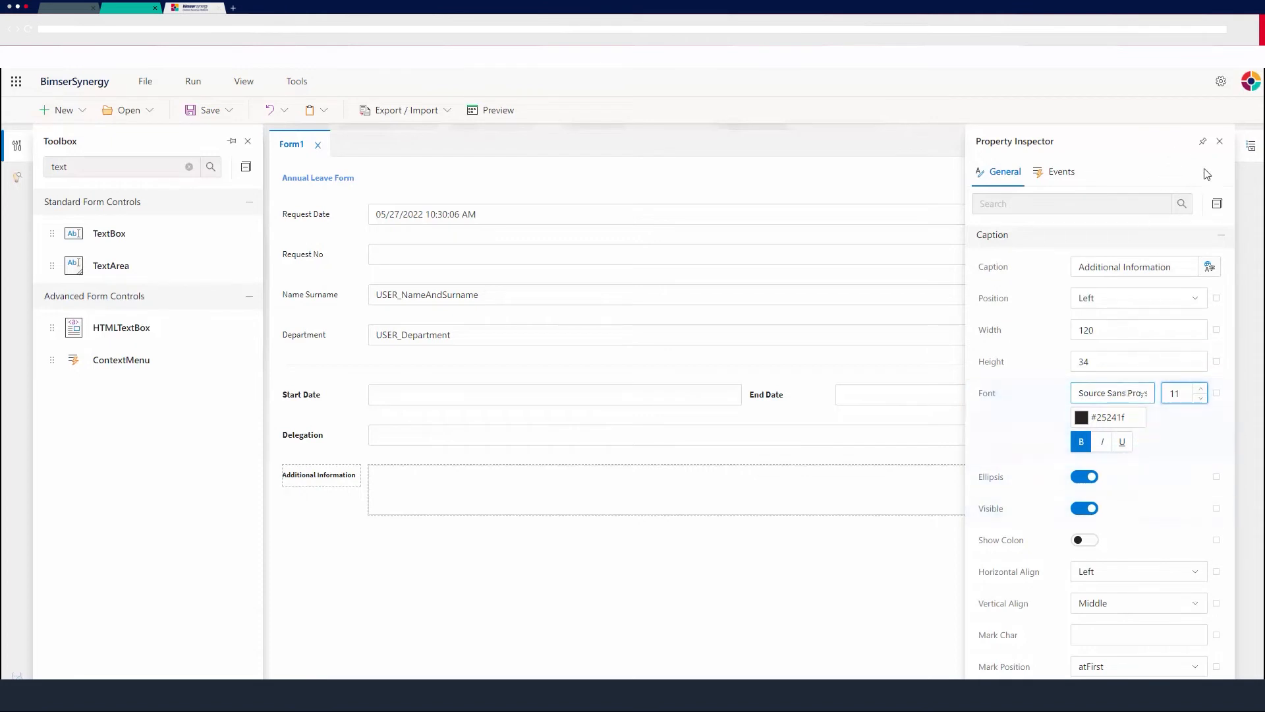
click(1220, 141)
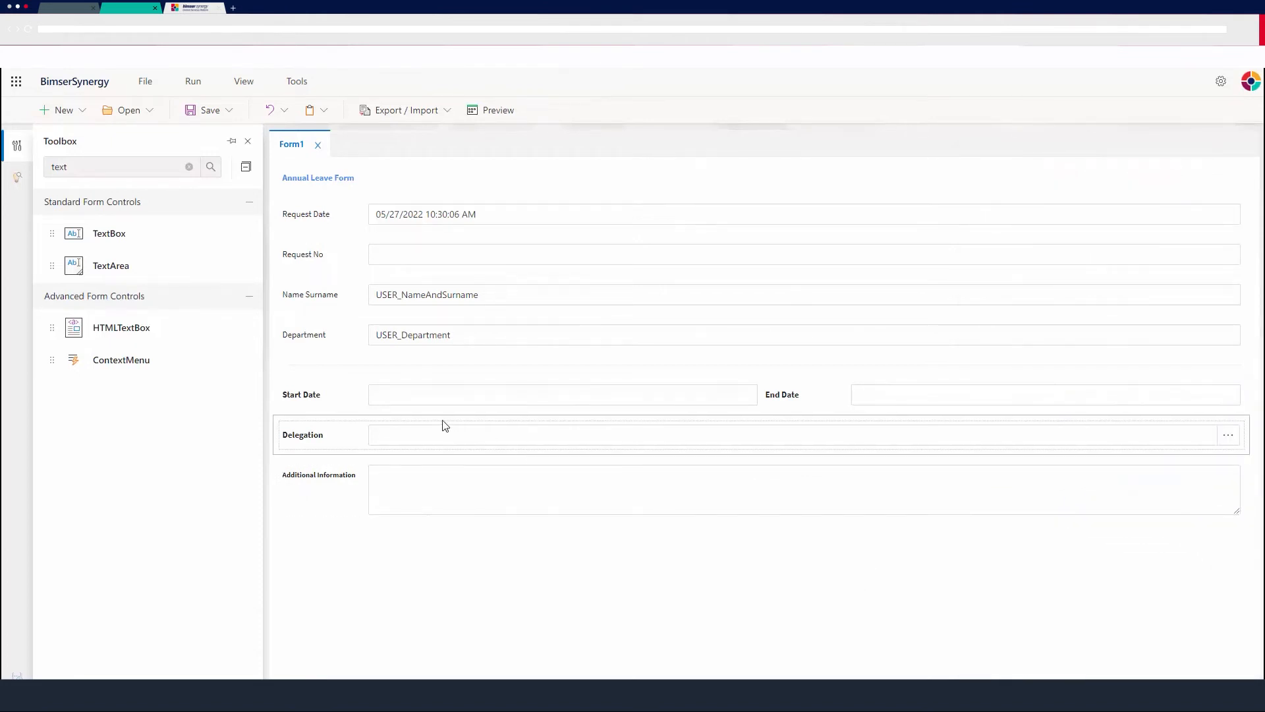
Clear the control search and open Flow1 of the AnnualLeaveForm project for editing.
click(189, 166)
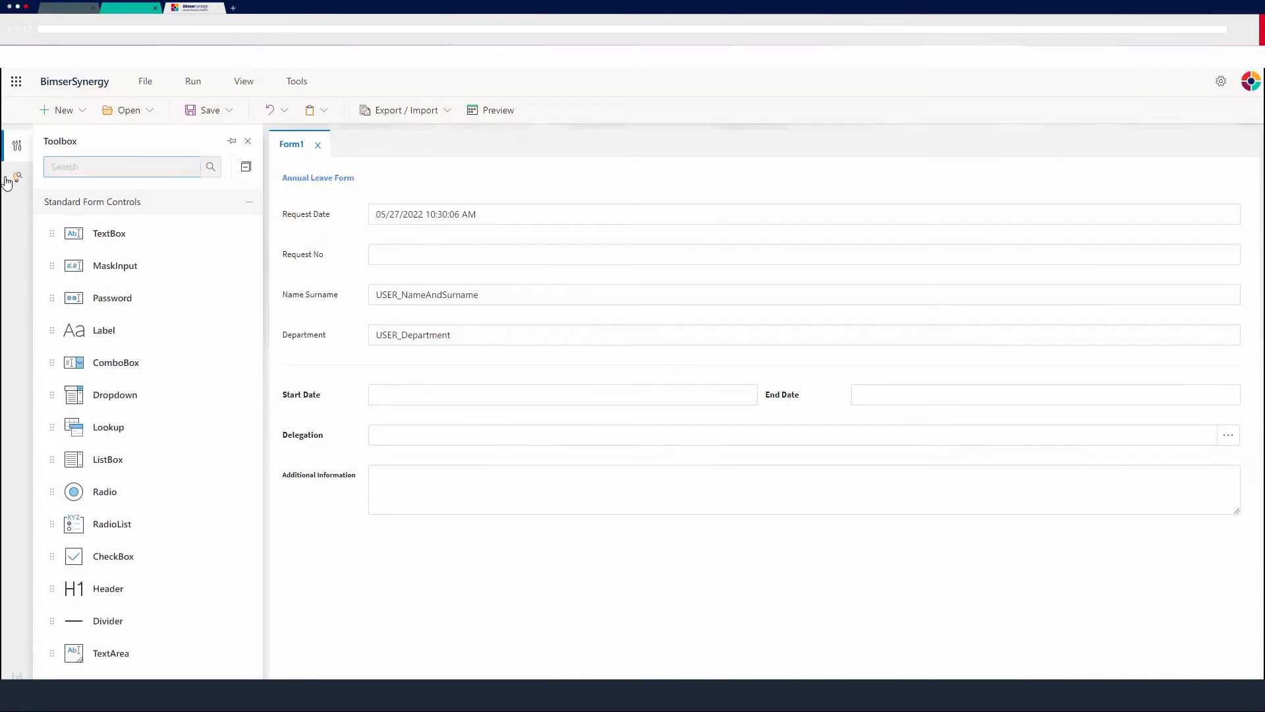
click(7, 179)
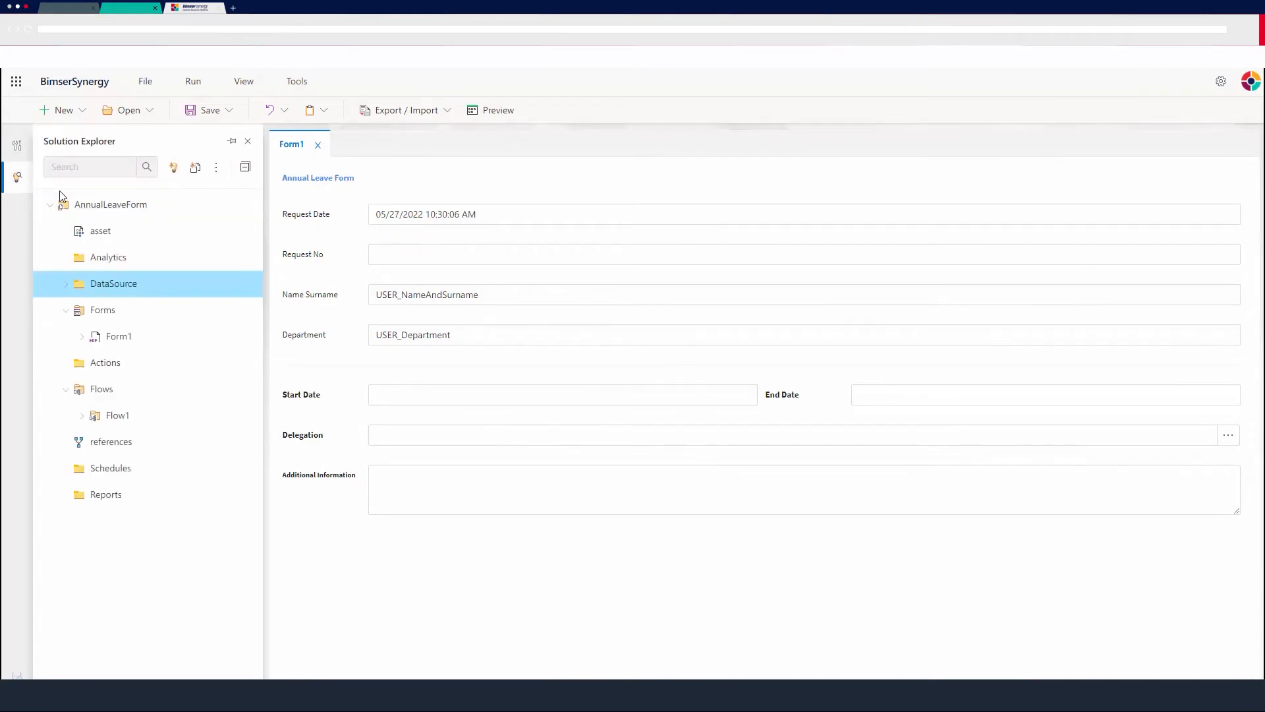
double_click(141, 420)
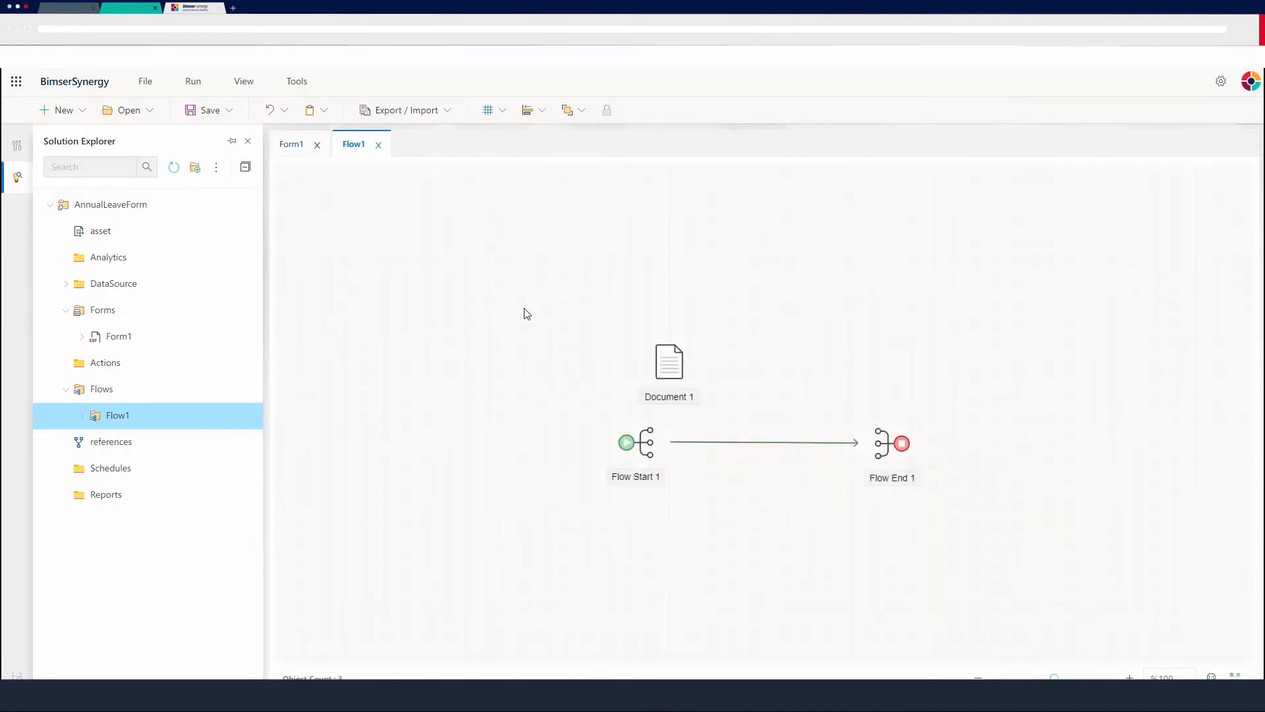
Move the document, flow start and flow end objects together toward the upper-left area of the flow canvas.
drag(527, 313, 942, 517)
drag(889, 445, 692, 355)
click(464, 301)
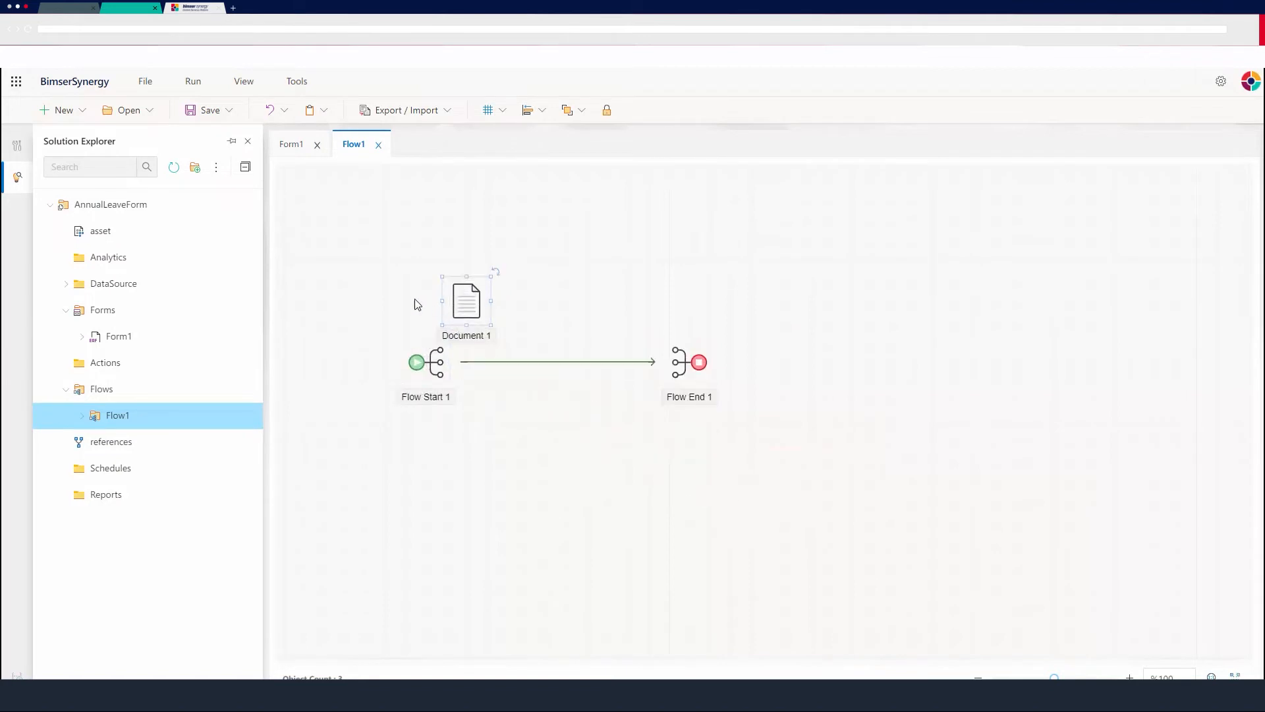
click(608, 392)
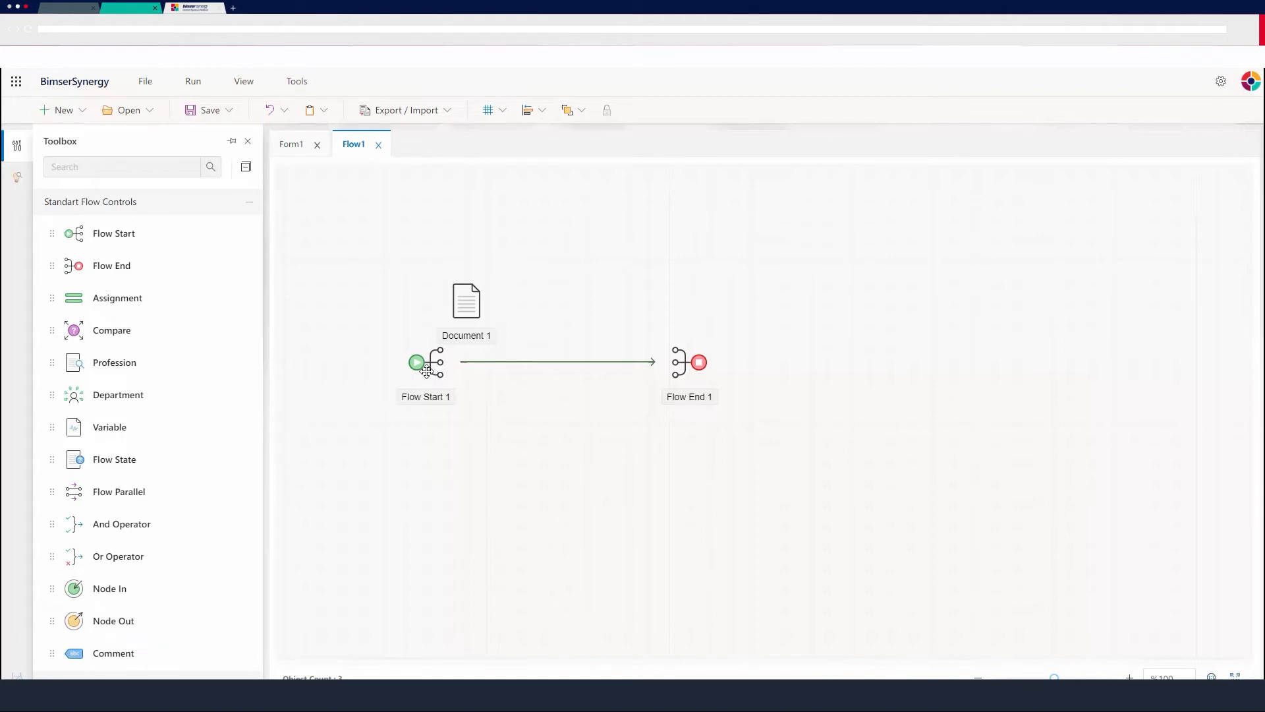
Add an Assignment object above the start-to-end connection and a Variable object above Document 1.
drag(101, 294, 603, 270)
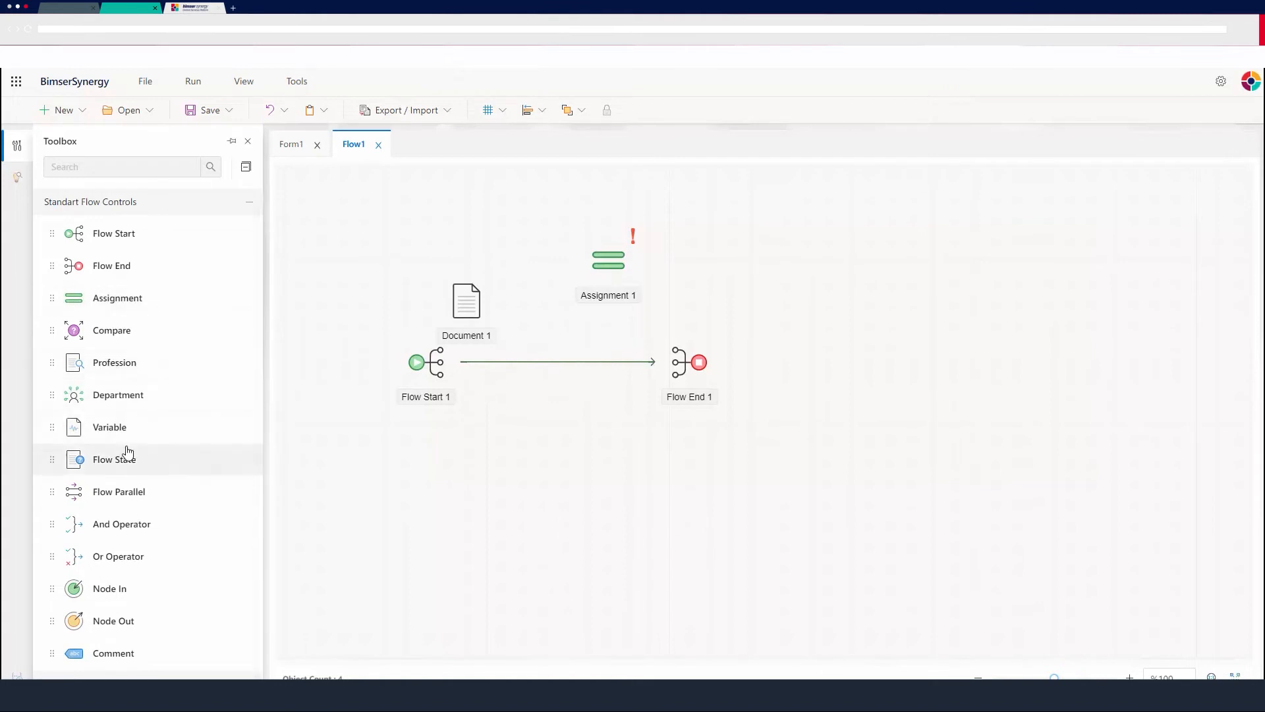
drag(122, 428, 387, 227)
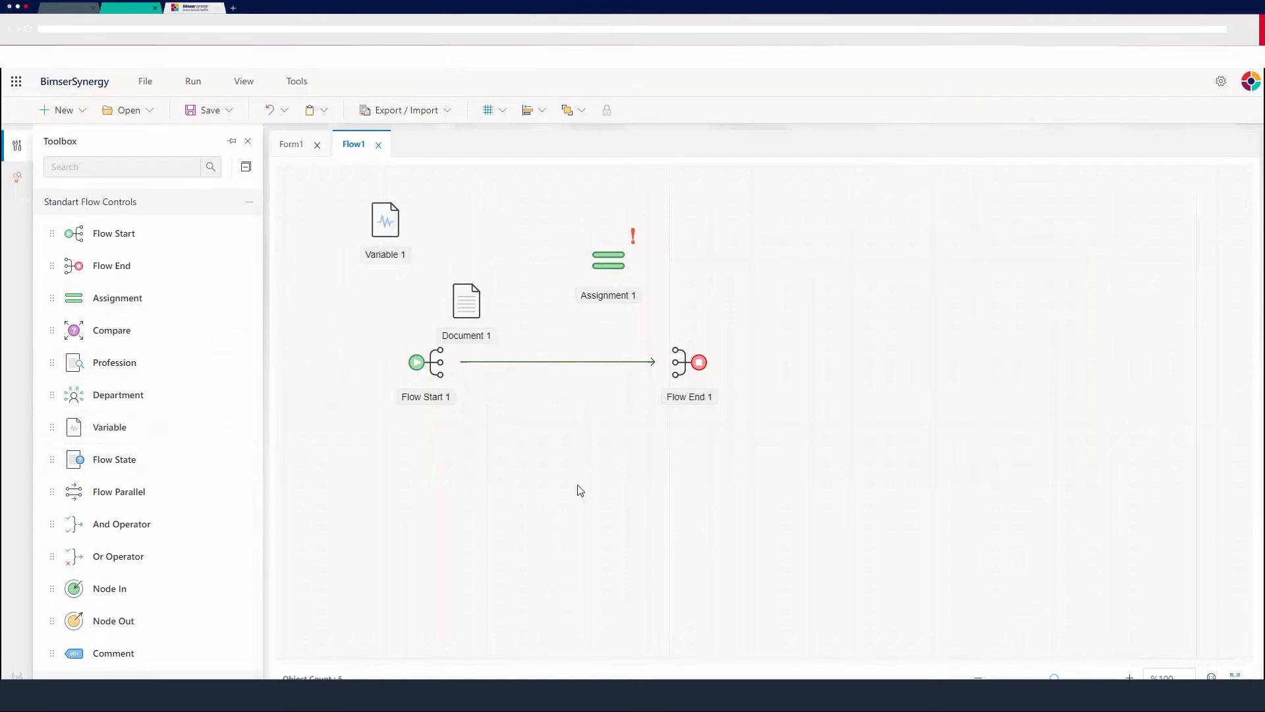
Link the Variable 1 object to the target document Document1 and set its variable type to Integer.
click(366, 233)
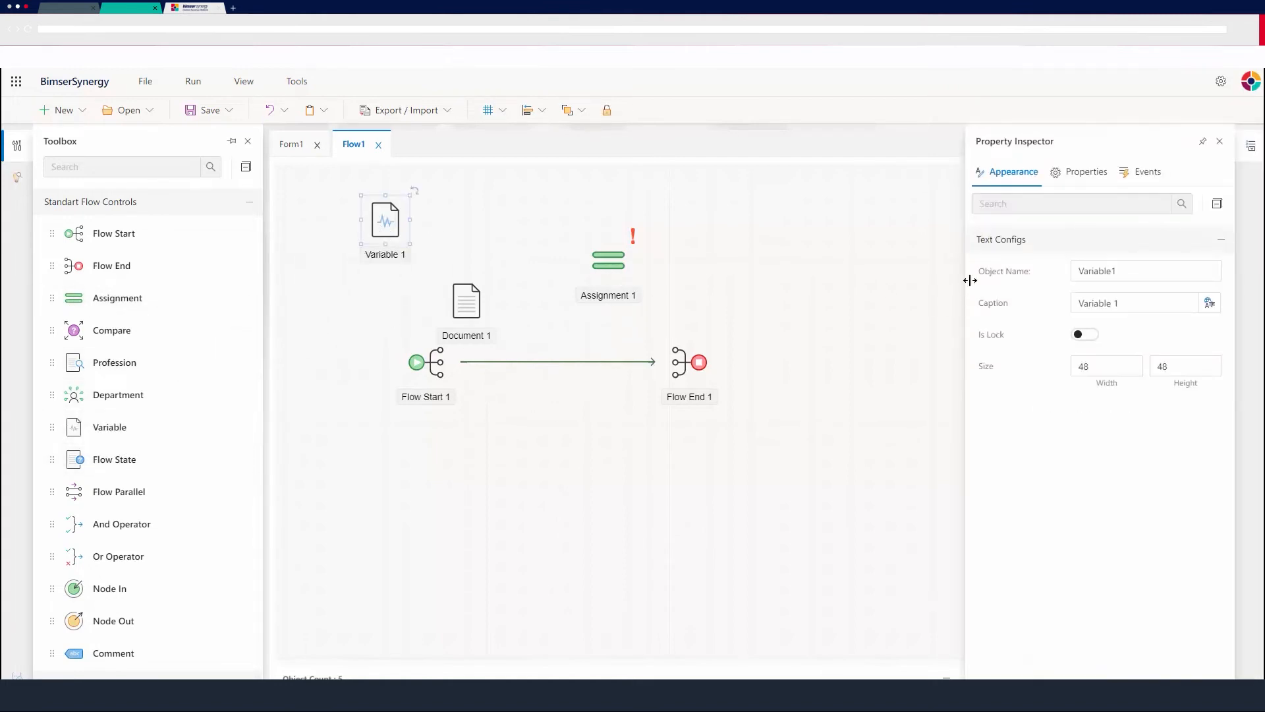
click(1087, 177)
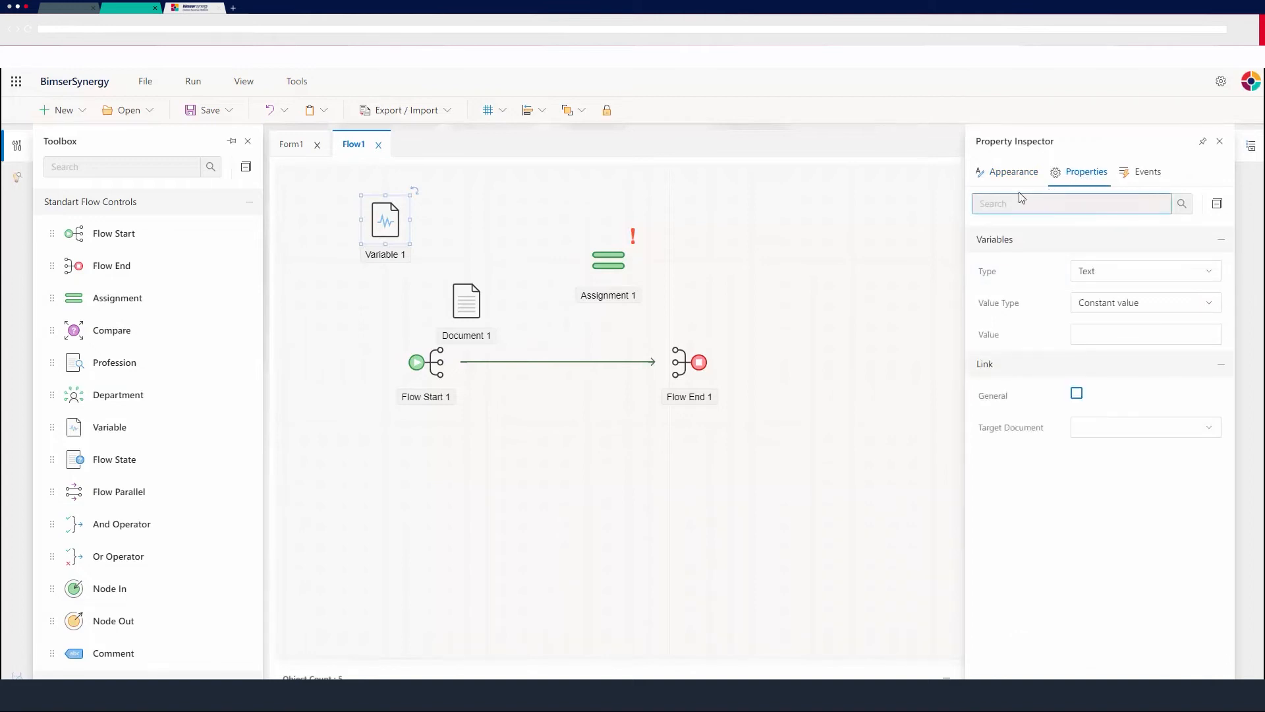
click(1146, 427)
click(1143, 461)
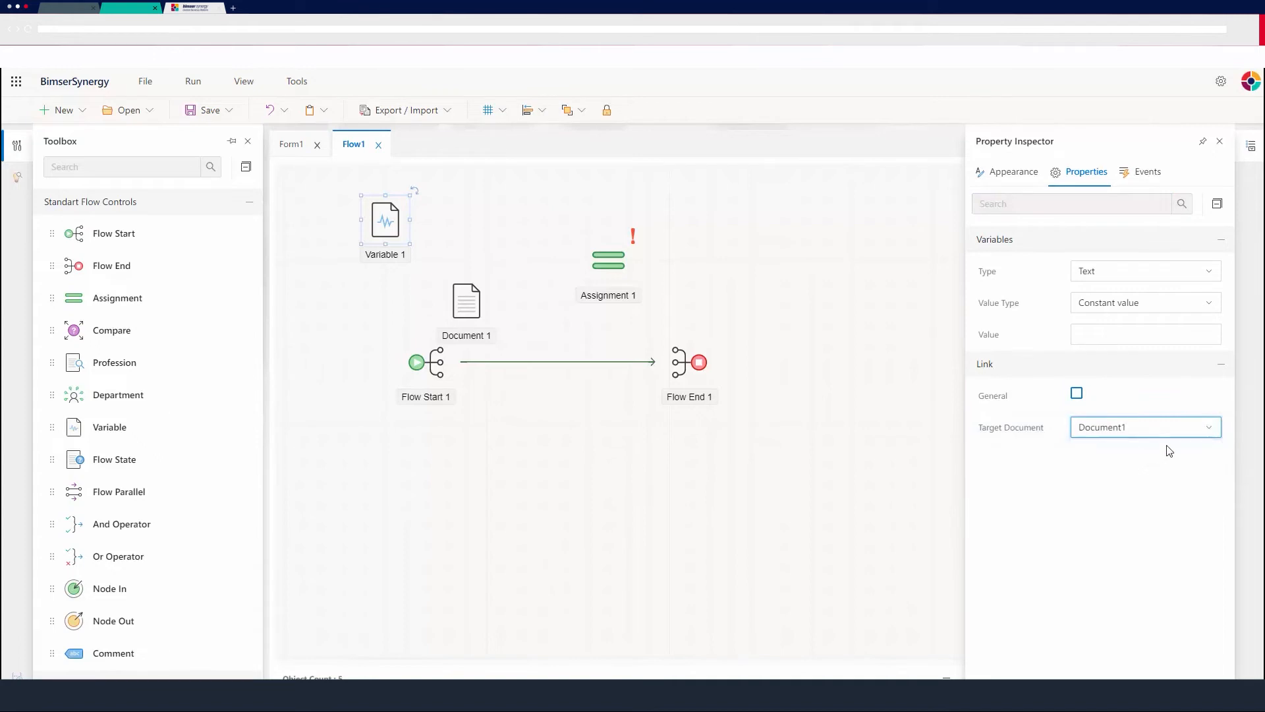
click(1201, 276)
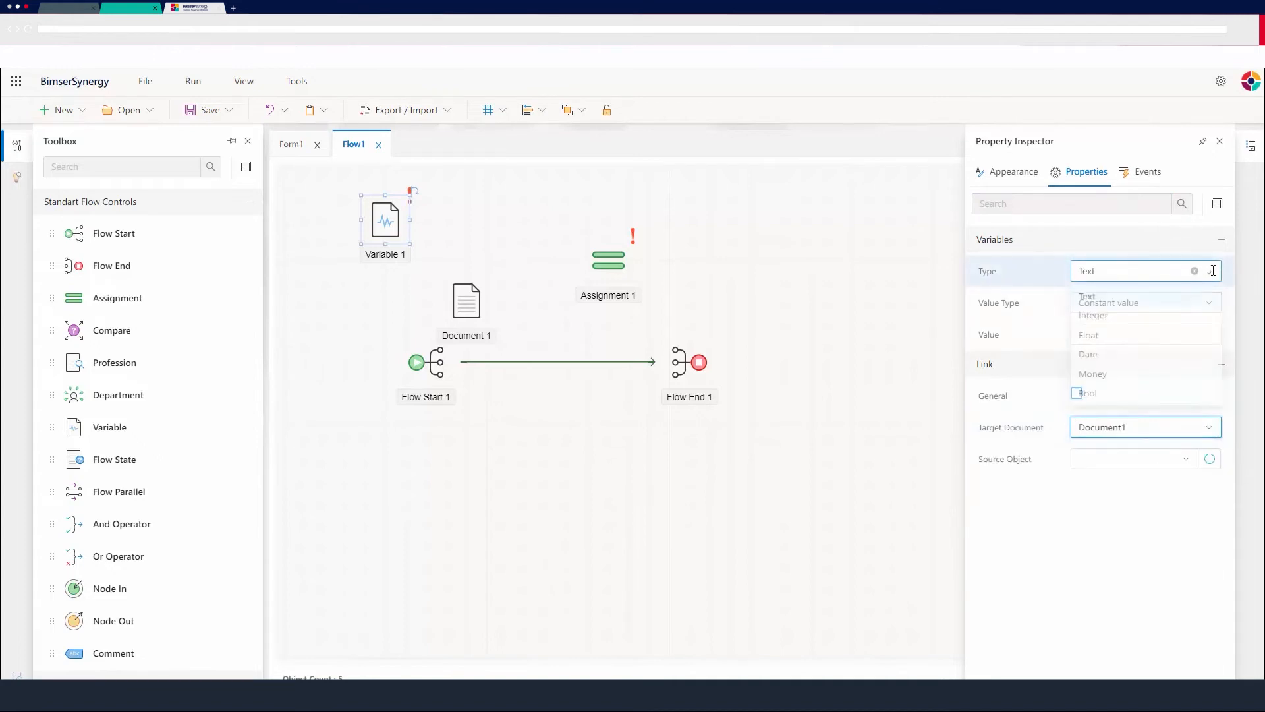
click(1110, 319)
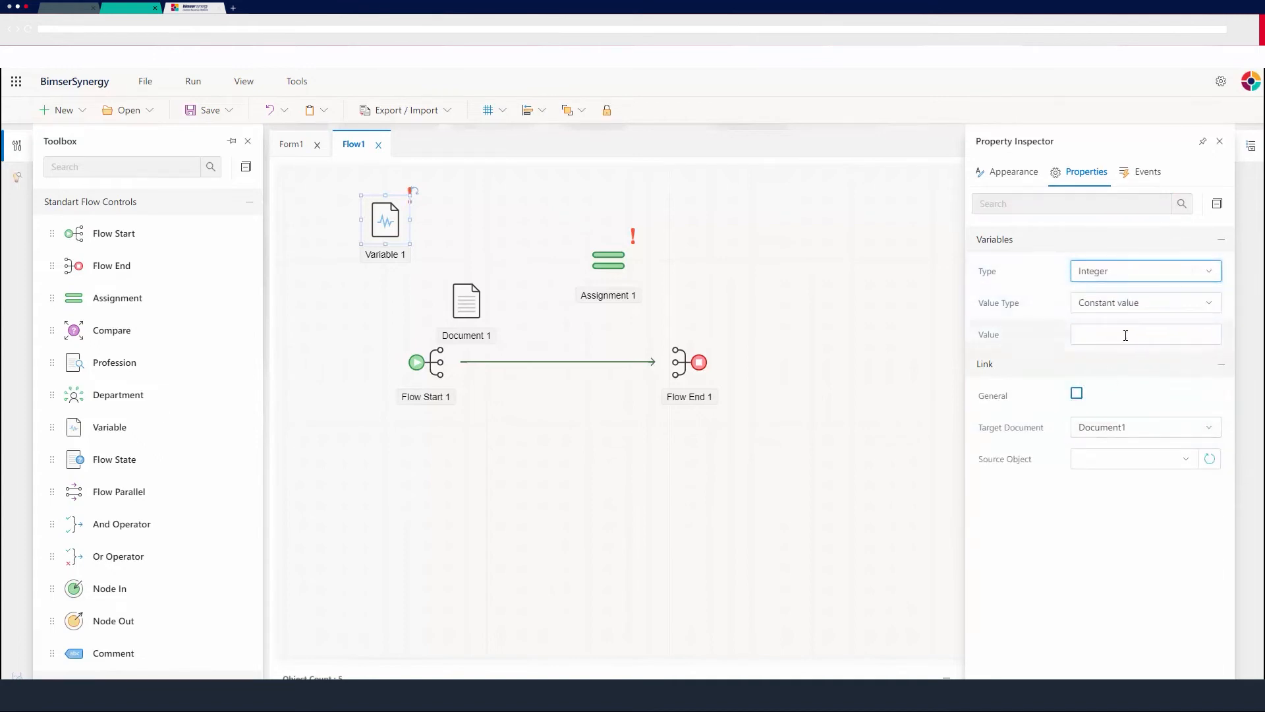
click(1132, 333)
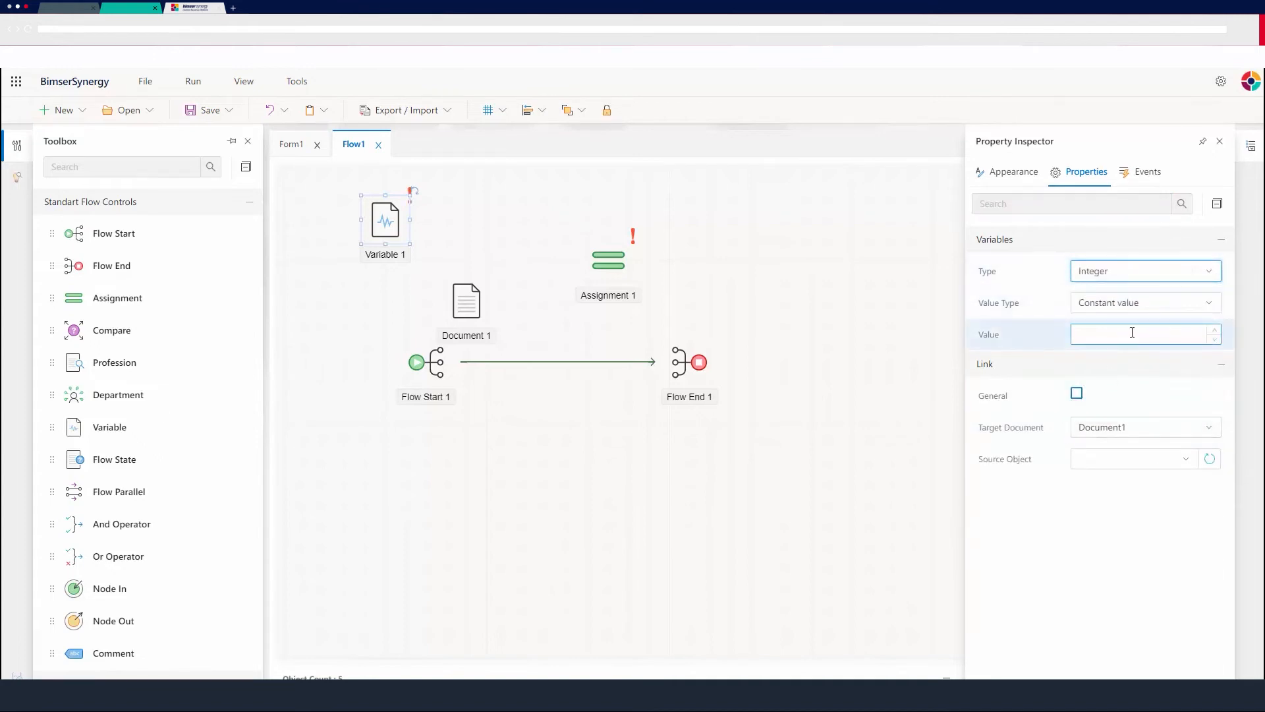
click(1216, 306)
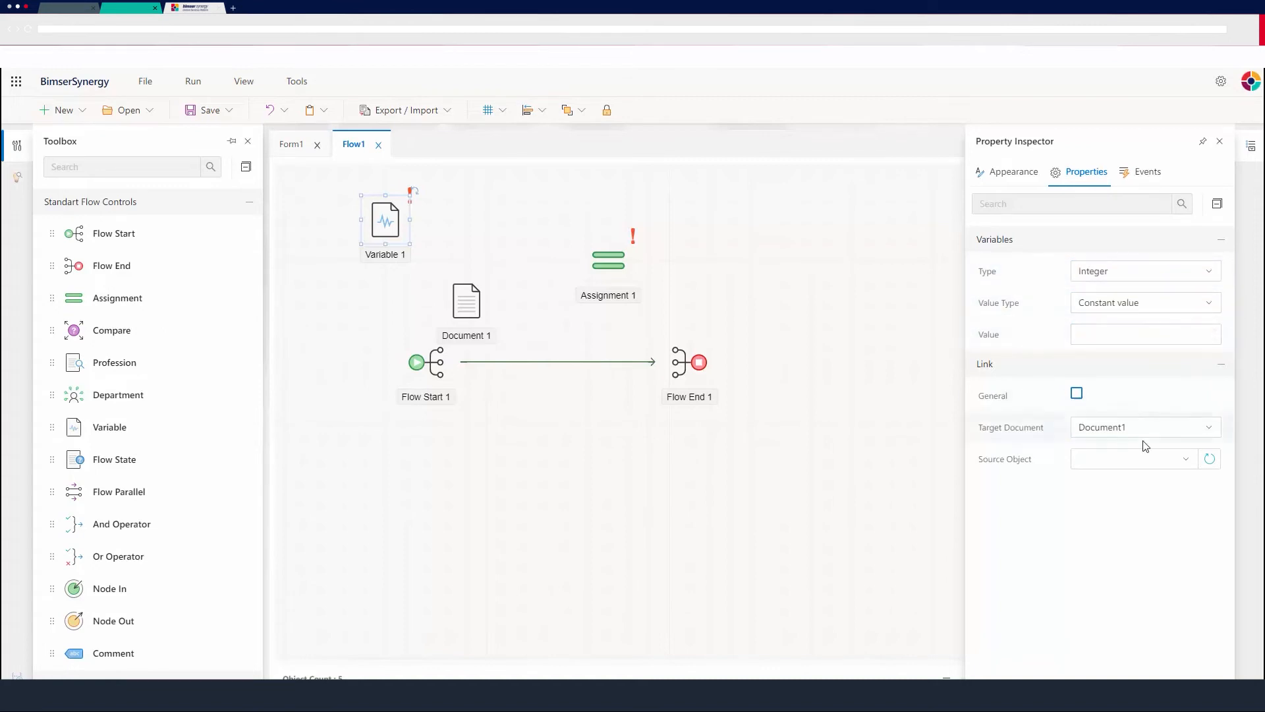
Set Variable 1's source object to Lookup1 and close its properties.
click(1186, 459)
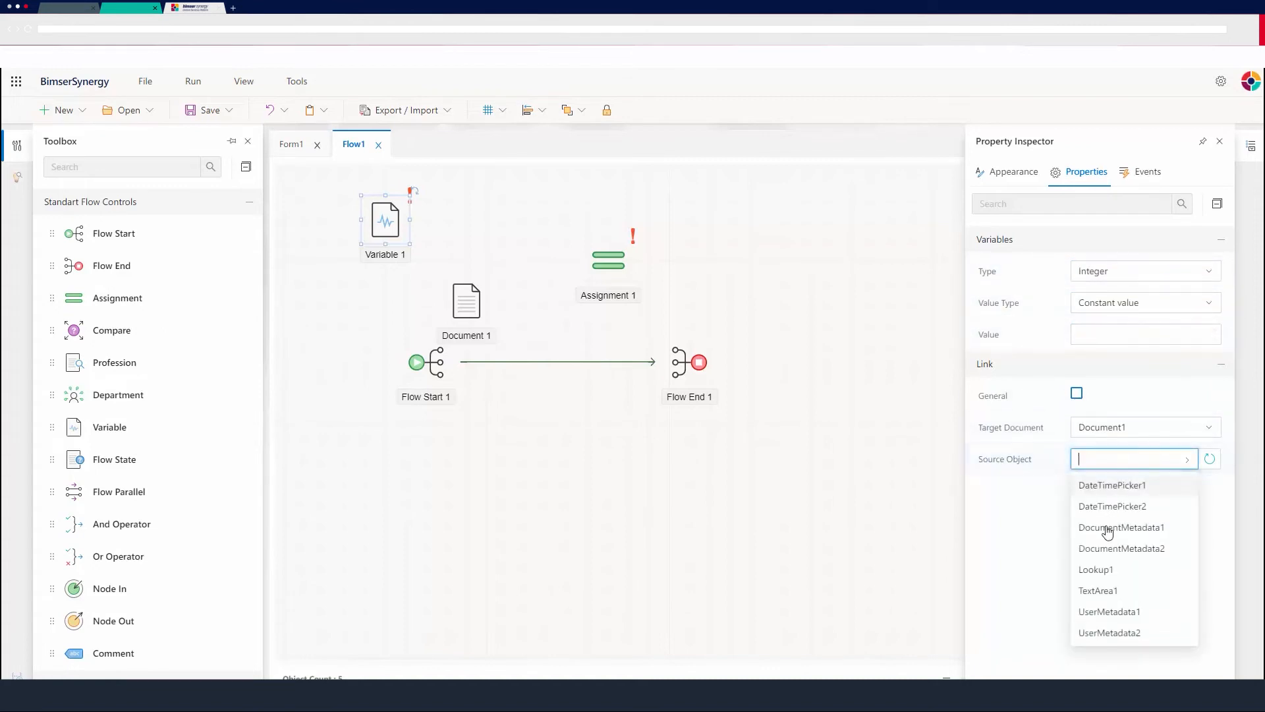
click(1097, 570)
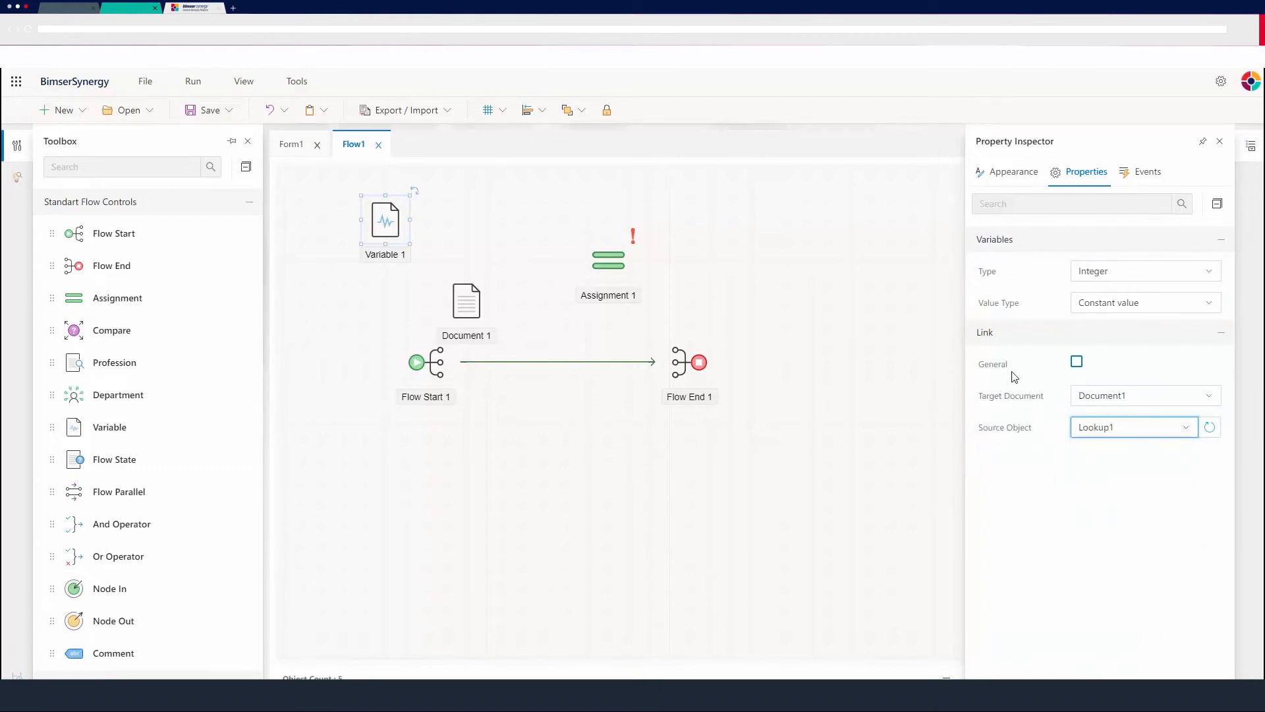
click(1062, 335)
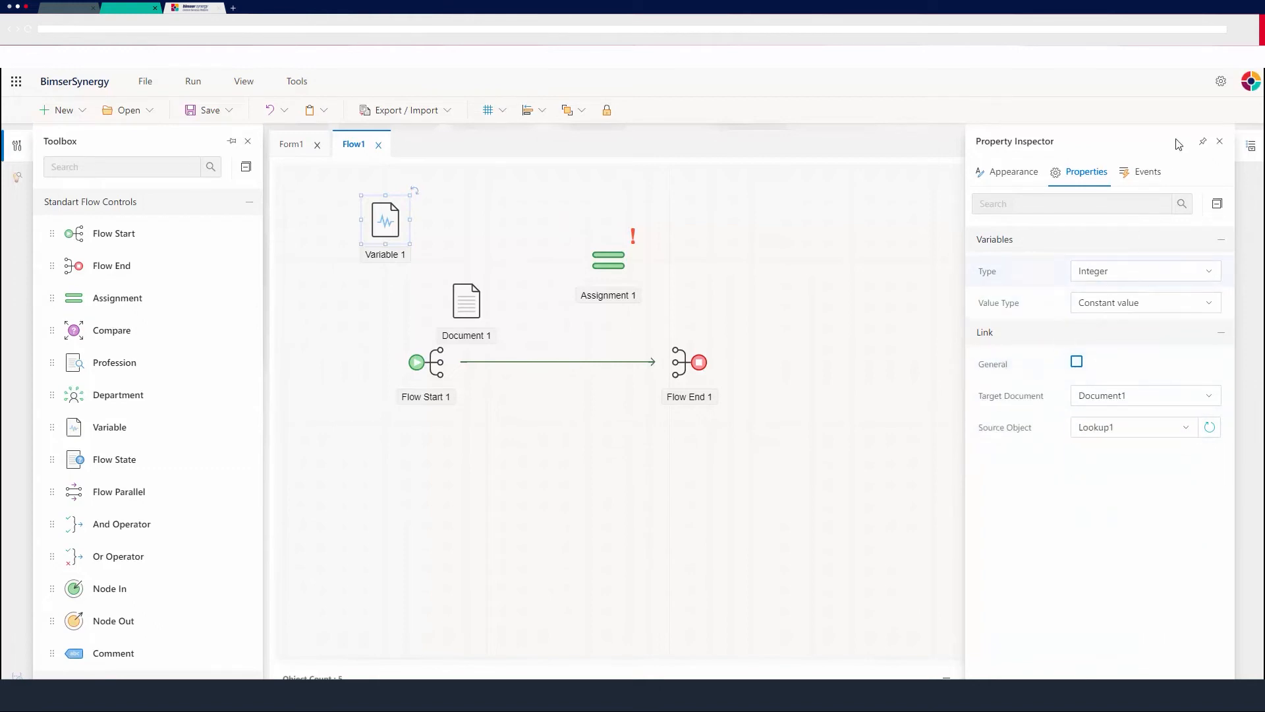
click(1221, 143)
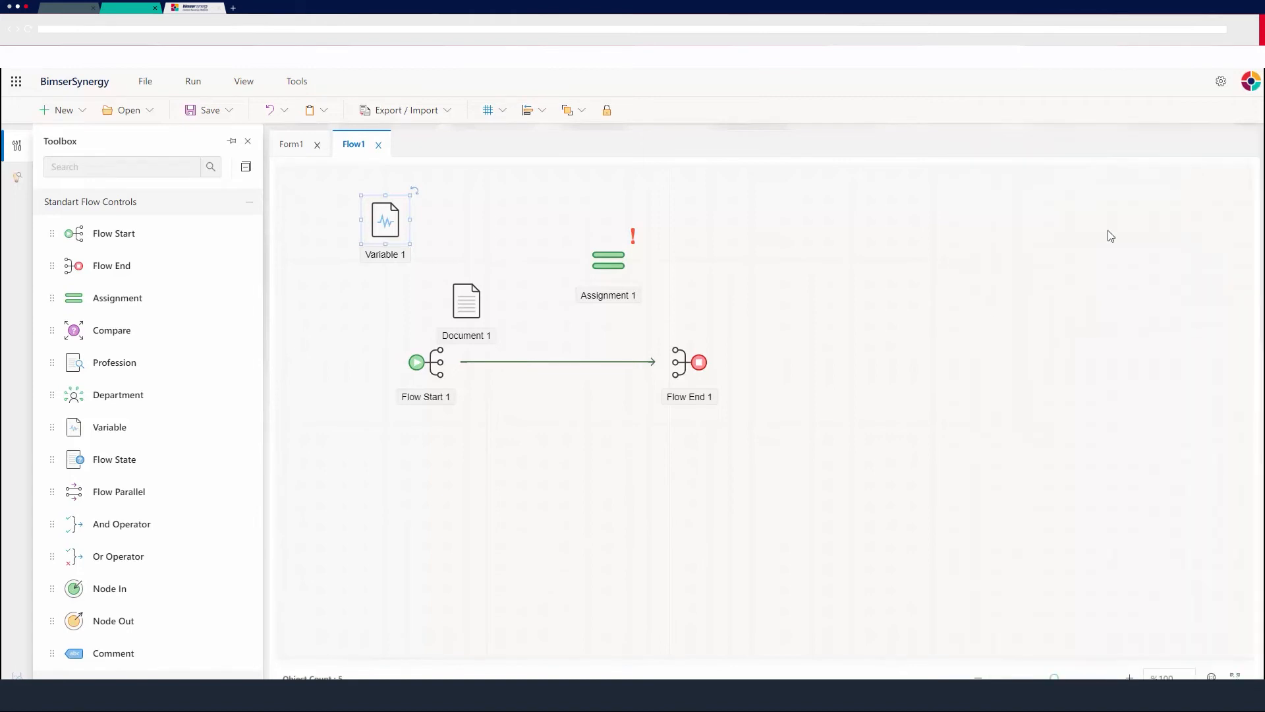
Delete the connection between Flow Start 1 and Flow End 1.
click(508, 466)
click(547, 362)
key(Delete)
Rearrange the canvas with Flow Start 1 further left, Document 1 beside Variable 1, and Assignment 1 in line between start and end.
drag(422, 363, 347, 362)
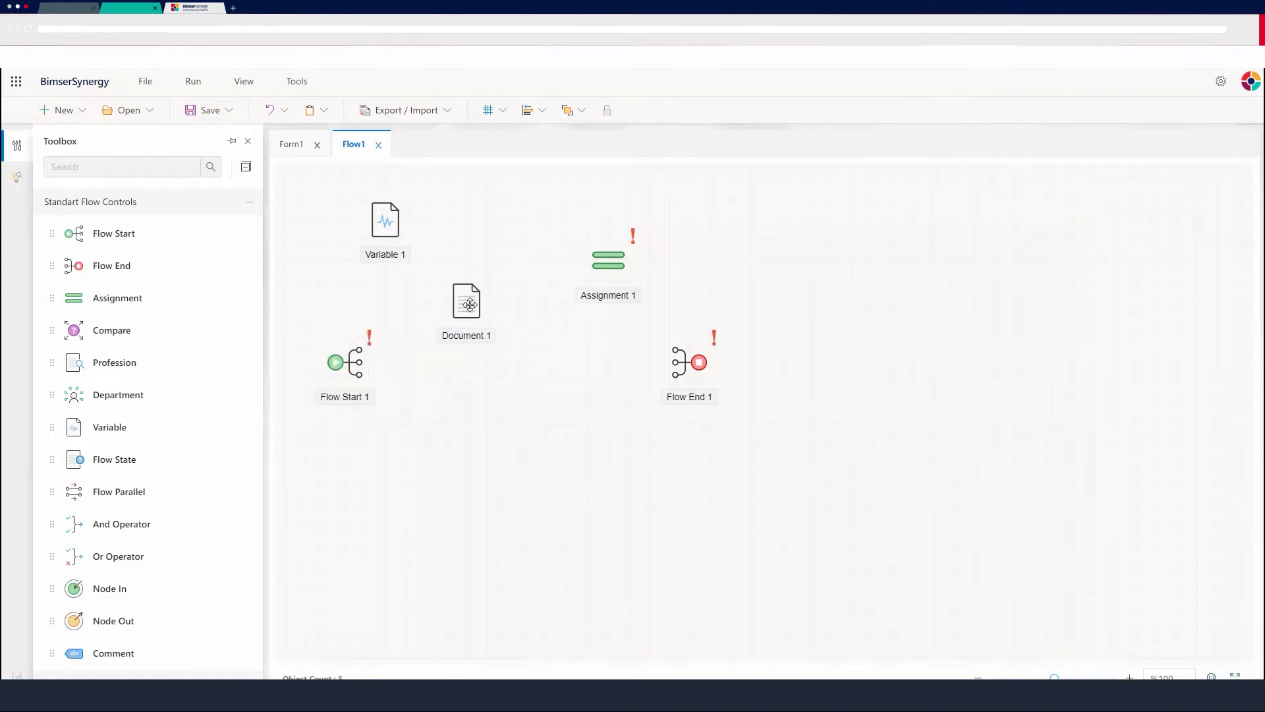
drag(467, 301, 507, 227)
drag(576, 299, 462, 375)
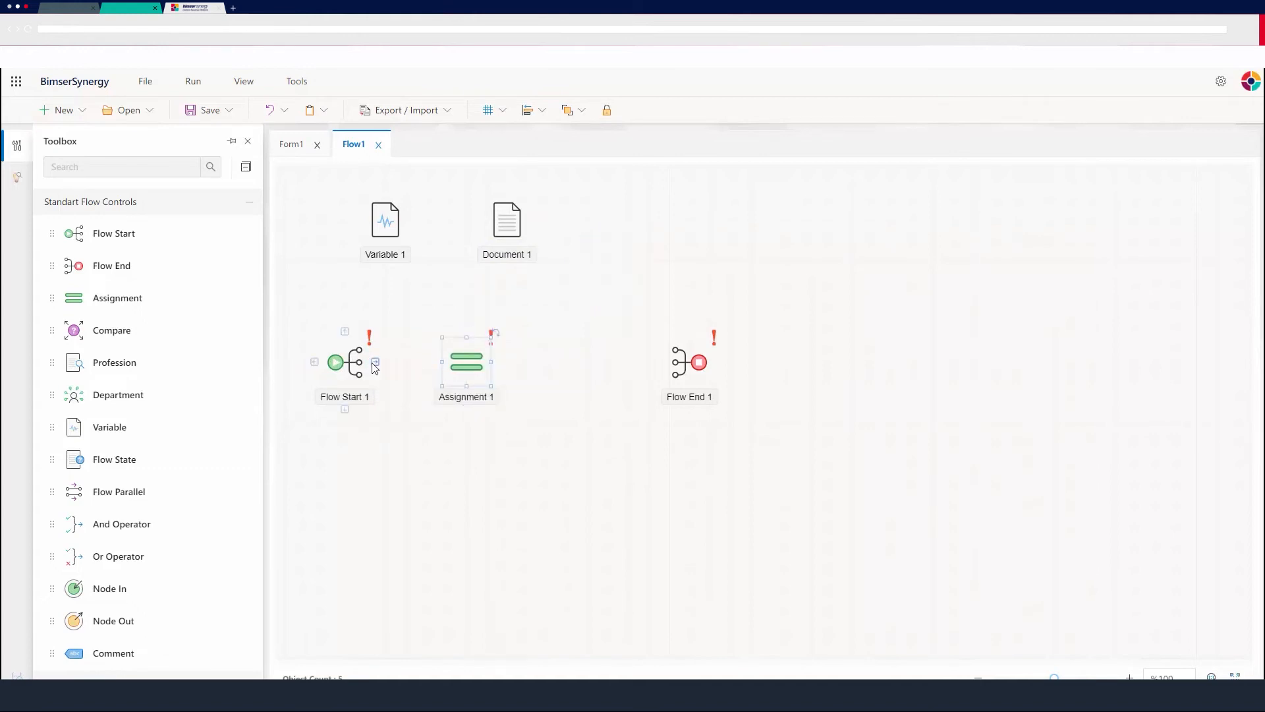
Connect Flow Start 1 to Assignment 1 and add a linked Position object after Assignment 1.
drag(373, 367, 436, 361)
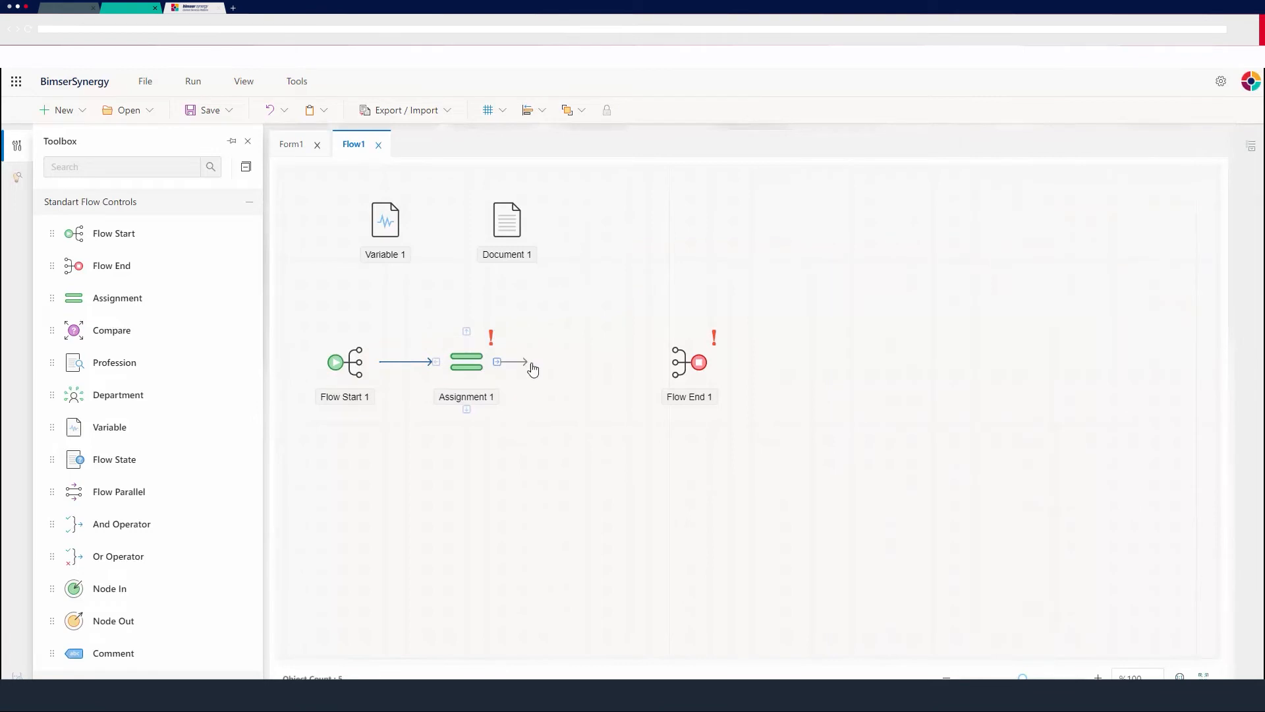
drag(533, 369, 542, 374)
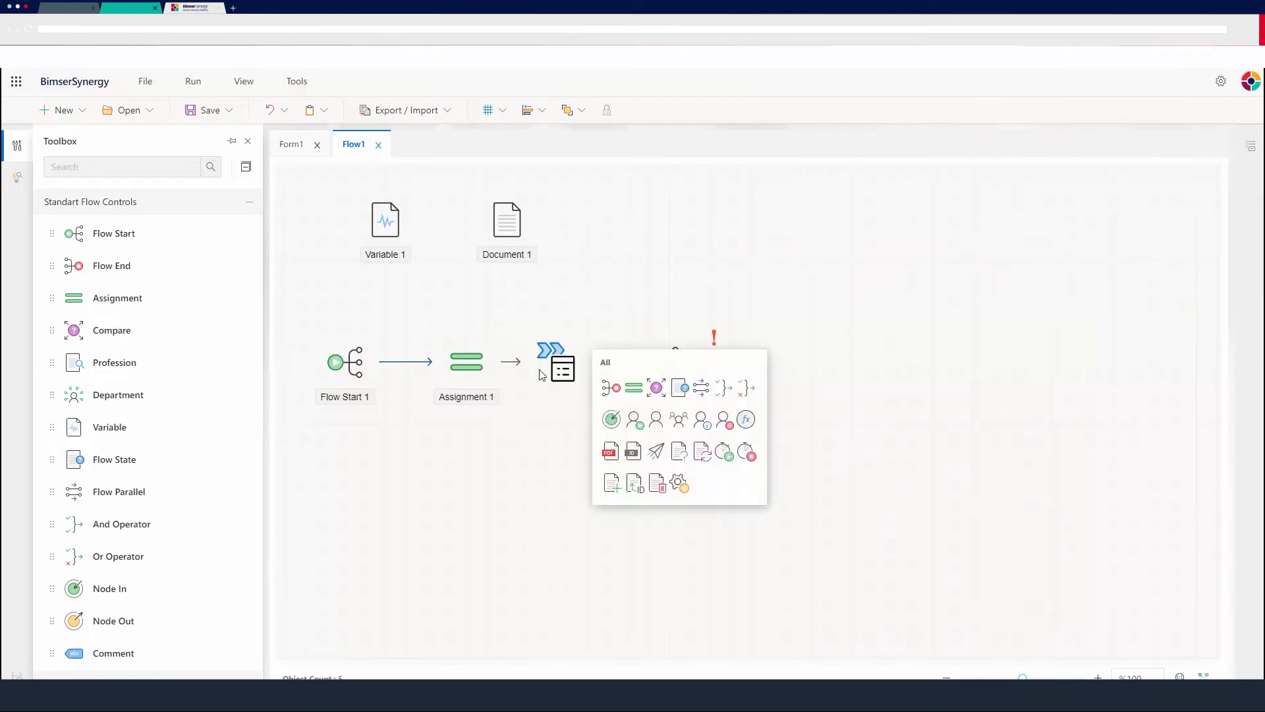
click(656, 420)
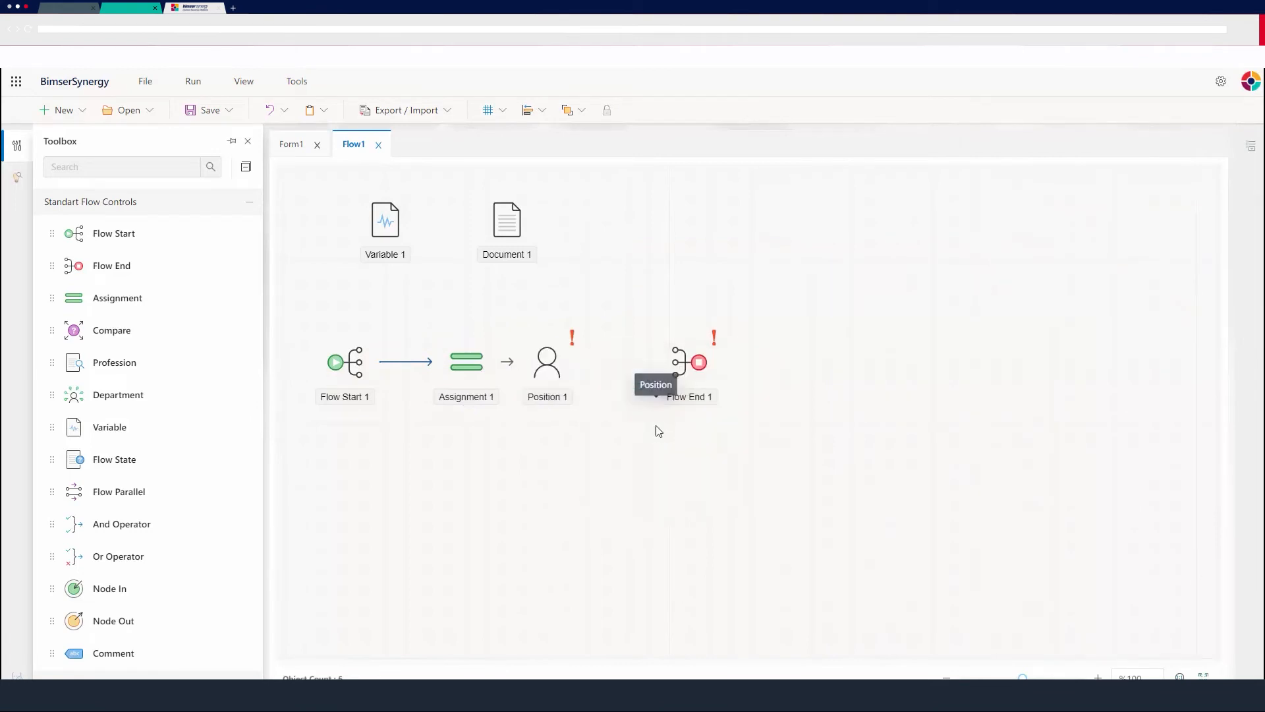
click(546, 365)
Configure Assignment 1 with target object Position1, source type User from Variable value, and selected item Variable1.
click(470, 367)
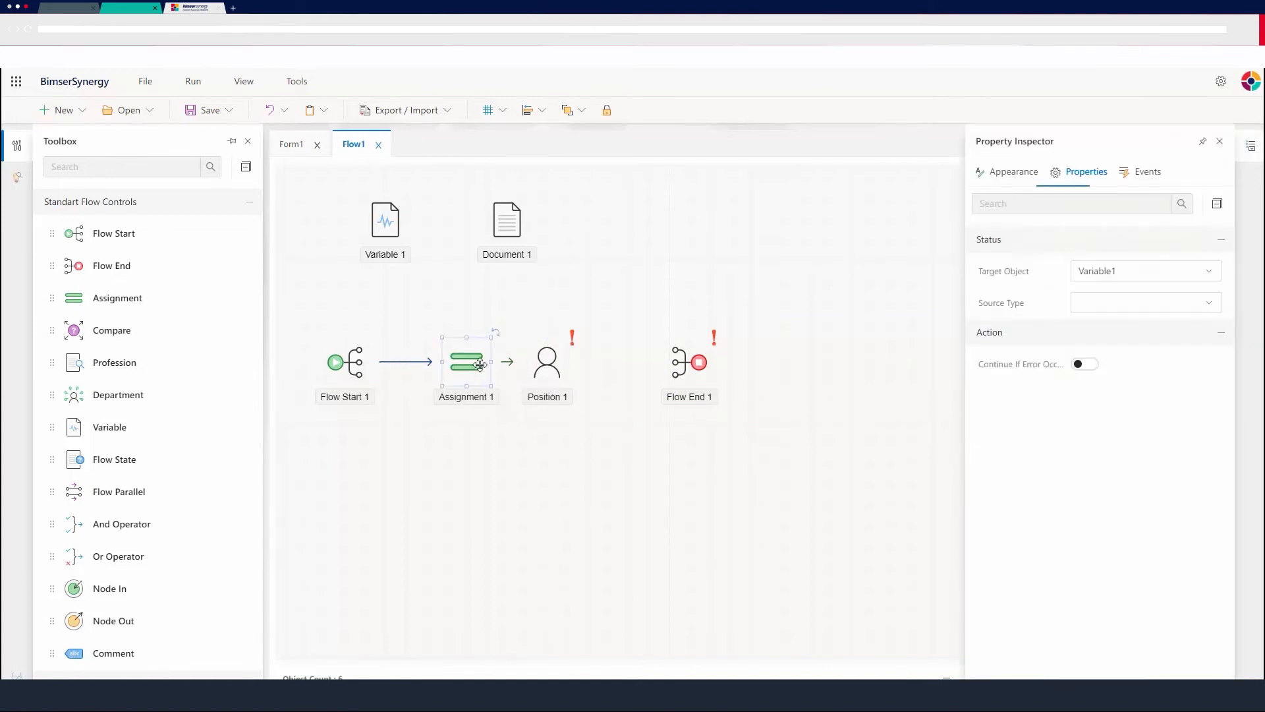
click(1204, 272)
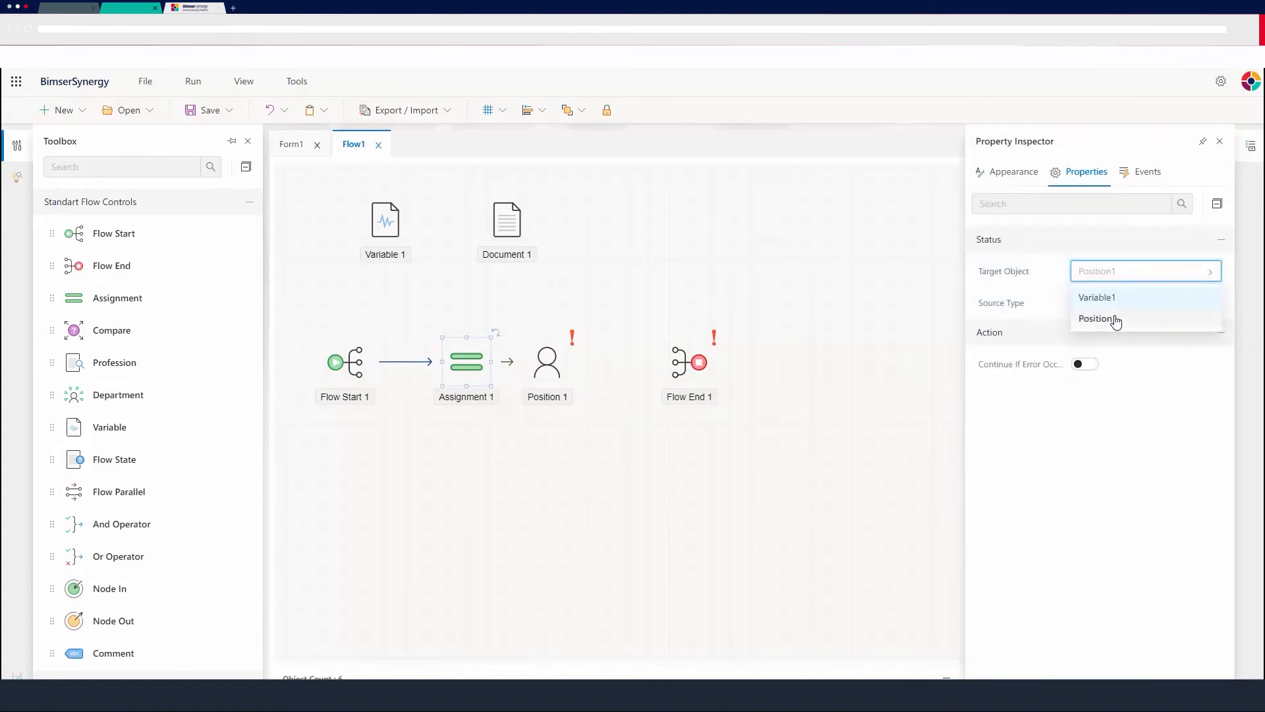
click(1114, 319)
click(1160, 304)
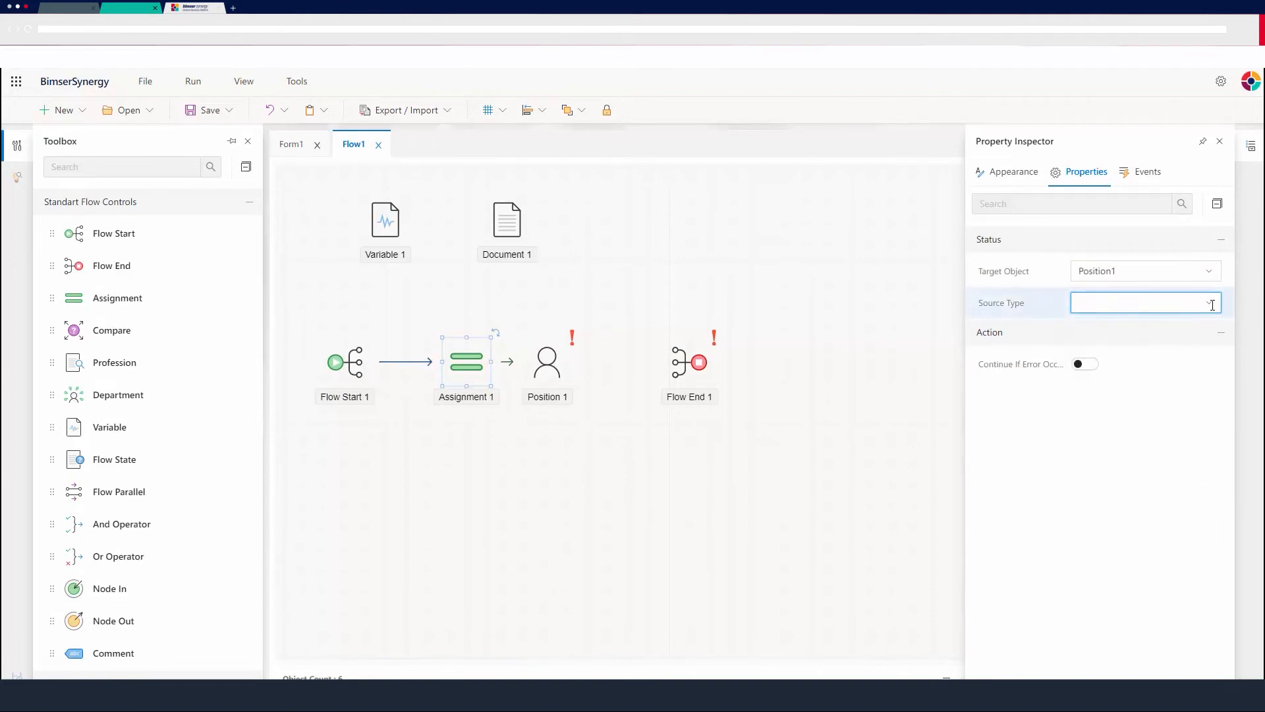
click(1209, 303)
drag(1222, 399, 1139, 445)
click(1133, 433)
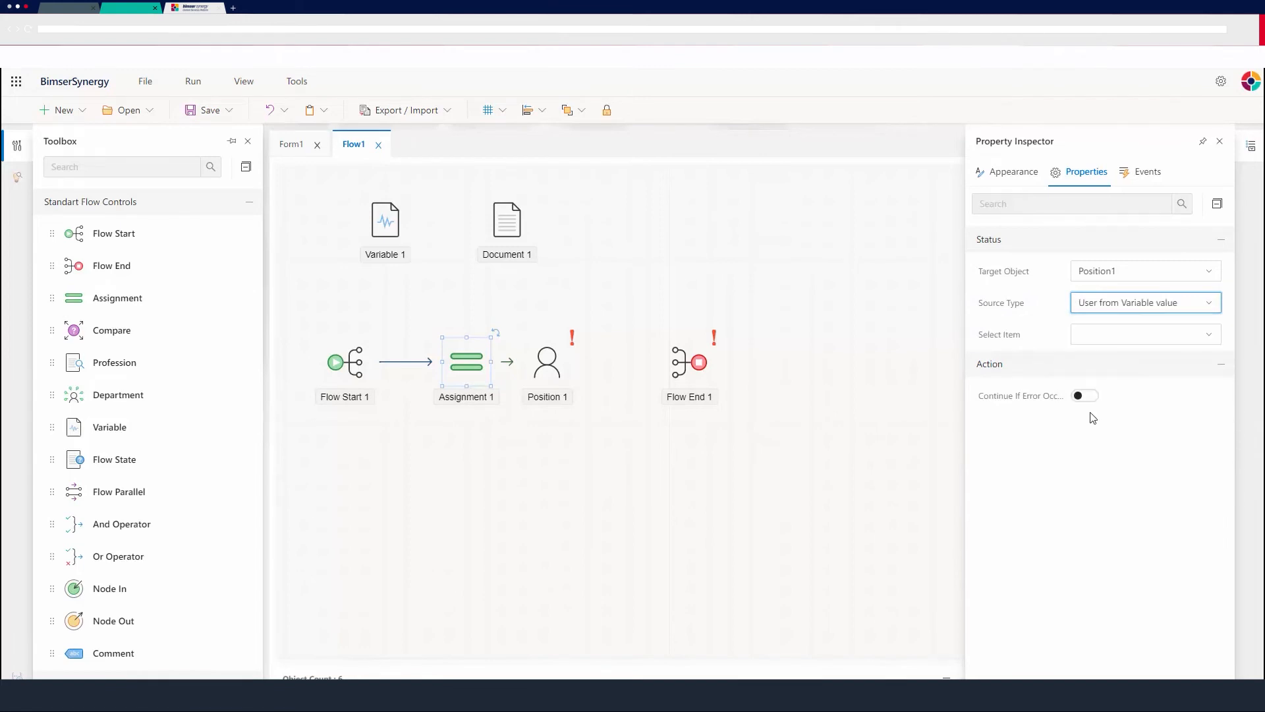
click(1185, 339)
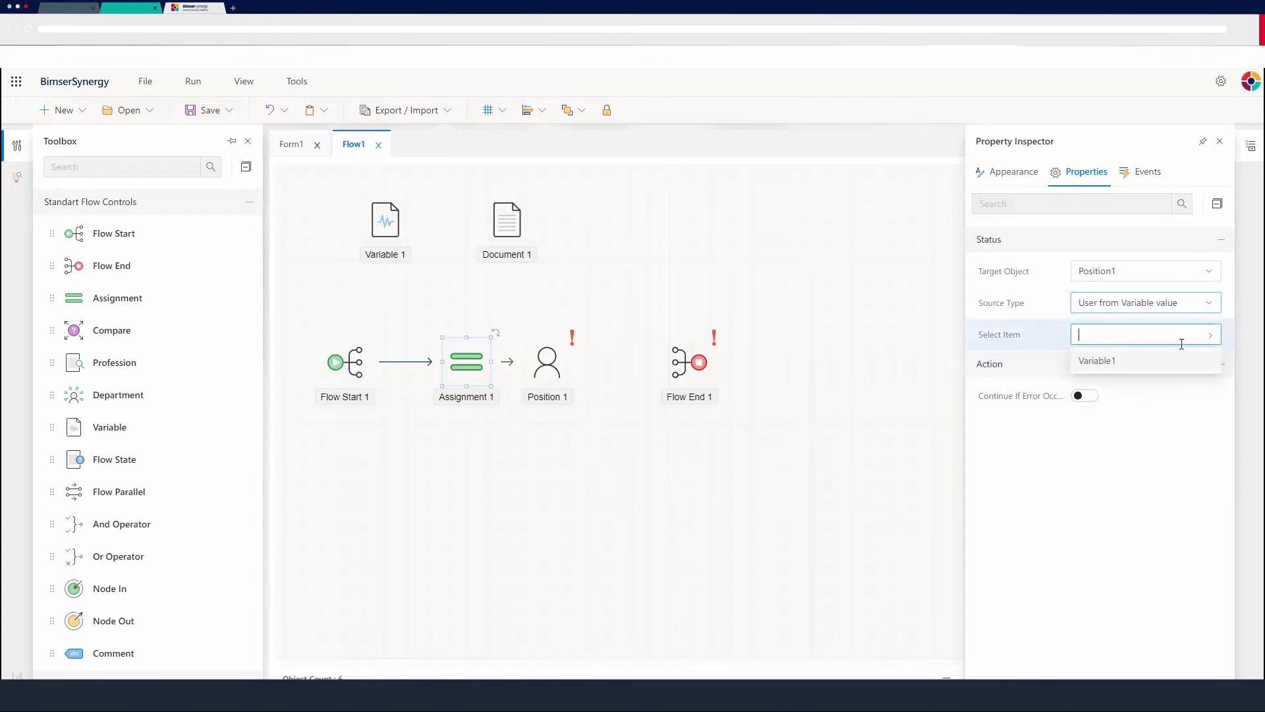
click(1107, 360)
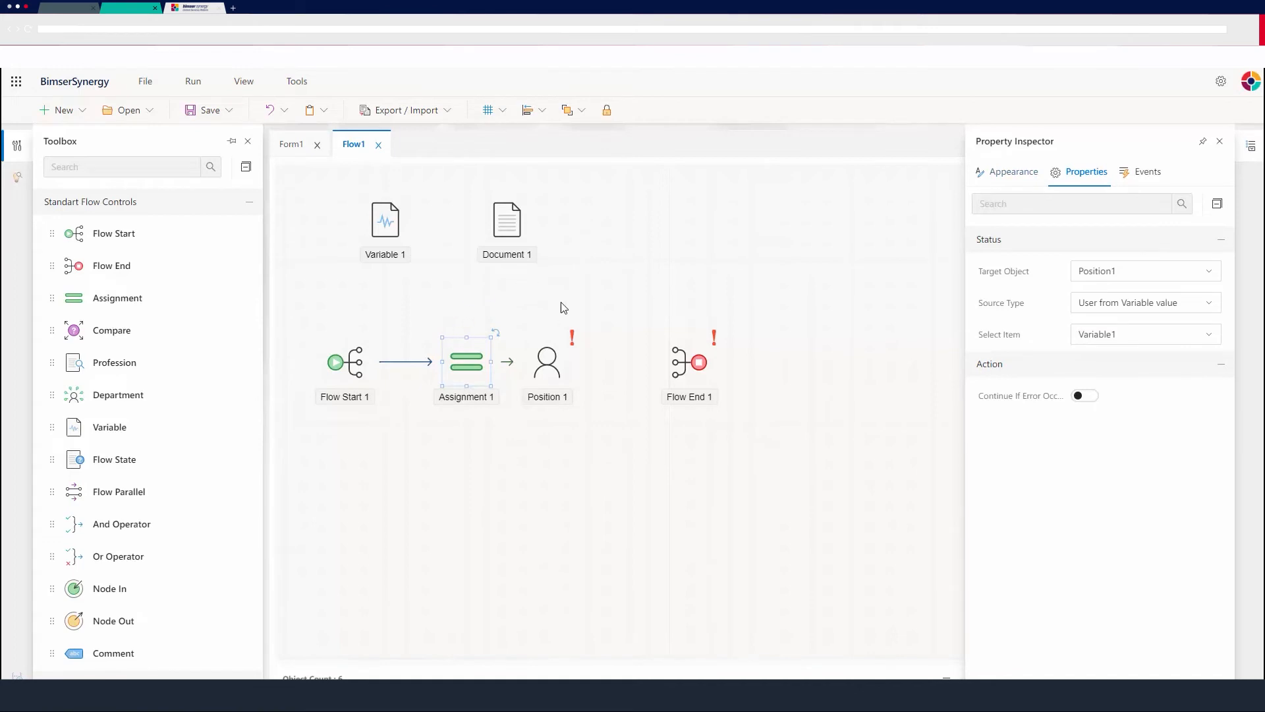
Move Flow End 1 further right and extend the flow from Position 1 with a linked Assignment object followed by a Position object.
drag(705, 362, 847, 361)
drag(579, 364, 617, 369)
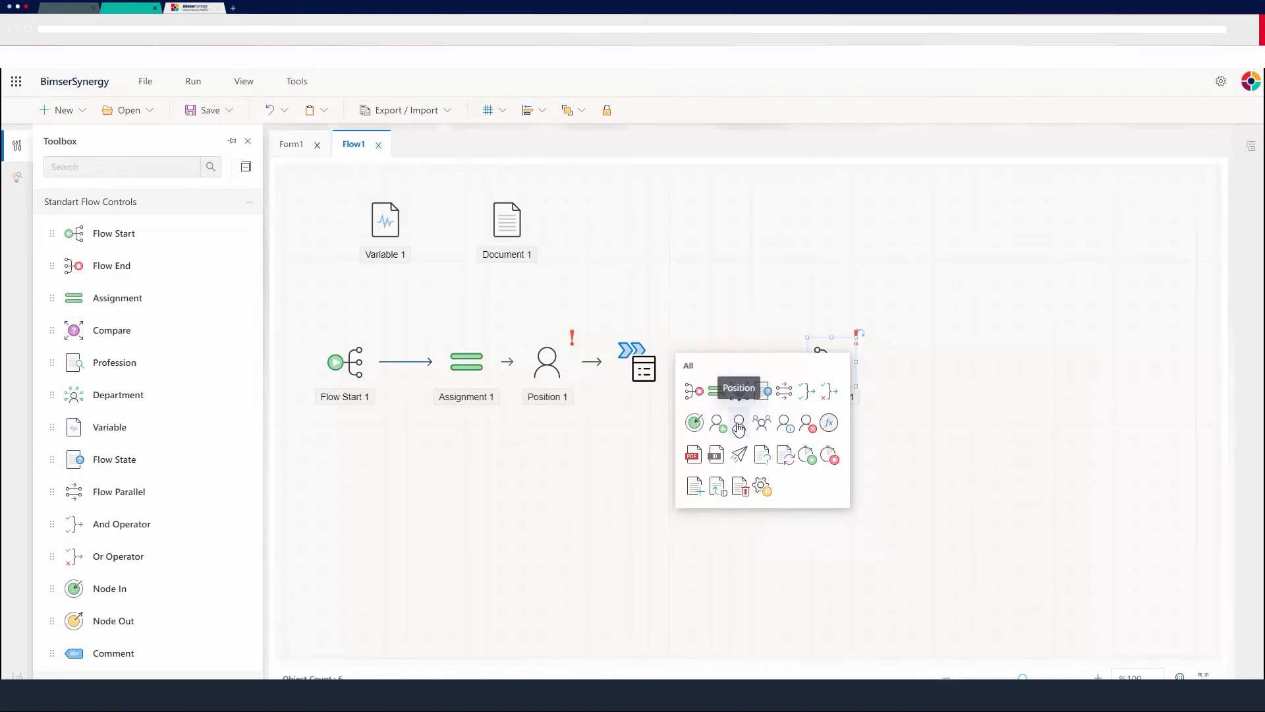
click(716, 392)
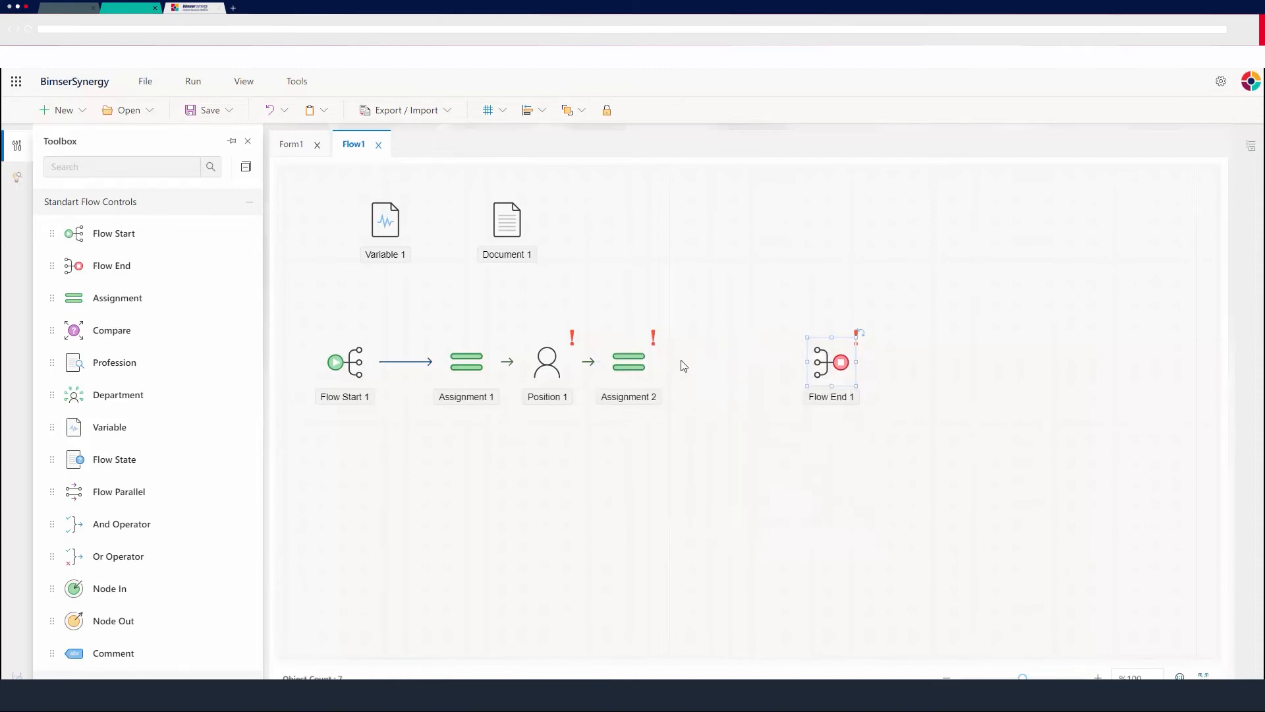
click(626, 359)
click(699, 377)
click(788, 416)
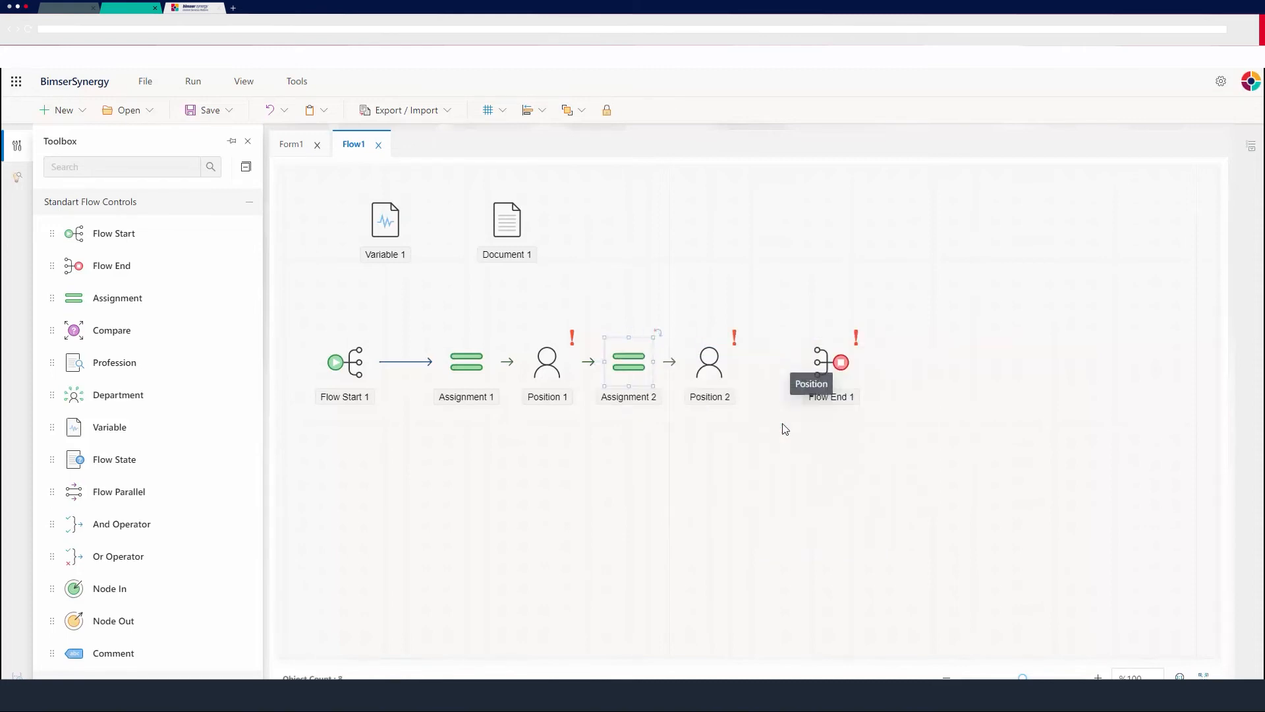
Configure Assignment 2 with target object Position2 and source type Manager Of Flow Initiator.
double_click(620, 360)
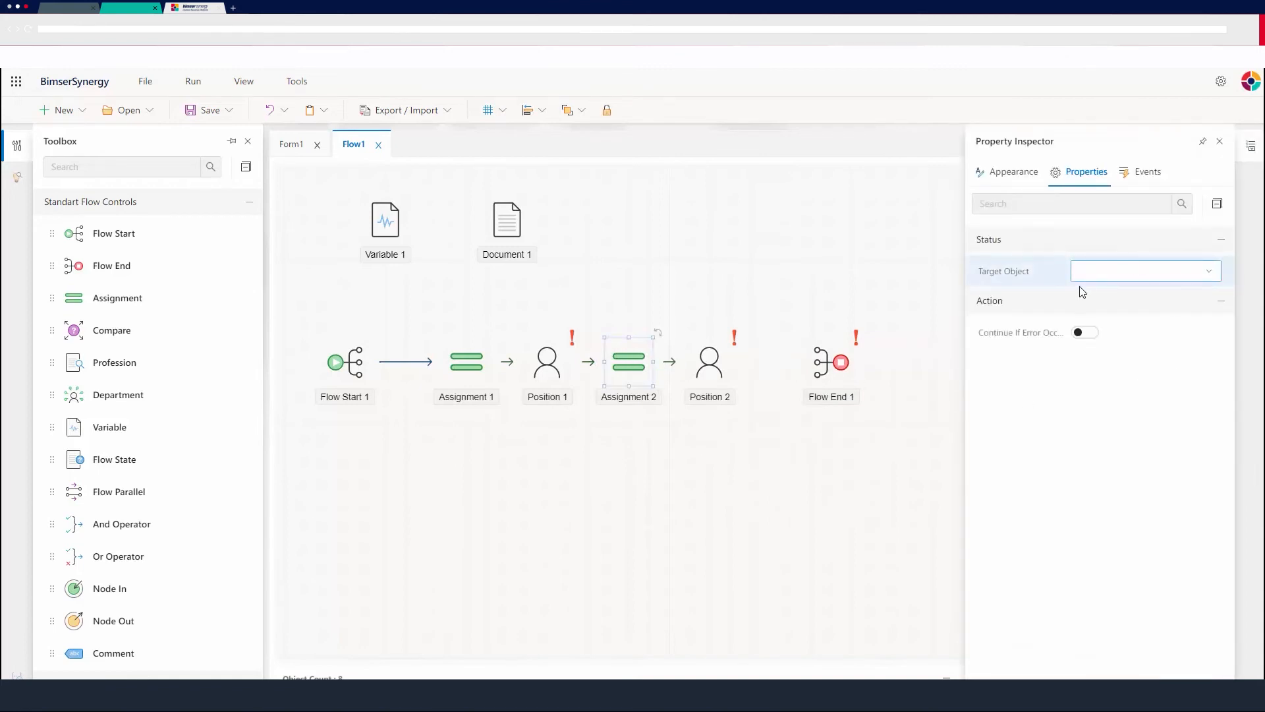
click(1198, 278)
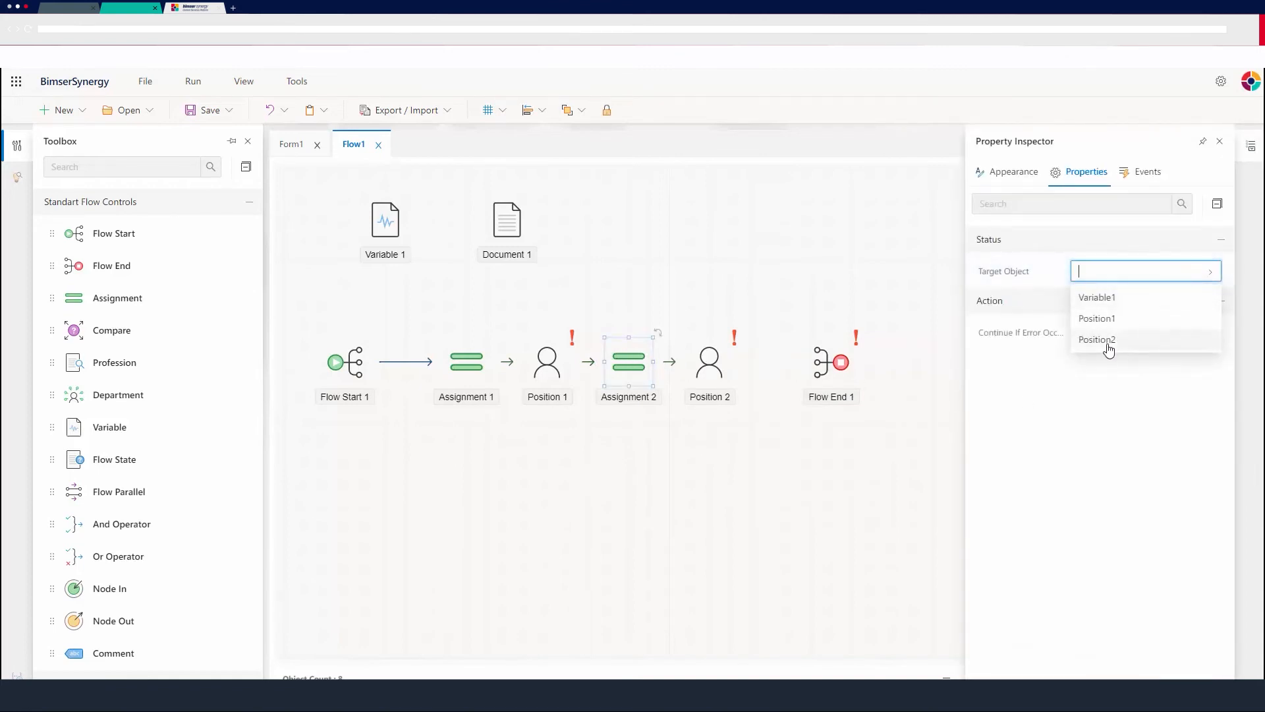
click(1109, 347)
click(1145, 303)
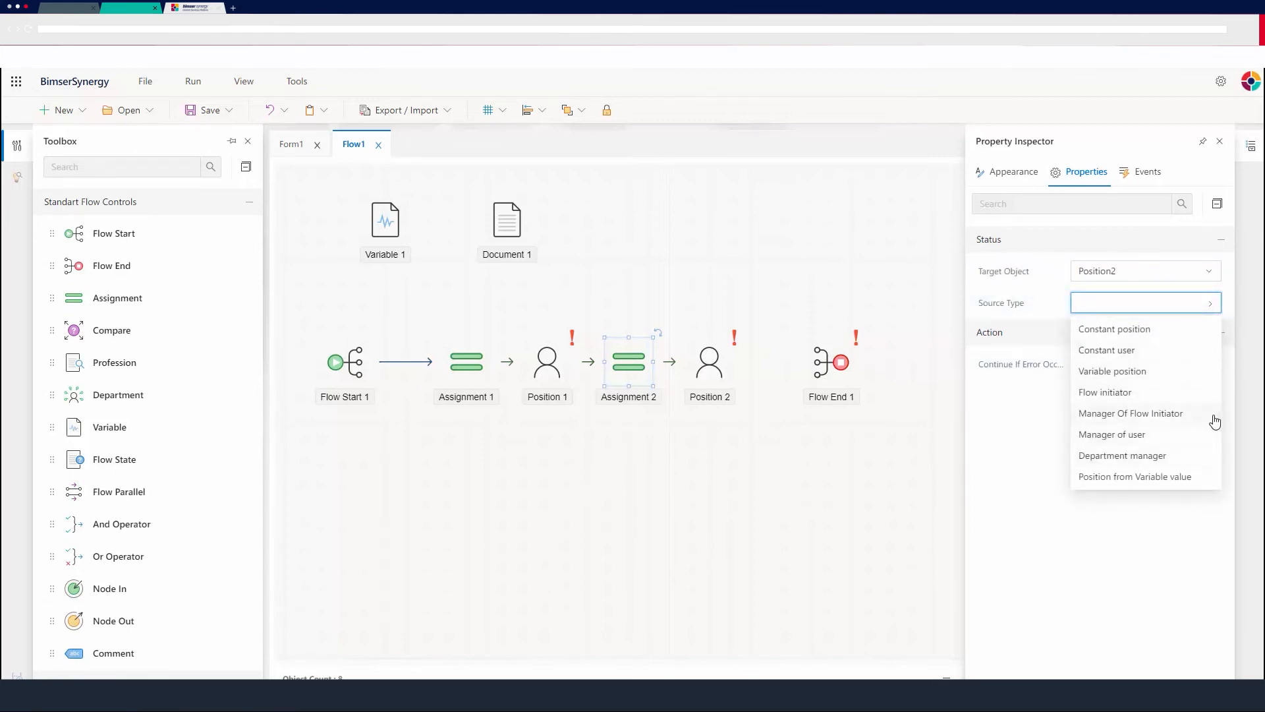
click(1118, 415)
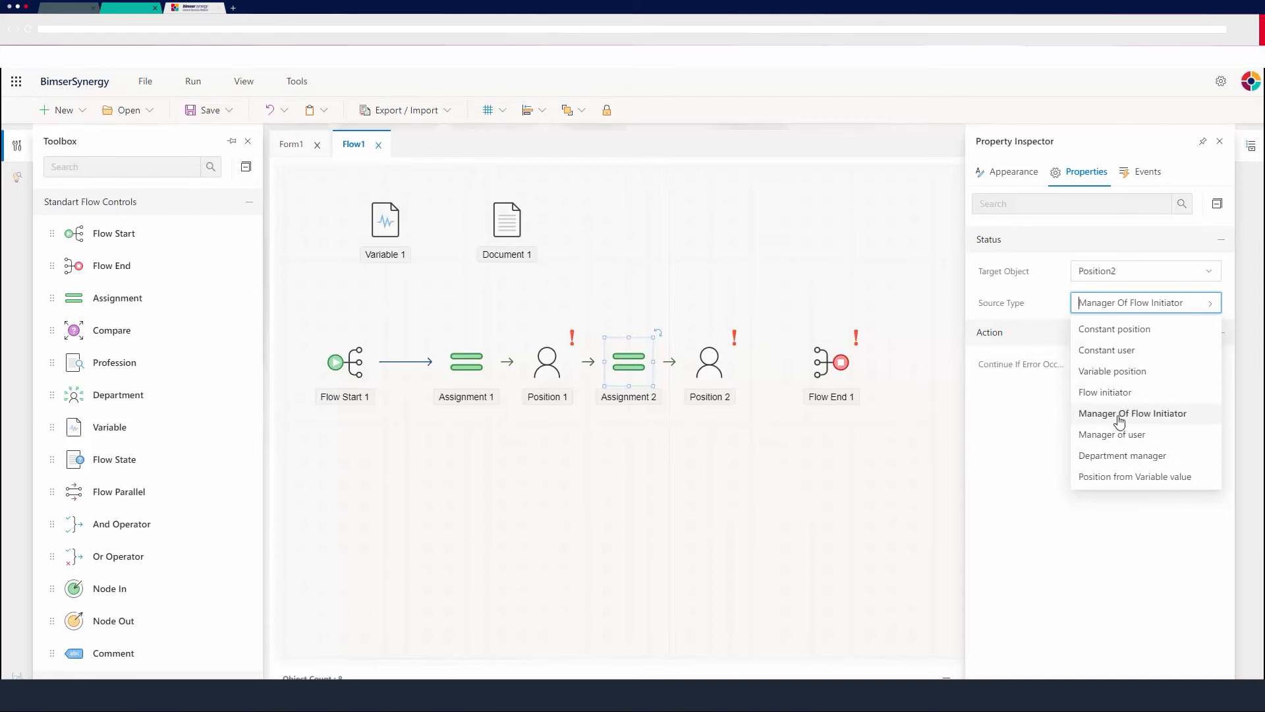
click(734, 415)
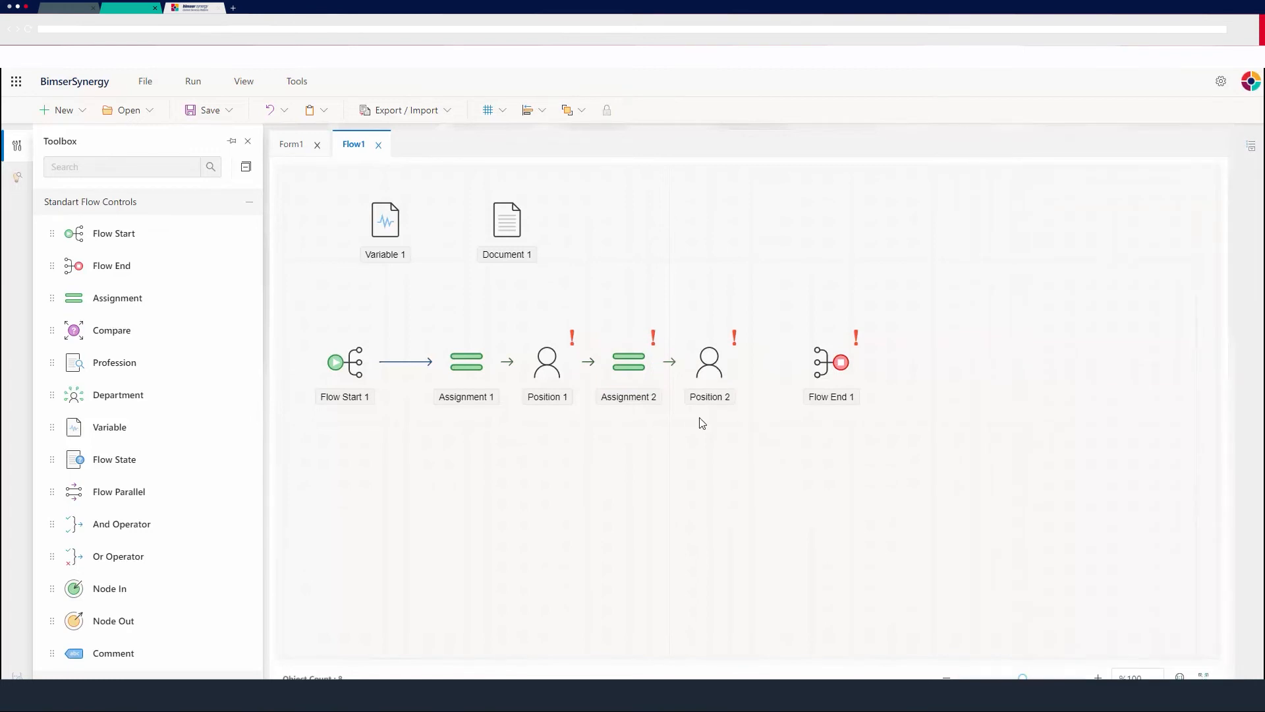
Add Document1 with the default view to Position 2's documents and save the document list.
click(713, 366)
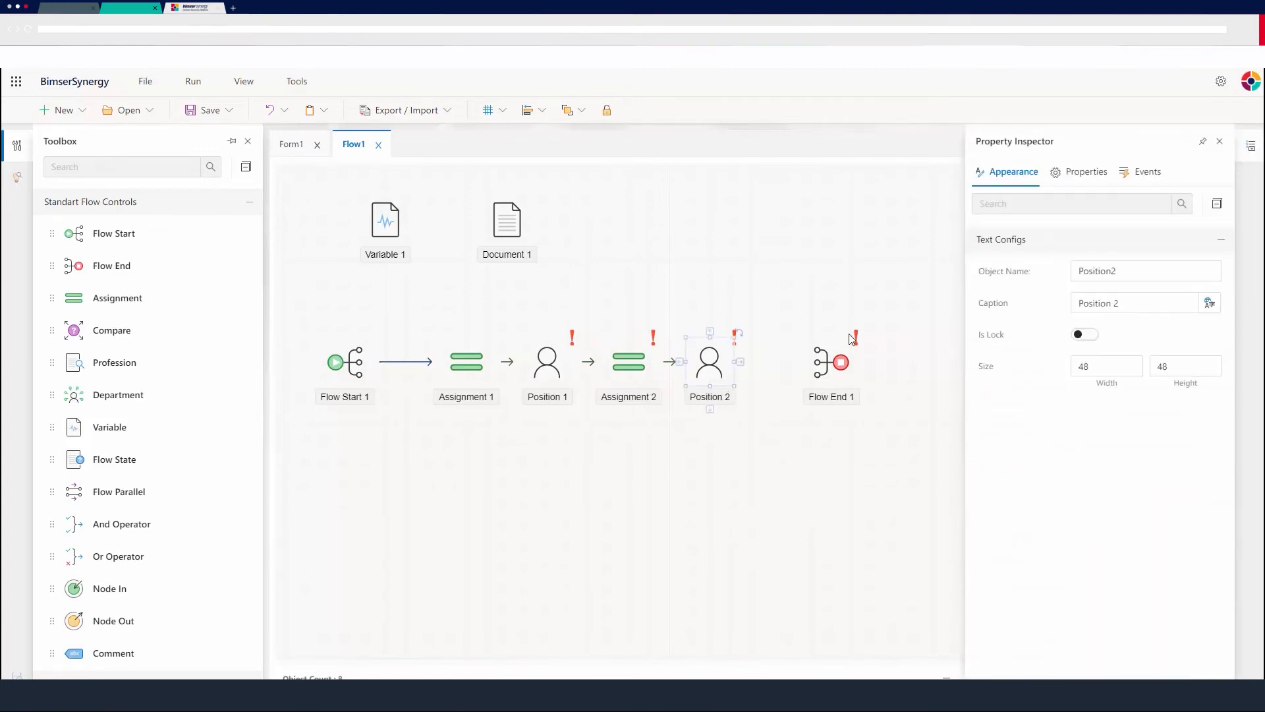
click(1079, 173)
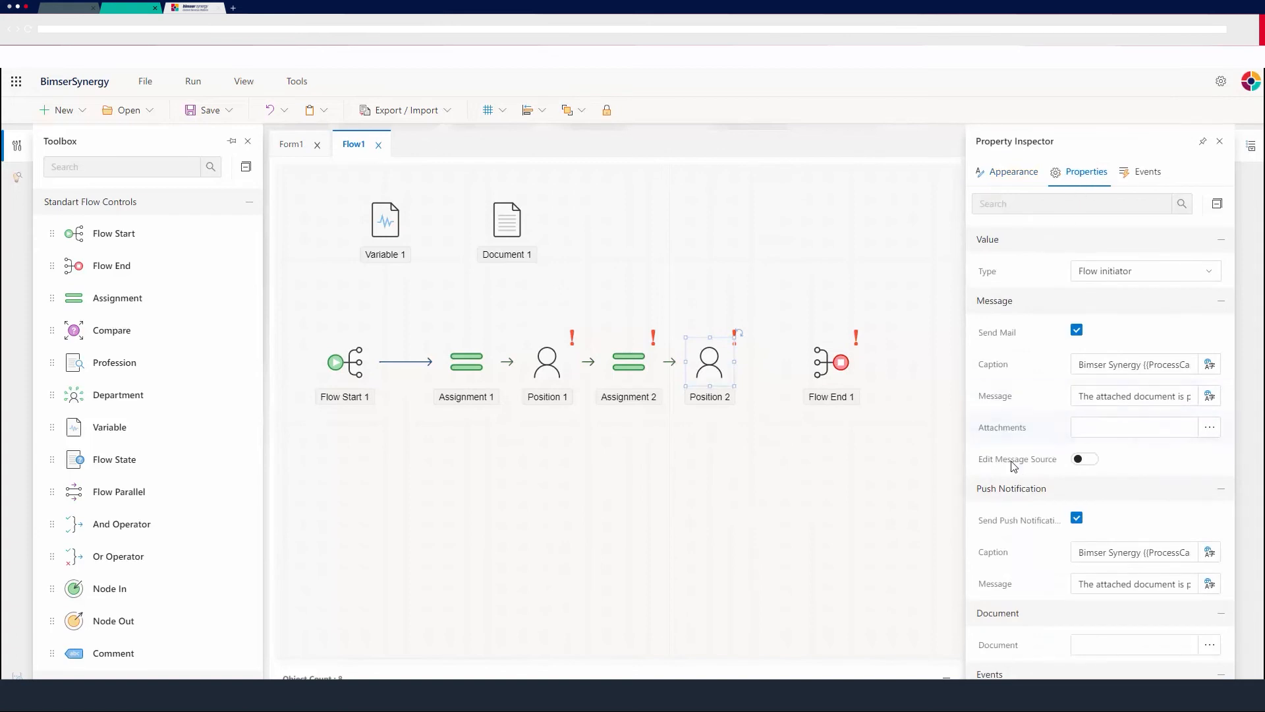
scroll(1014, 461, down, 2)
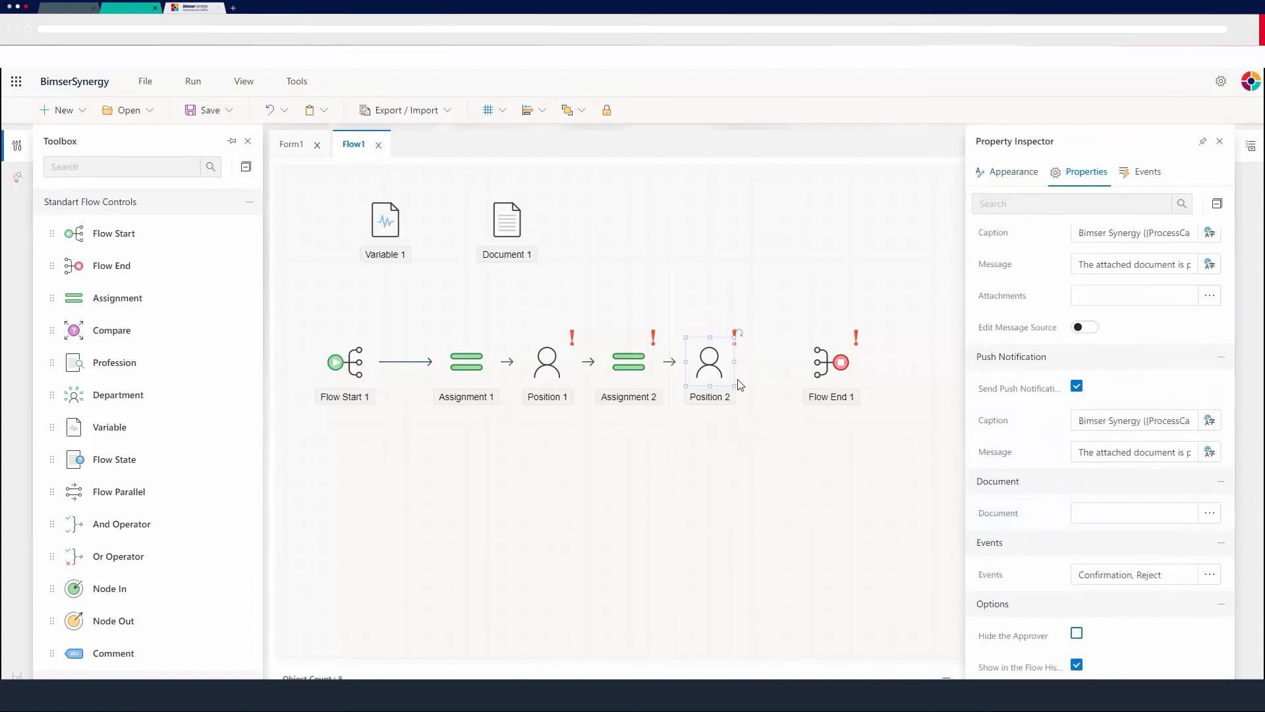
click(1209, 513)
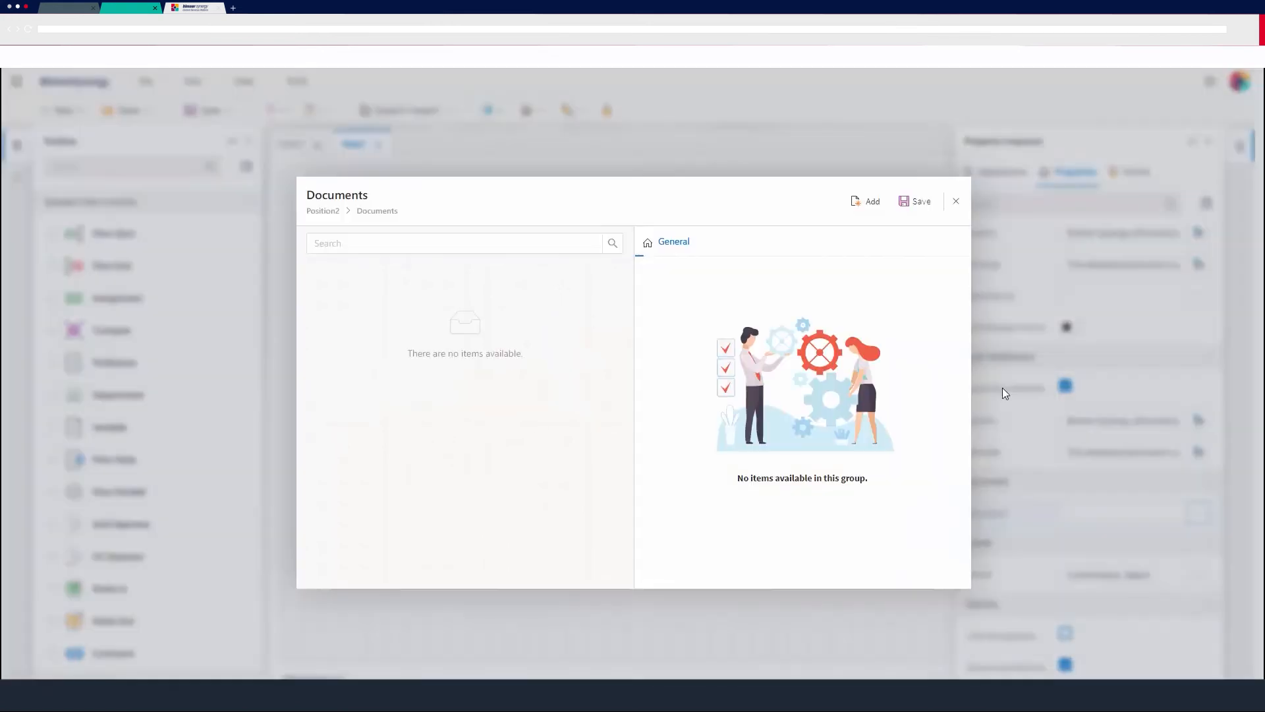
click(875, 202)
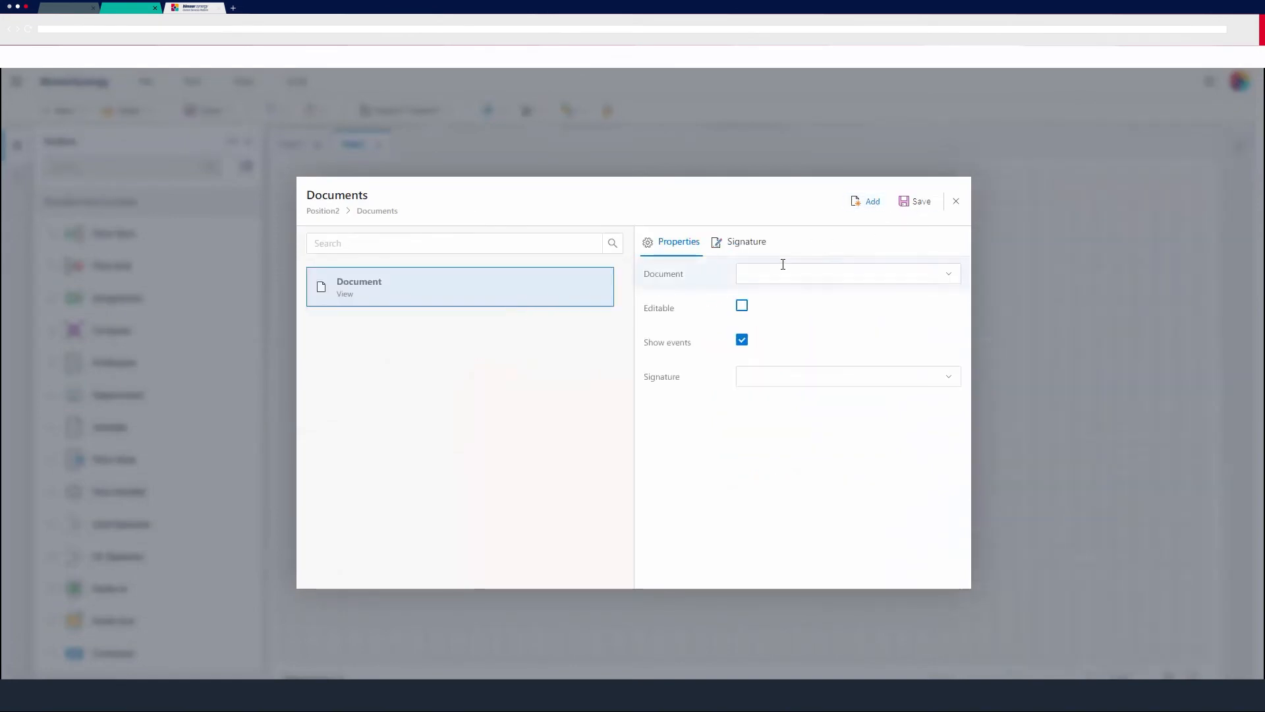
click(782, 267)
click(839, 303)
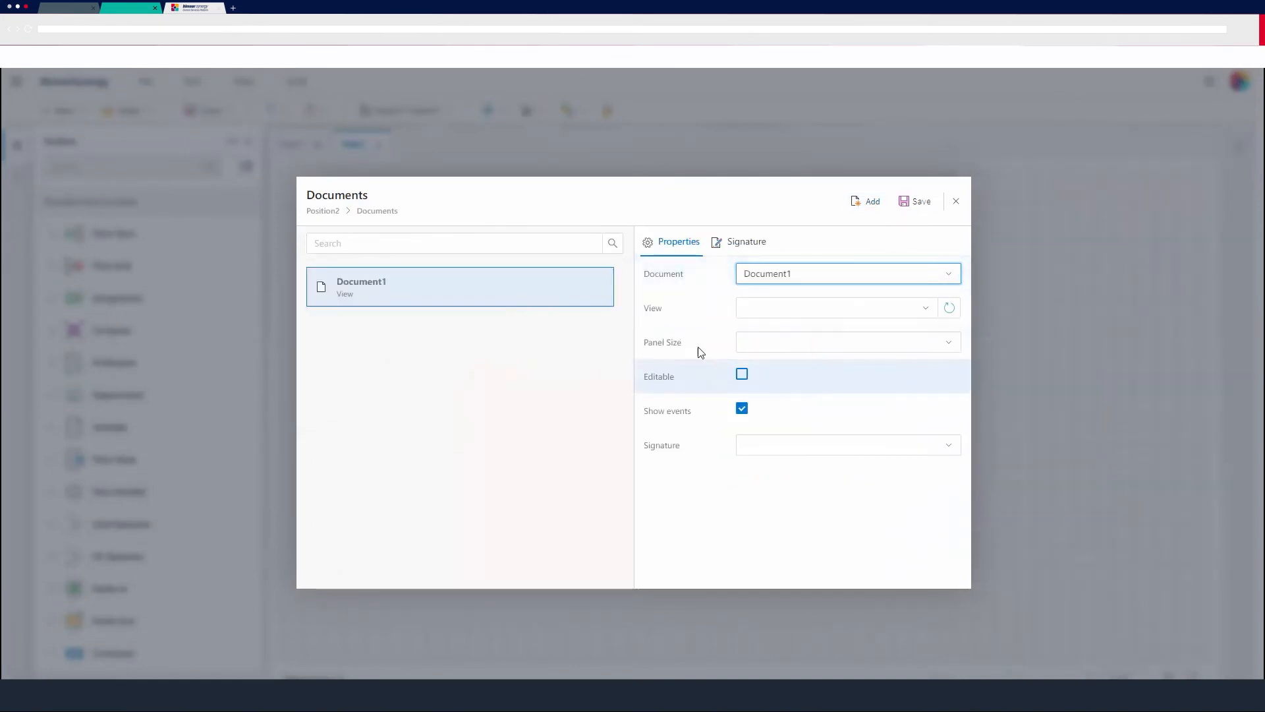
click(837, 335)
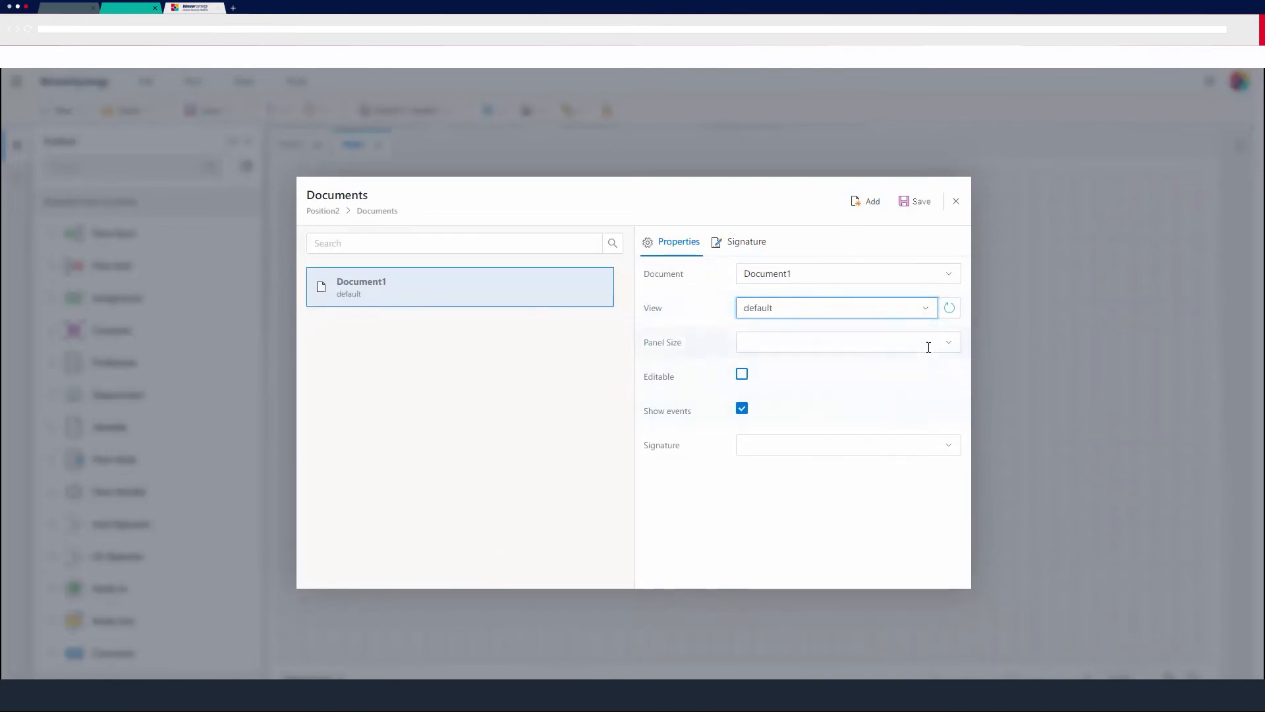
click(950, 343)
click(953, 345)
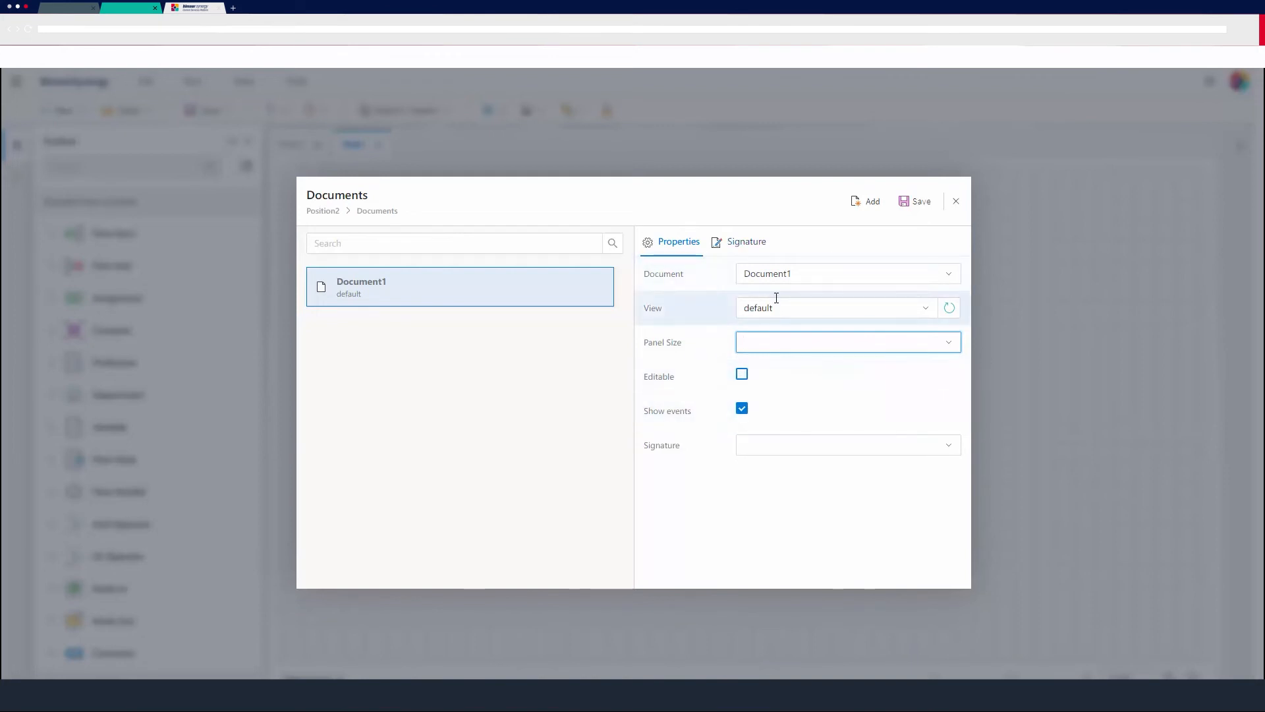
click(913, 202)
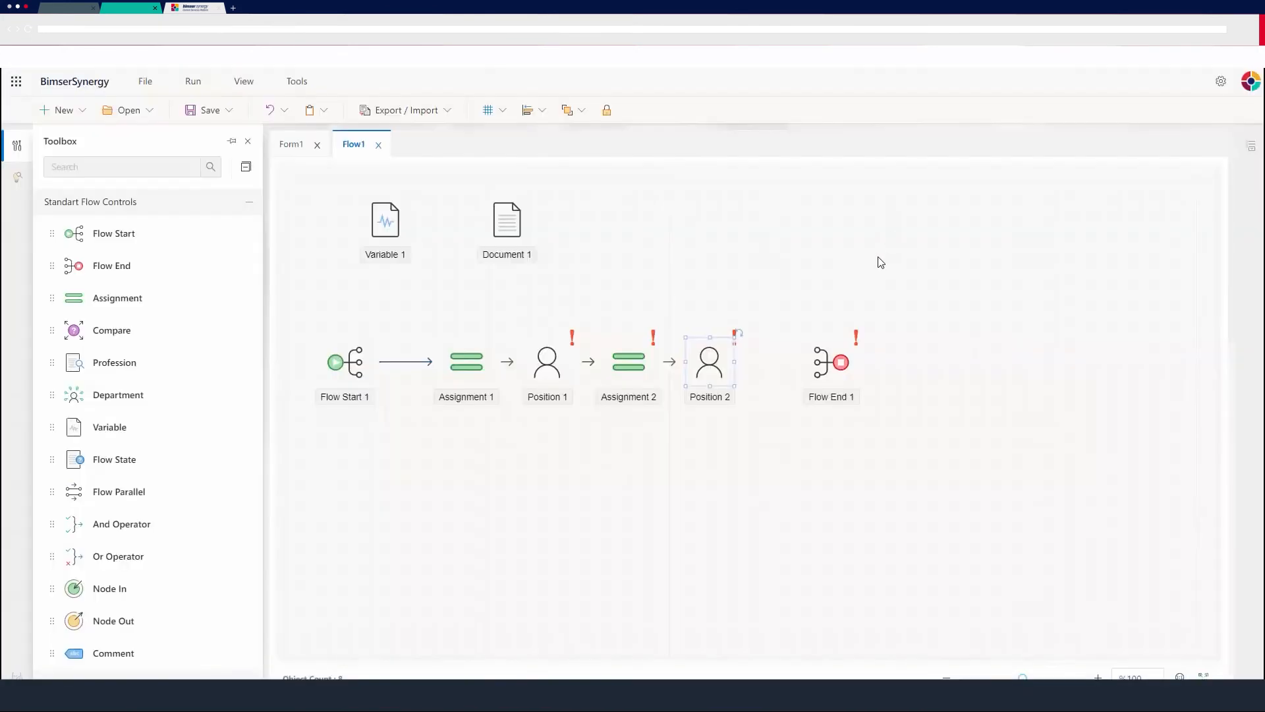
Add Document1 with the default view to Position 1's documents and save the list.
double_click(530, 354)
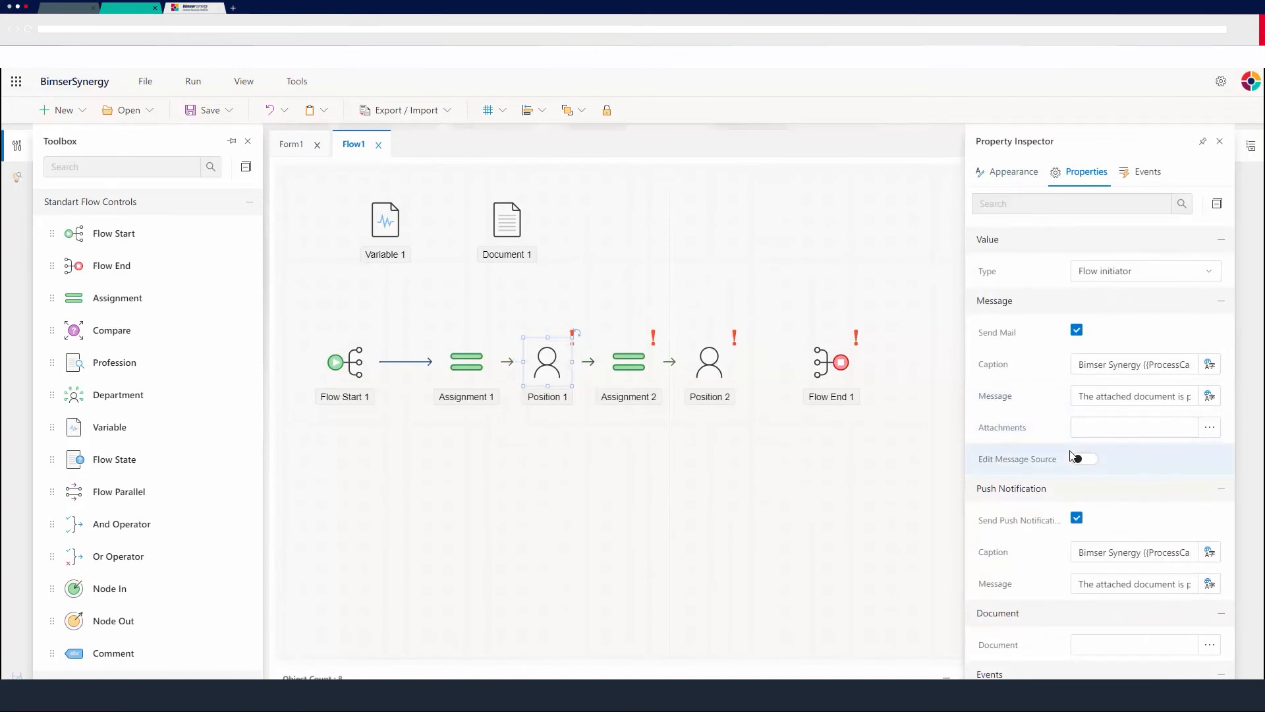
click(1210, 645)
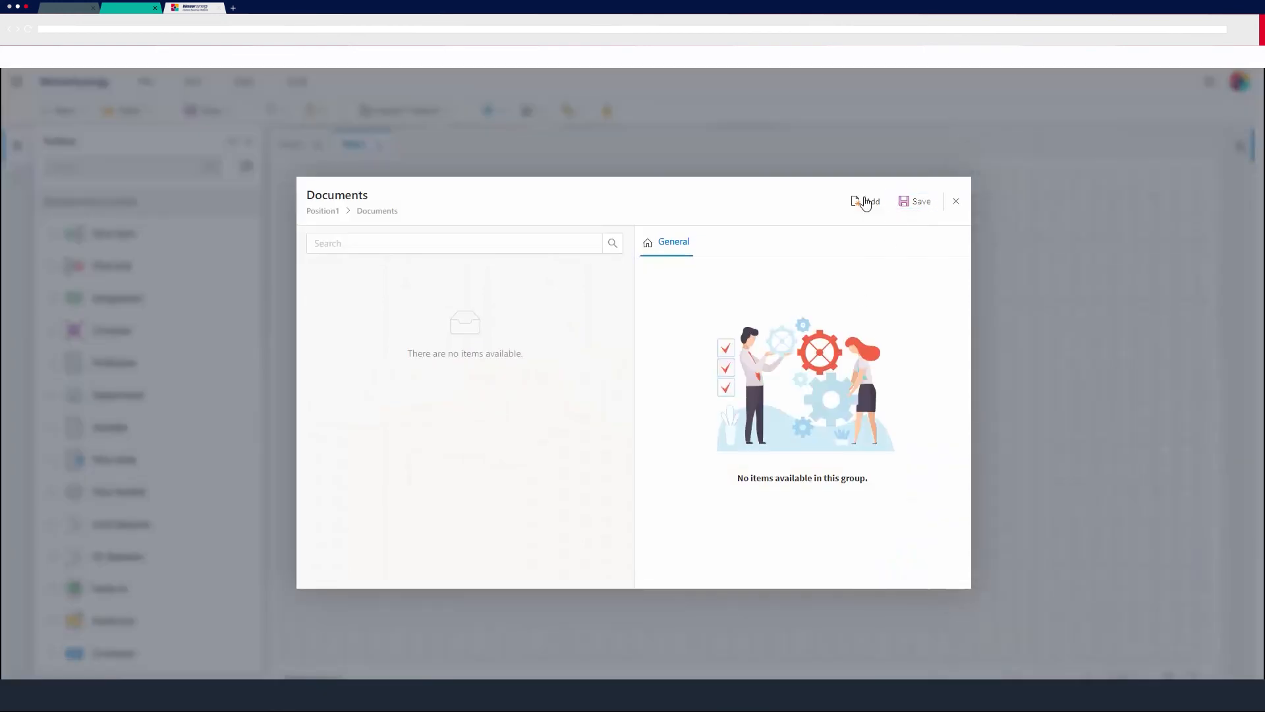
click(866, 201)
click(779, 274)
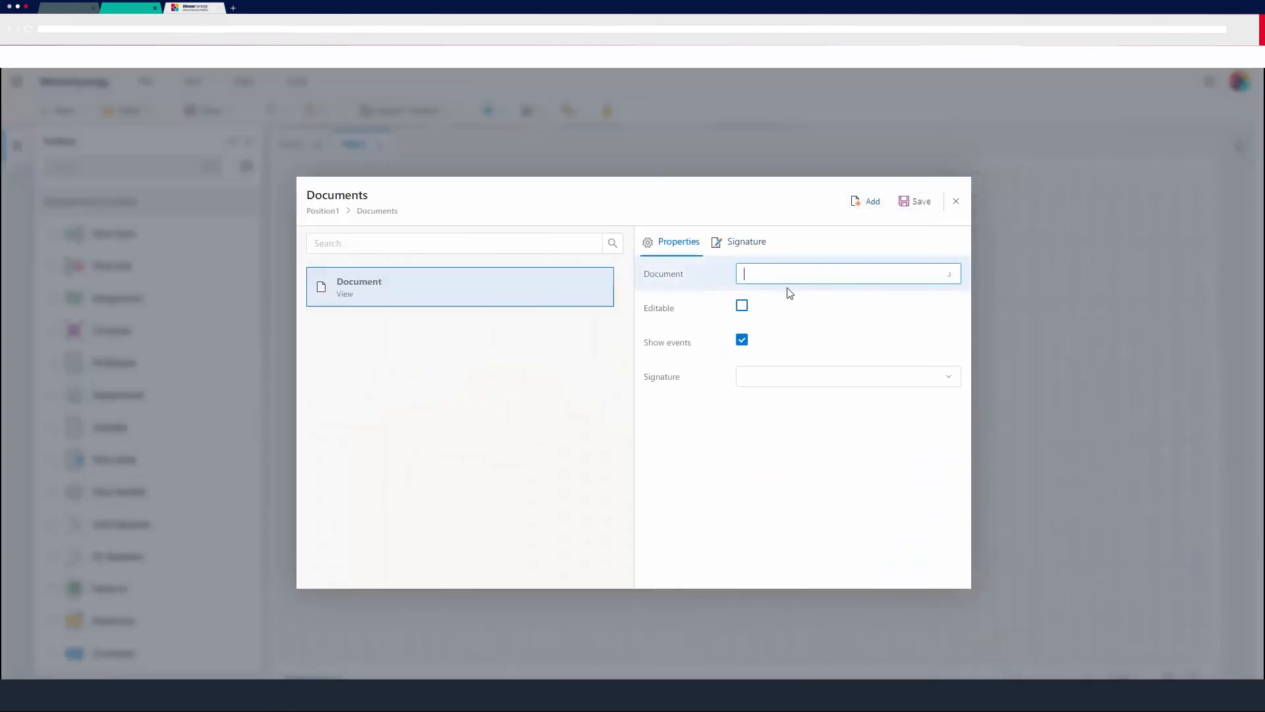
click(889, 301)
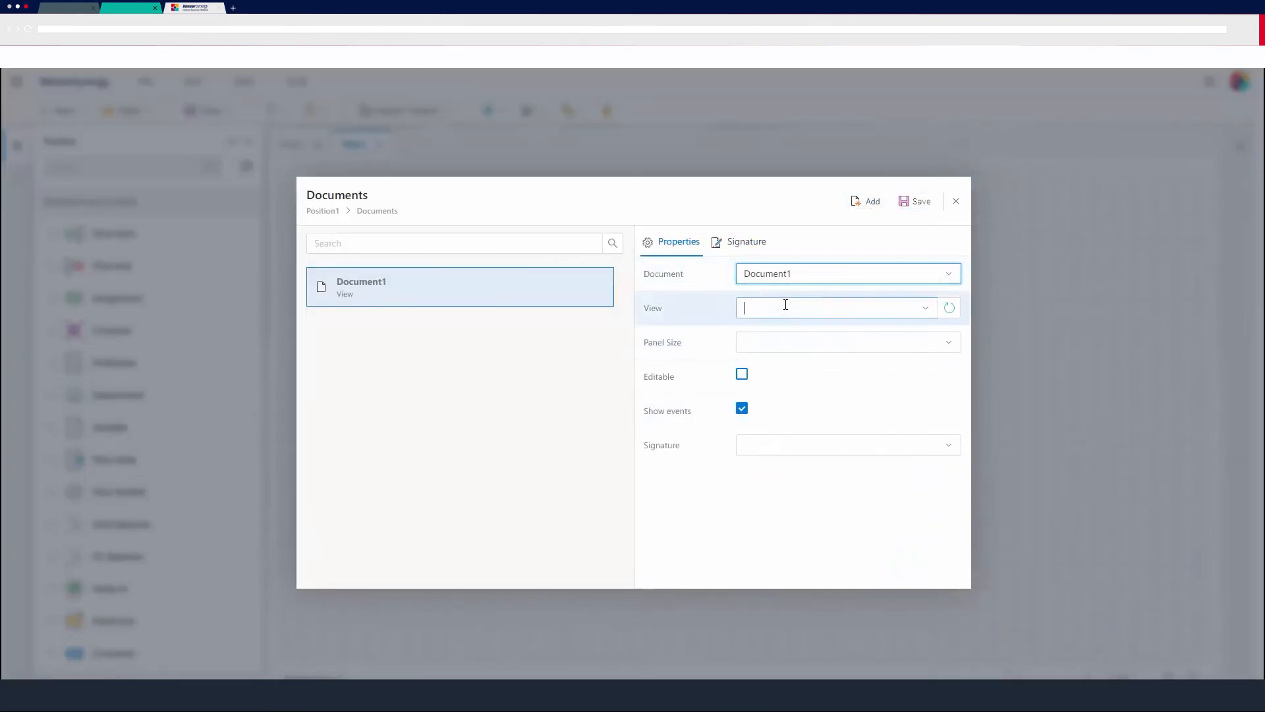
click(785, 307)
click(806, 336)
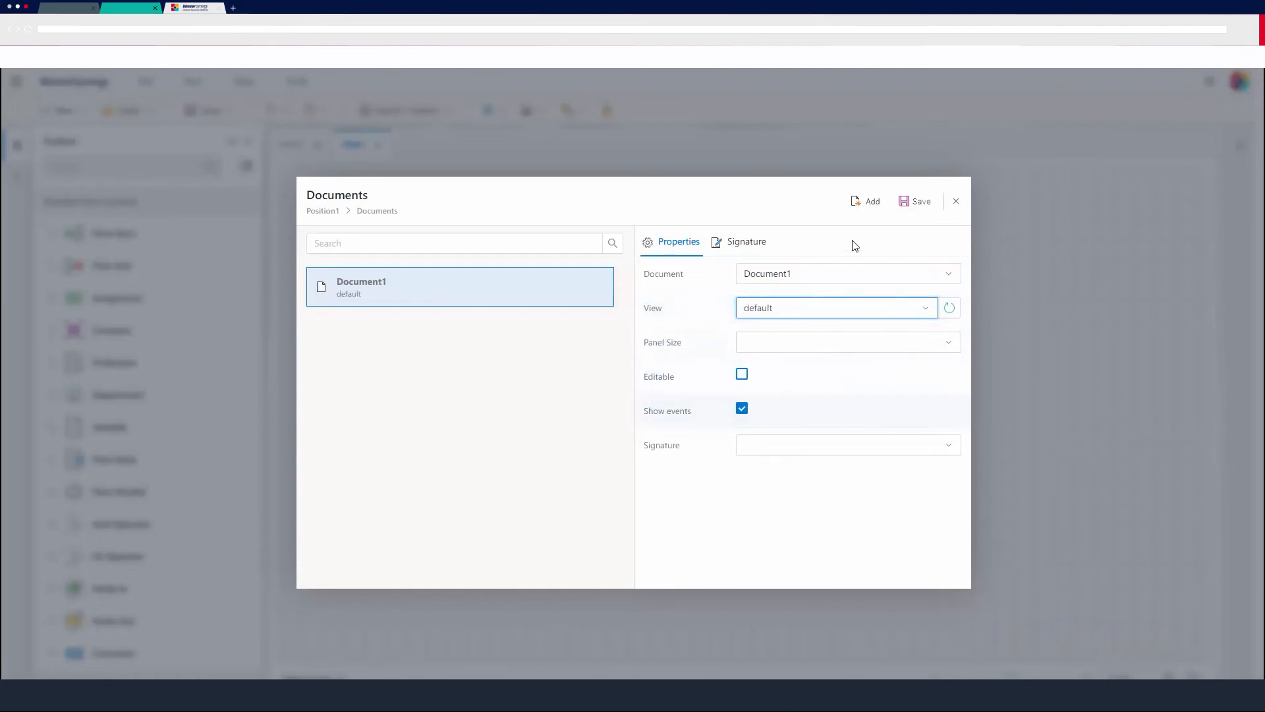
click(924, 202)
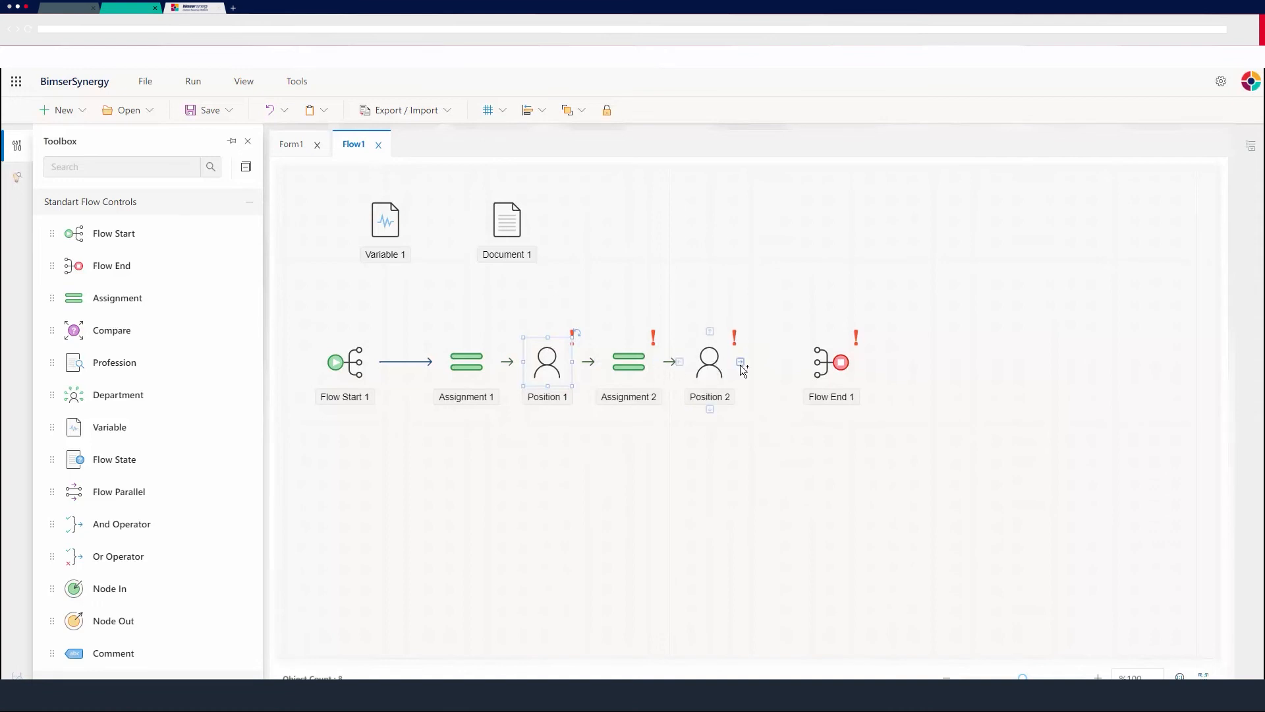
Link Position 2 to Flow End 1 with two connections, and connect Assignment 2 and Position 1 to Flow End 1.
drag(741, 363, 813, 369)
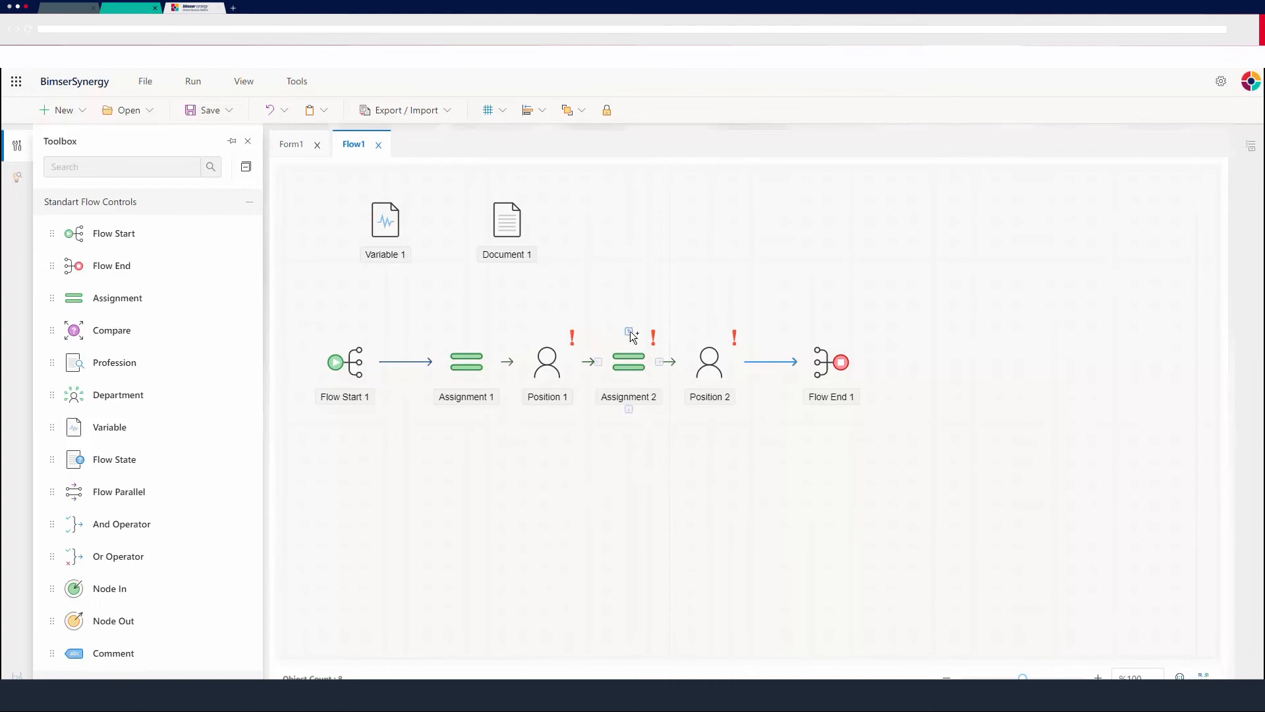
drag(630, 331, 842, 341)
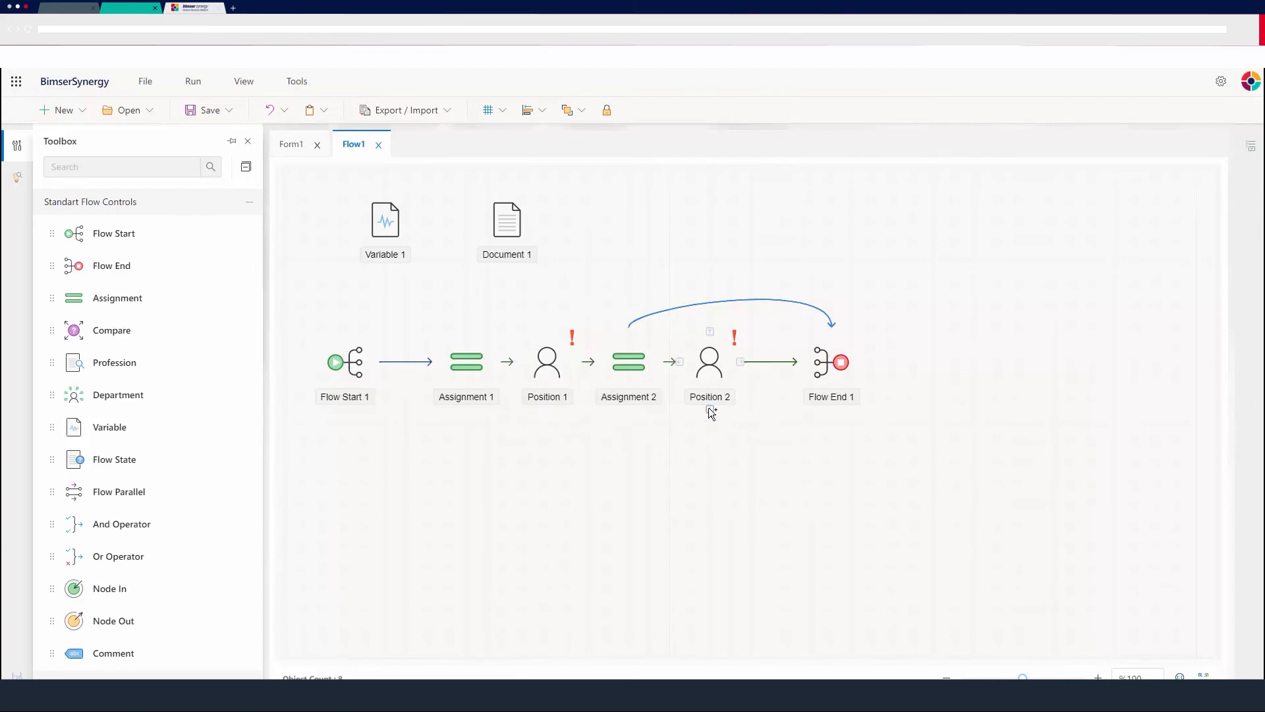
drag(710, 409, 845, 404)
drag(547, 409, 829, 402)
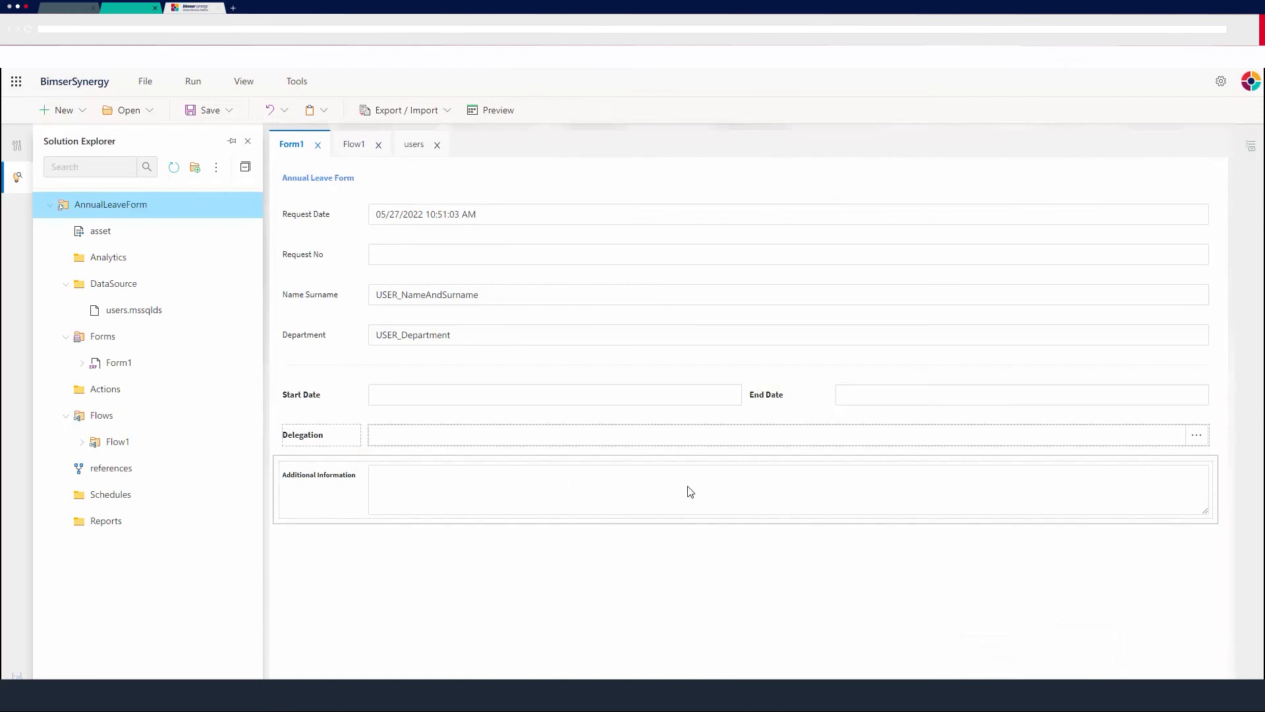
Publish the AnnualLeaveForm project and enlarge the deployment output area.
right_click(106, 203)
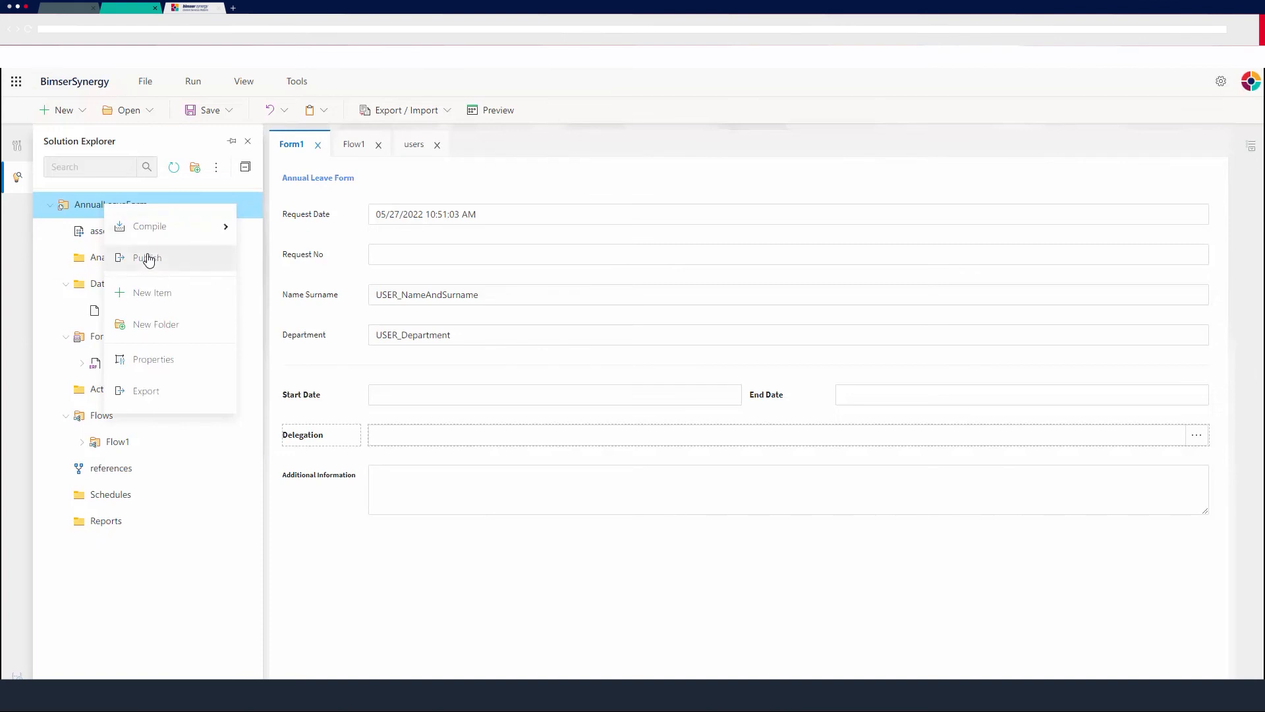
click(149, 257)
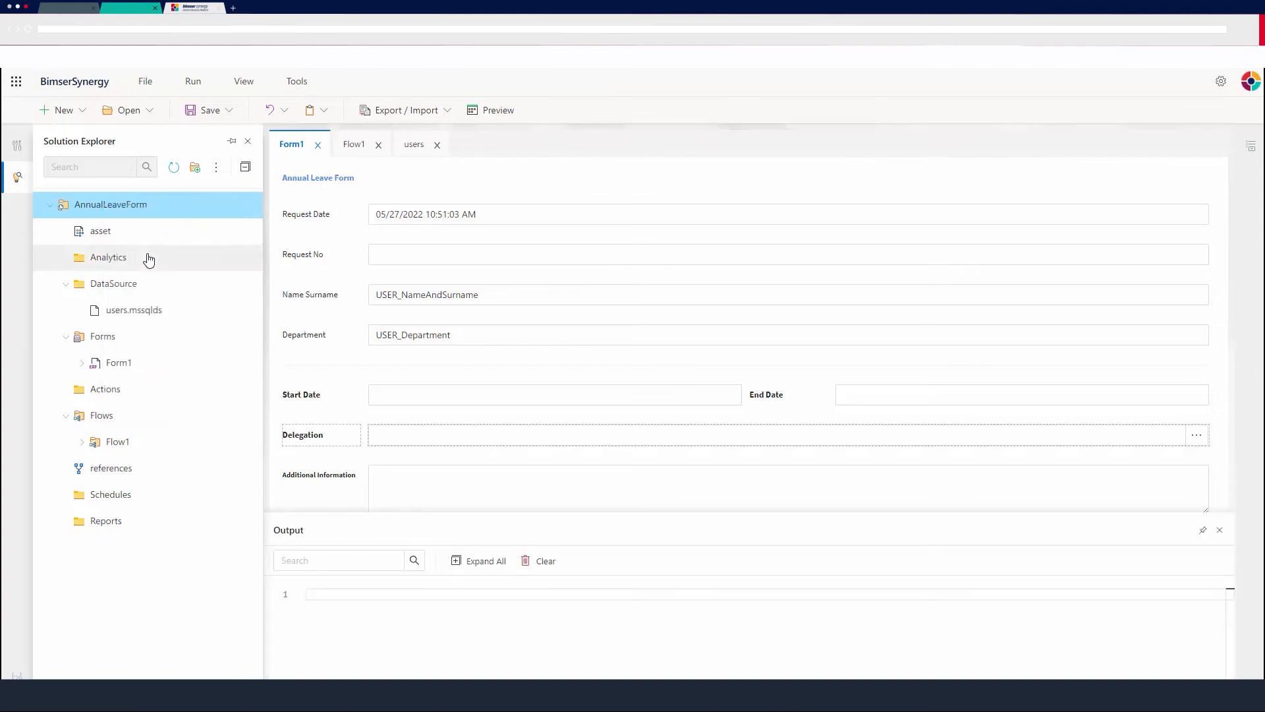
click(322, 562)
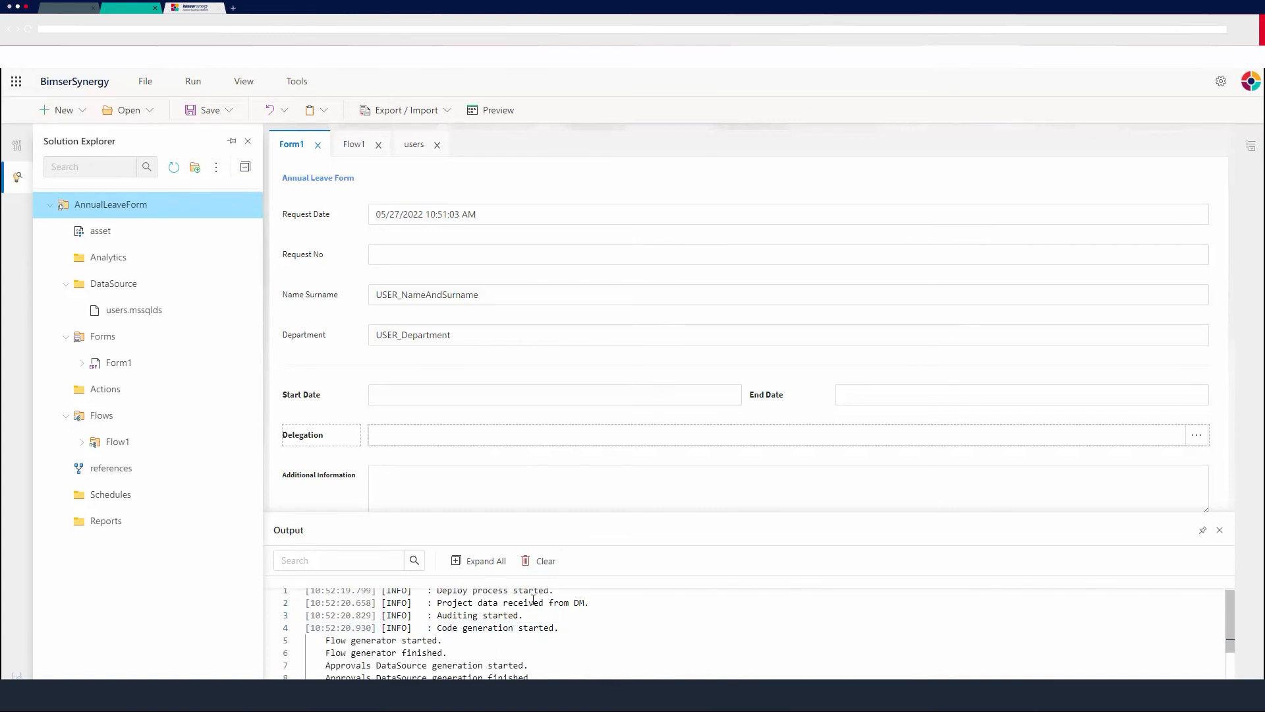
drag(499, 512, 511, 468)
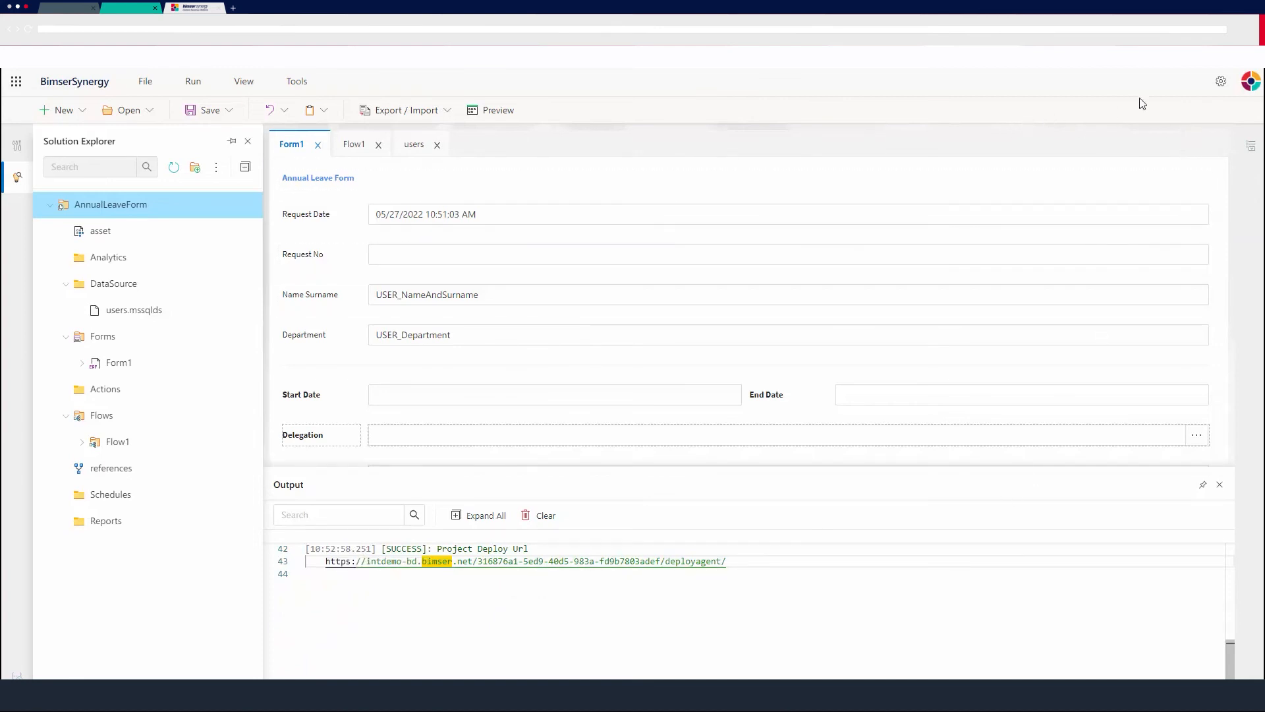
Leave the IDE for the Synergy home page and open the Application Explorer from the admin tools.
click(1220, 81)
click(1109, 155)
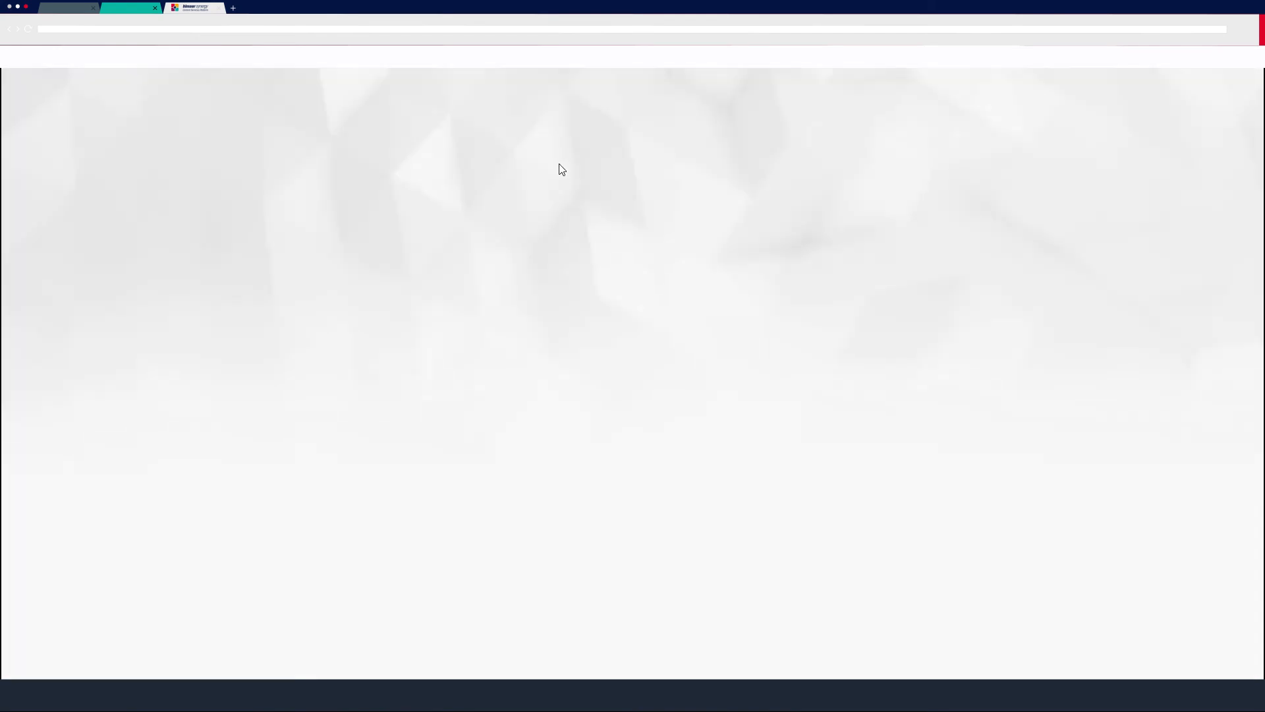
click(1221, 85)
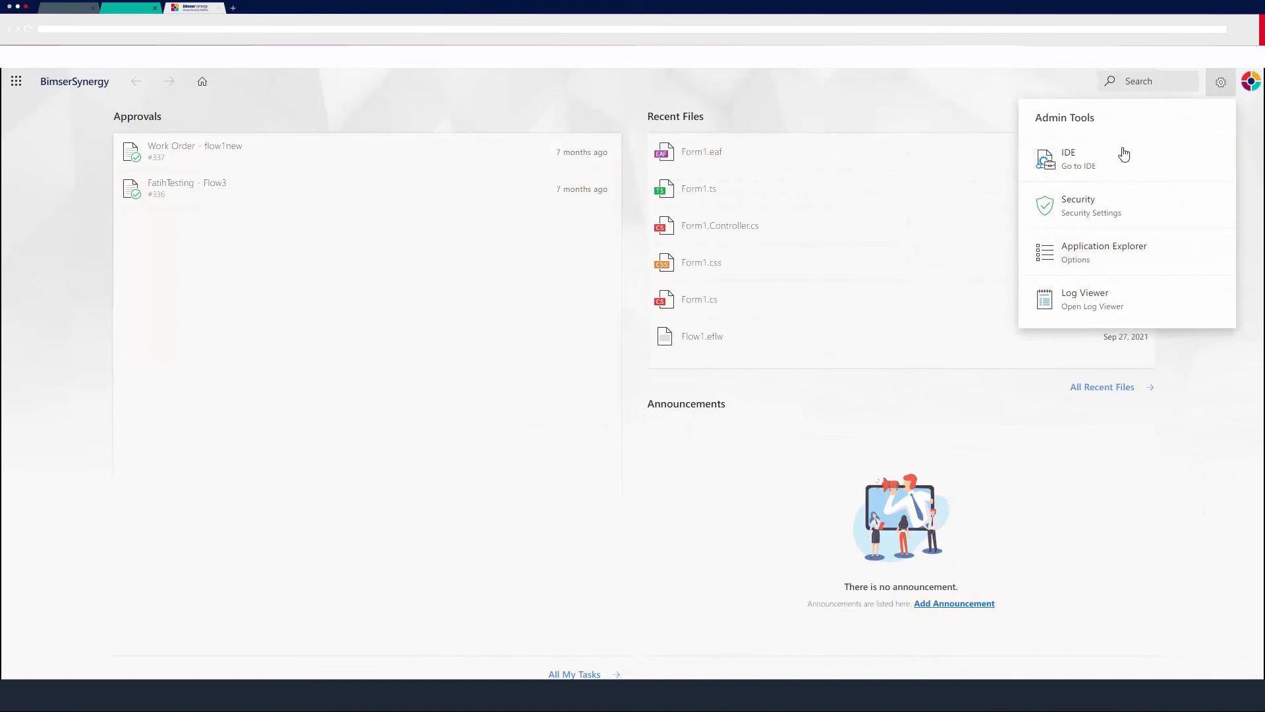
click(1094, 250)
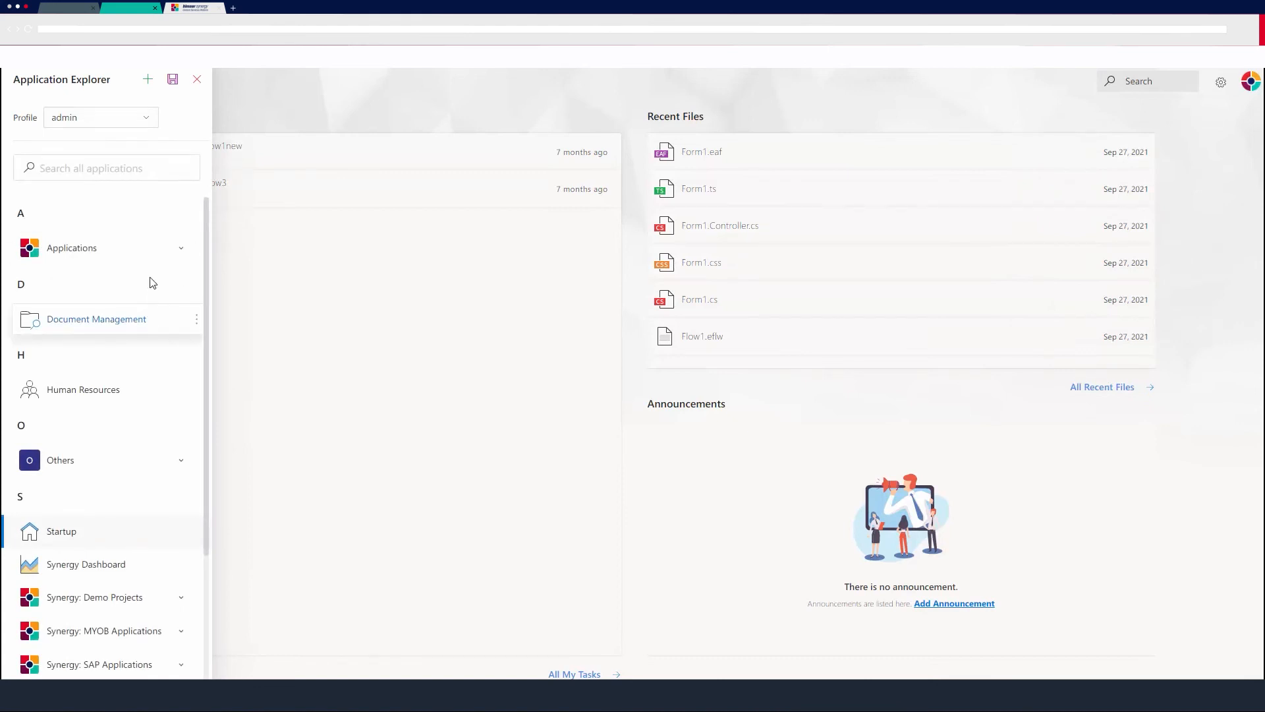
Start a new application menu item with the caption Annual Leave Form.
click(147, 83)
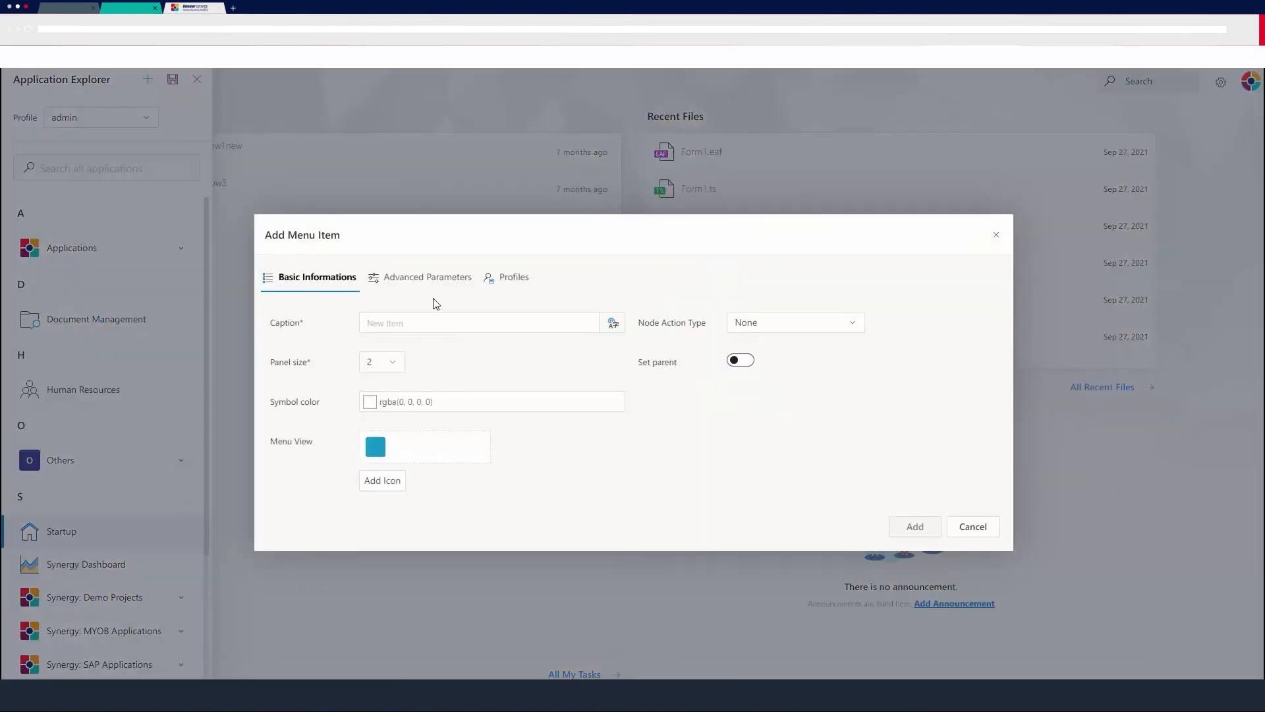
click(548, 321)
text(Ann)
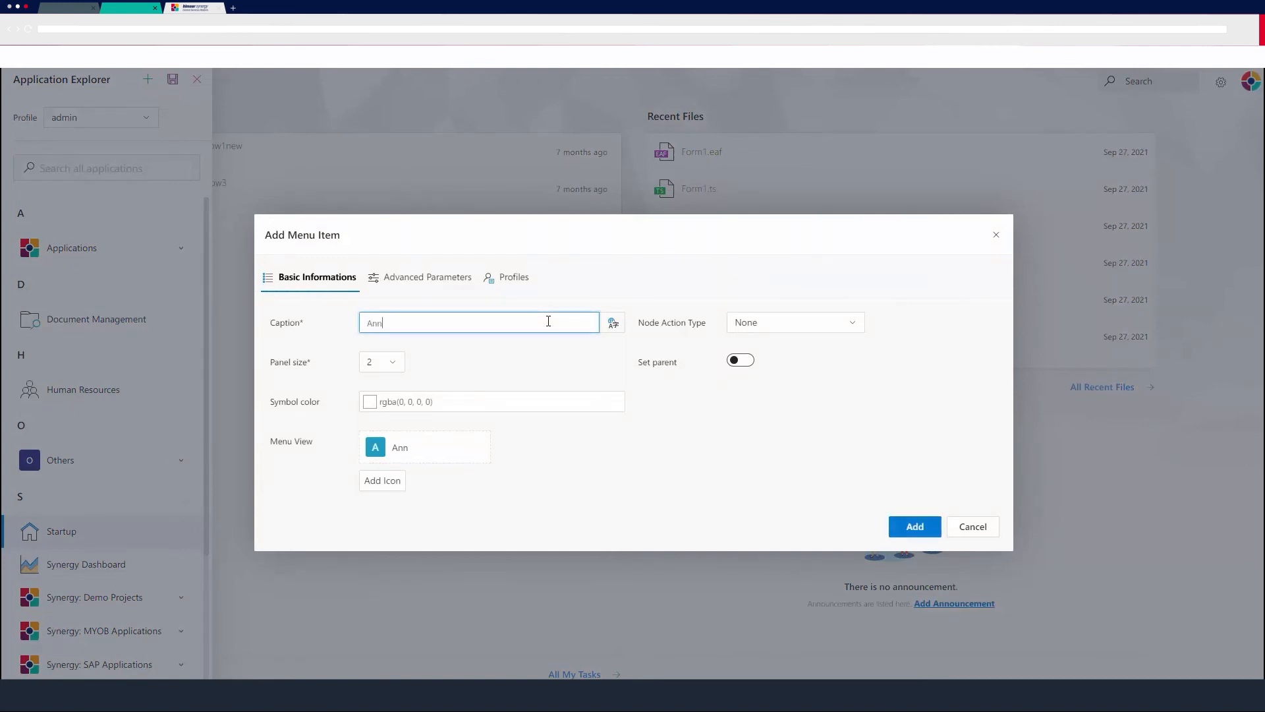
text(ual Leave Form)
Set the menu item's action type to Start A Process, with project AnnualLeaveForm and flow Flow1.
click(783, 336)
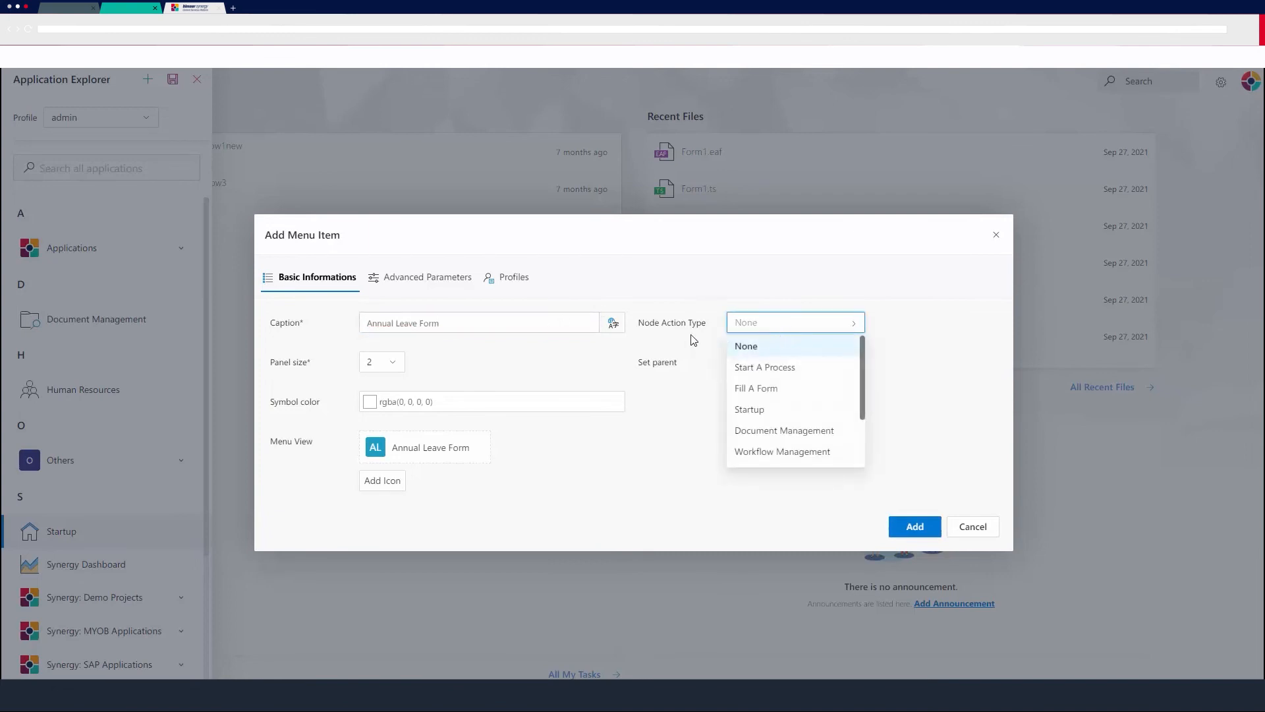
click(757, 368)
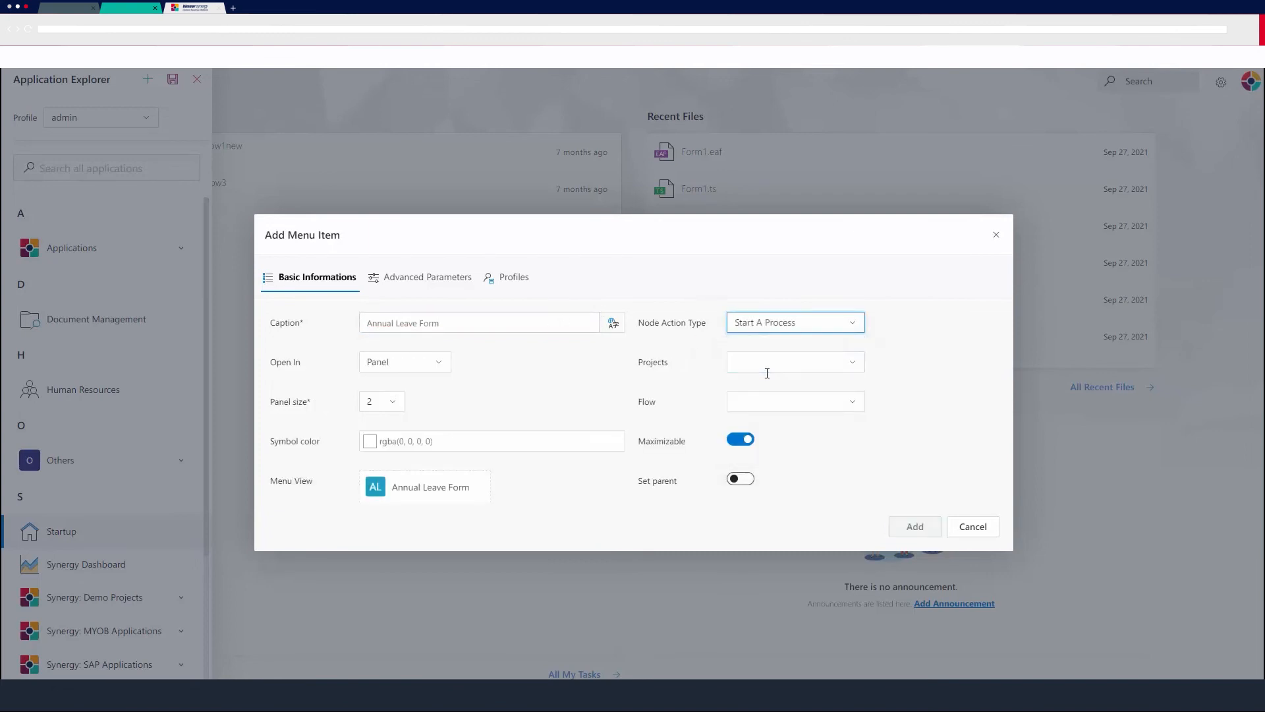
click(848, 365)
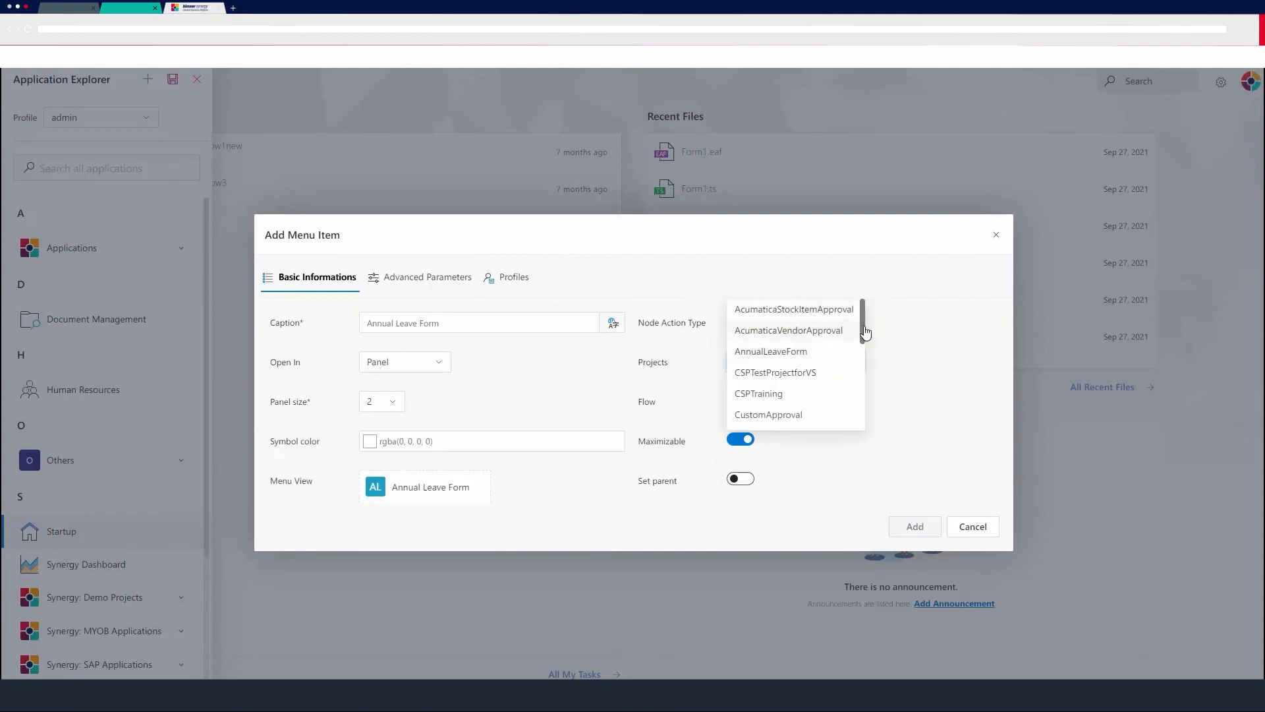
scroll(863, 343, down, 1)
scroll(868, 334, up, 2)
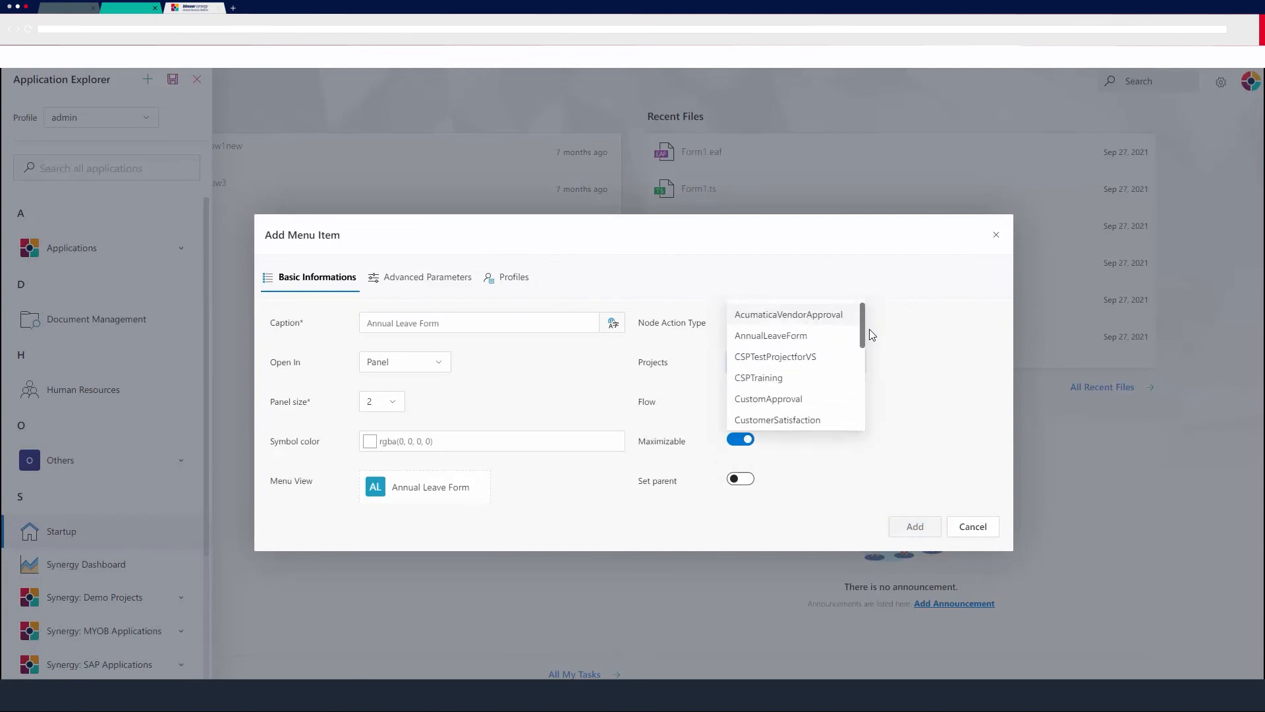
click(757, 343)
click(823, 403)
click(773, 432)
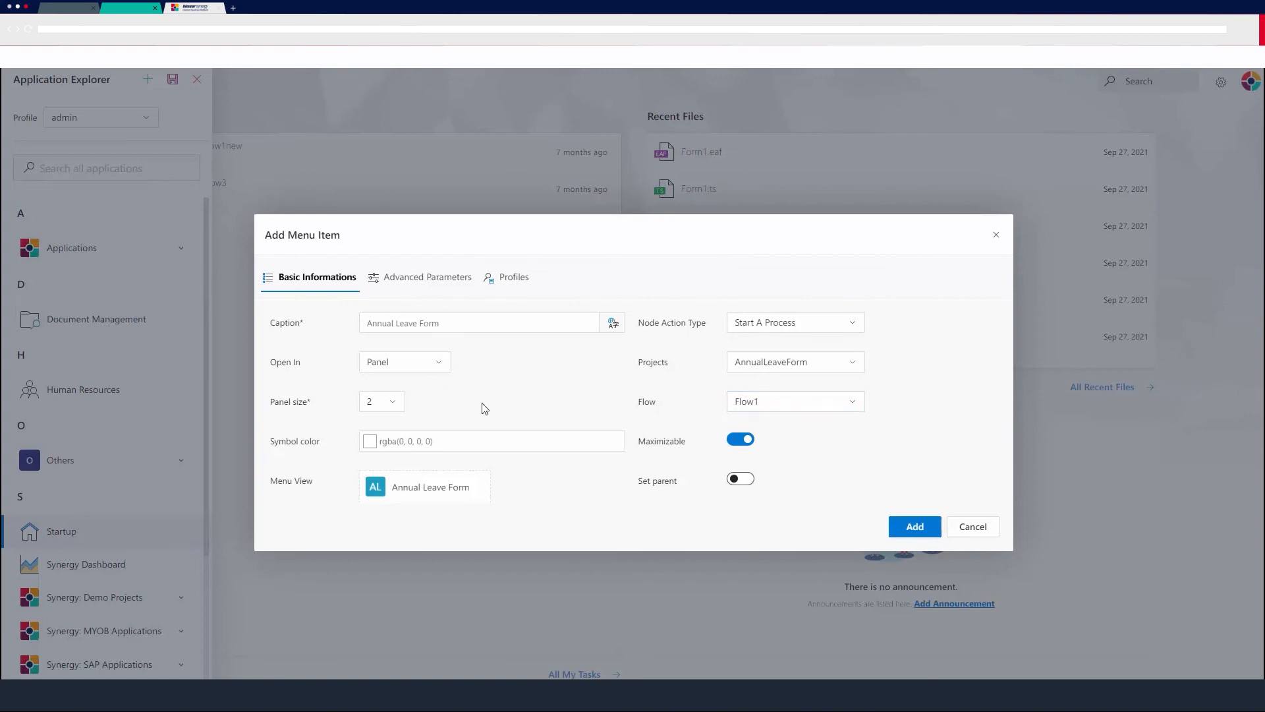
Set the menu item's parent to Synergy: Demo Projects and add the item to the application menu.
scroll(524, 436, down, 1)
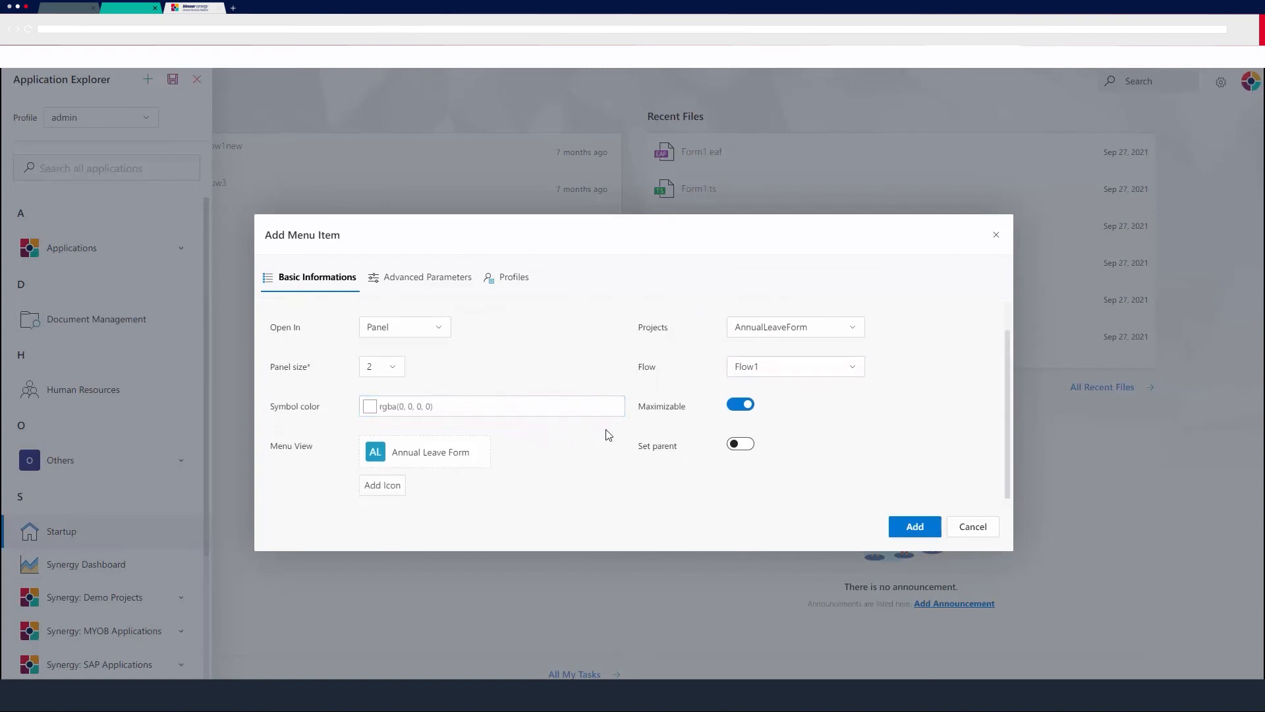
click(747, 447)
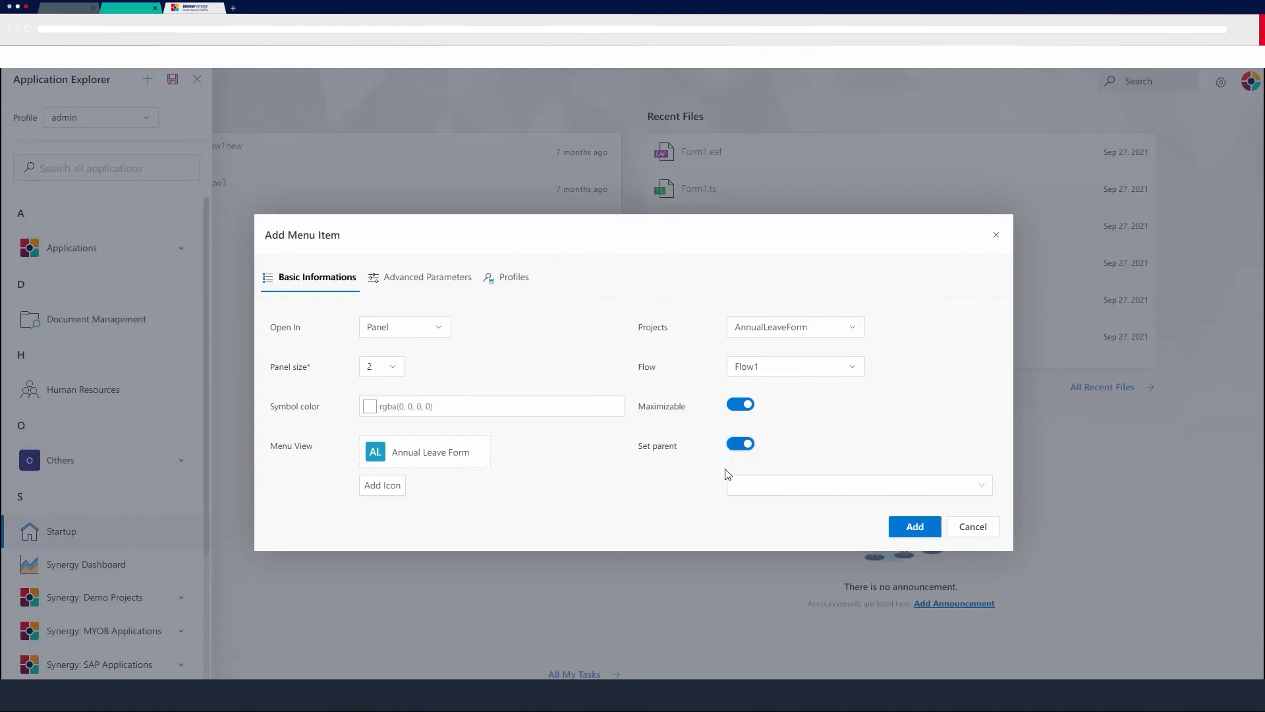
click(982, 486)
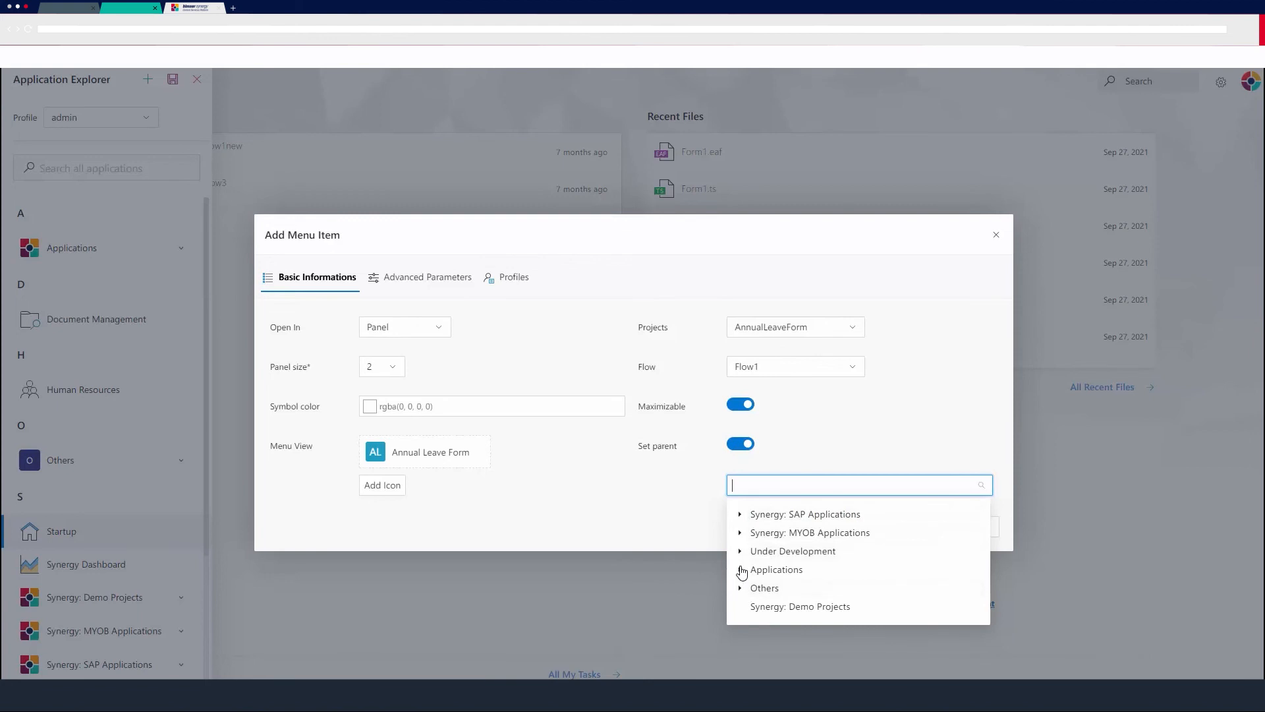
click(753, 608)
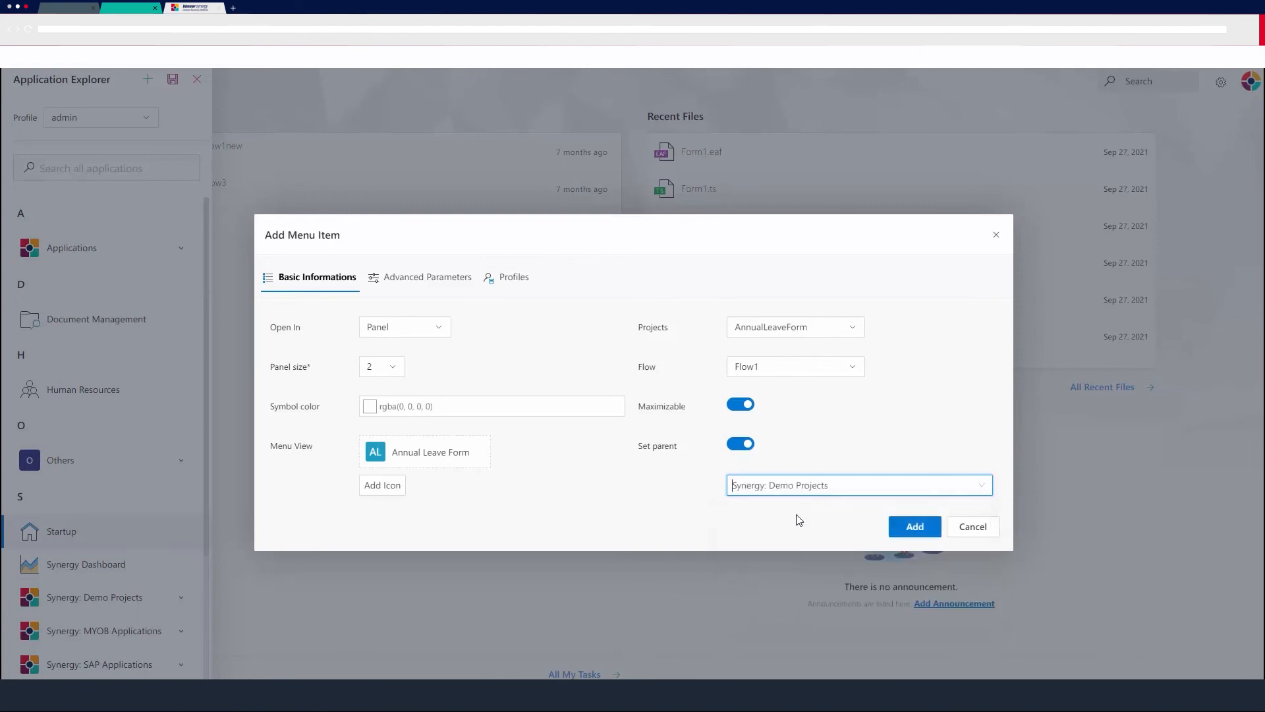
click(915, 526)
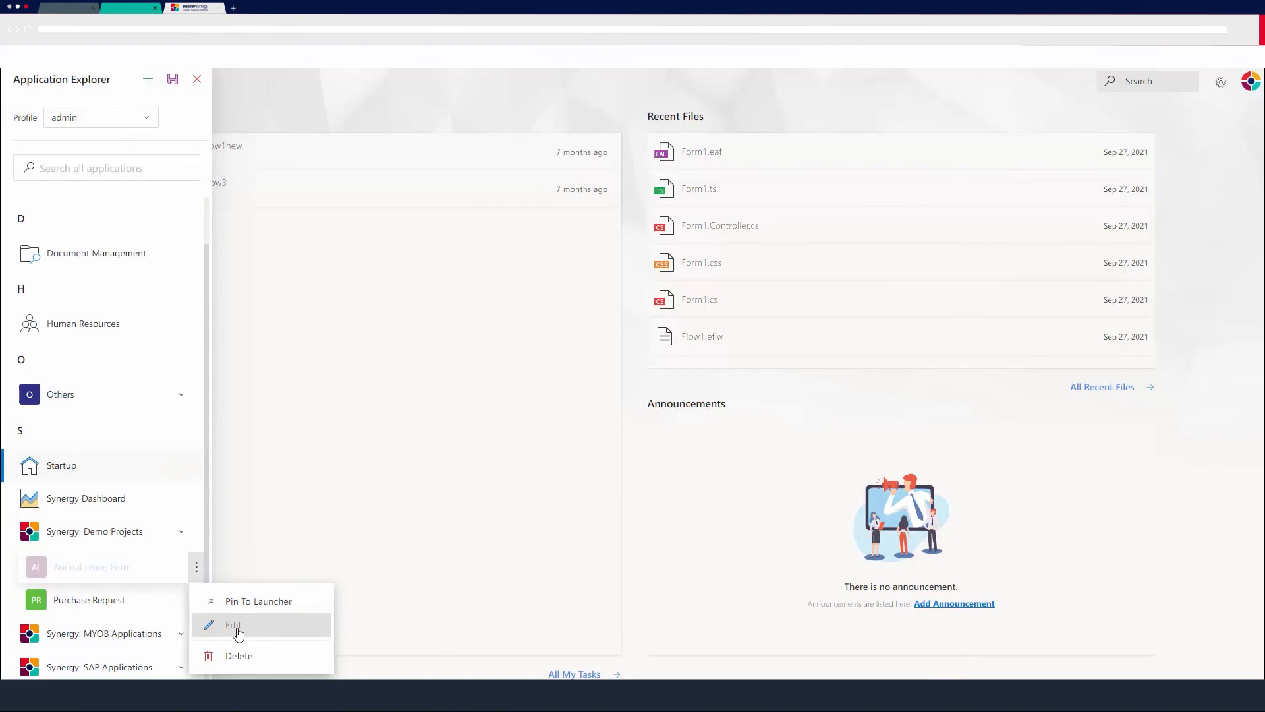
Edit the Annual Leave Form menu item to assign it to the admin and Demo View profiles, and update it.
click(236, 626)
click(524, 284)
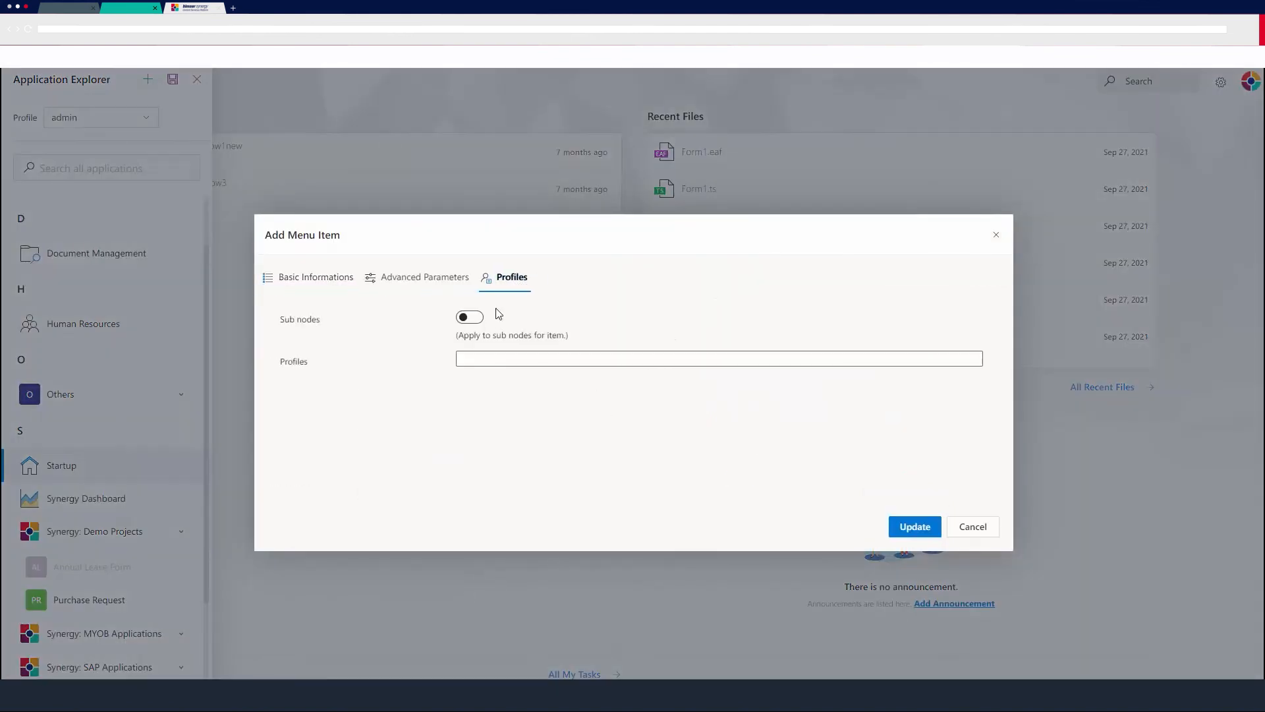
click(510, 358)
click(500, 386)
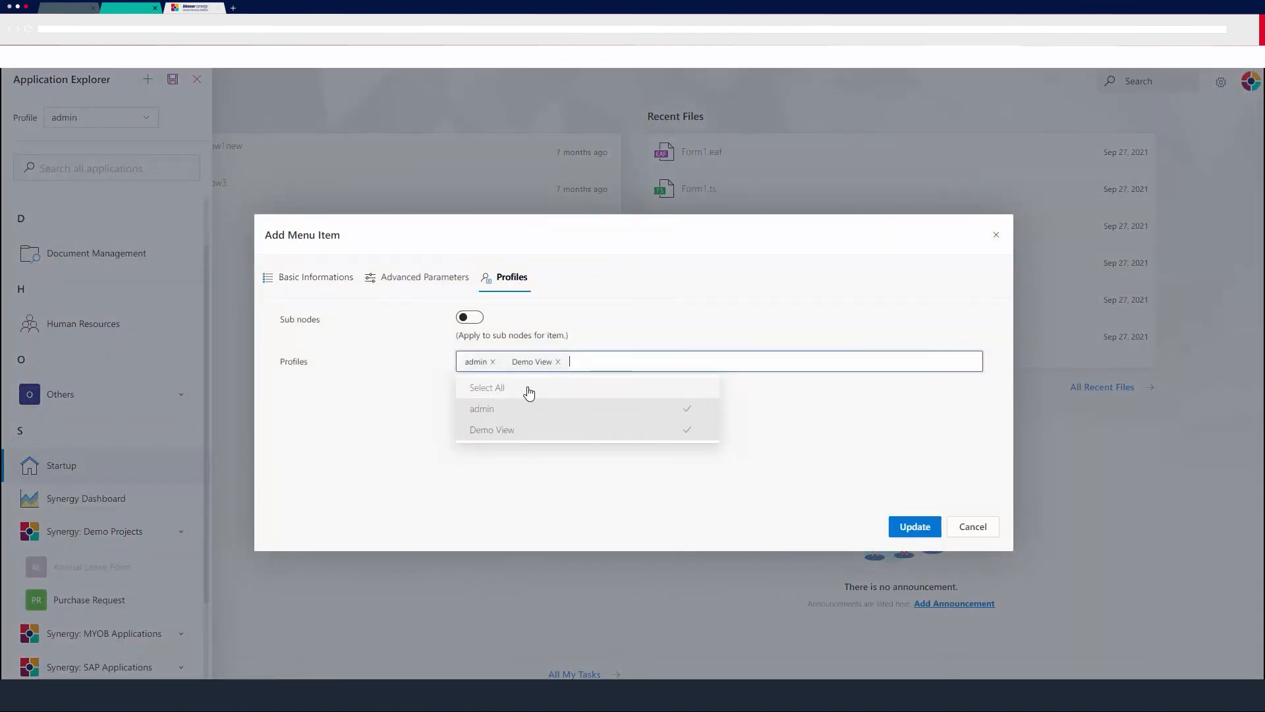
click(607, 502)
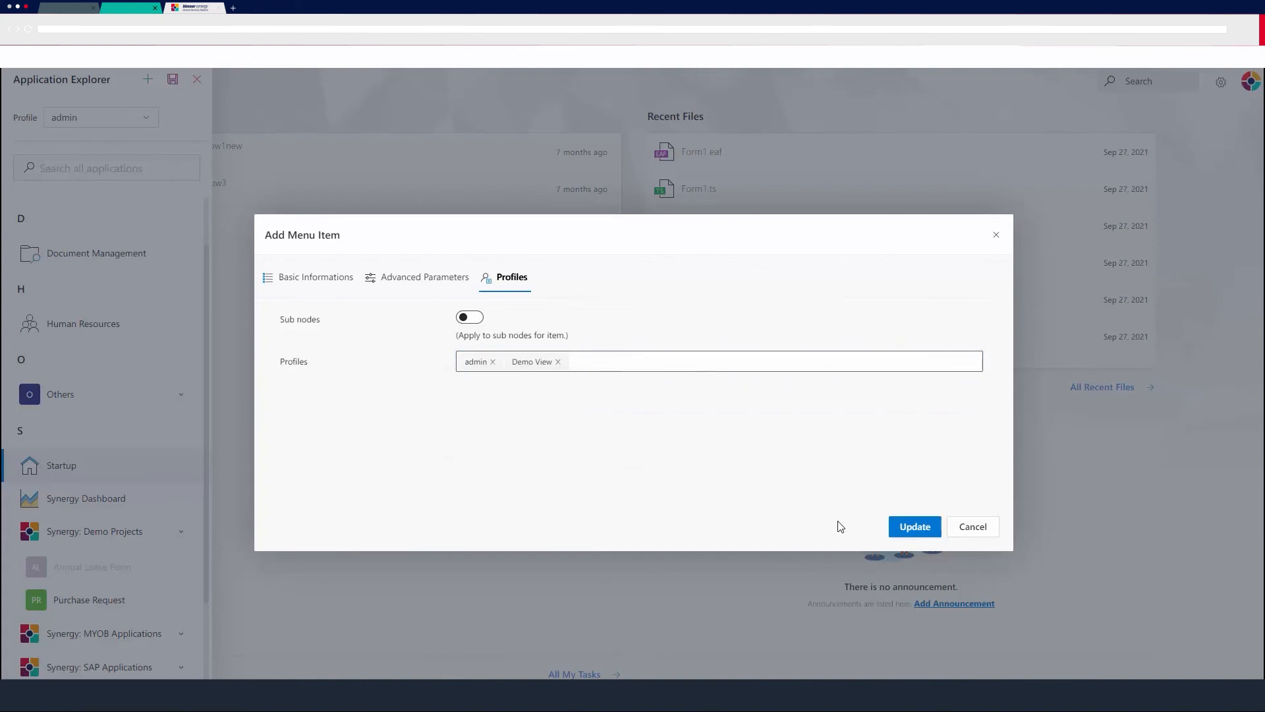
click(899, 525)
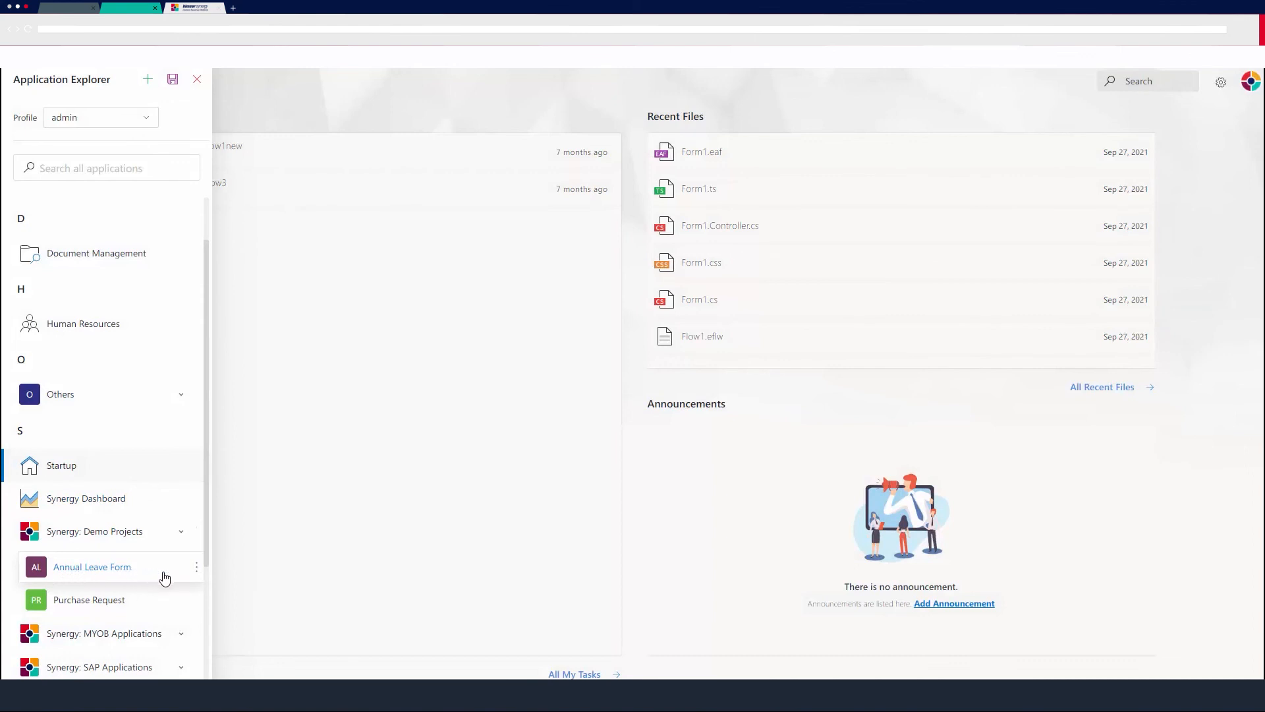
Save the application menu and return to the home page.
click(172, 81)
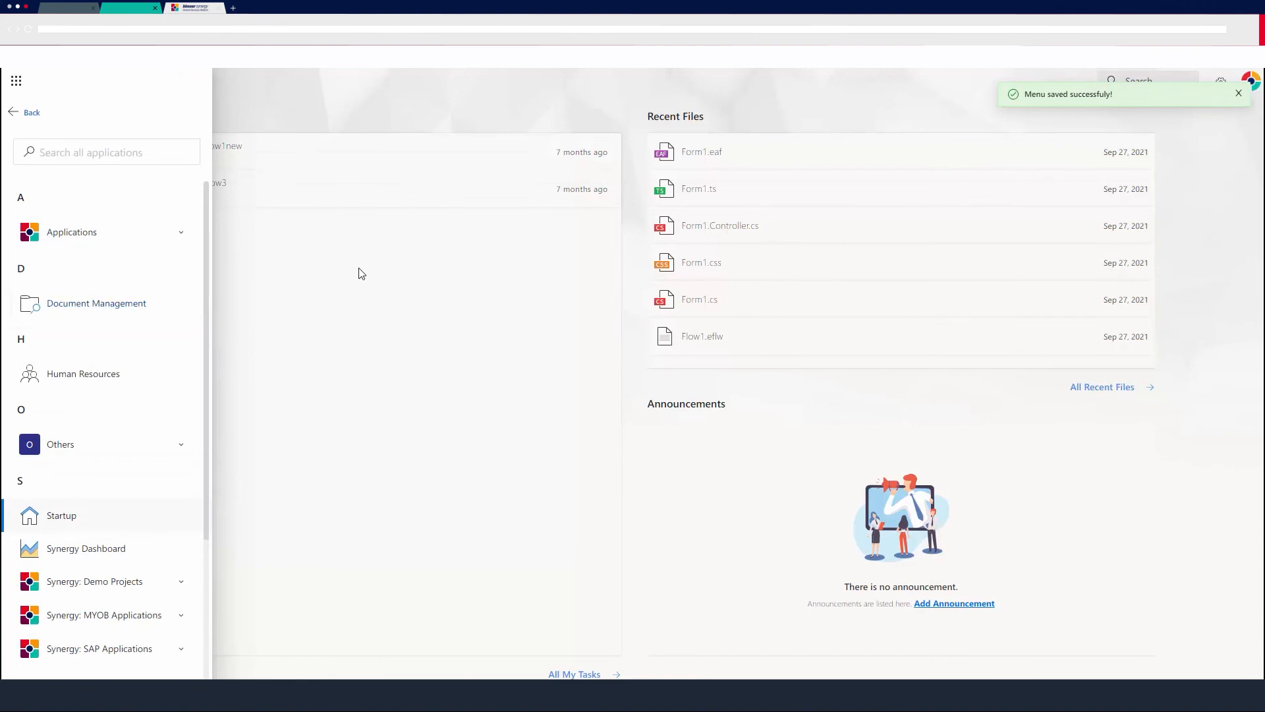
click(15, 112)
click(14, 89)
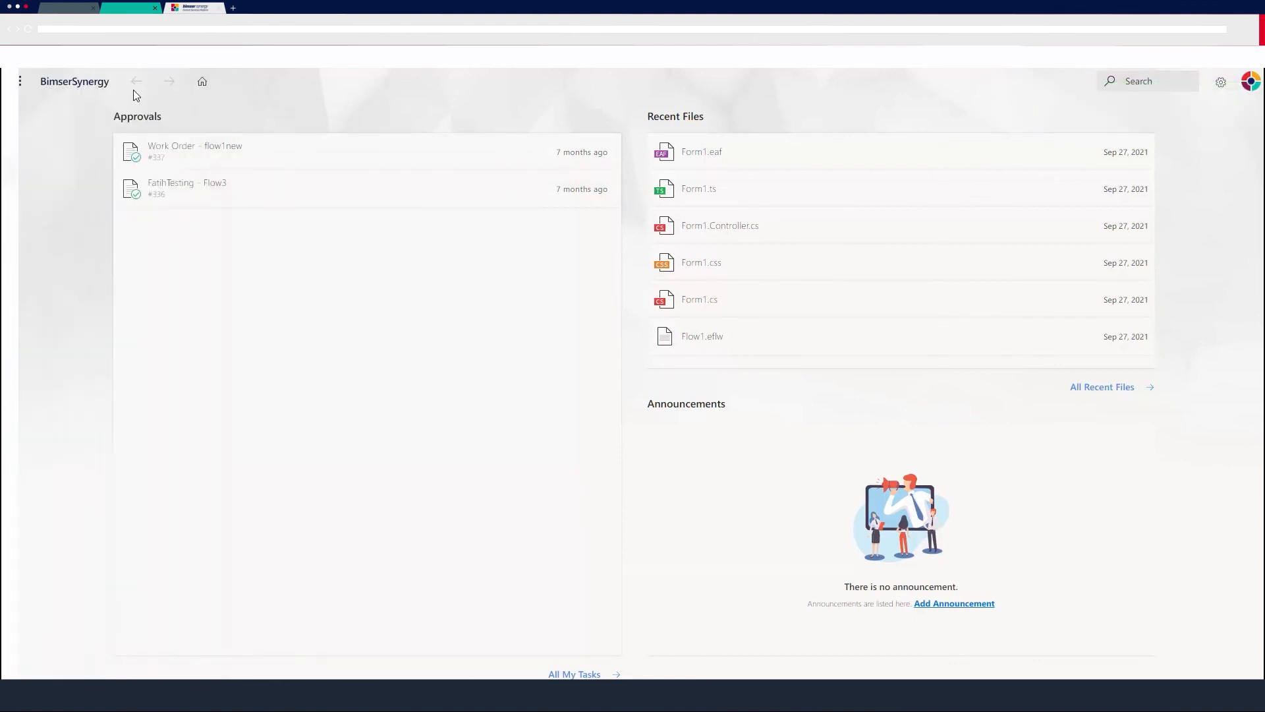
Open the Annual Leave Form from the Synergy: Demo Projects applications.
click(16, 82)
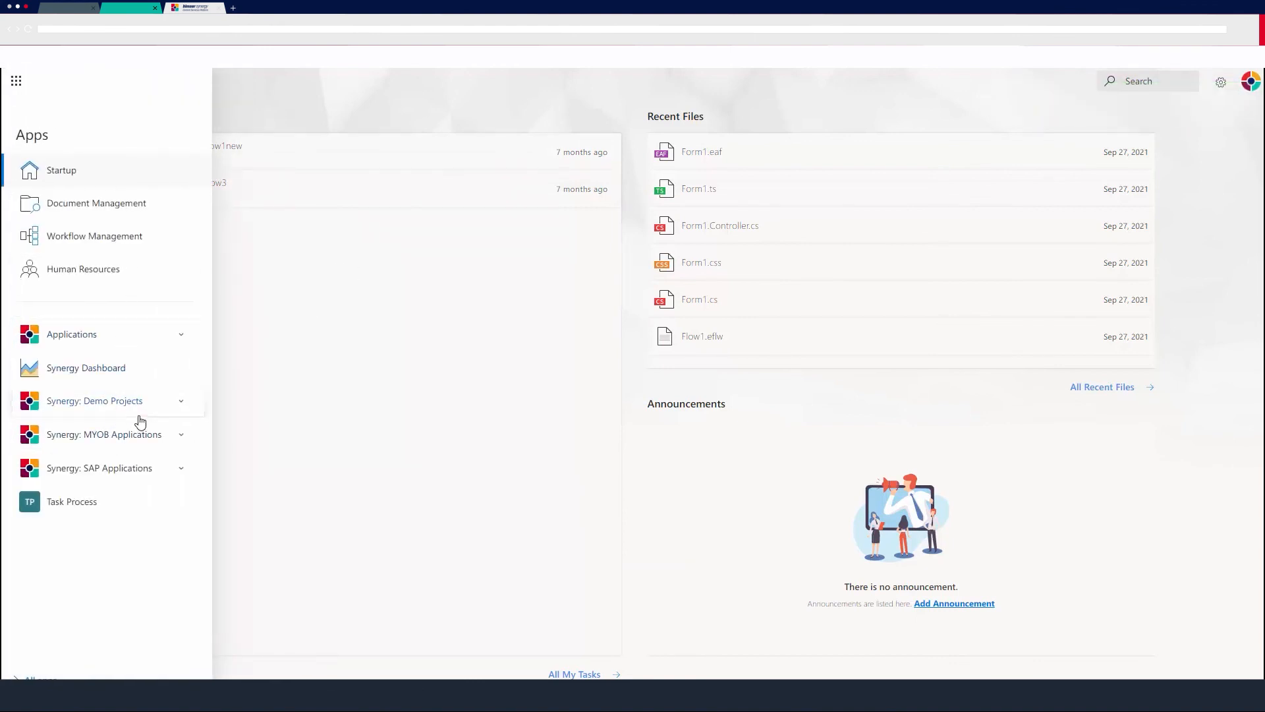
click(149, 403)
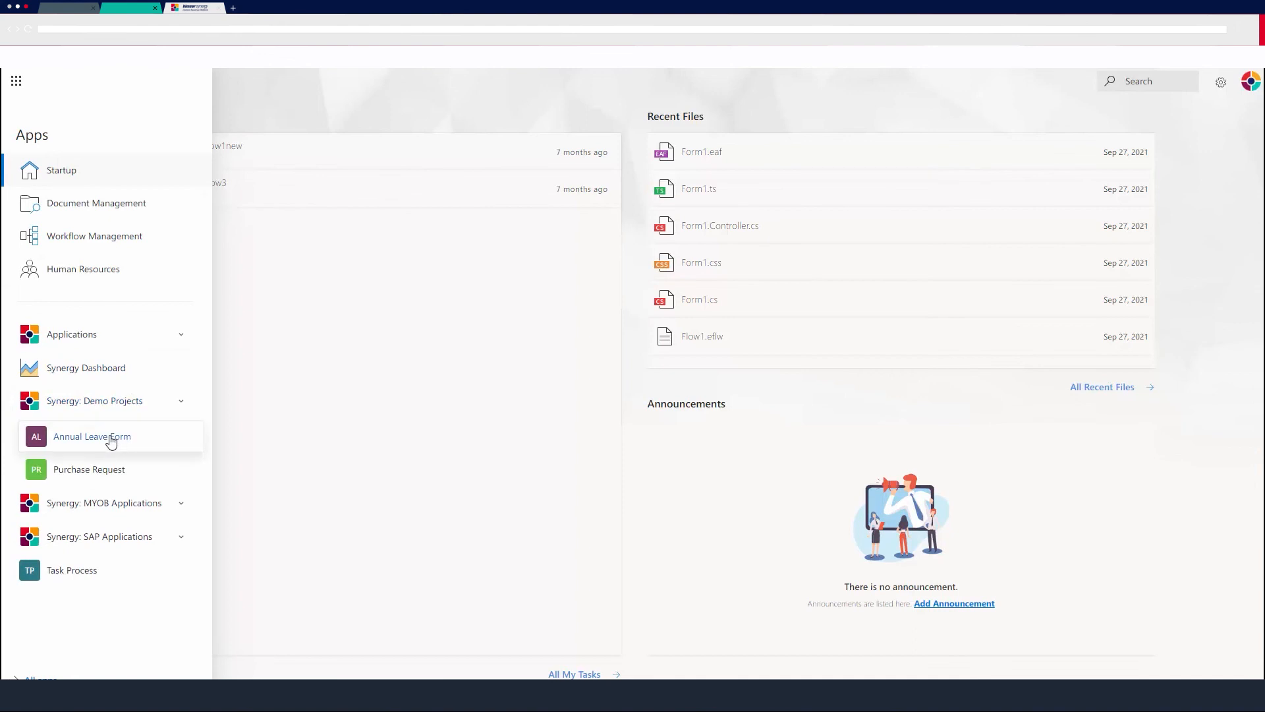
click(112, 441)
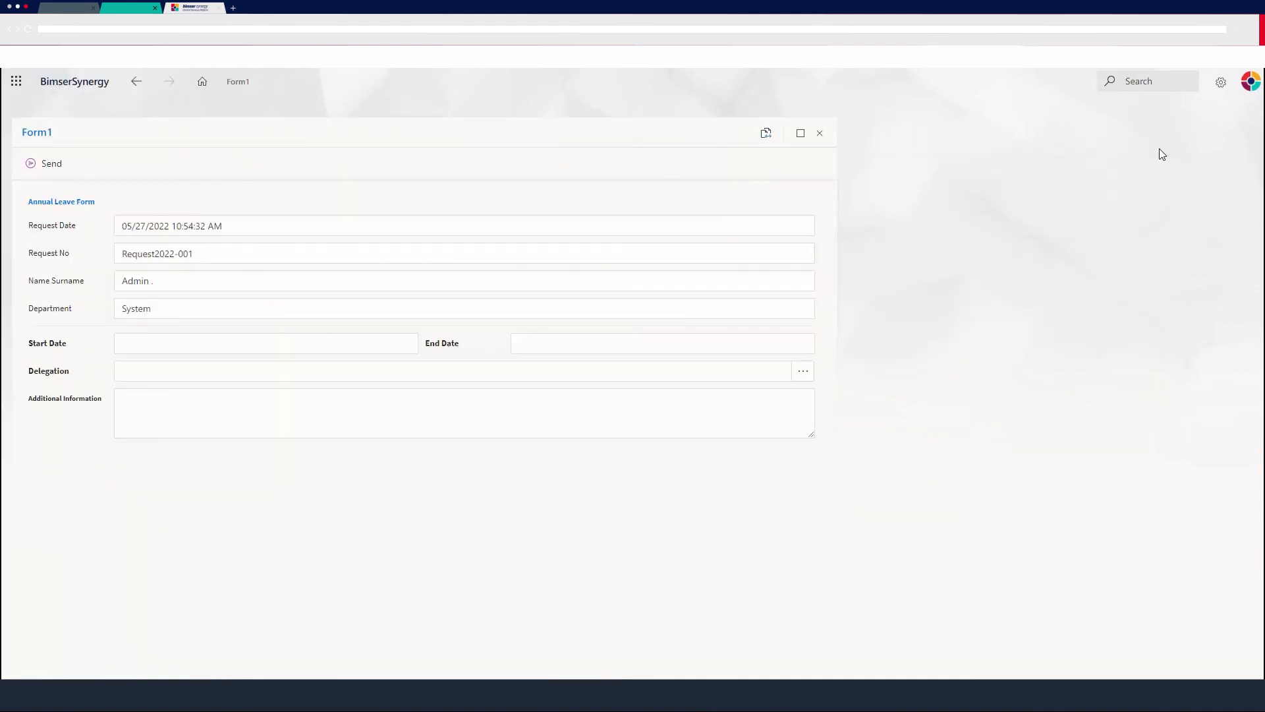
Switch the session to the requesting employee's account with Login As.
click(1251, 81)
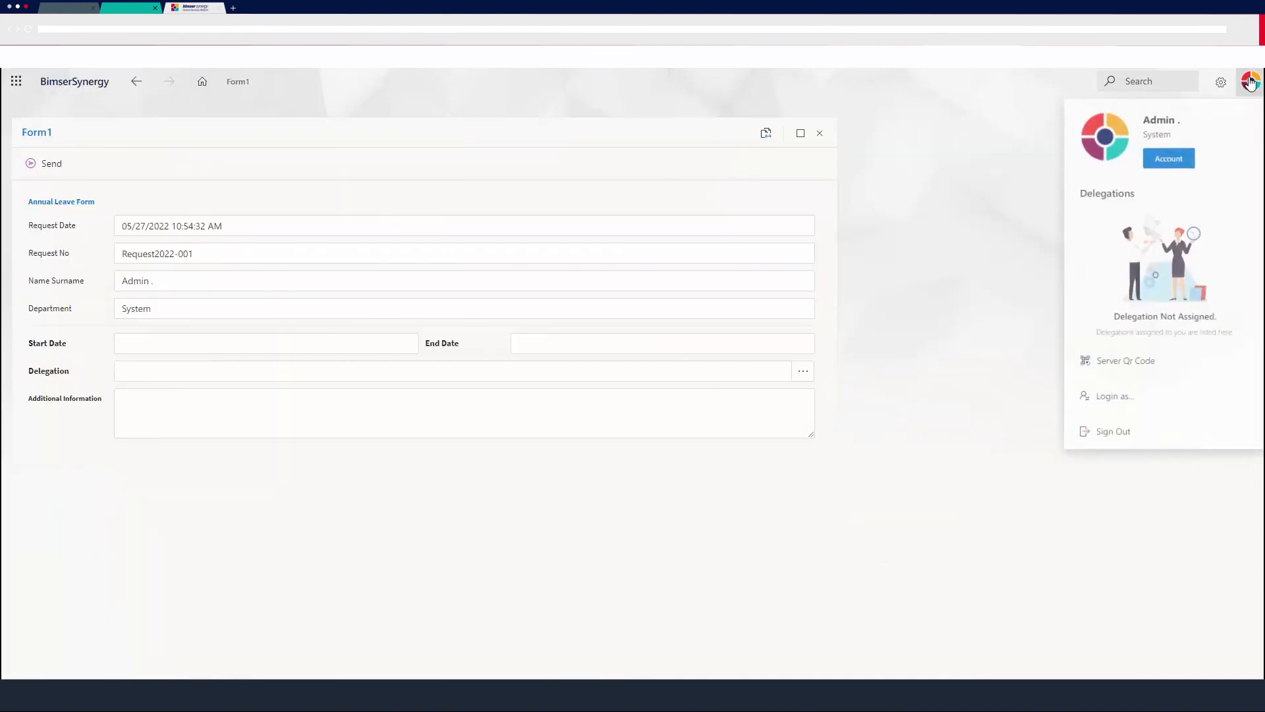
click(1080, 409)
click(763, 380)
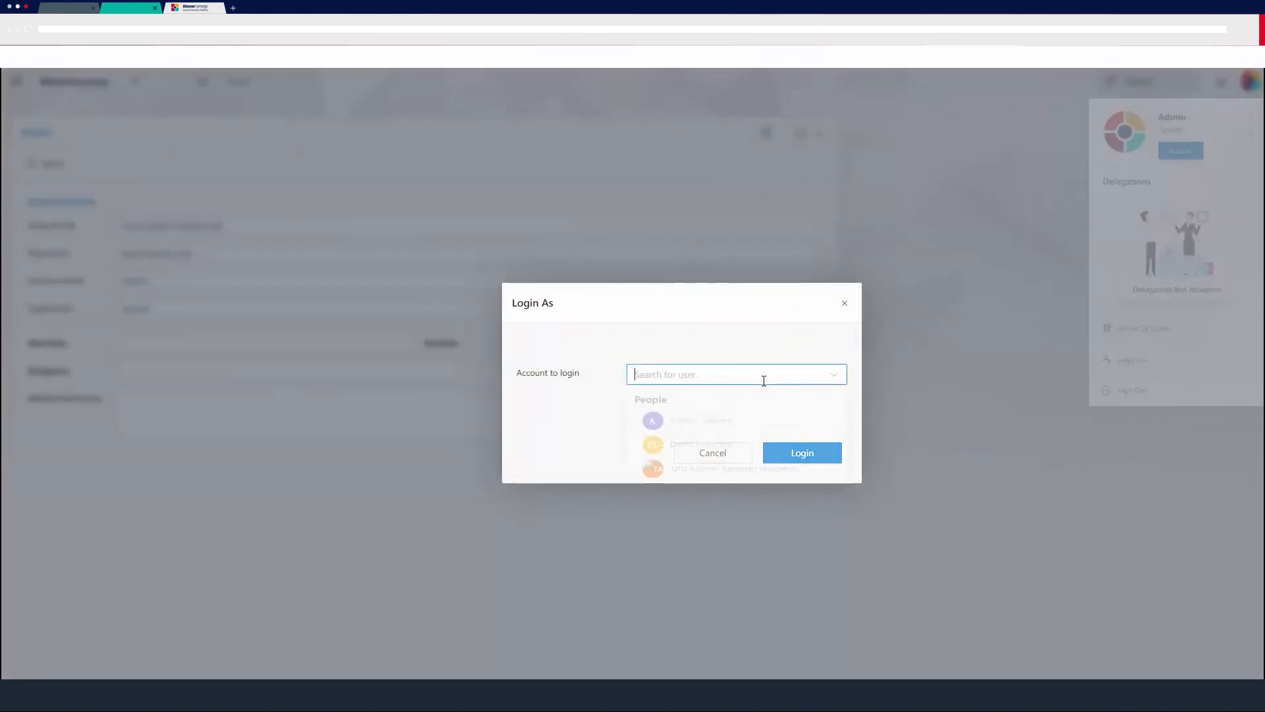
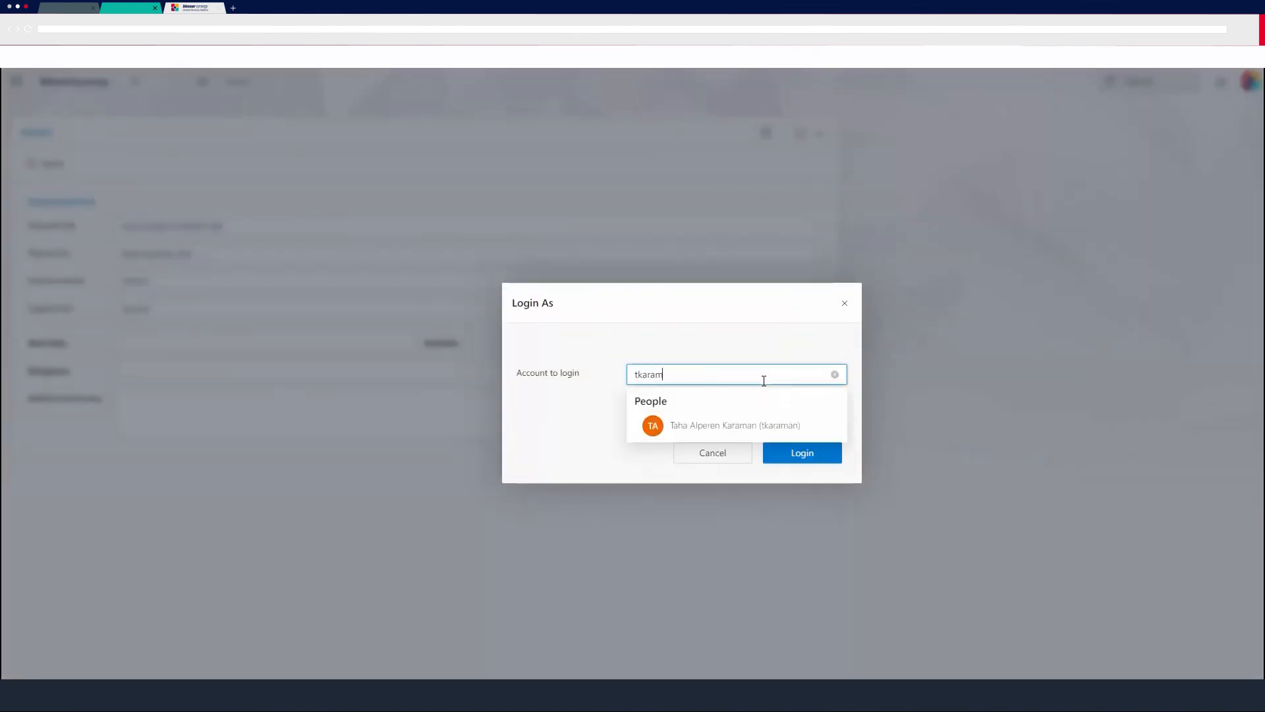
click(786, 428)
click(791, 461)
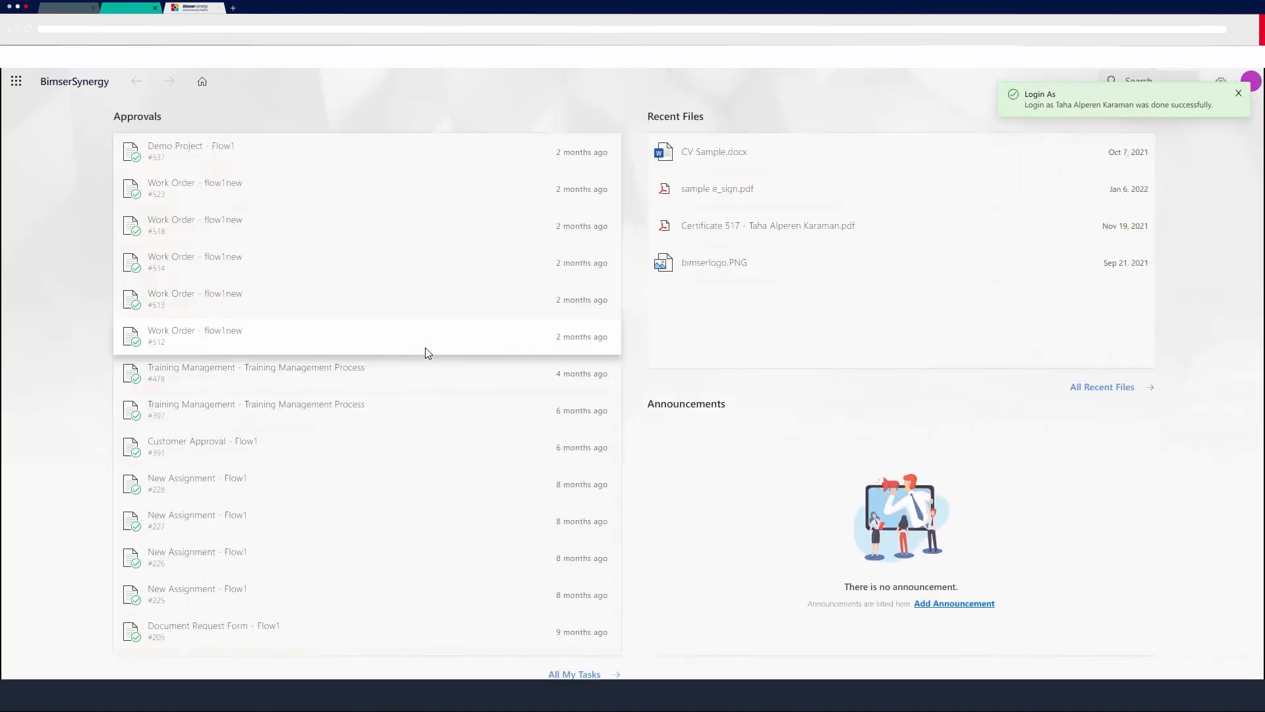
Start a new Annual Leave Form request from Synergy: Demo Projects as the employee and review its prefilled request fields.
click(16, 81)
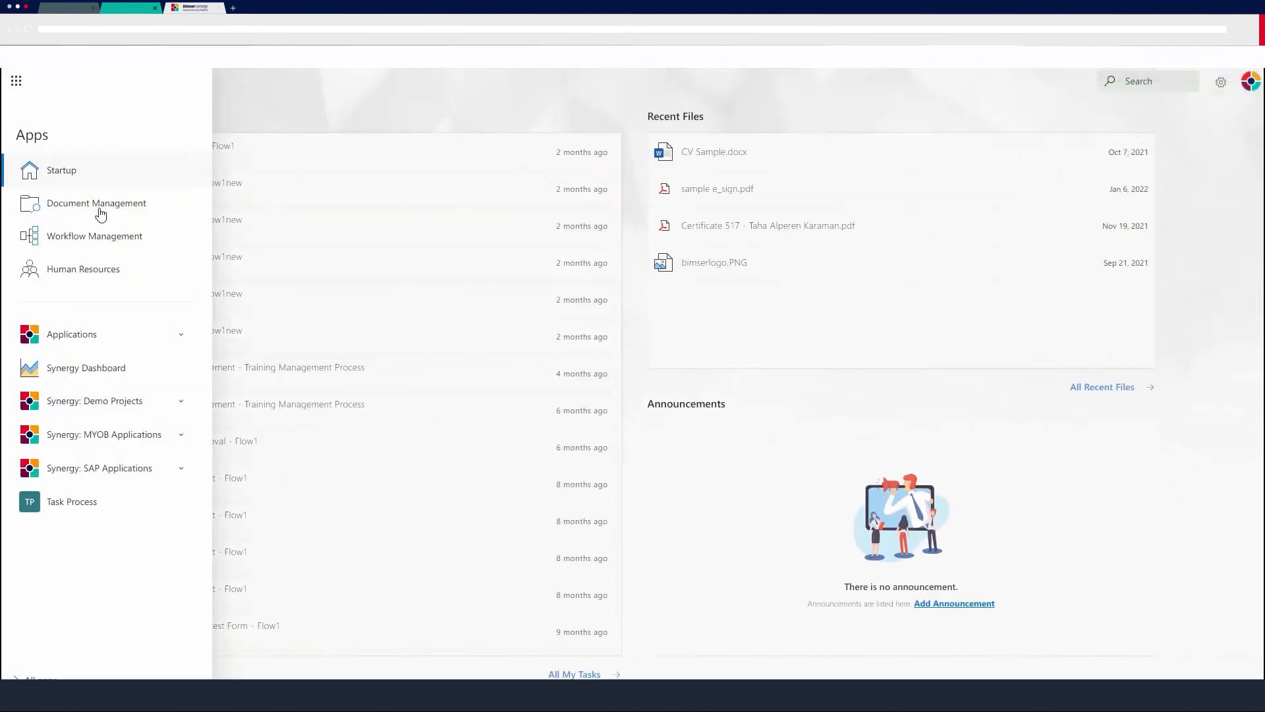
click(168, 411)
click(109, 444)
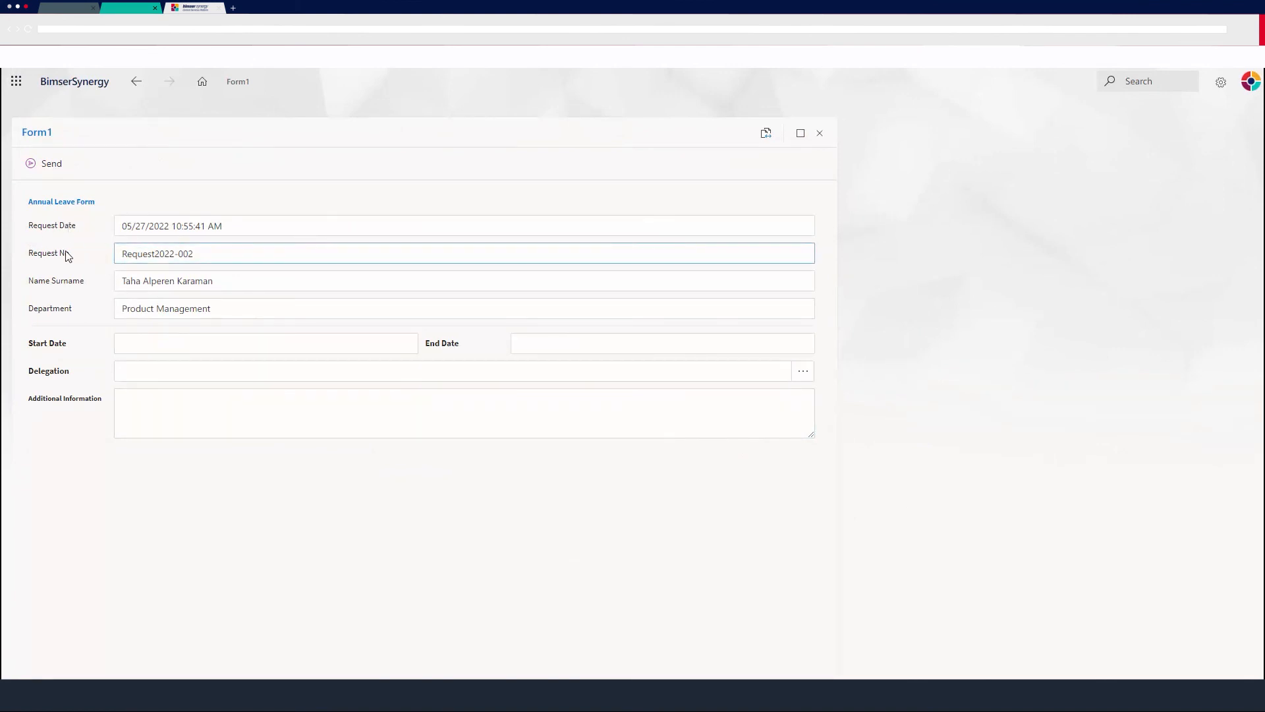
click(176, 258)
click(32, 236)
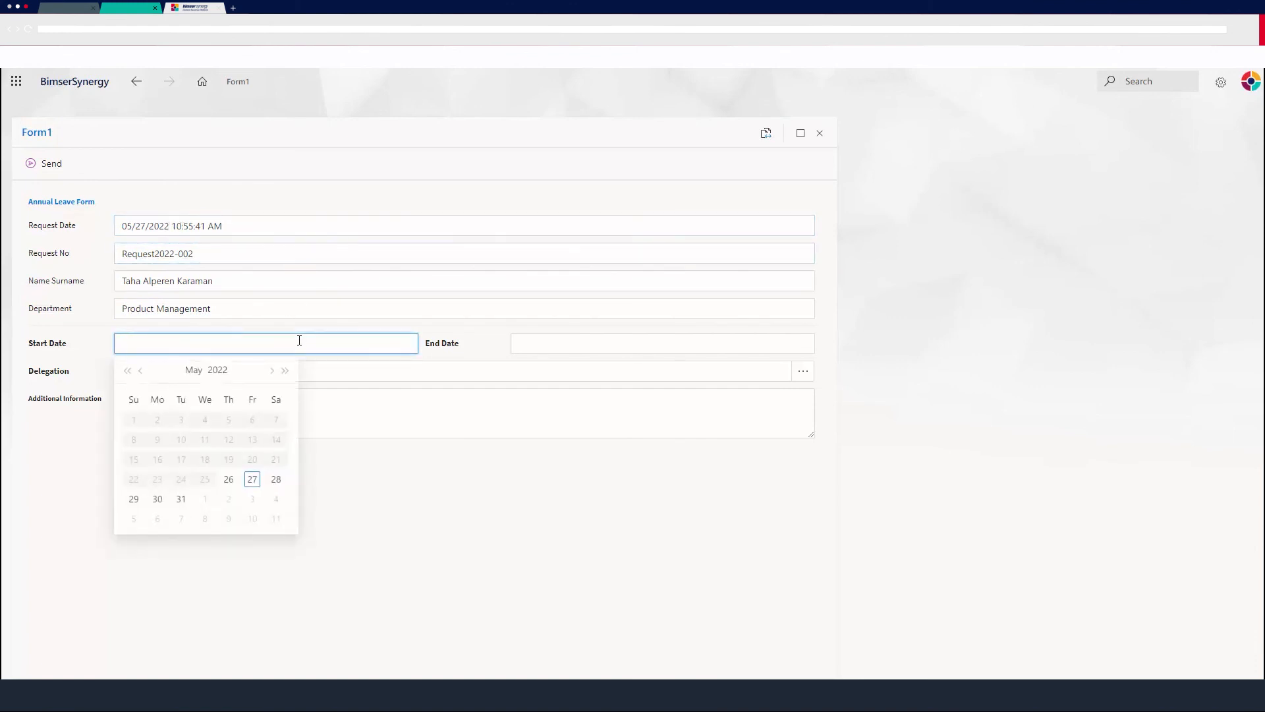
Set the leave request's start date to 05/28/2022 and its end date to 05/10/2022.
click(274, 479)
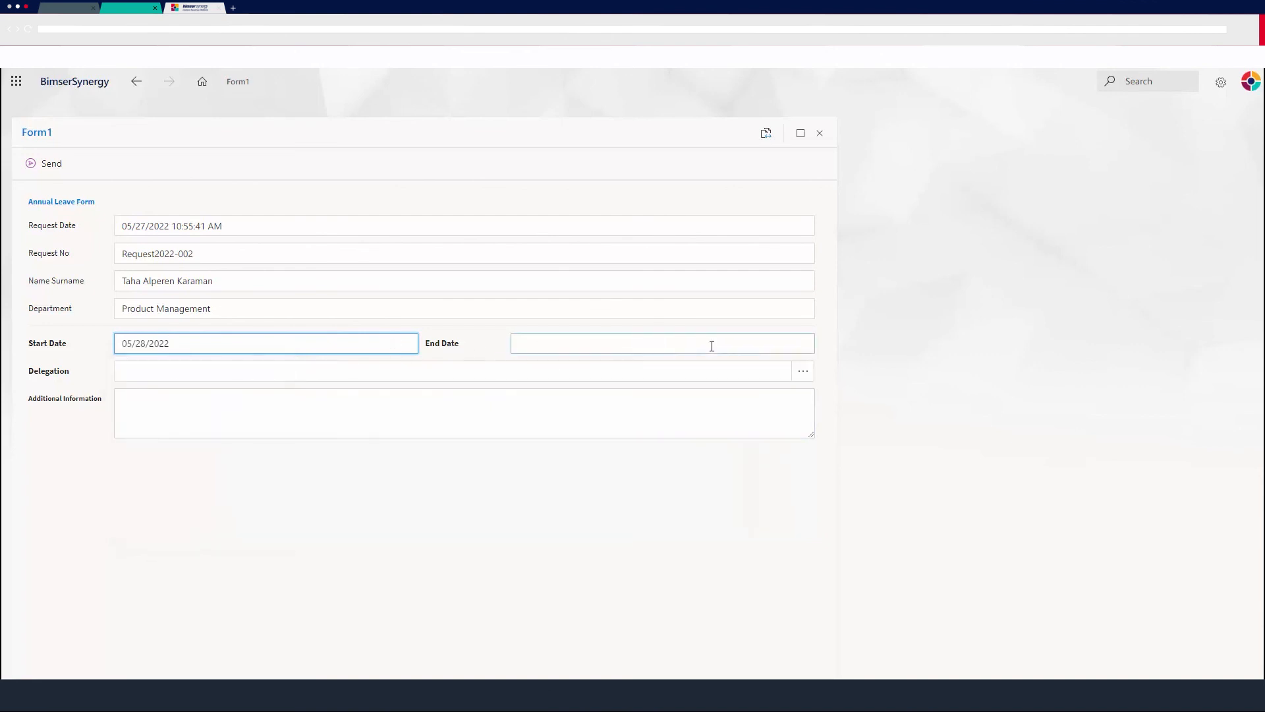
click(791, 344)
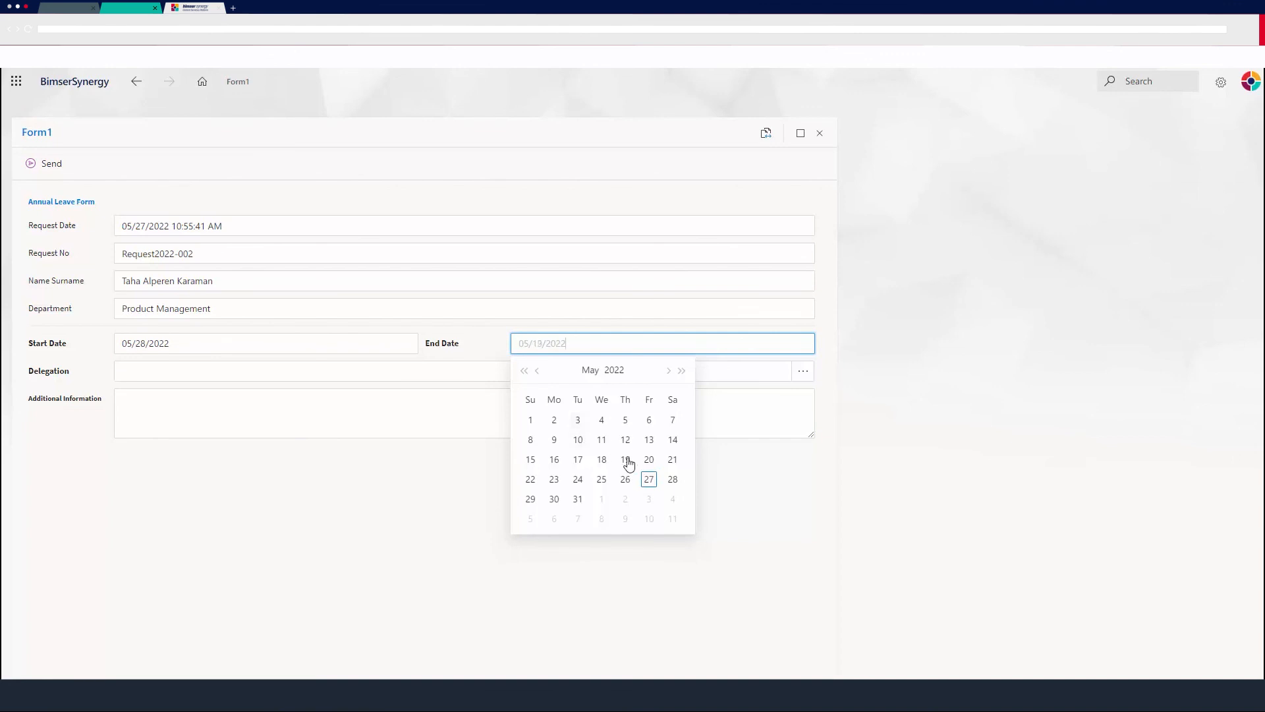
click(578, 442)
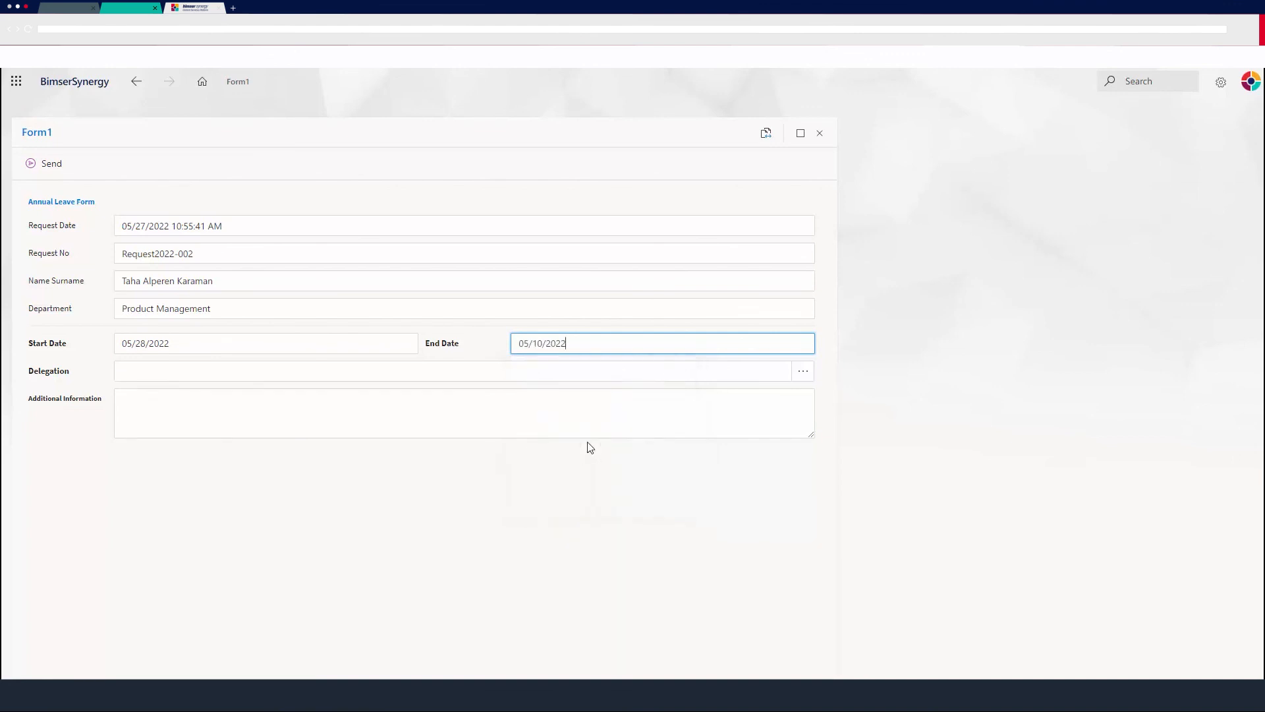
Select a colleague from the user list as the delegation and enter Test123 Test234 as additional information.
click(430, 373)
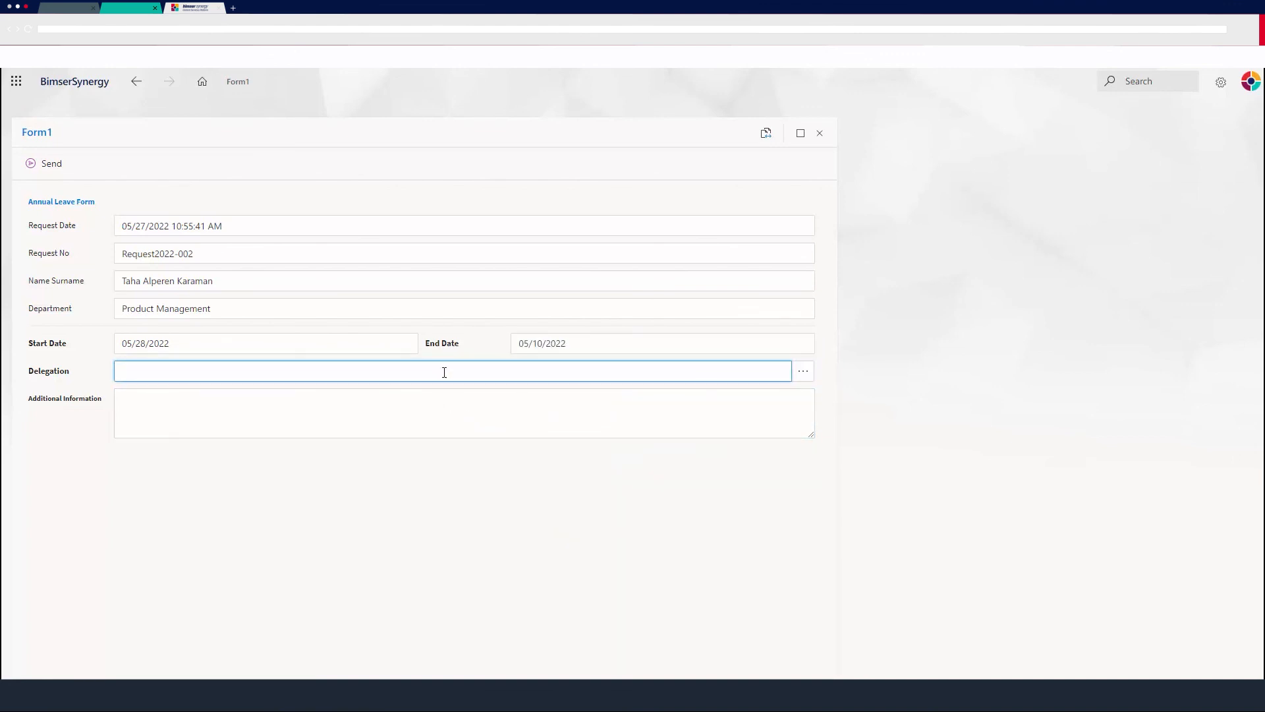
click(804, 372)
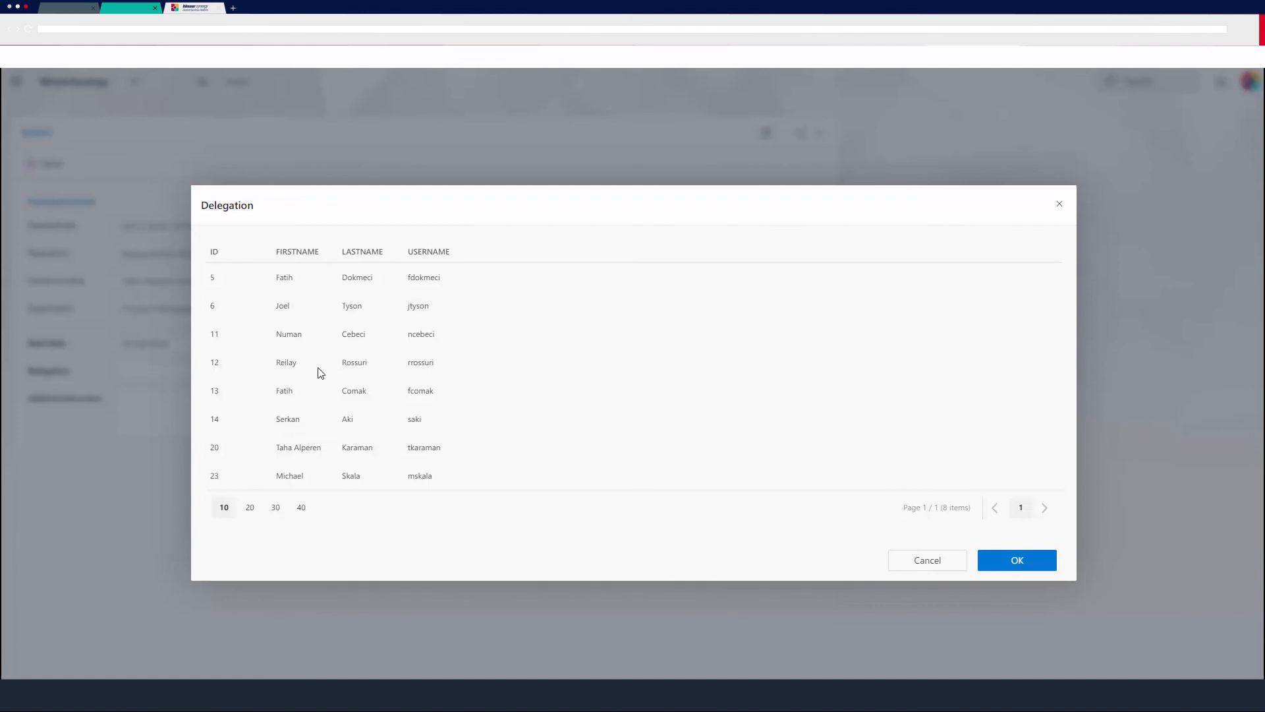
click(1017, 559)
click(686, 435)
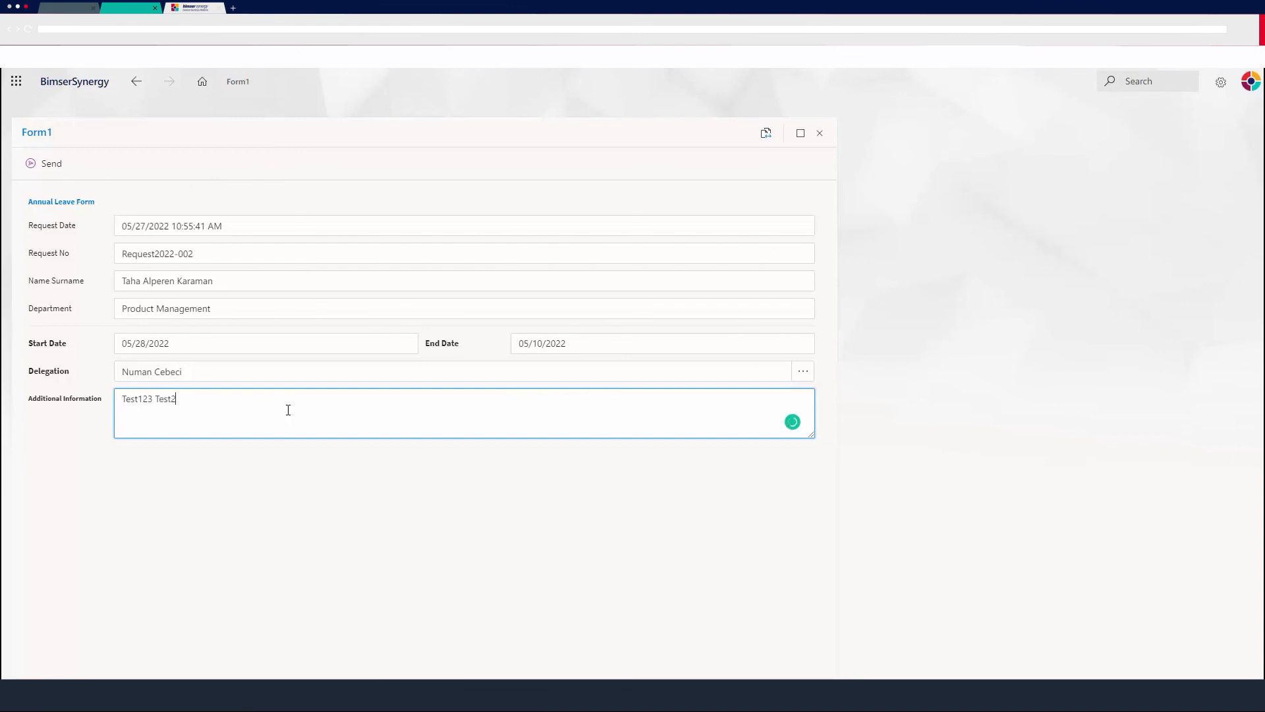
Send the completed leave request and open its flow history.
click(77, 379)
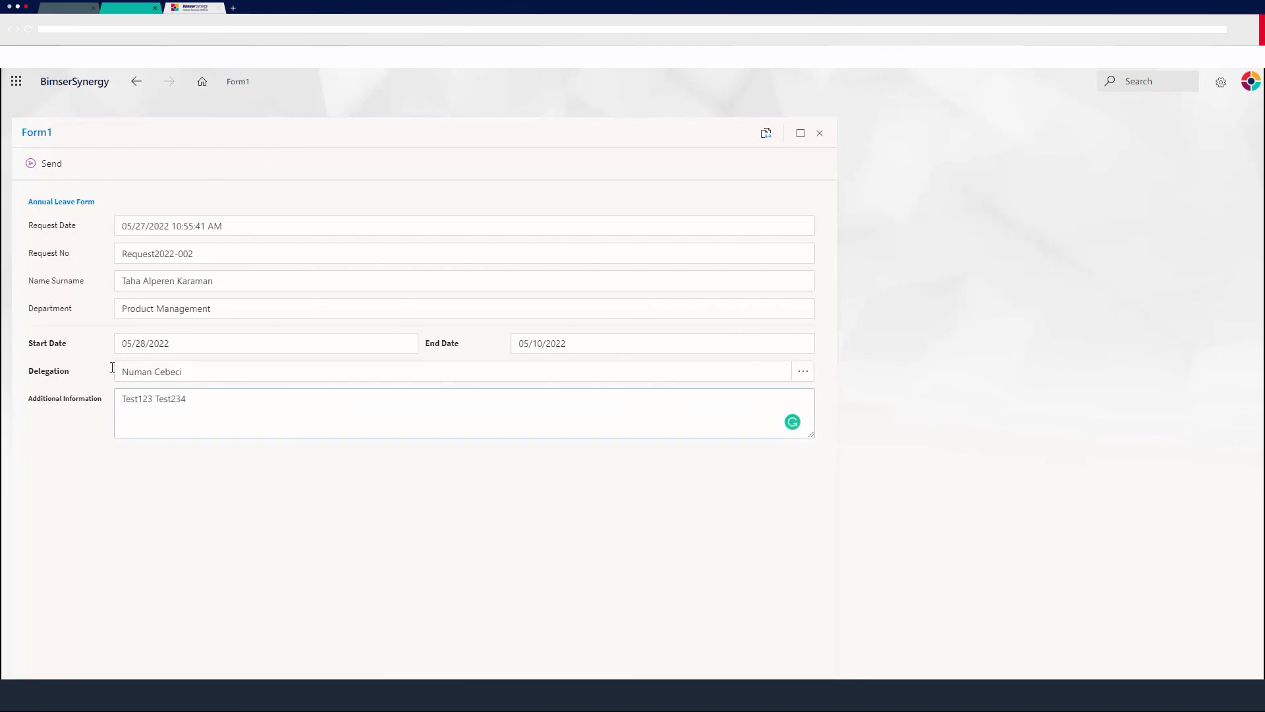
click(457, 288)
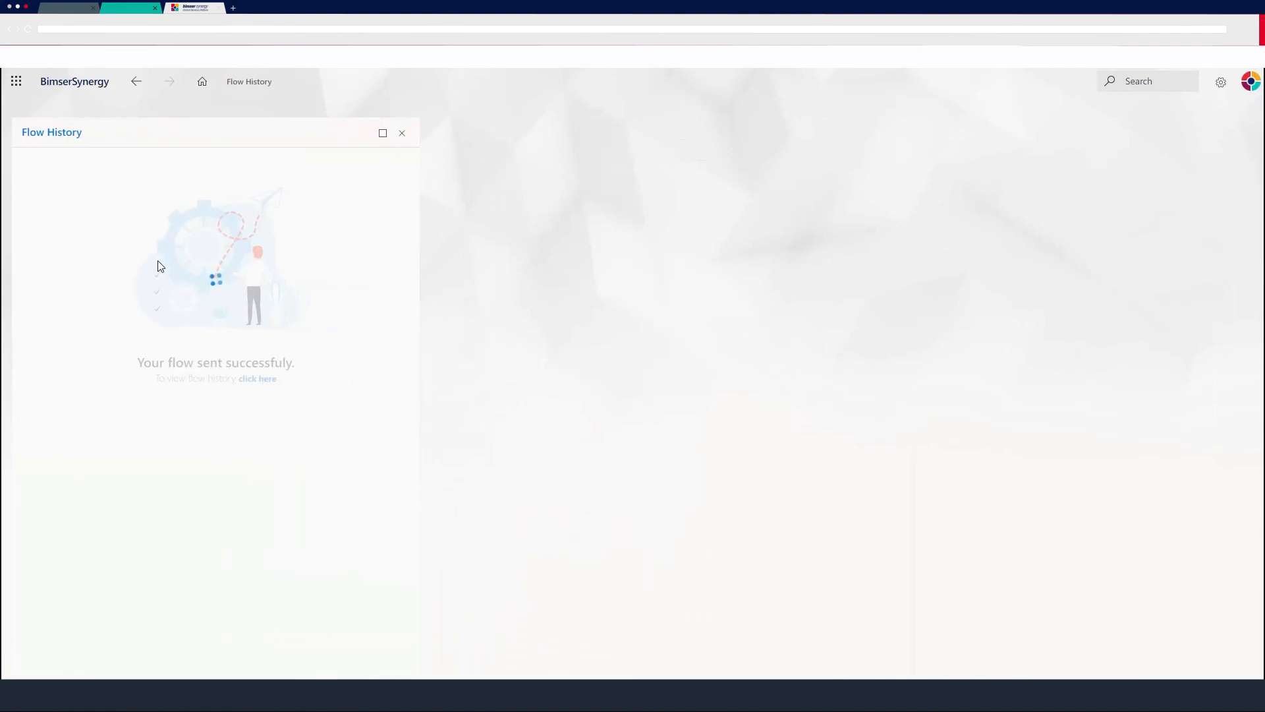
click(250, 380)
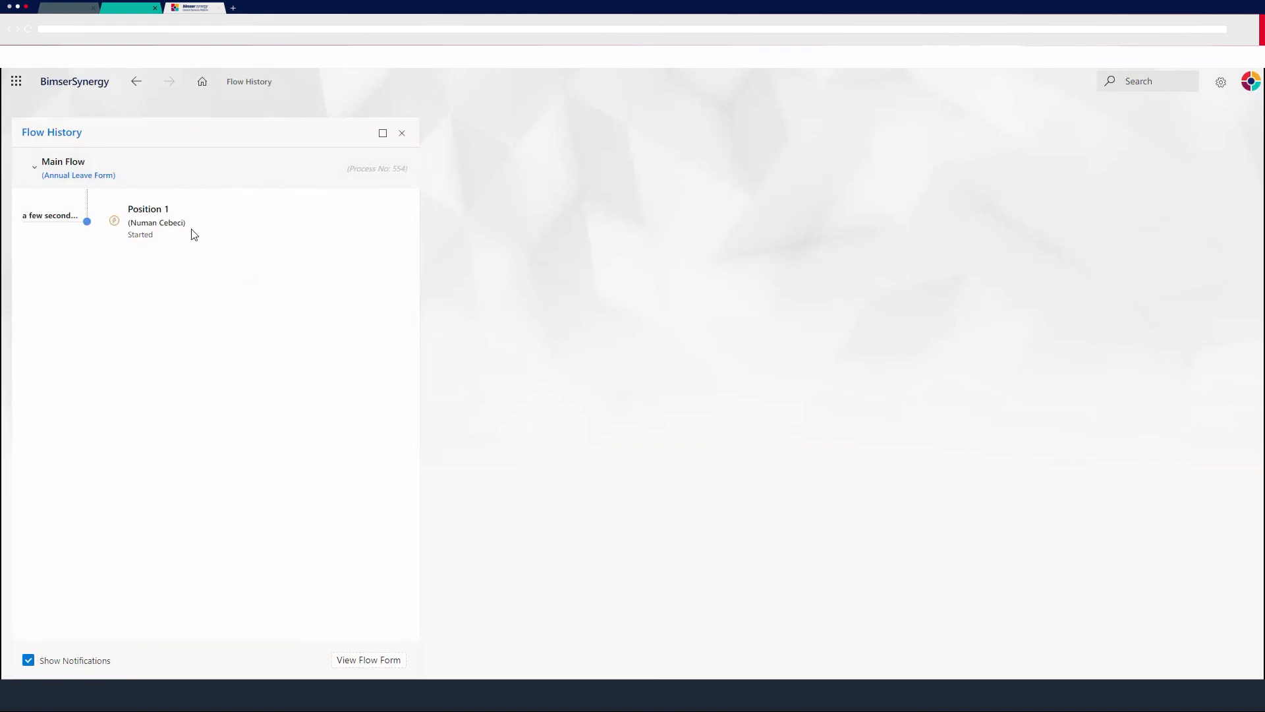
Switch to the delegated colleague's account with Login As and open the Annual Leave Form - Flow1 approval.
click(1250, 81)
click(1097, 409)
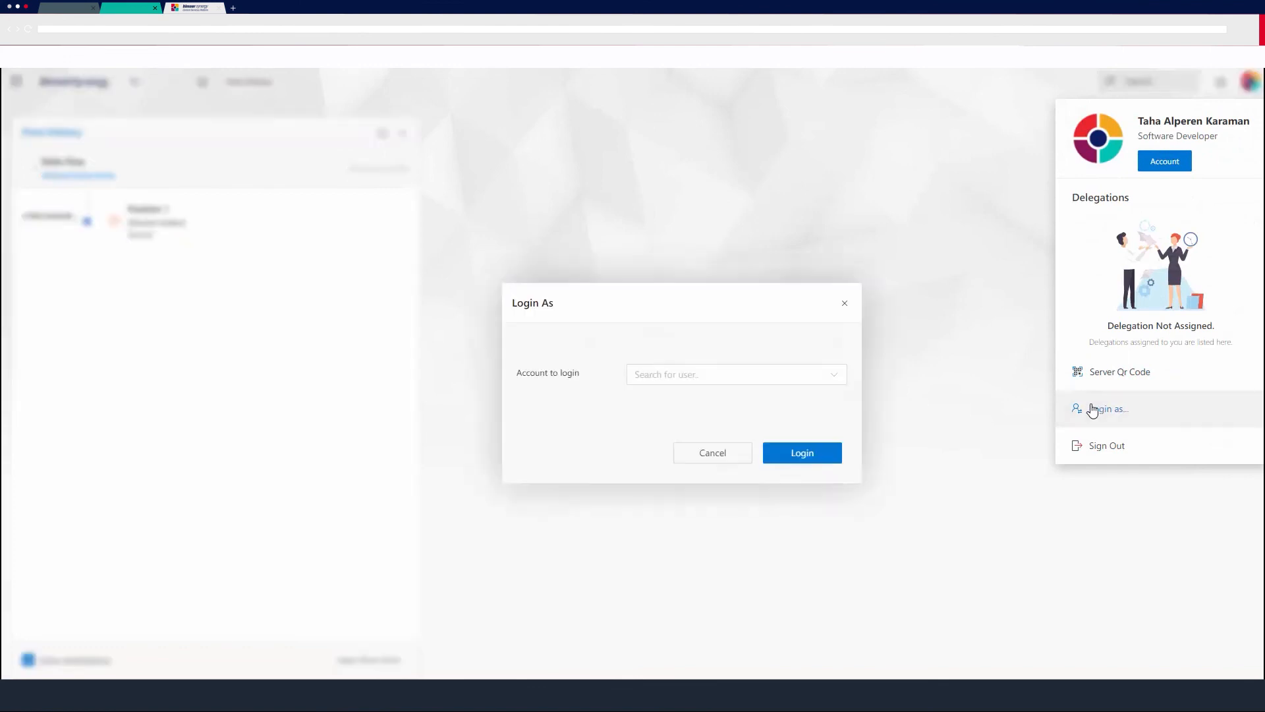
click(701, 375)
text(numan)
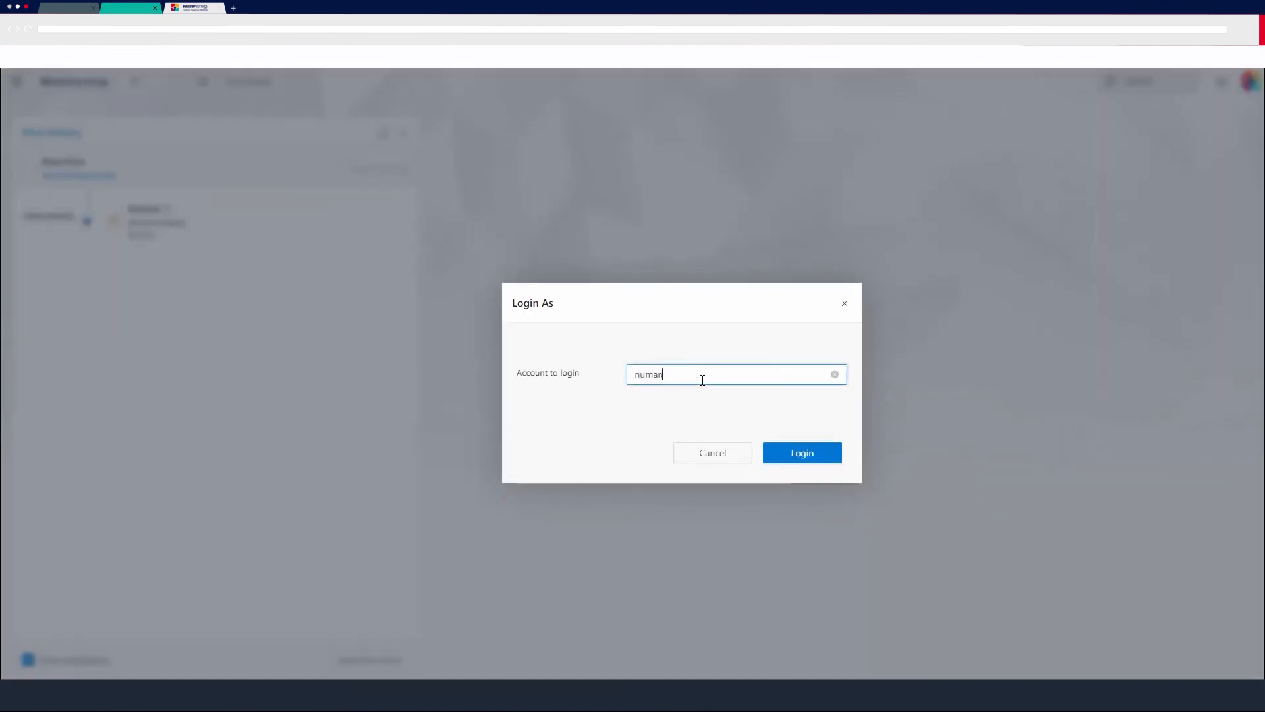
click(705, 427)
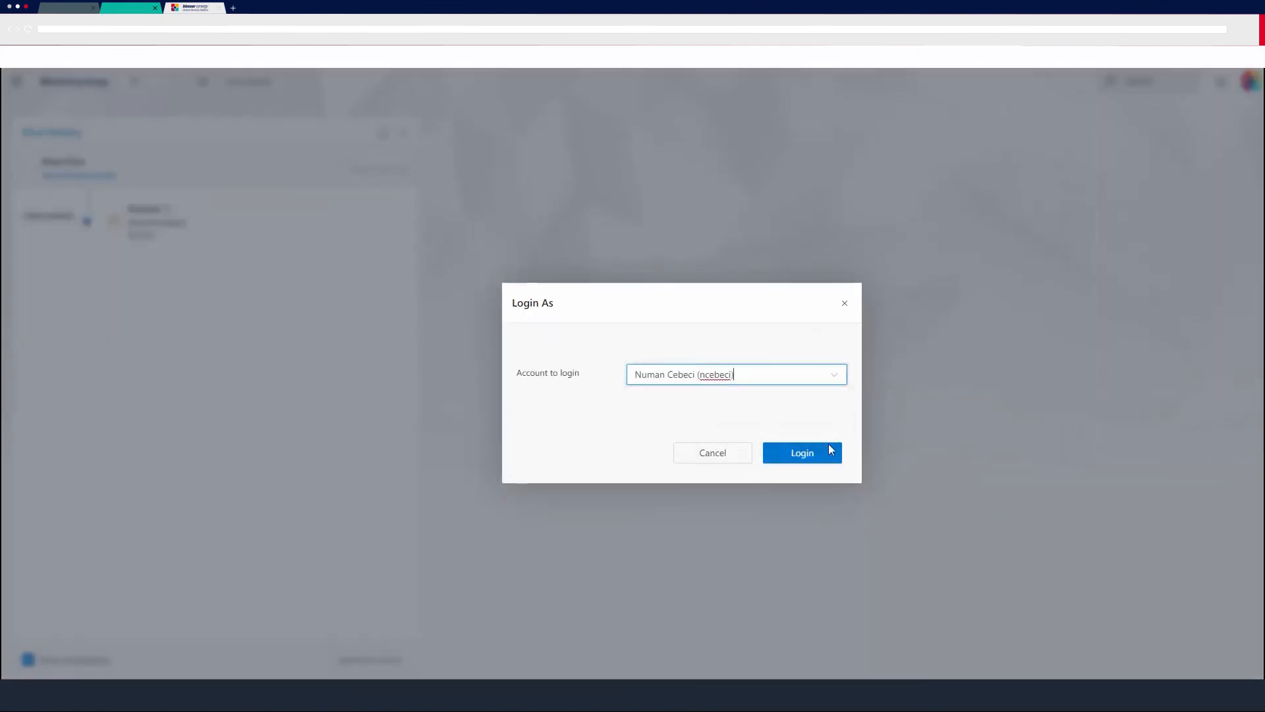
click(802, 454)
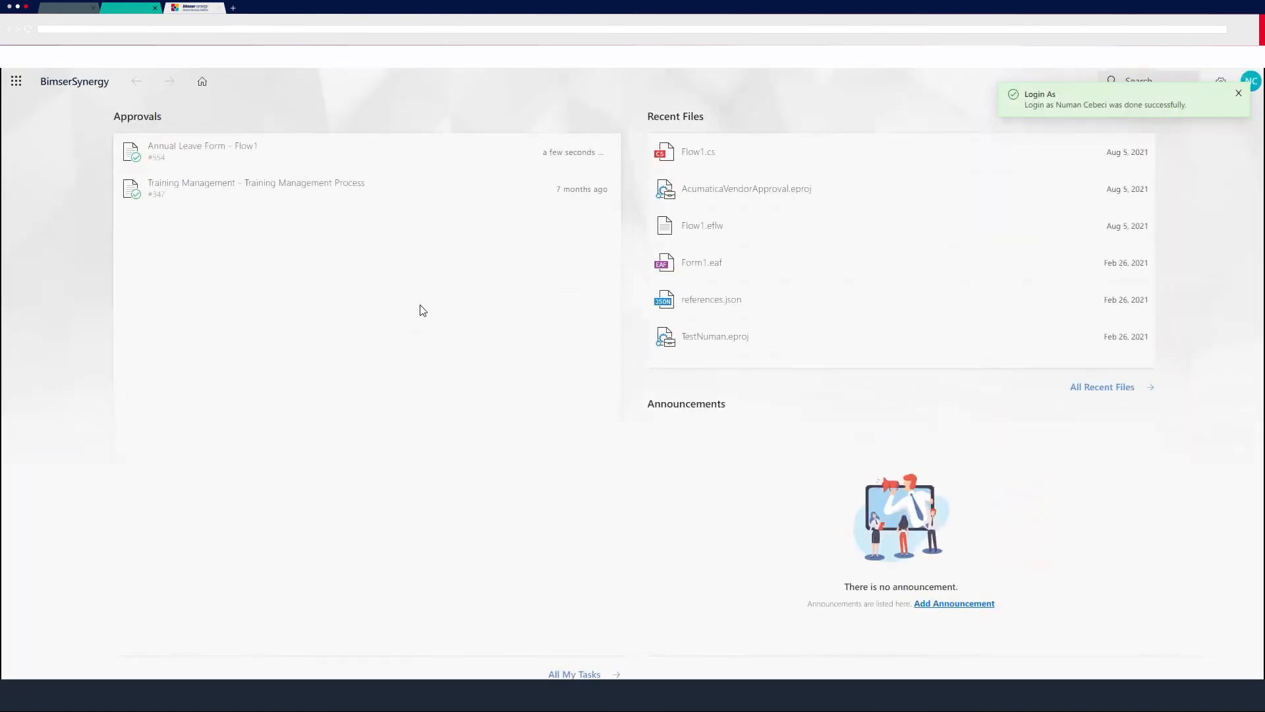
click(205, 149)
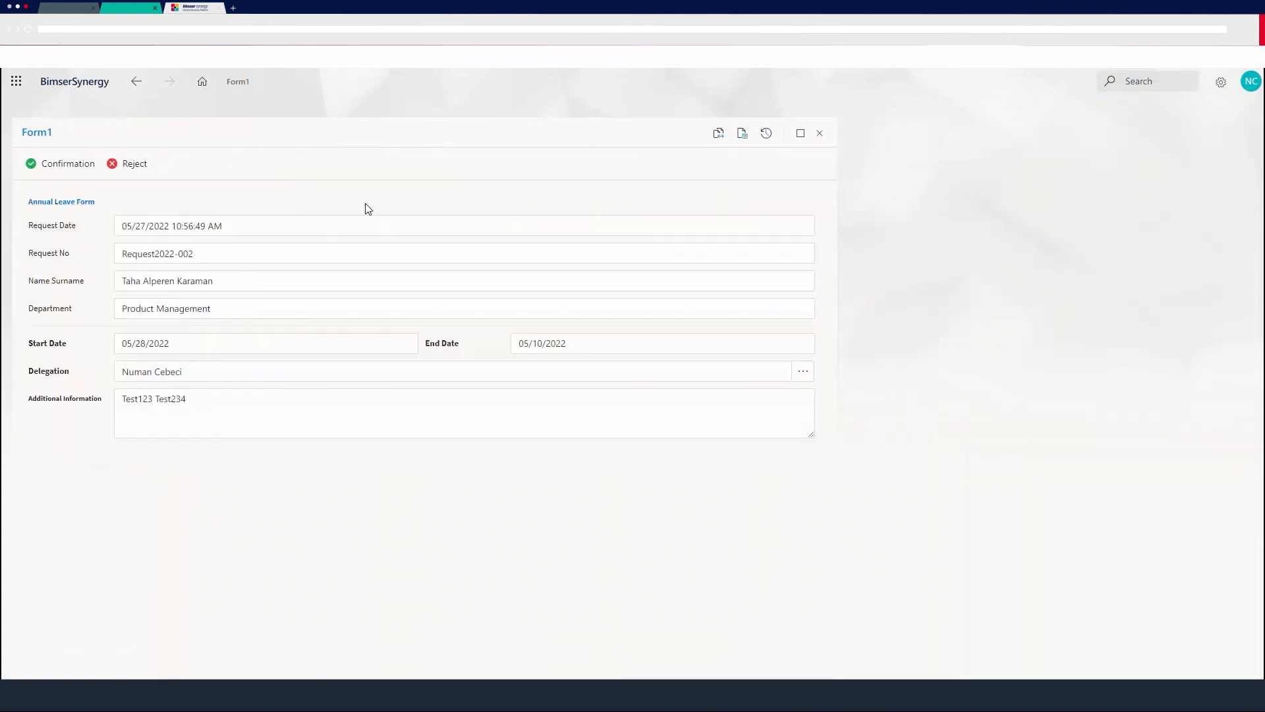
Review the leave request's details, including the delegation and the additional information text.
click(234, 394)
double_click(234, 394)
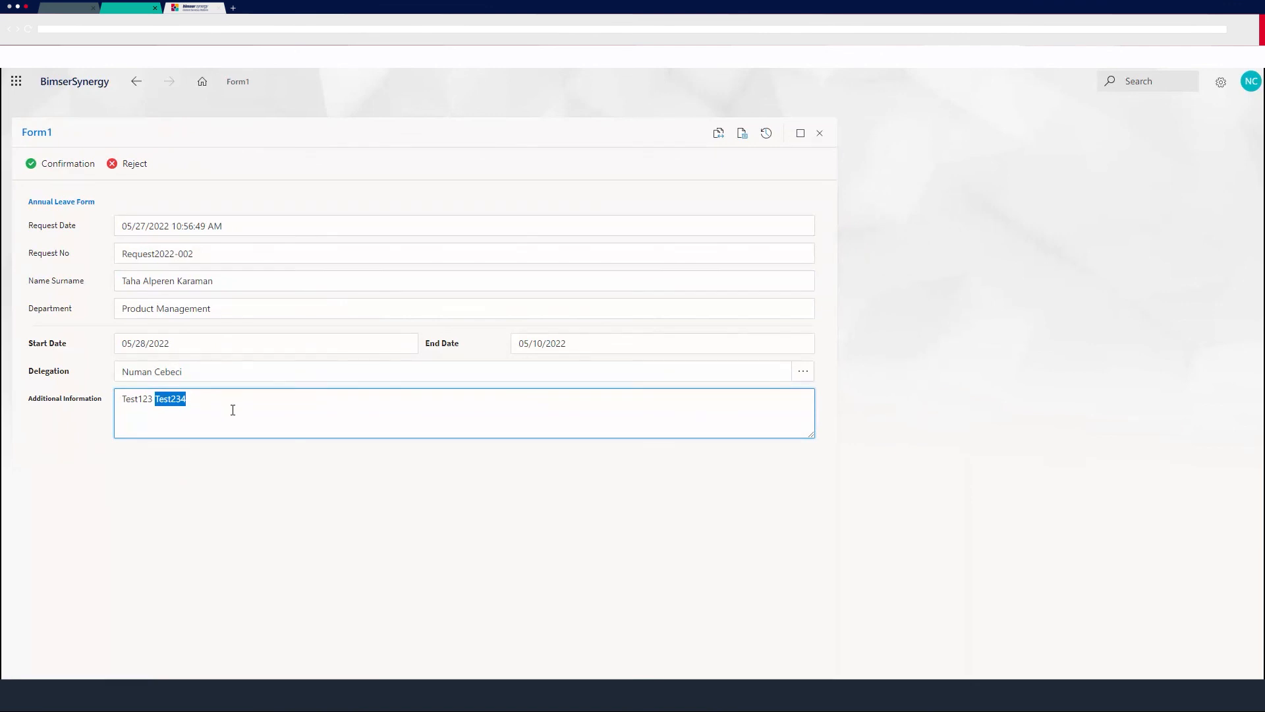
click(231, 395)
click(257, 486)
double_click(231, 393)
double_click(229, 381)
double_click(229, 399)
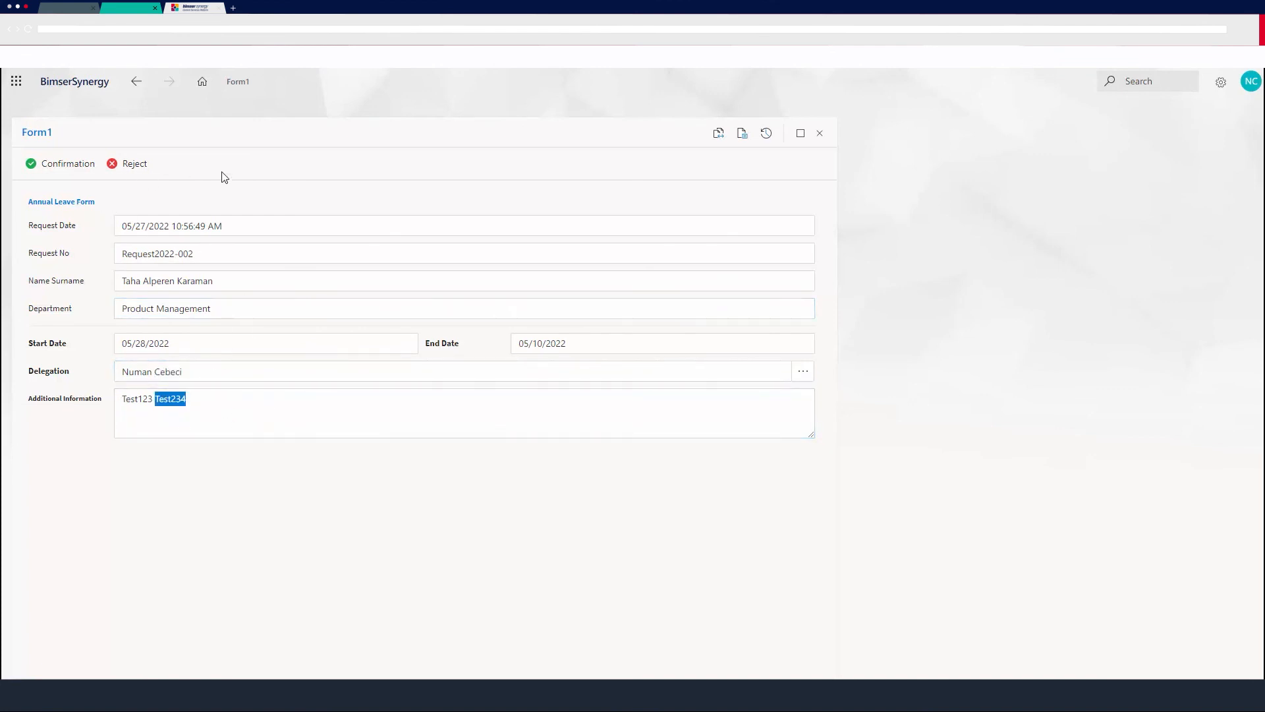
Approve the leave request with Confirmation as the delegated colleague and open its flow history.
click(224, 129)
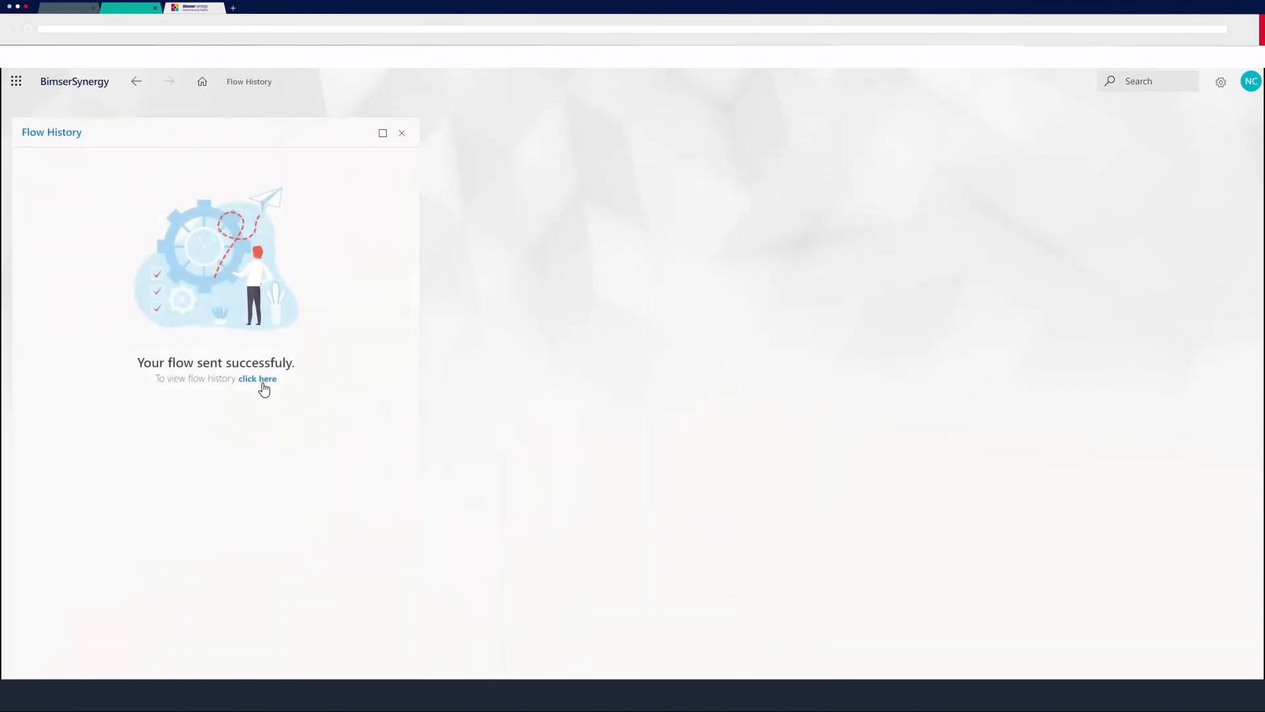
click(257, 380)
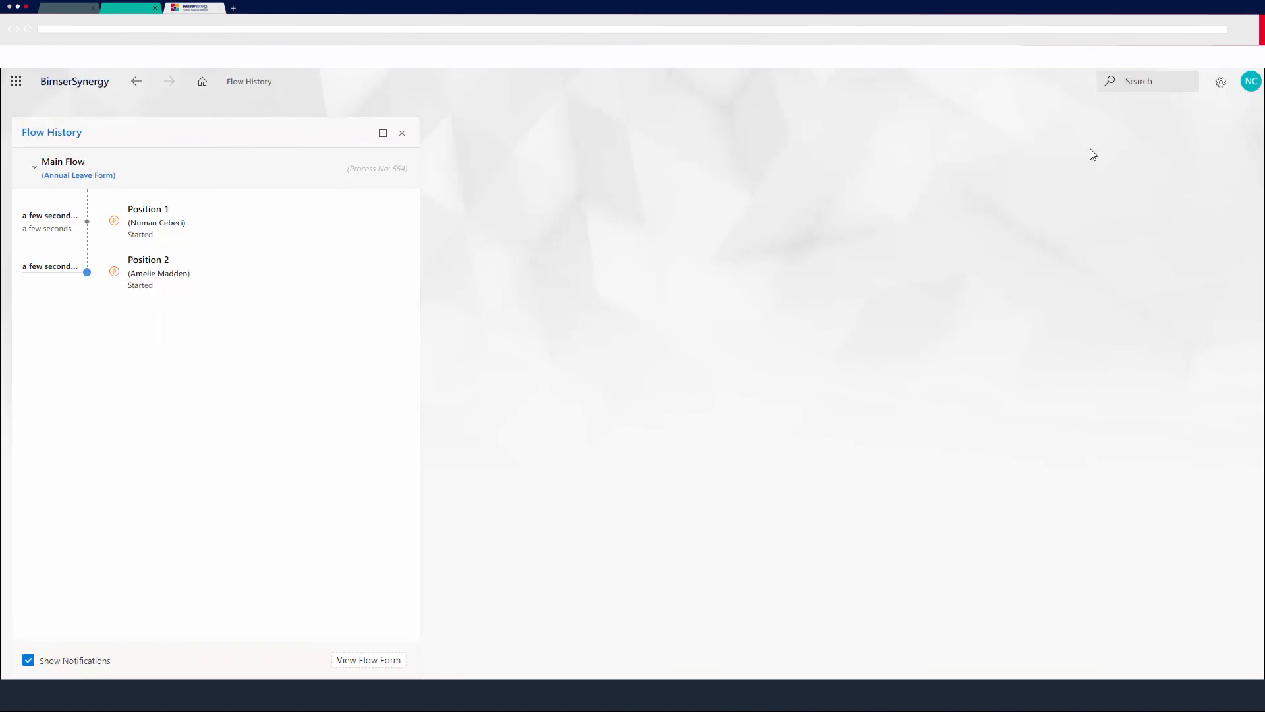
Switch to the Position 2 approver's account with Login As.
click(1250, 81)
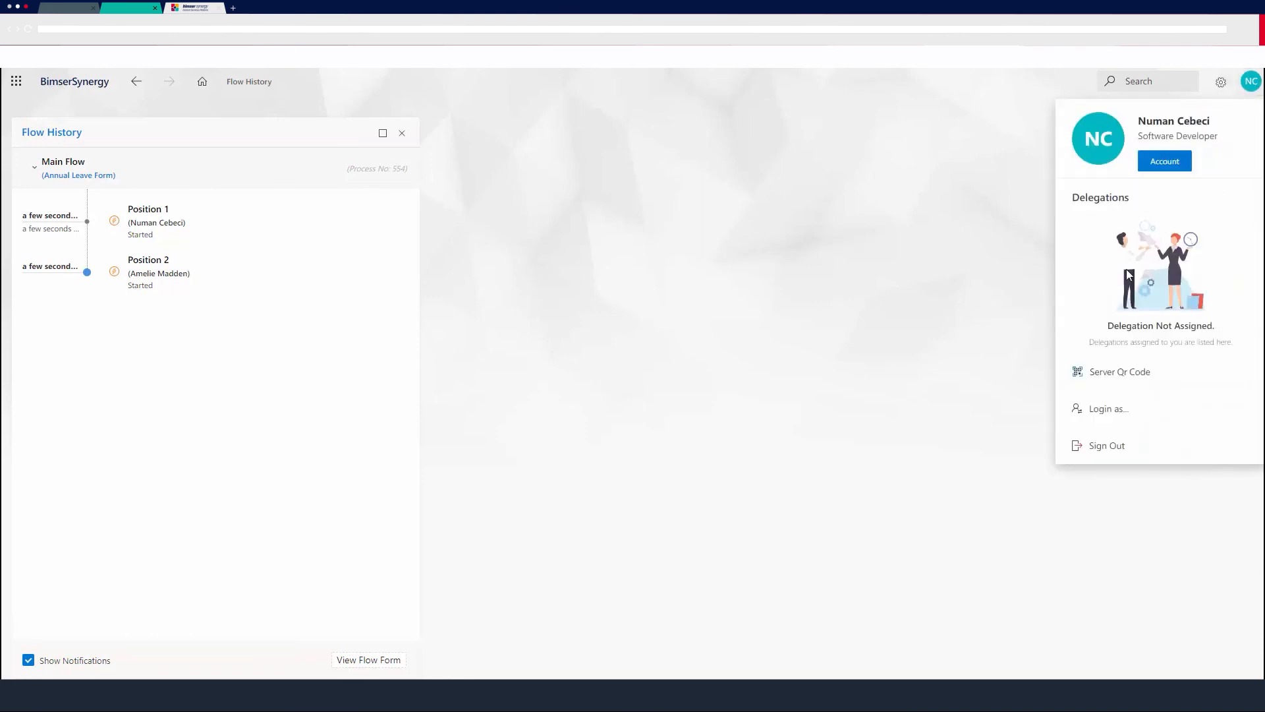
click(1096, 409)
click(742, 373)
text(ameli)
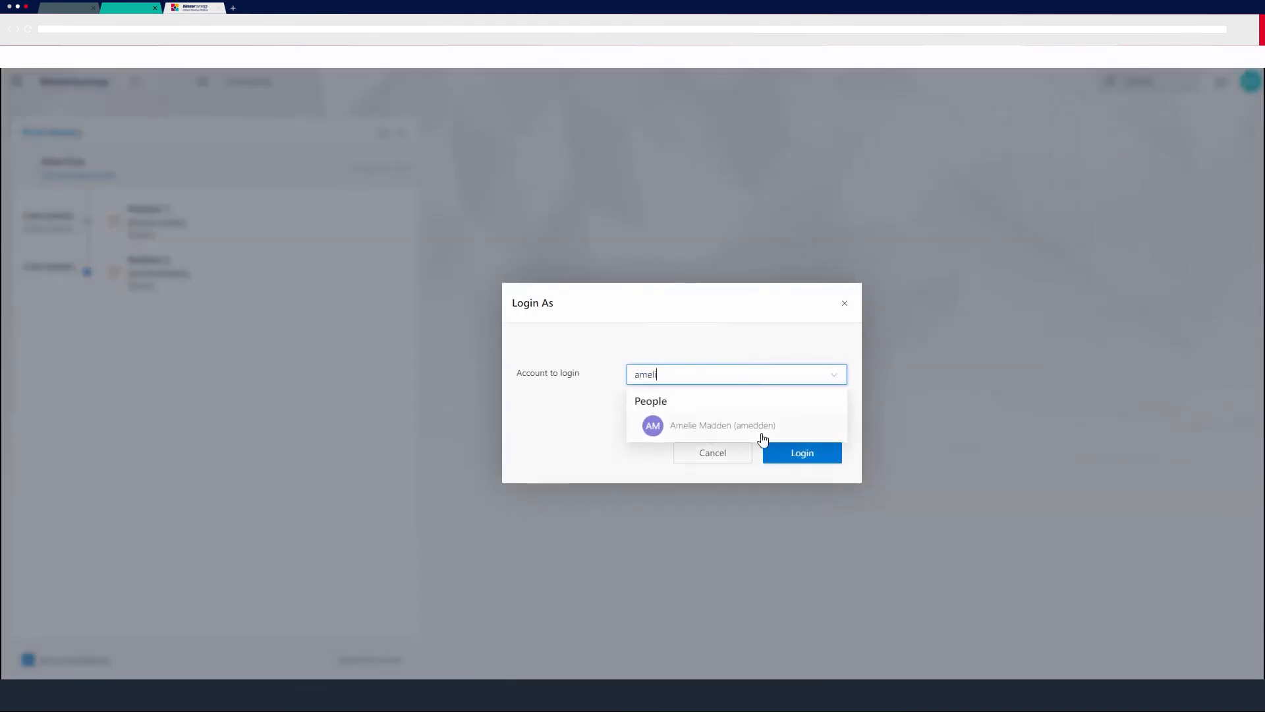
click(762, 432)
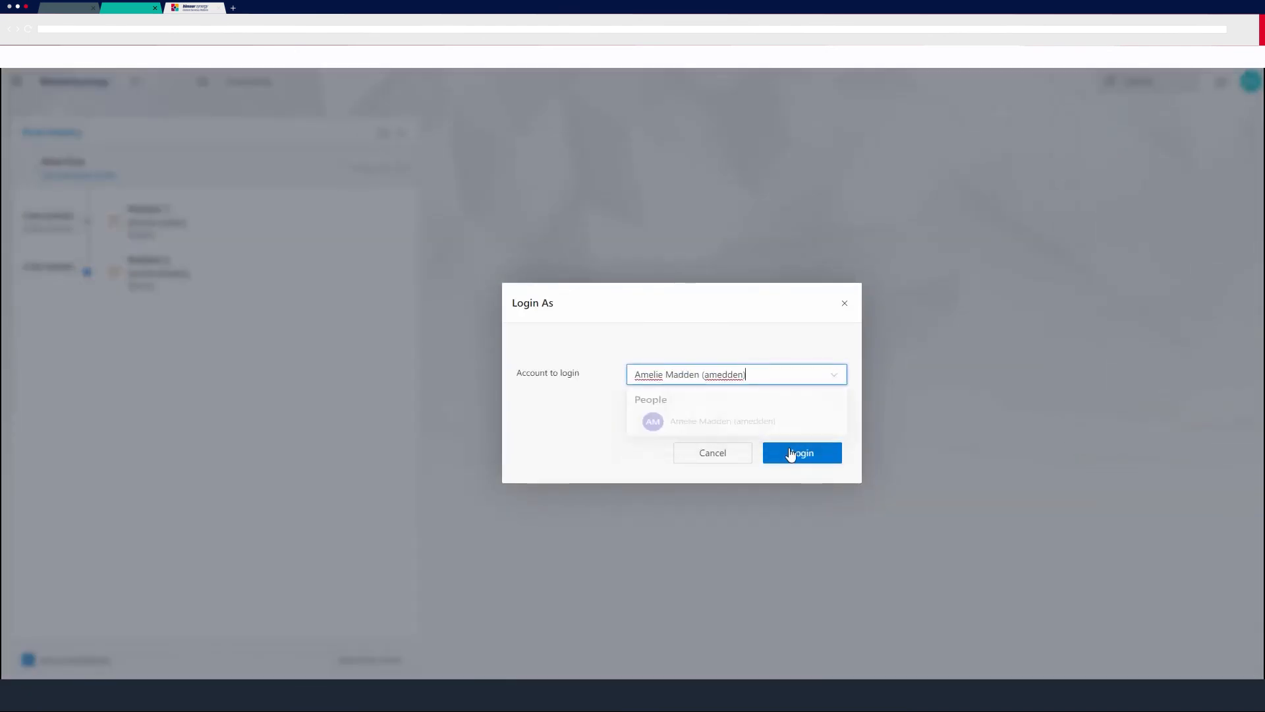
click(792, 454)
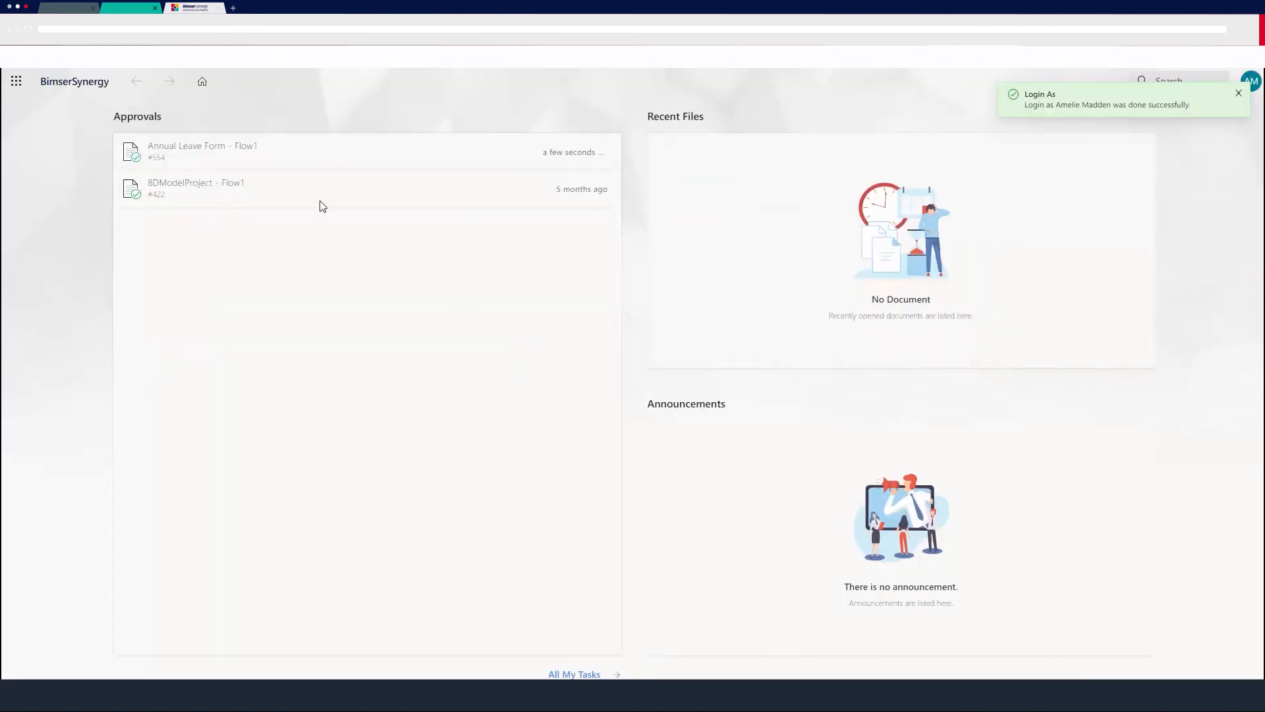
Approve the pending Annual Leave Form - Flow1 request and check the Flow End 1 entry in its flow history.
click(184, 145)
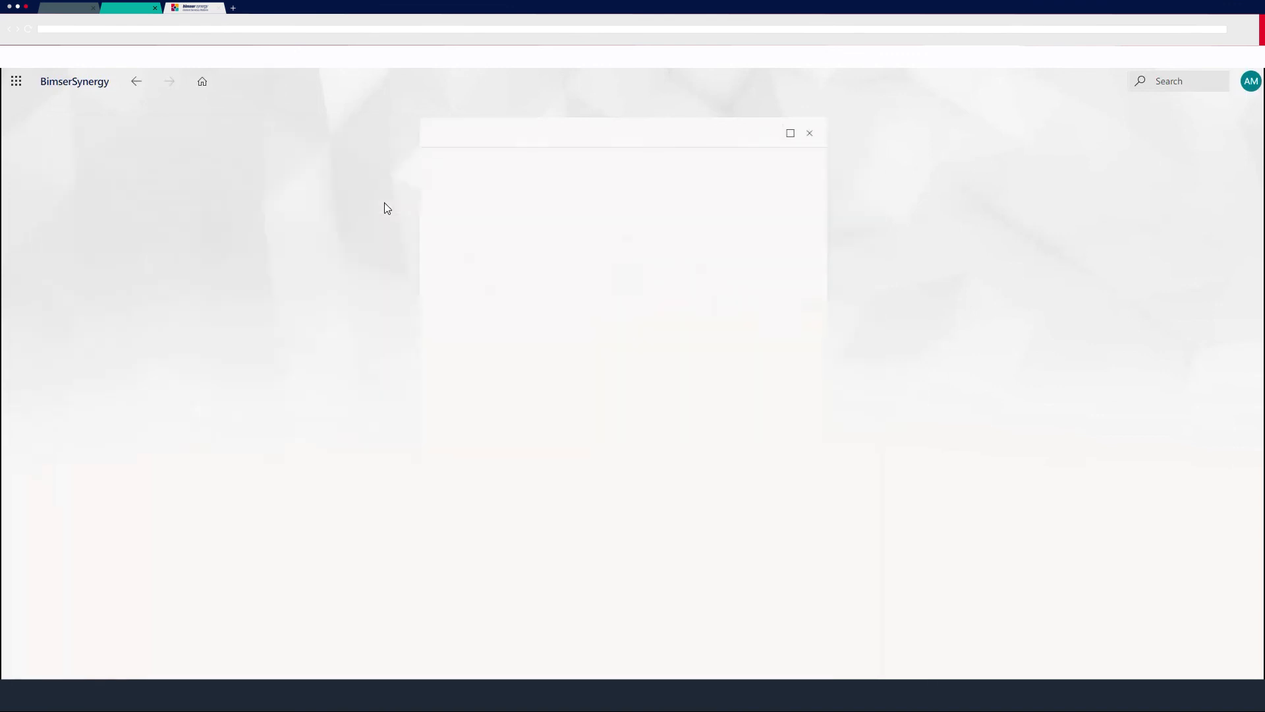
click(260, 379)
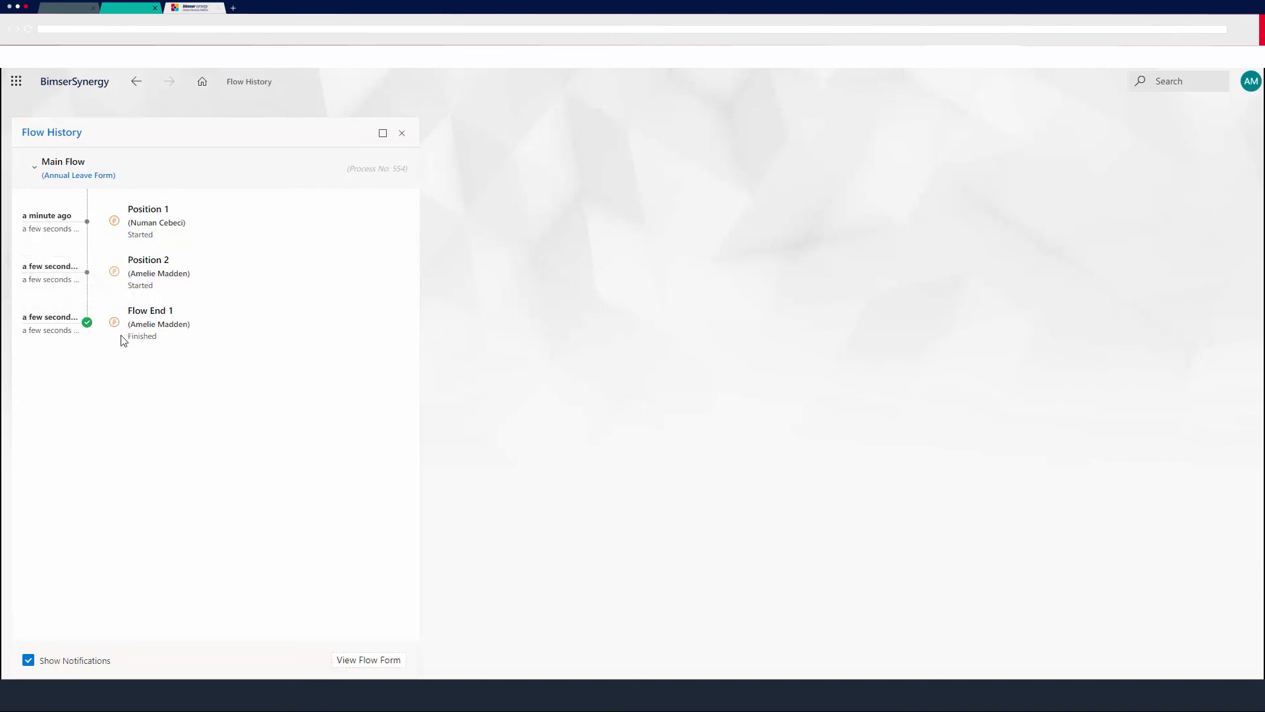
drag(131, 335, 166, 344)
click(274, 334)
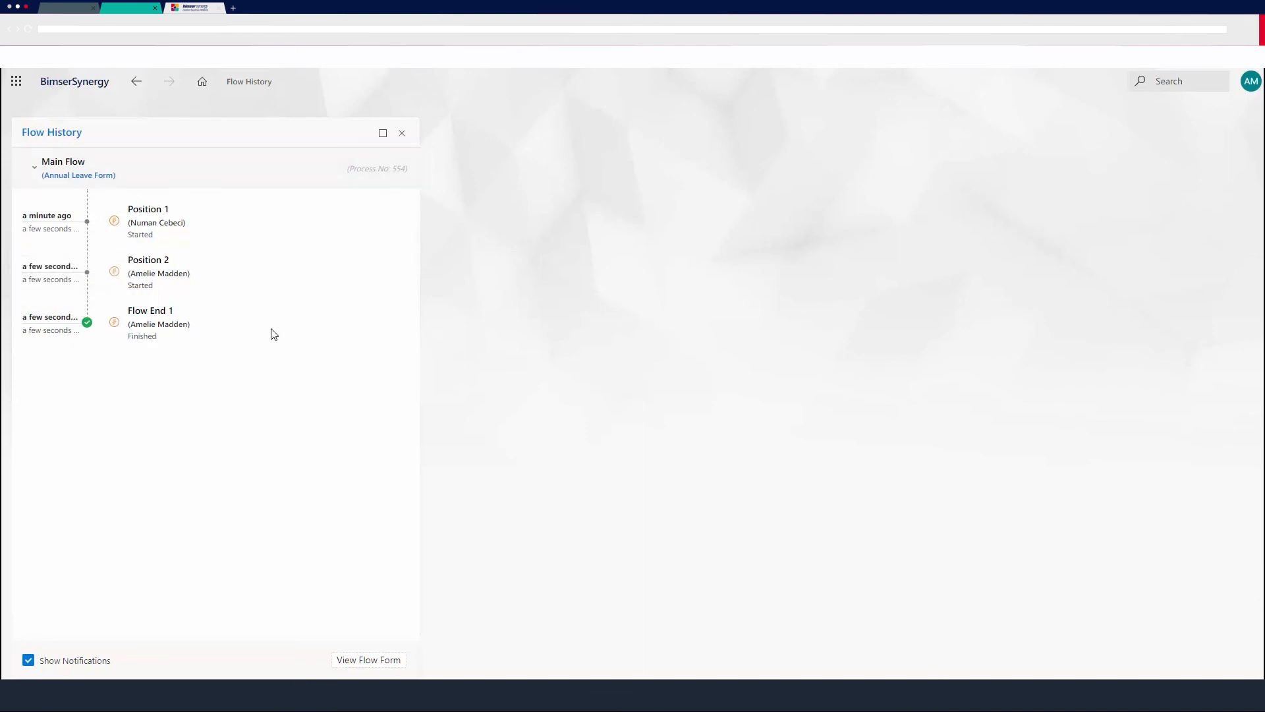